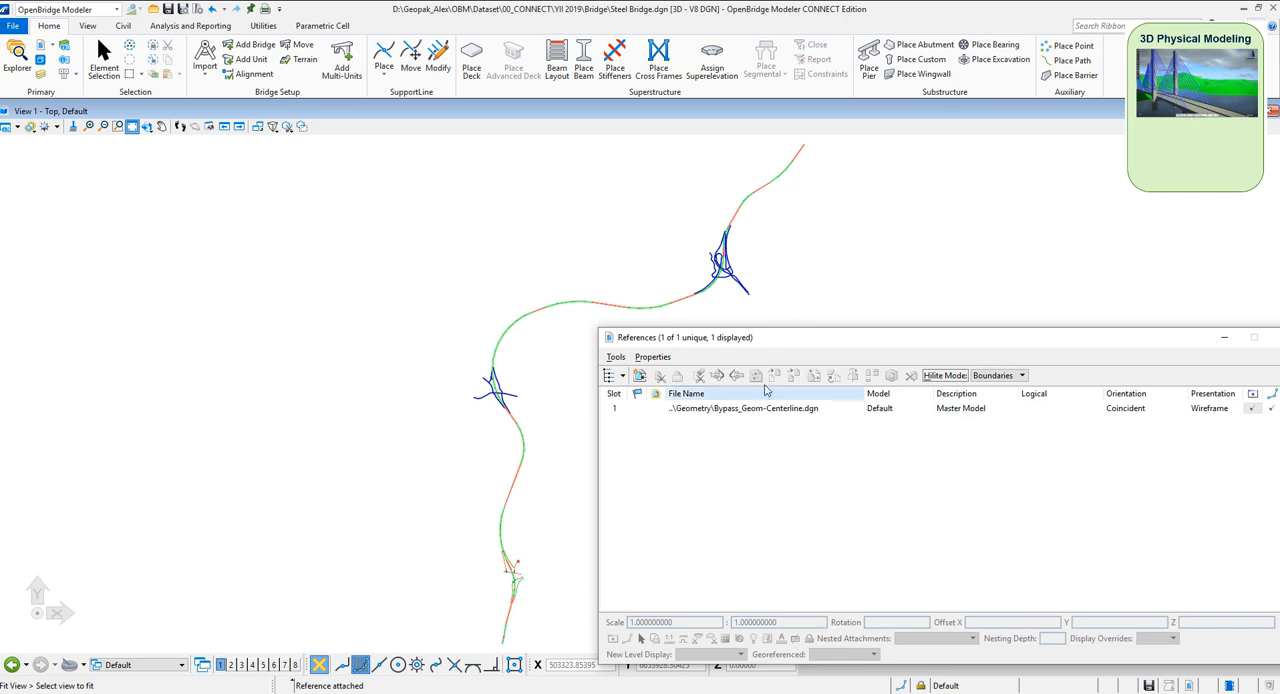
Attach Existing Ground YII 2019.dgn from the Terrain folder as a reference
{"action": "left_click", "coordinate": [615, 357]}
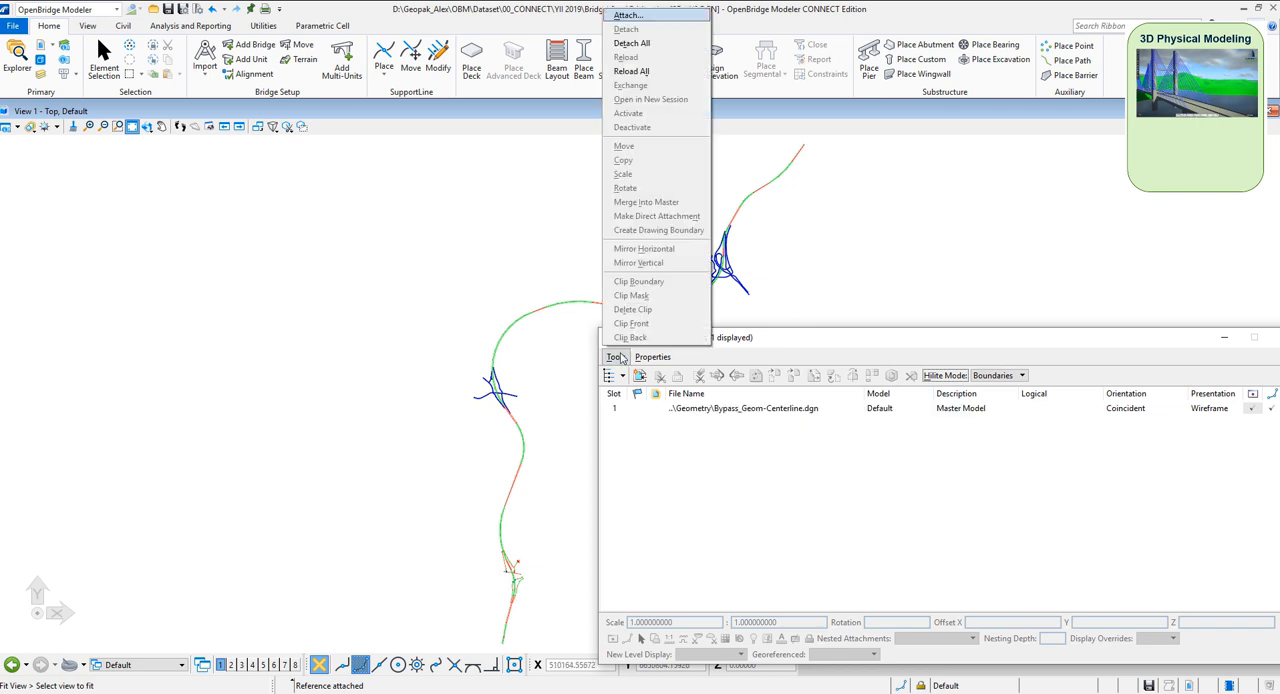
{"action": "left_click", "coordinate": [627, 15]}
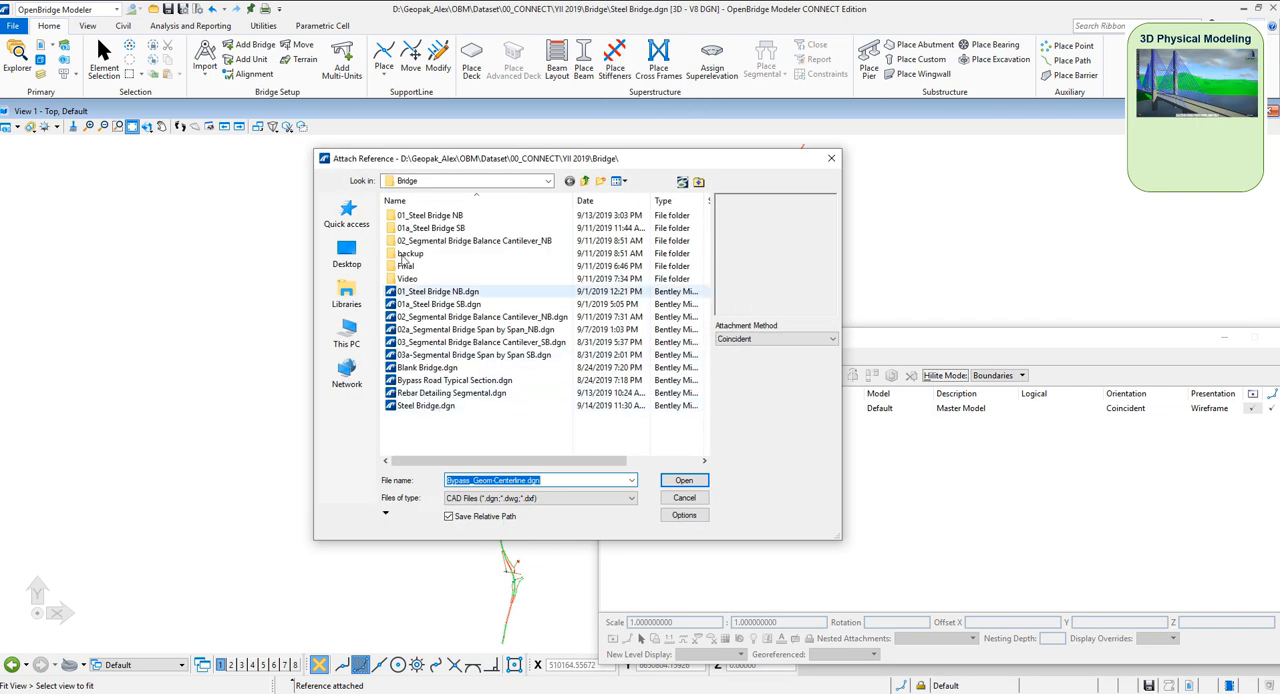
{"action": "left_click", "coordinate": [585, 182]}
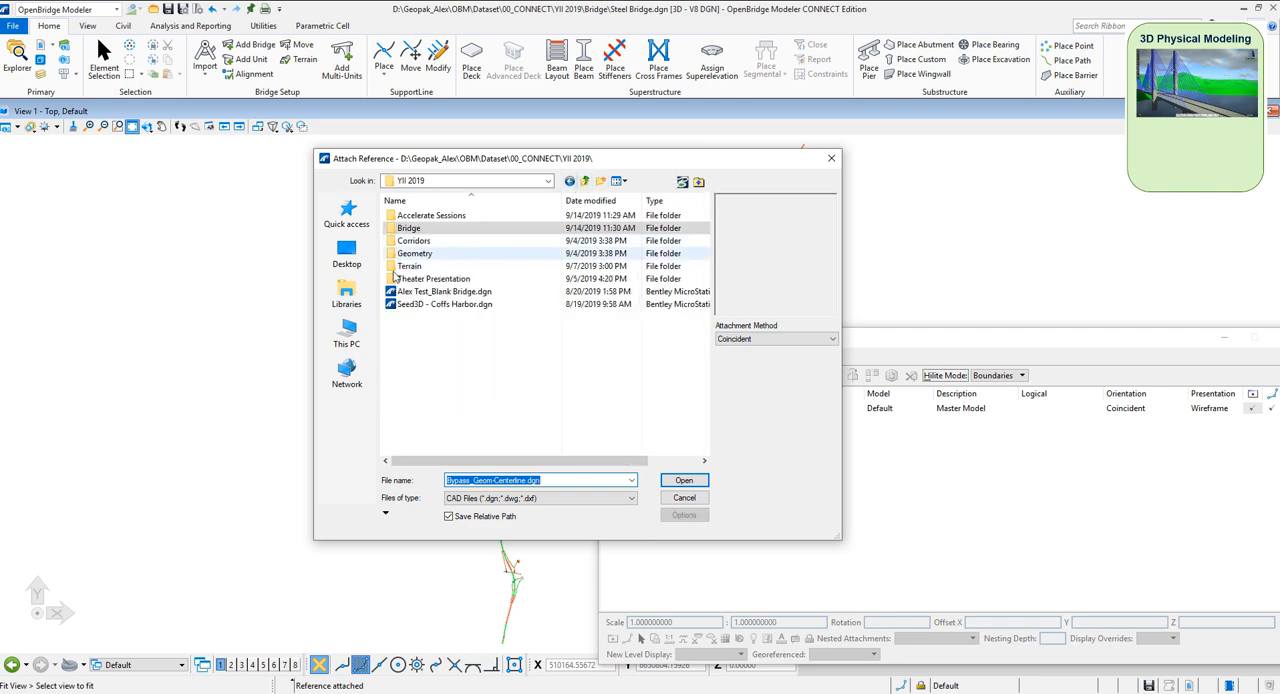
{"action": "left_click", "coordinate": [417, 270]}
{"action": "left_click", "coordinate": [418, 270]}
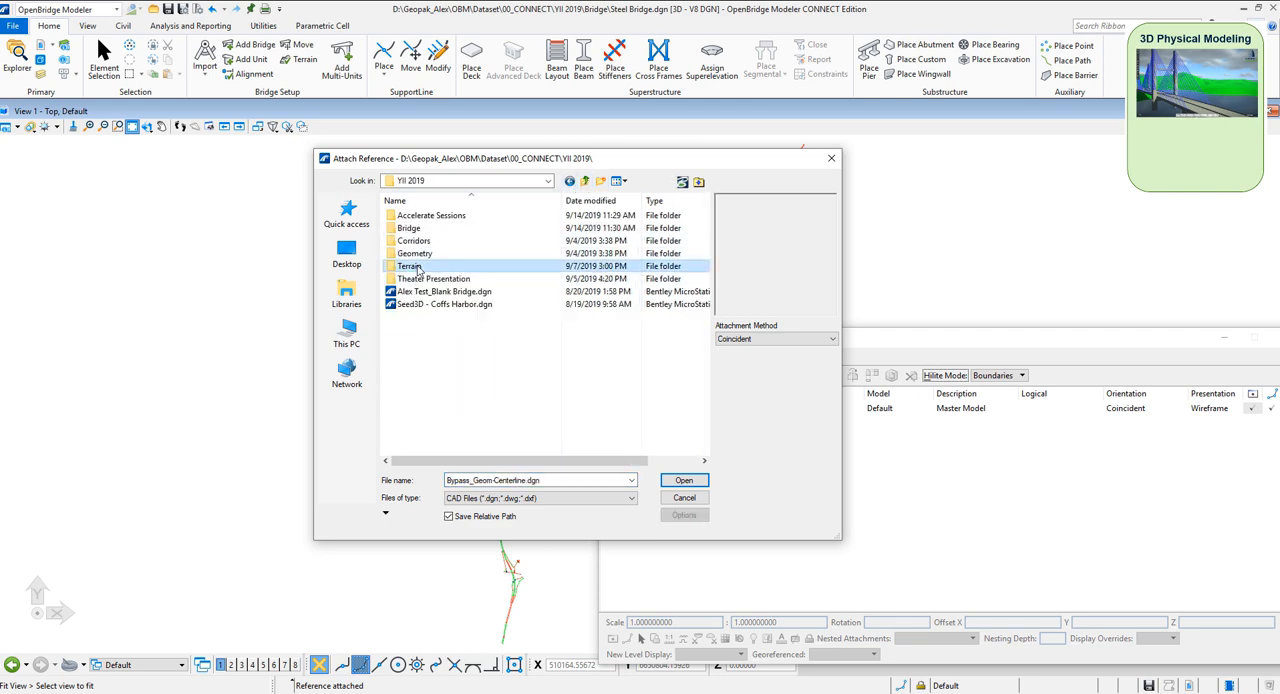
{"action": "double_click", "coordinate": [390, 268]}
Attach the reality mesh terrain.3sm from the Terrain folder as a coincident reference
{"action": "left_click", "coordinate": [483, 499]}
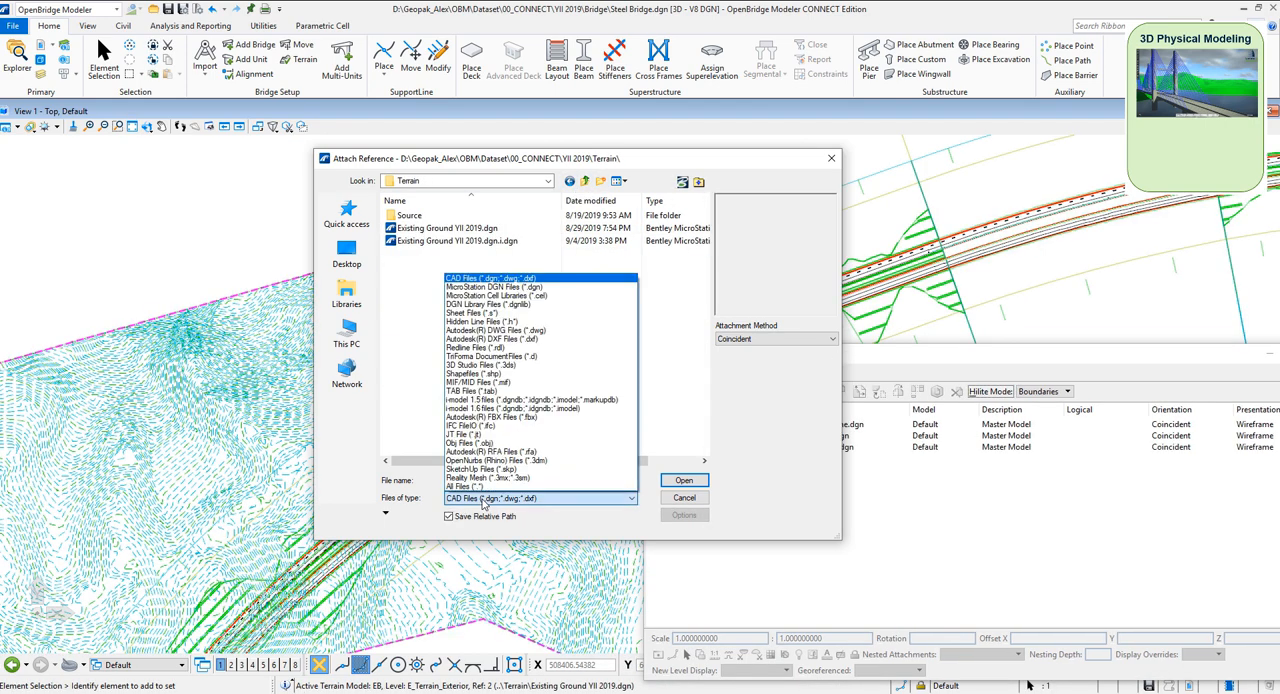
{"action": "left_click", "coordinate": [487, 477]}
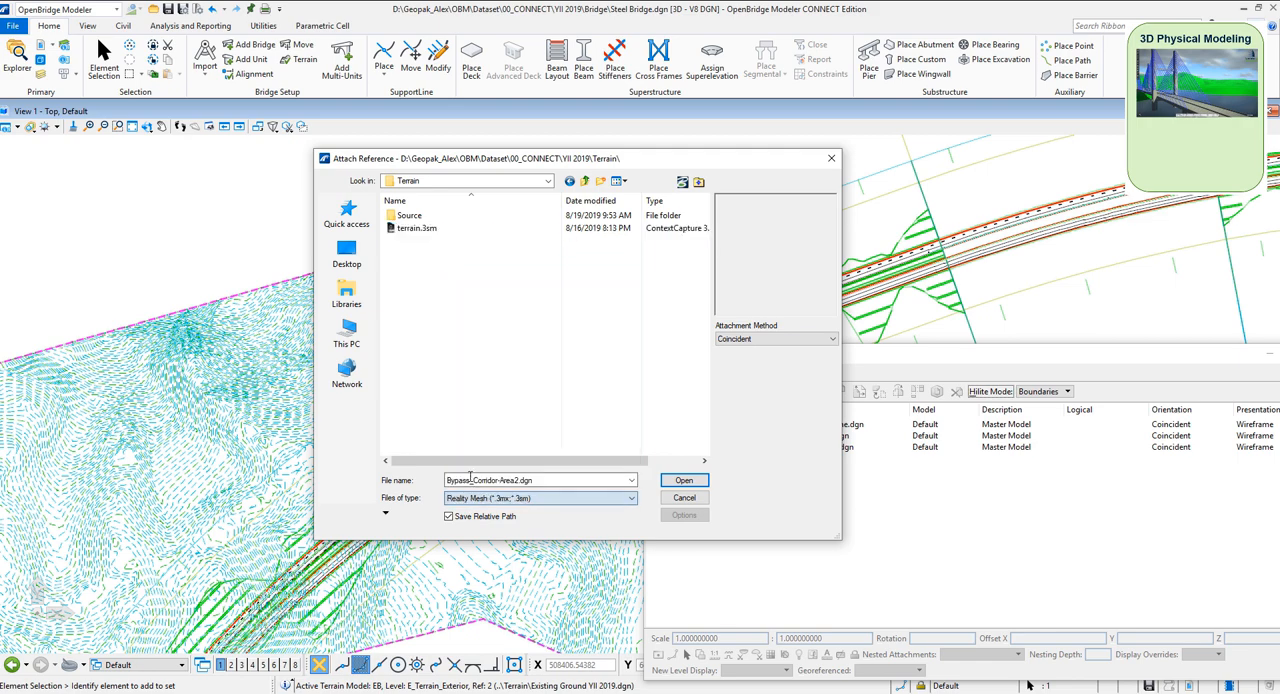
{"action": "left_click", "coordinate": [415, 229]}
{"action": "left_click", "coordinate": [684, 480]}
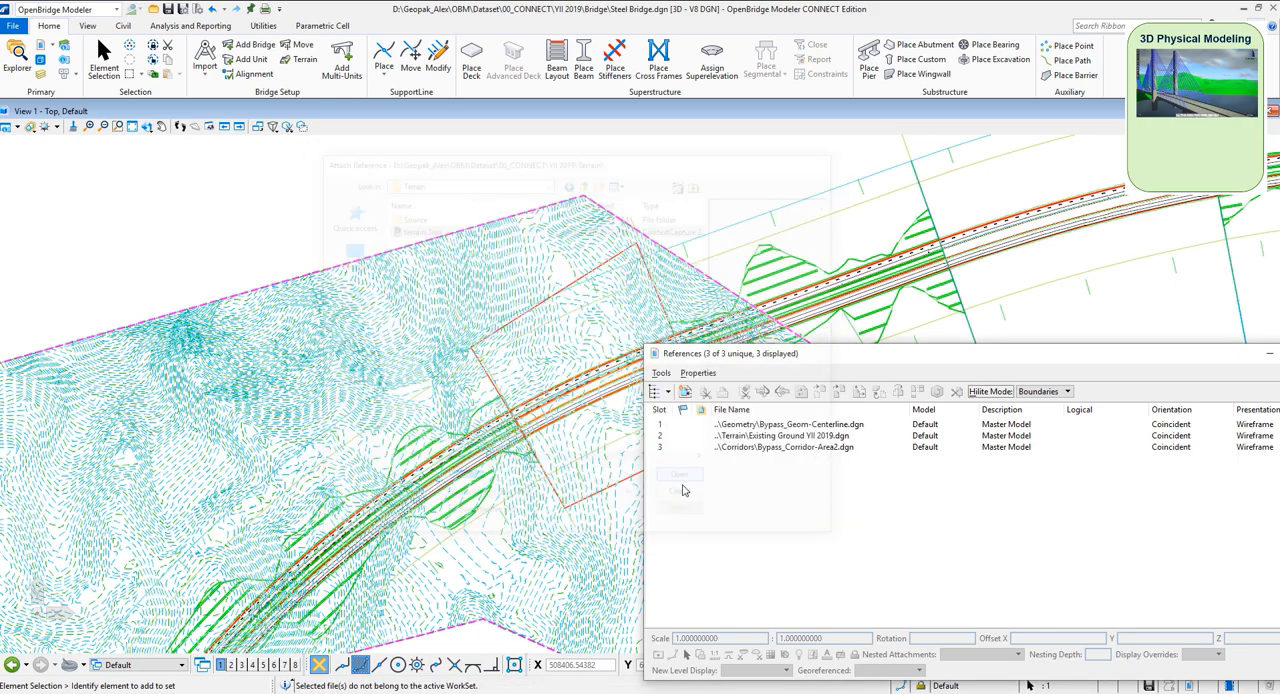
Change the display style of View 1 to Illustration to show the textured terrain mesh
{"action": "left_click", "coordinate": [12, 127]}
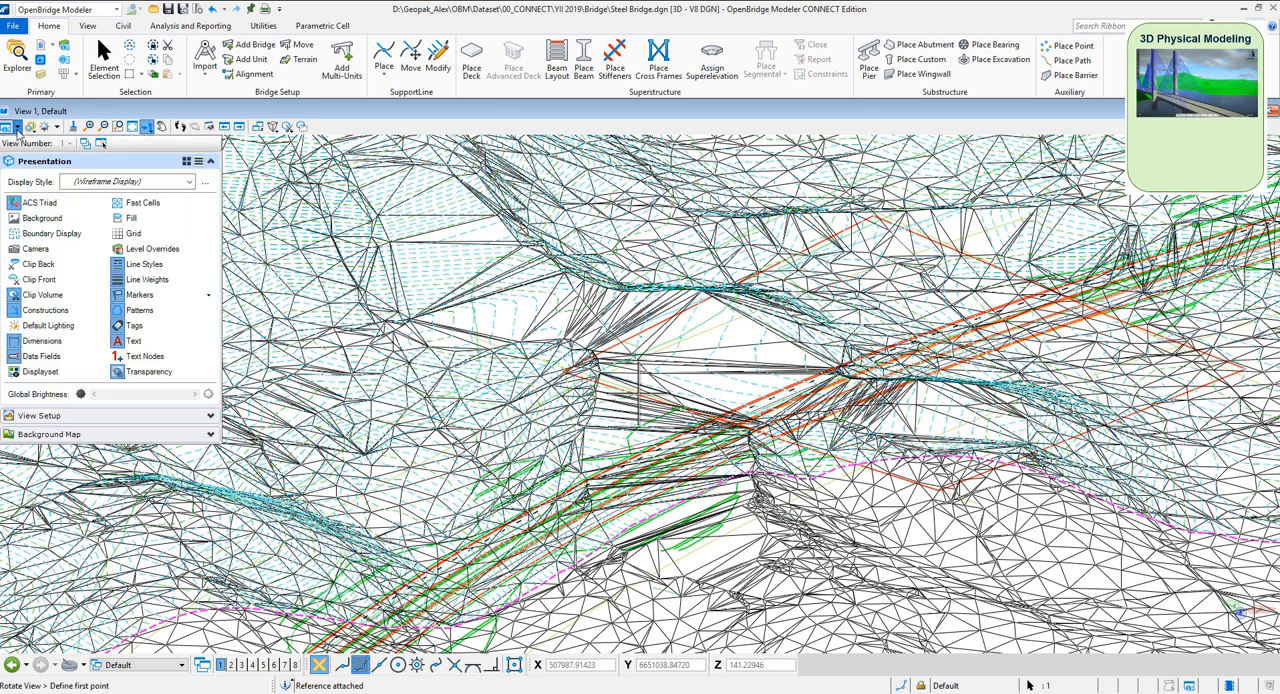
{"action": "left_click", "coordinate": [189, 181]}
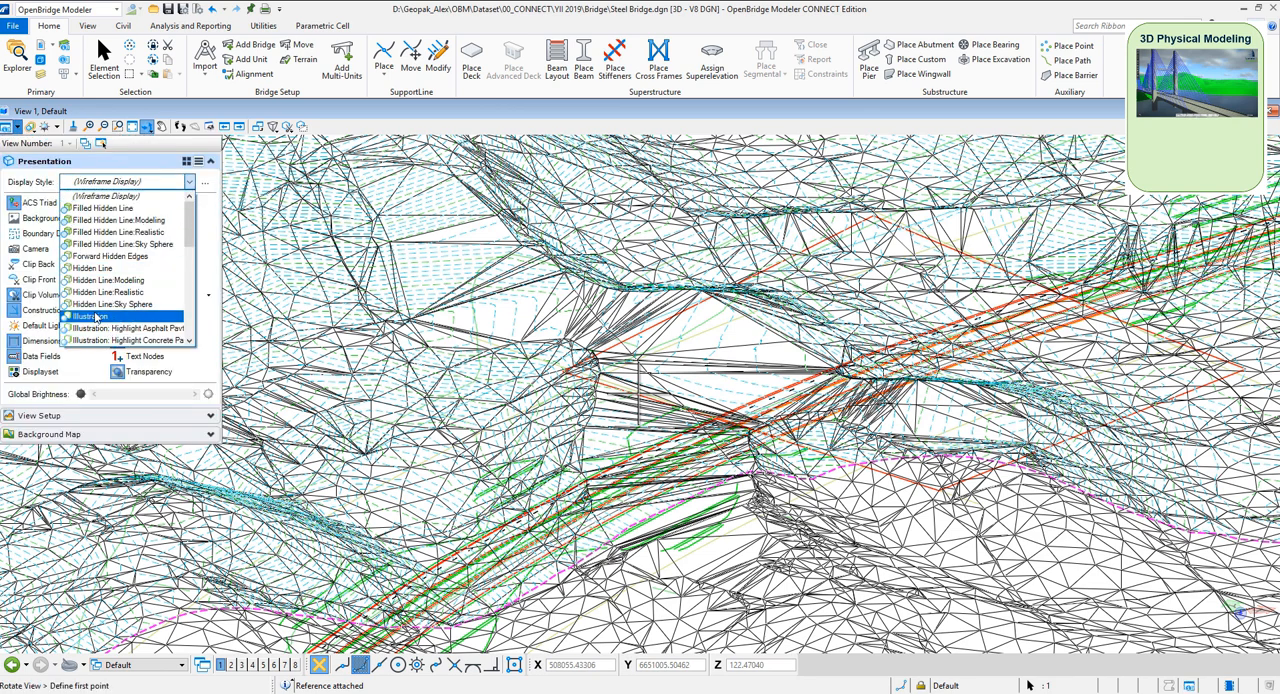
{"action": "left_click", "coordinate": [120, 316]}
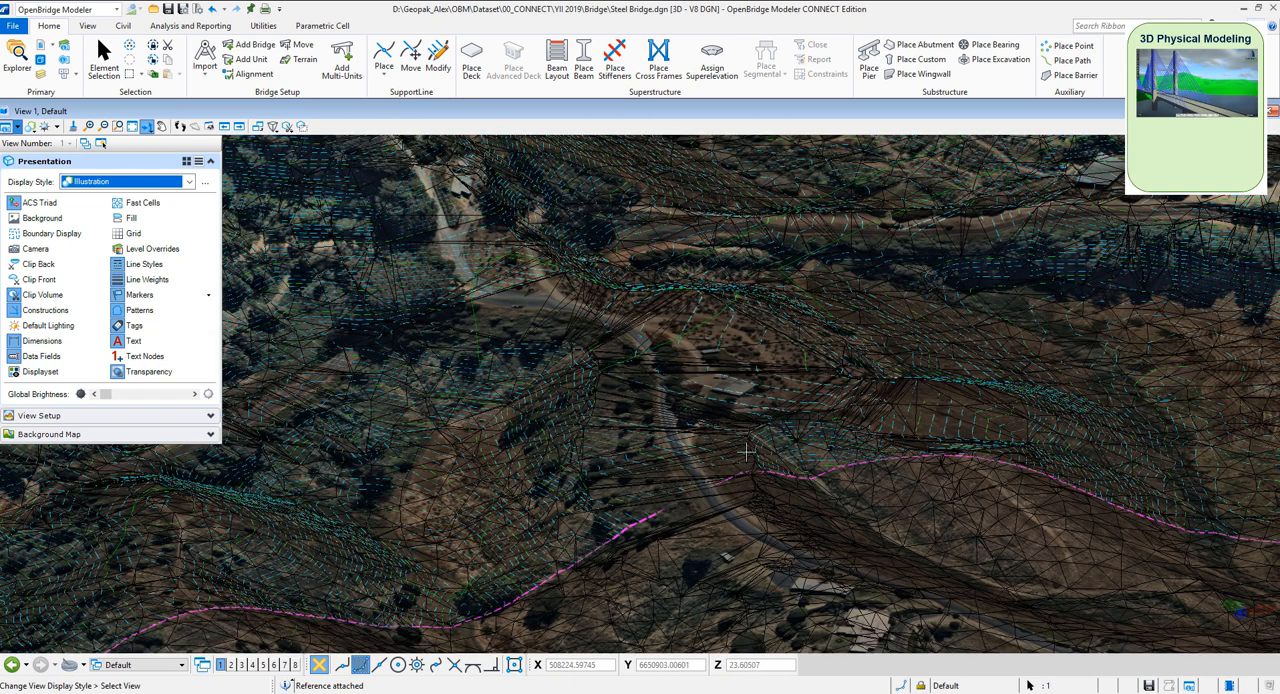
{"action": "scroll", "coordinate": [658, 449], "scroll_direction": "down", "scroll_amount": 1}
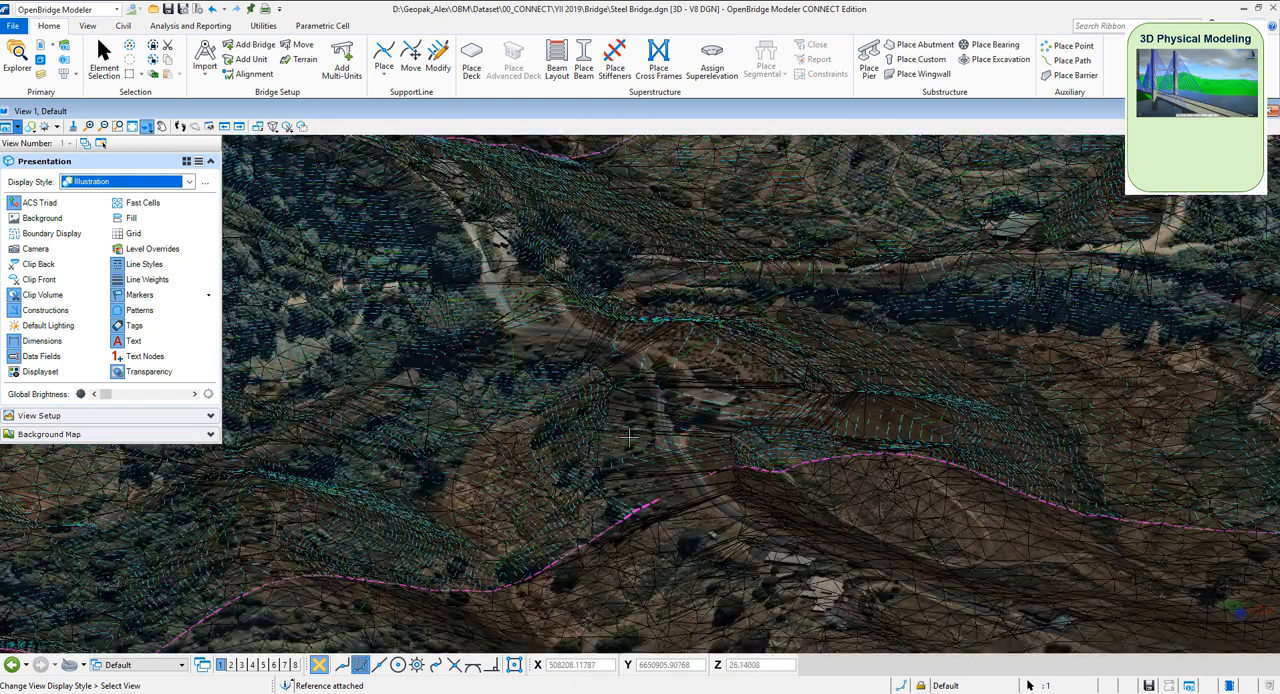
{"action": "scroll", "coordinate": [565, 421], "scroll_direction": "down", "scroll_amount": 1}
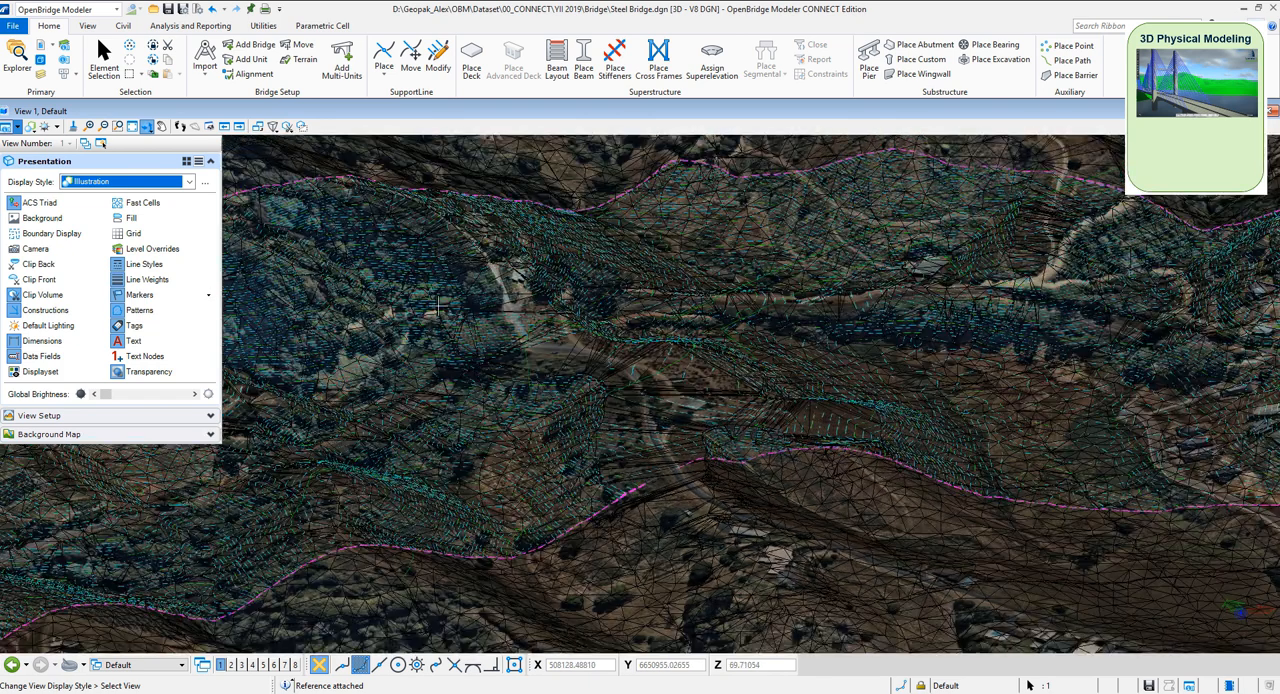
{"action": "left_click", "coordinate": [371, 111]}
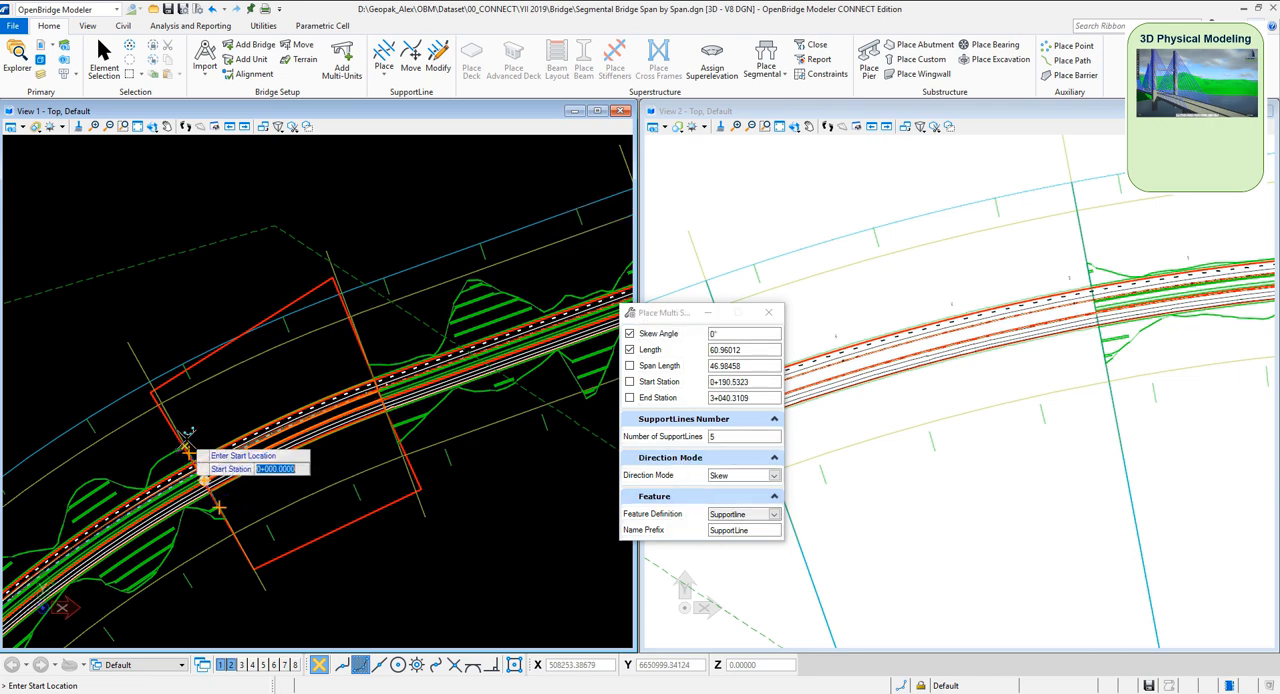
Place five skew-mode support lines, 60.96012 long at 0°, across the bridge alignment from station 0+000.0000 to 0+190.5323
{"action": "left_click", "coordinate": [196, 449]}
{"action": "left_click", "coordinate": [253, 412]}
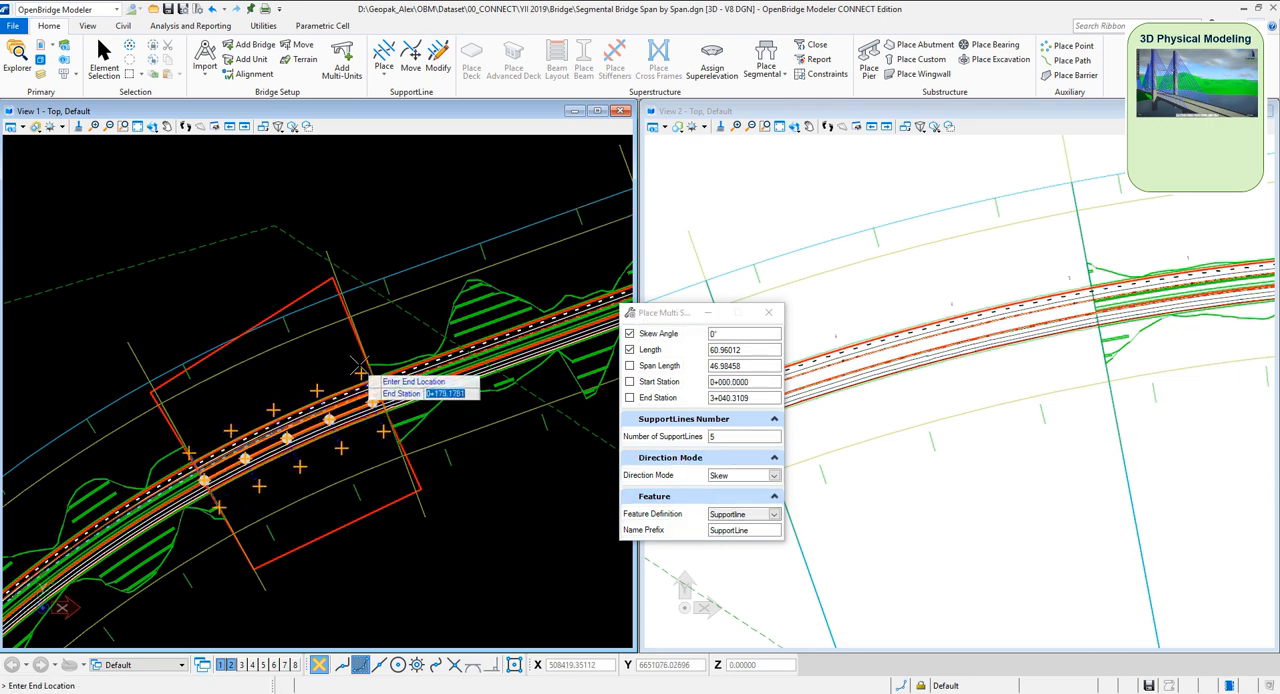
{"action": "left_click", "coordinate": [367, 364]}
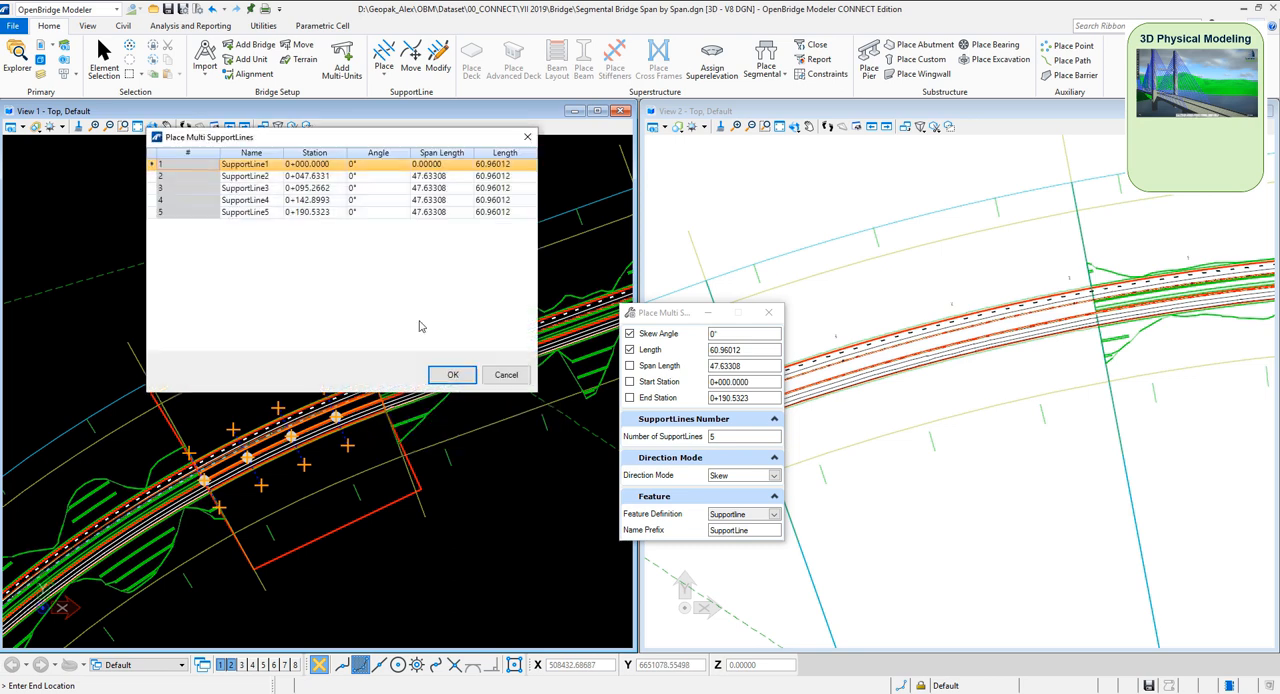
{"action": "left_click", "coordinate": [452, 375]}
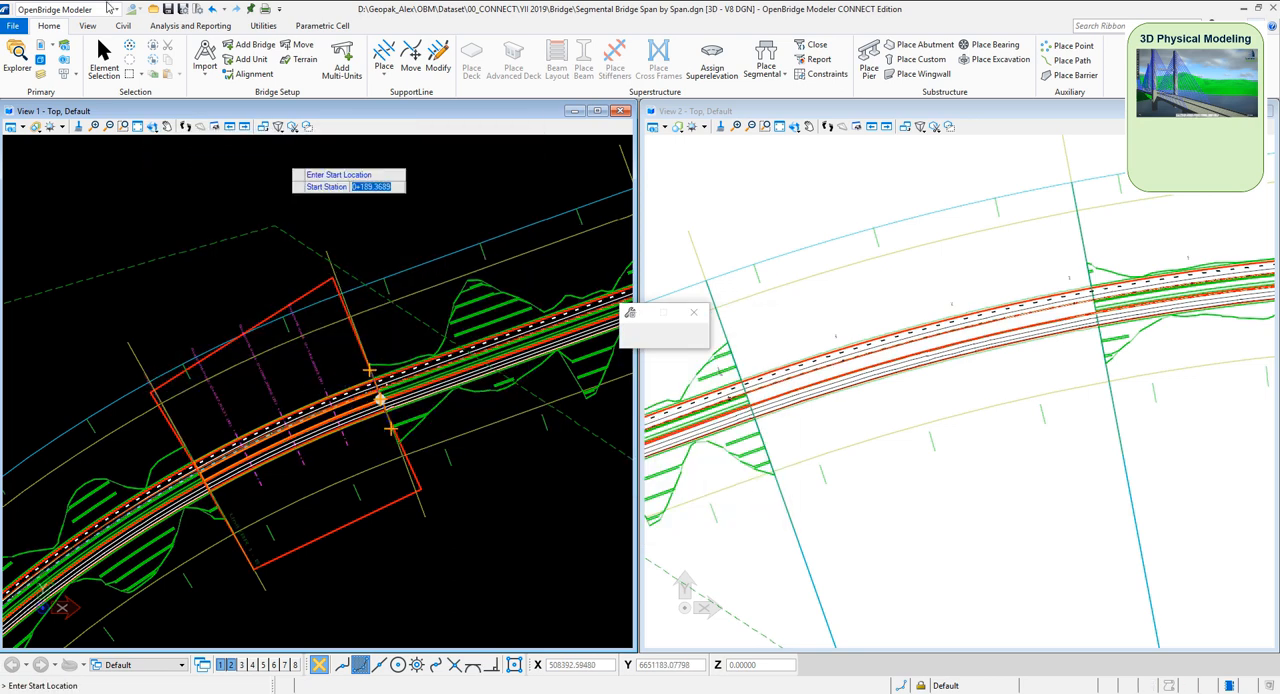
Turn off the display of the Bypass_Corridor-Area2.dgn reference with the Default model
{"action": "left_click", "coordinate": [40, 45]}
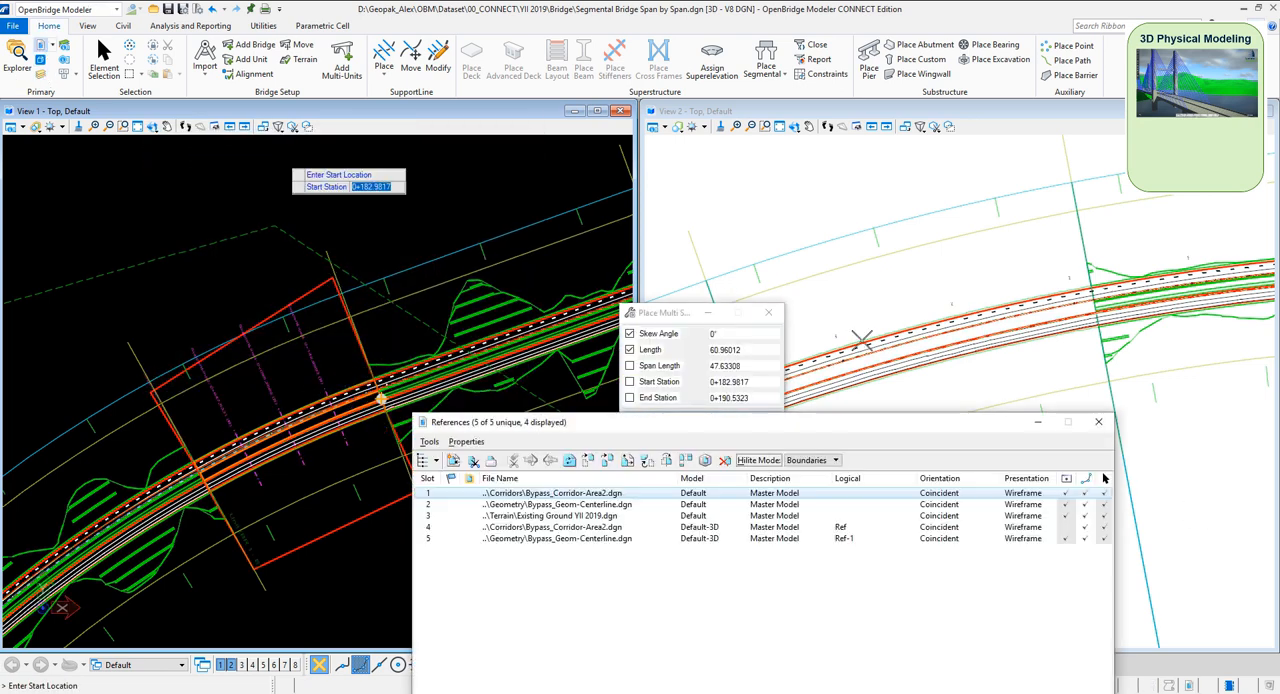
{"action": "left_click", "coordinate": [1066, 493]}
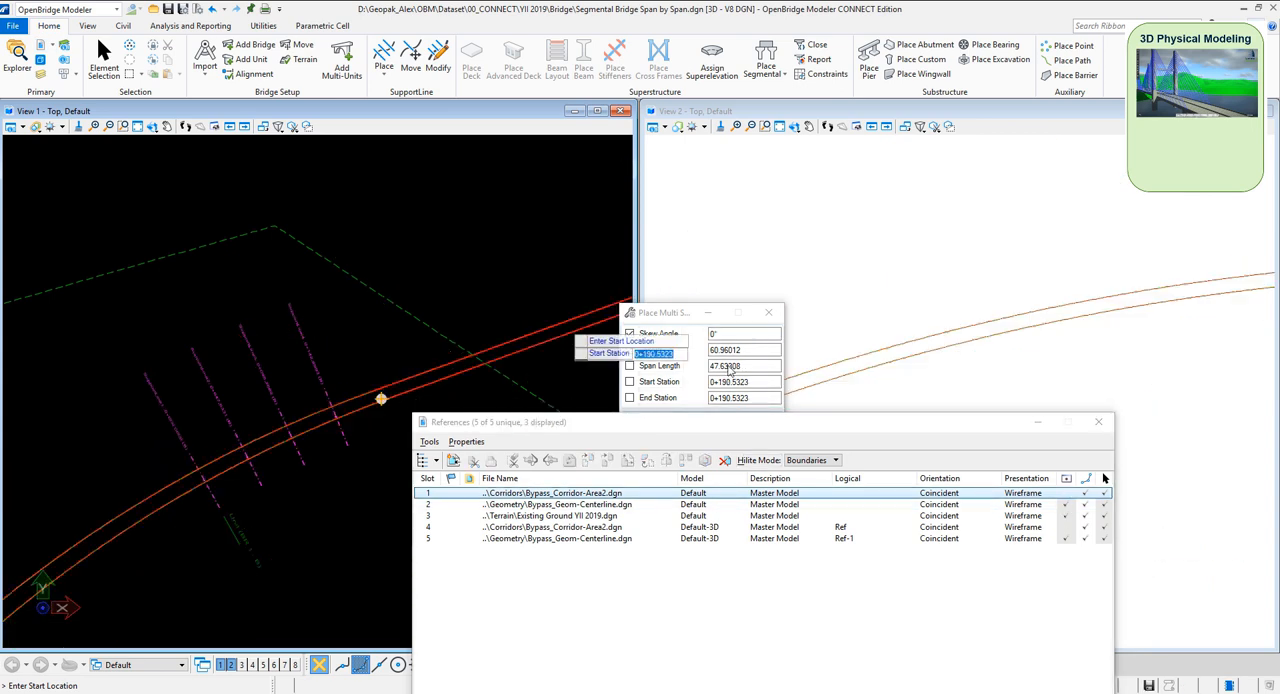
{"action": "left_click", "coordinate": [1098, 421]}
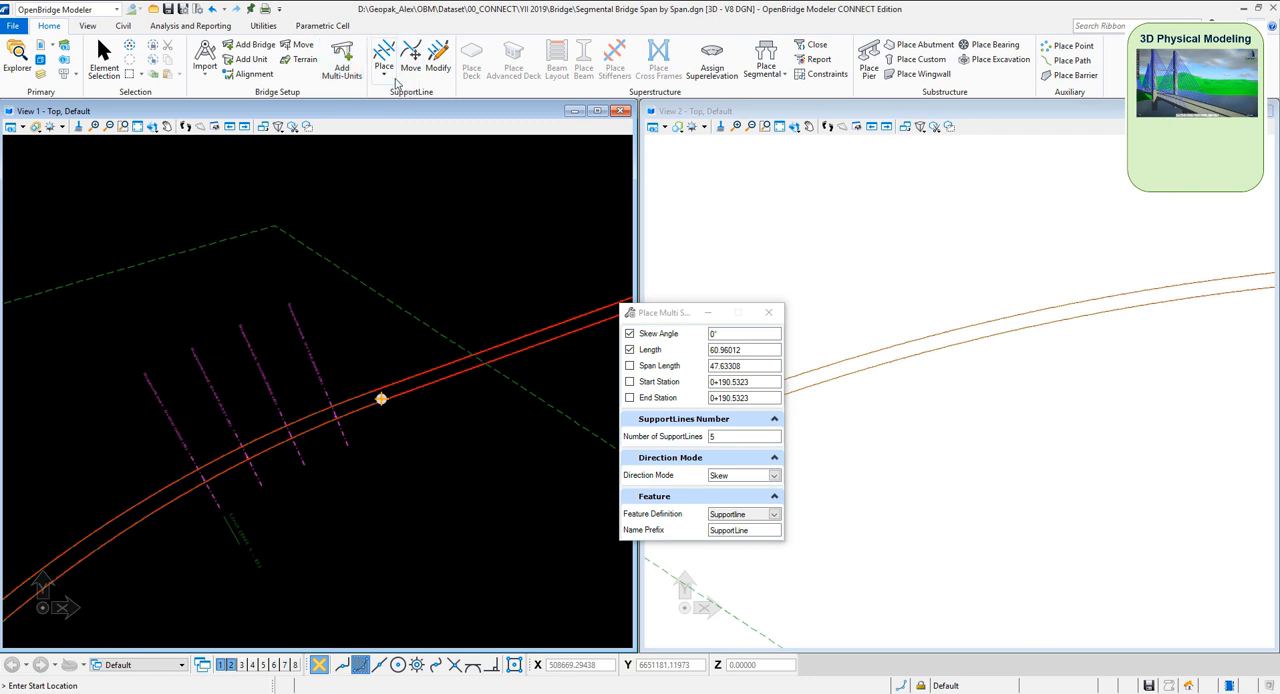
Set the active terrain model for the bridge by choosing it from the available terrain models
{"action": "left_click", "coordinate": [302, 61]}
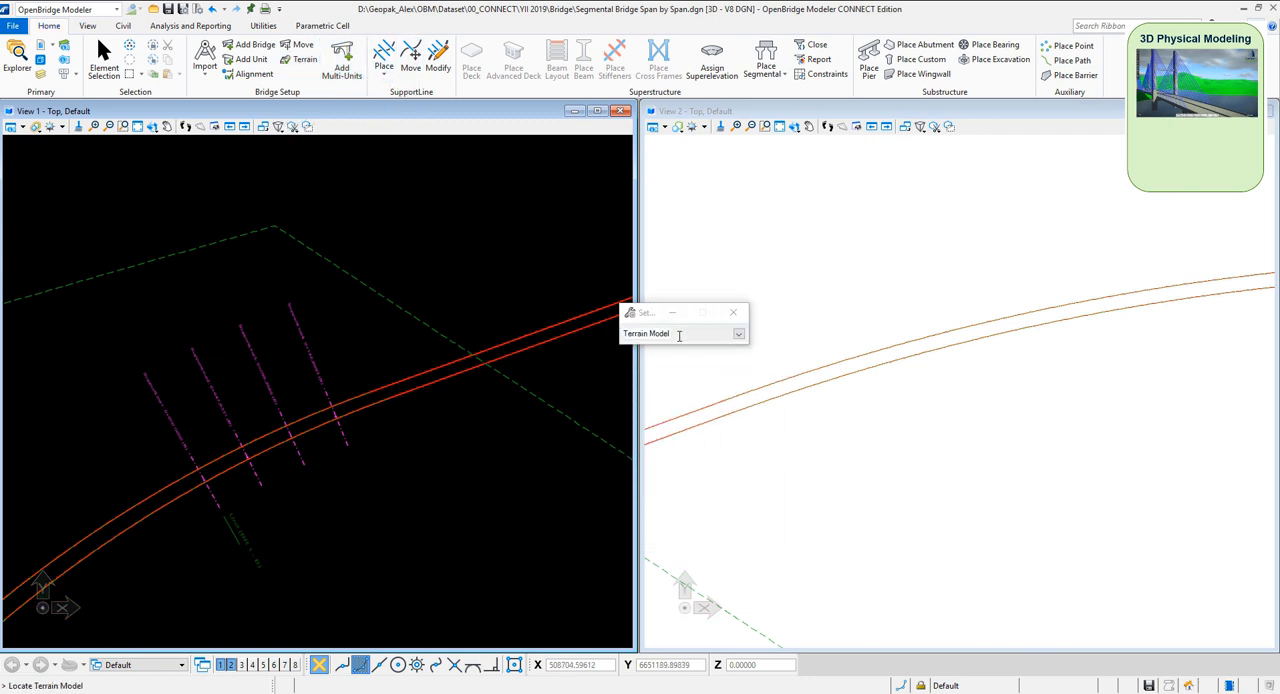
{"action": "left_click", "coordinate": [738, 334]}
{"action": "left_click", "coordinate": [681, 409]}
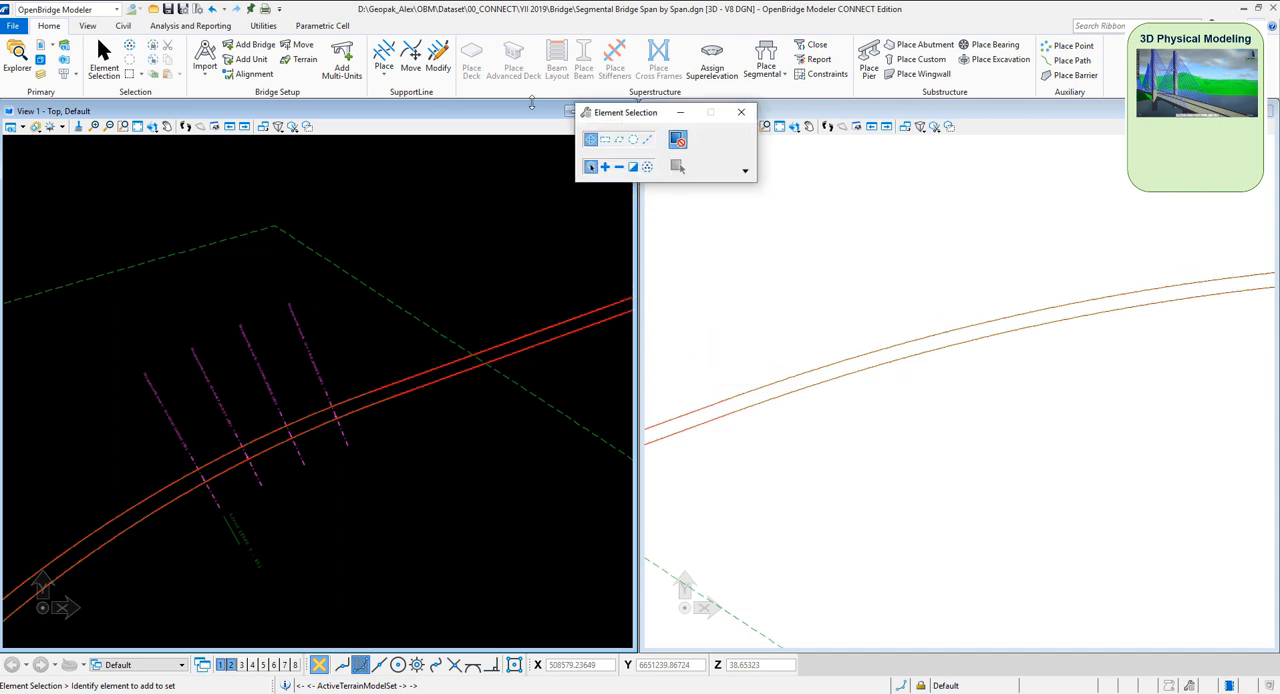
Place a span-by-span segmental superstructure on the bridge unit using the SegBox0600 template from Parametric Segmental Boxes, without point constraints
{"action": "left_click", "coordinate": [766, 72]}
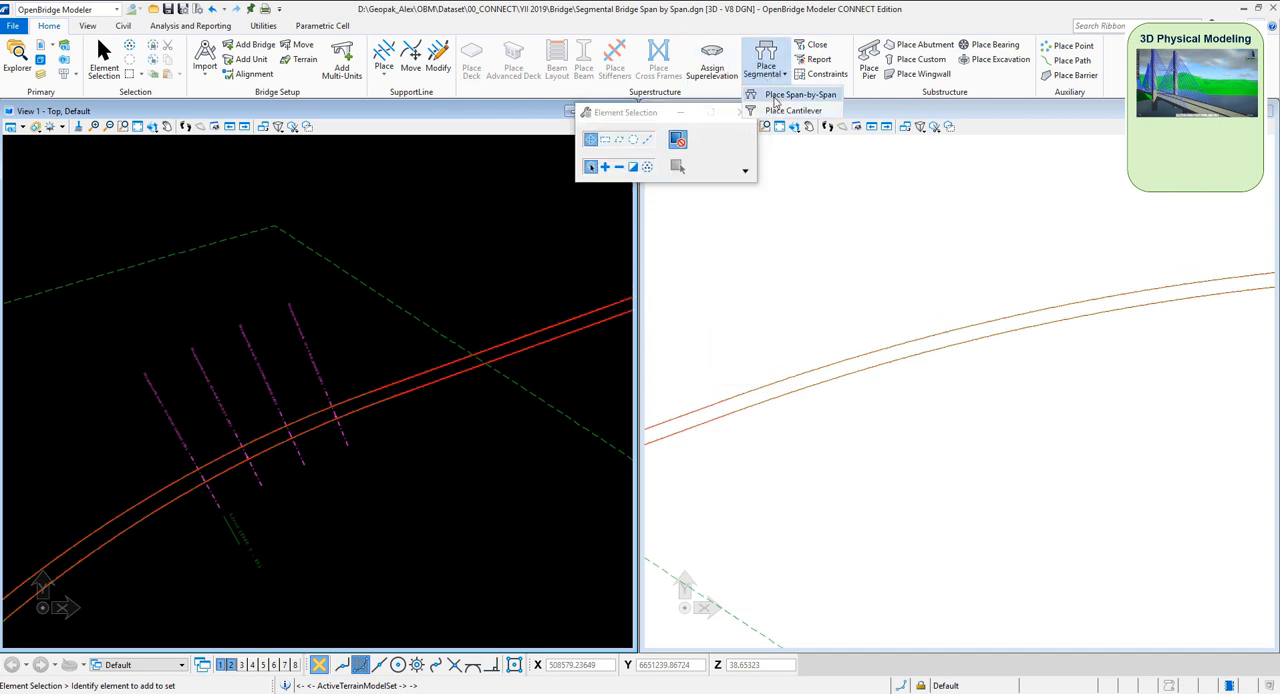
{"action": "left_click", "coordinate": [772, 96]}
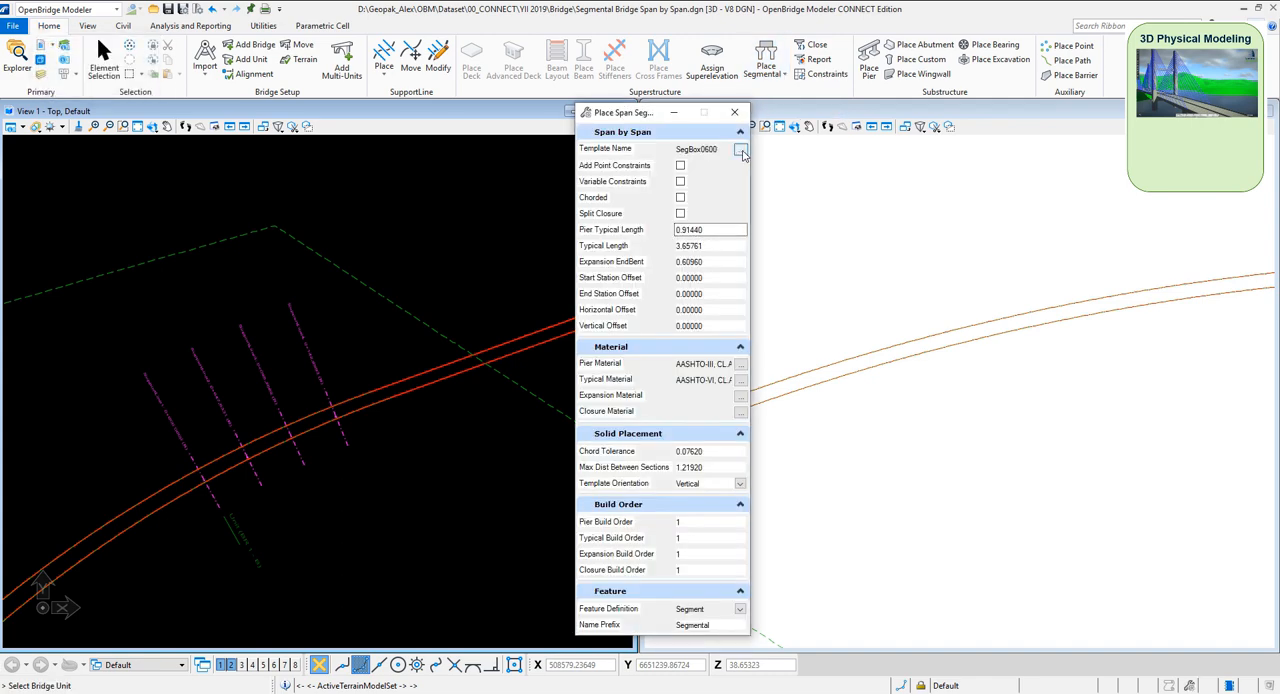
{"action": "left_click", "coordinate": [740, 150]}
{"action": "left_click", "coordinate": [185, 120]}
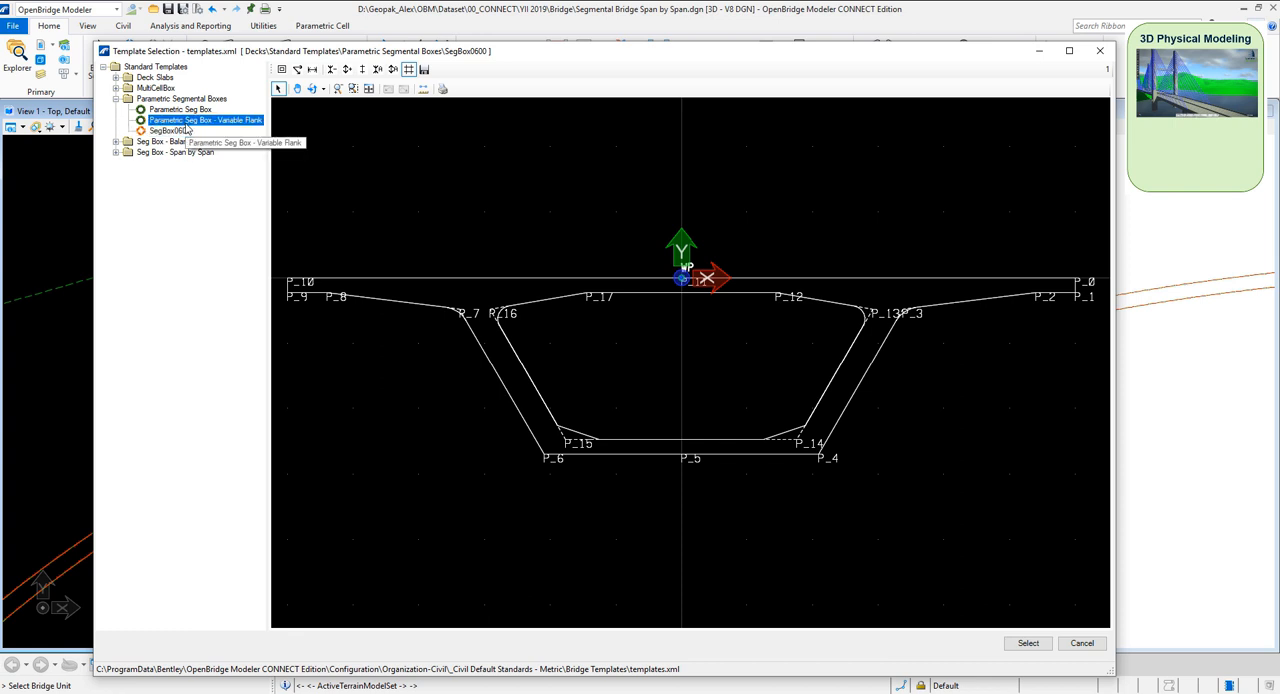
{"action": "left_click", "coordinate": [178, 131]}
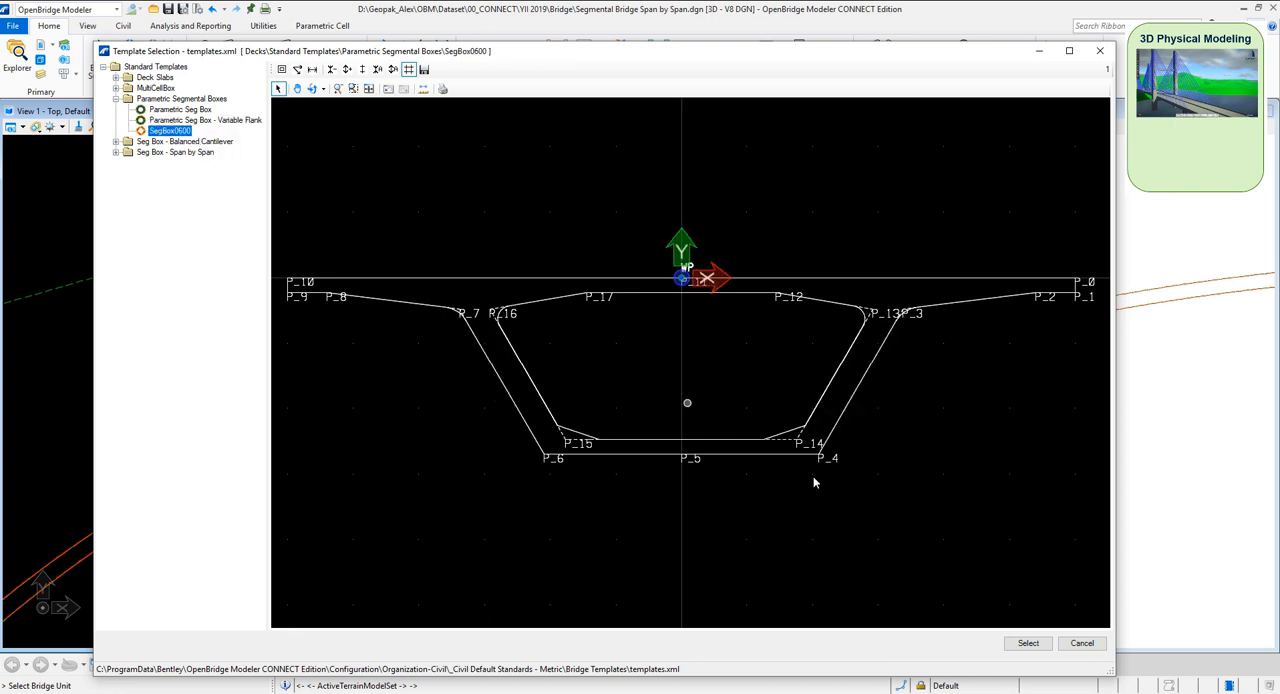
{"action": "left_click", "coordinate": [1022, 641]}
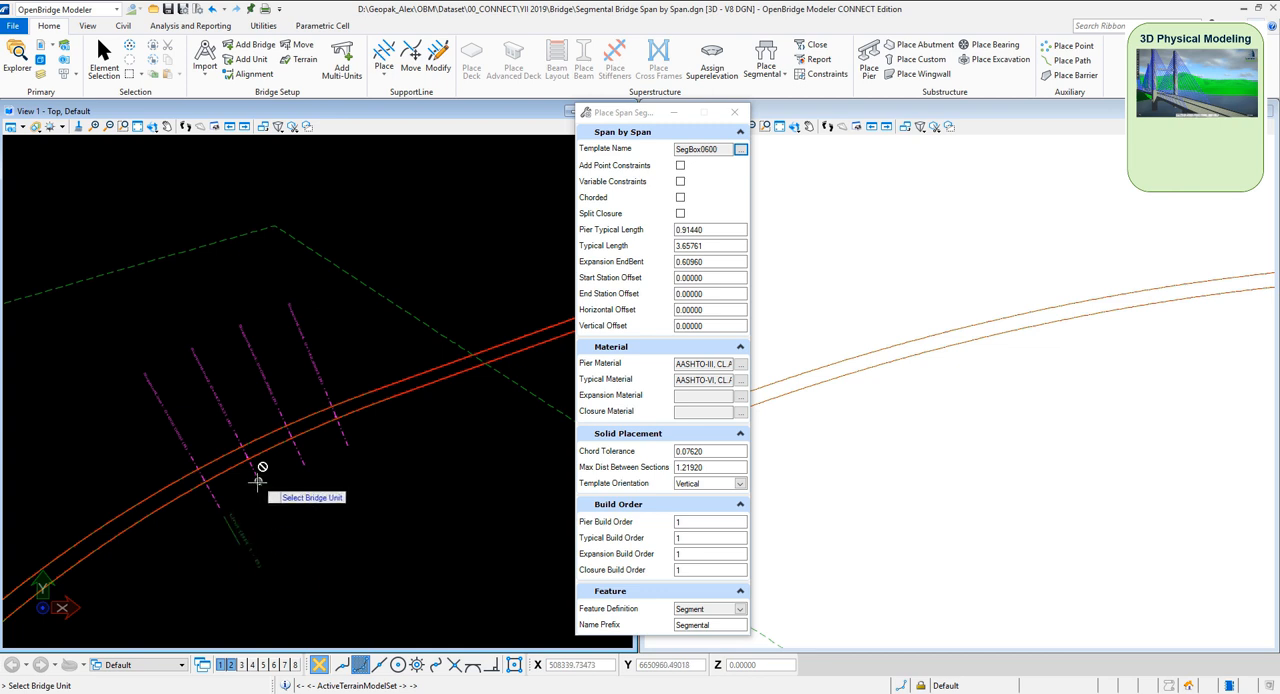
{"action": "left_click", "coordinate": [244, 535]}
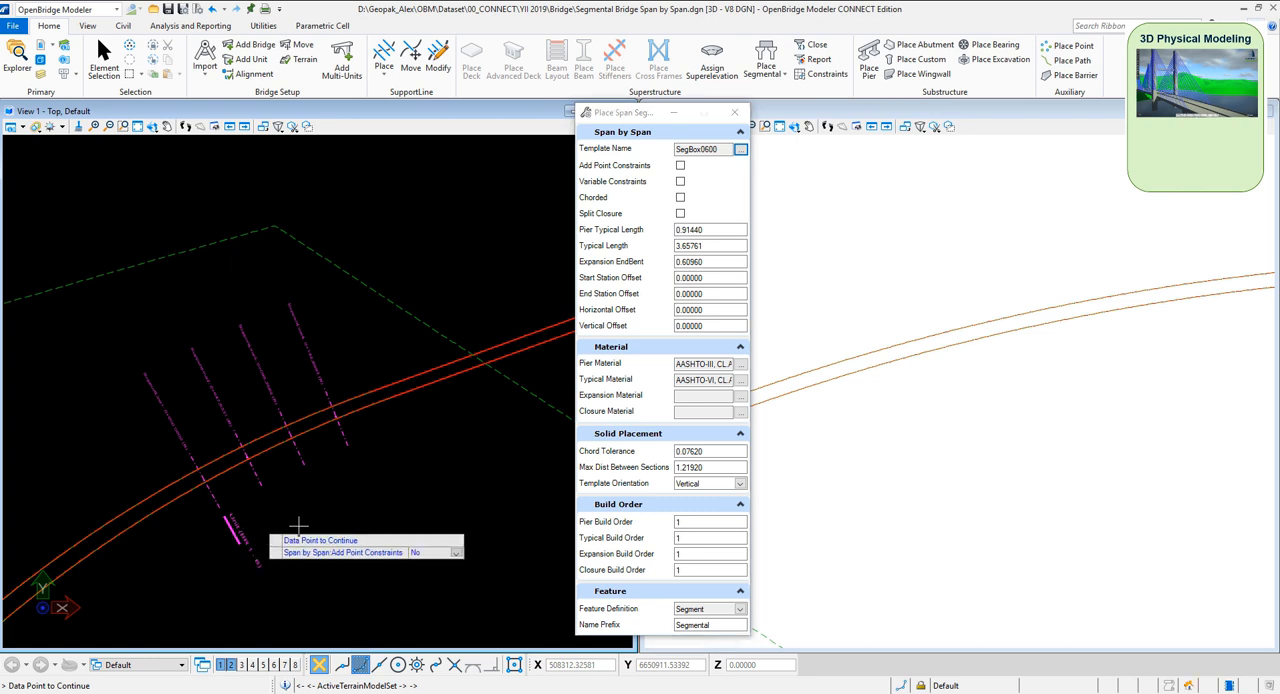
{"action": "left_click", "coordinate": [294, 525]}
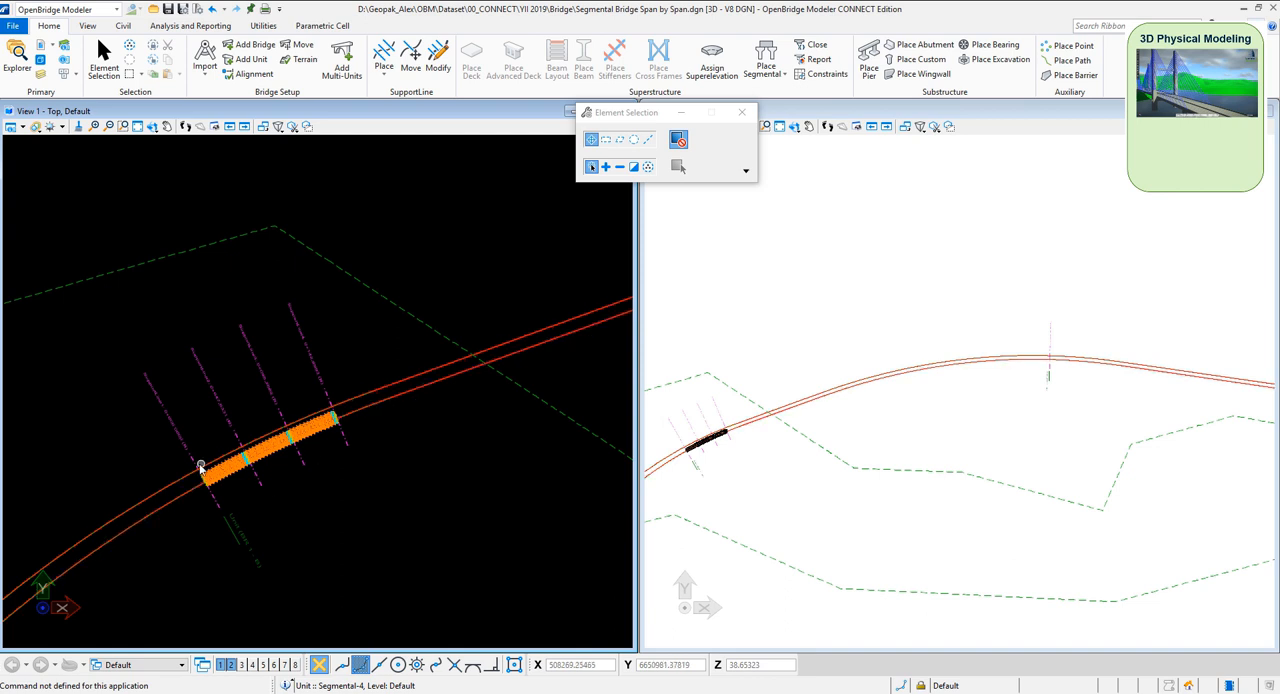
Inspect the placed segmental superstructure in plan, then in a rotated 3D close-up of the box section at its start end
{"action": "scroll", "coordinate": [205, 465], "scroll_direction": "up", "scroll_amount": 2}
{"action": "scroll", "coordinate": [344, 475], "scroll_direction": "up", "scroll_amount": 1}
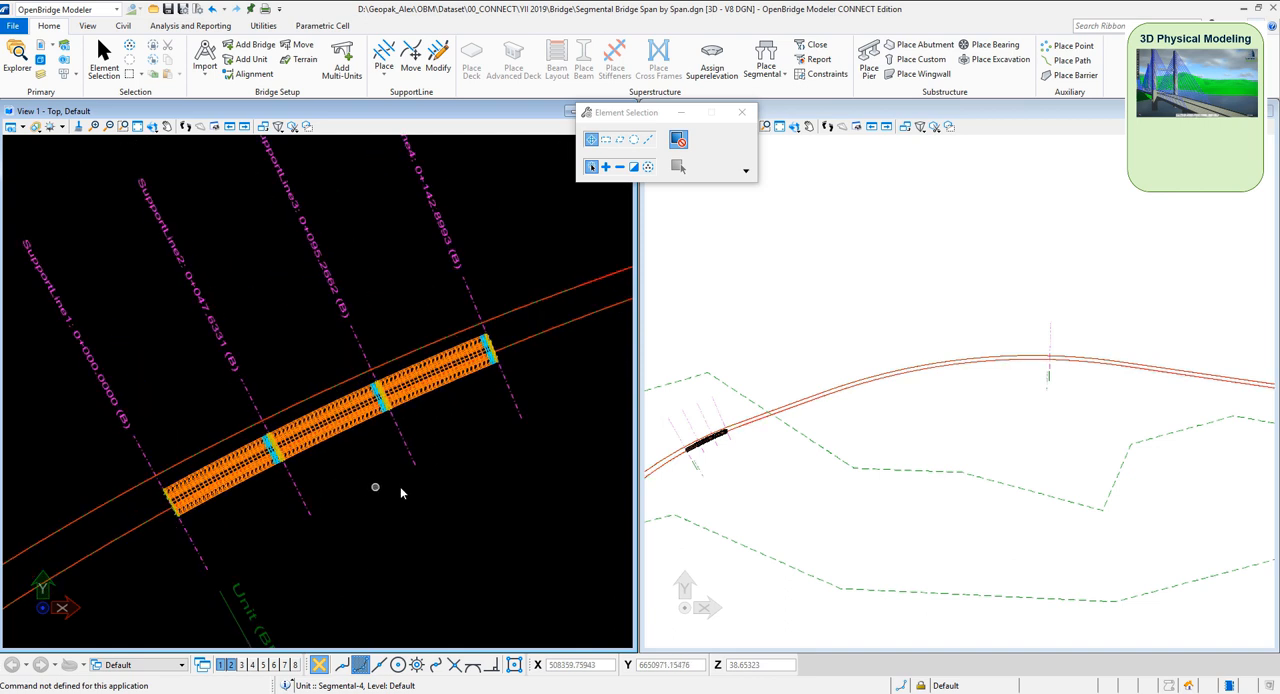
{"action": "left_click_drag", "start_coordinate": [622, 117], "coordinate": [523, 97]}
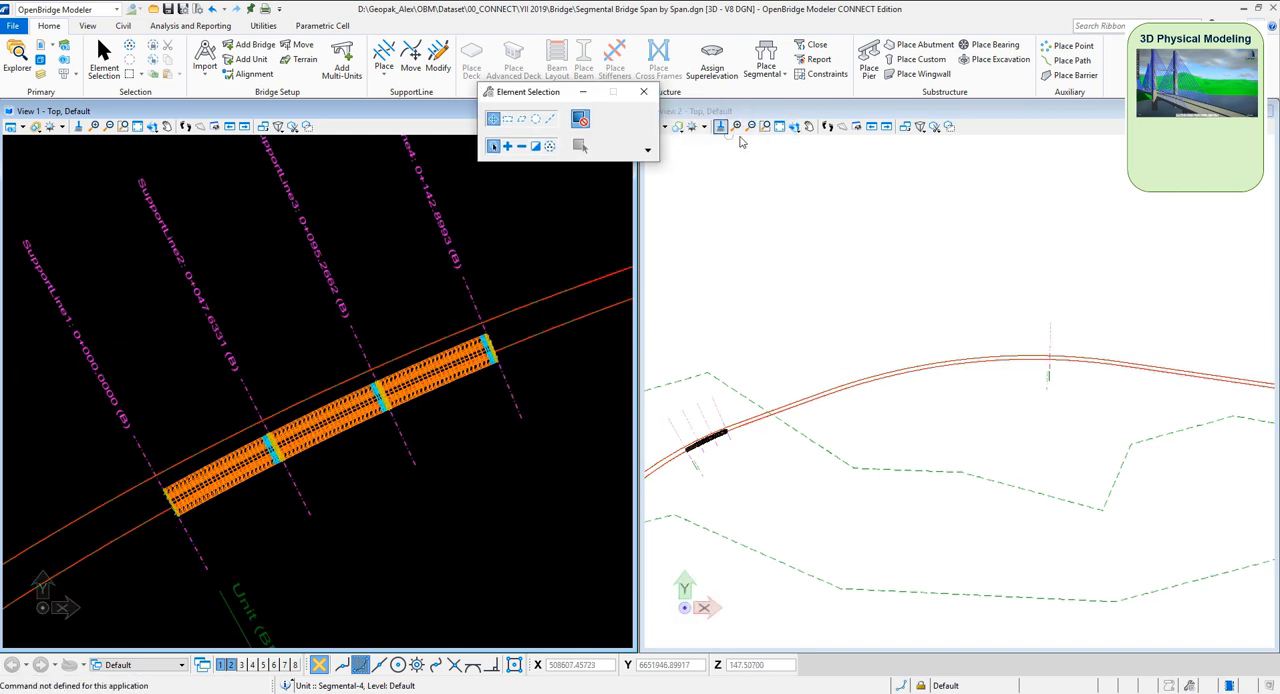
{"action": "left_click", "coordinate": [765, 126]}
{"action": "left_click", "coordinate": [672, 412]}
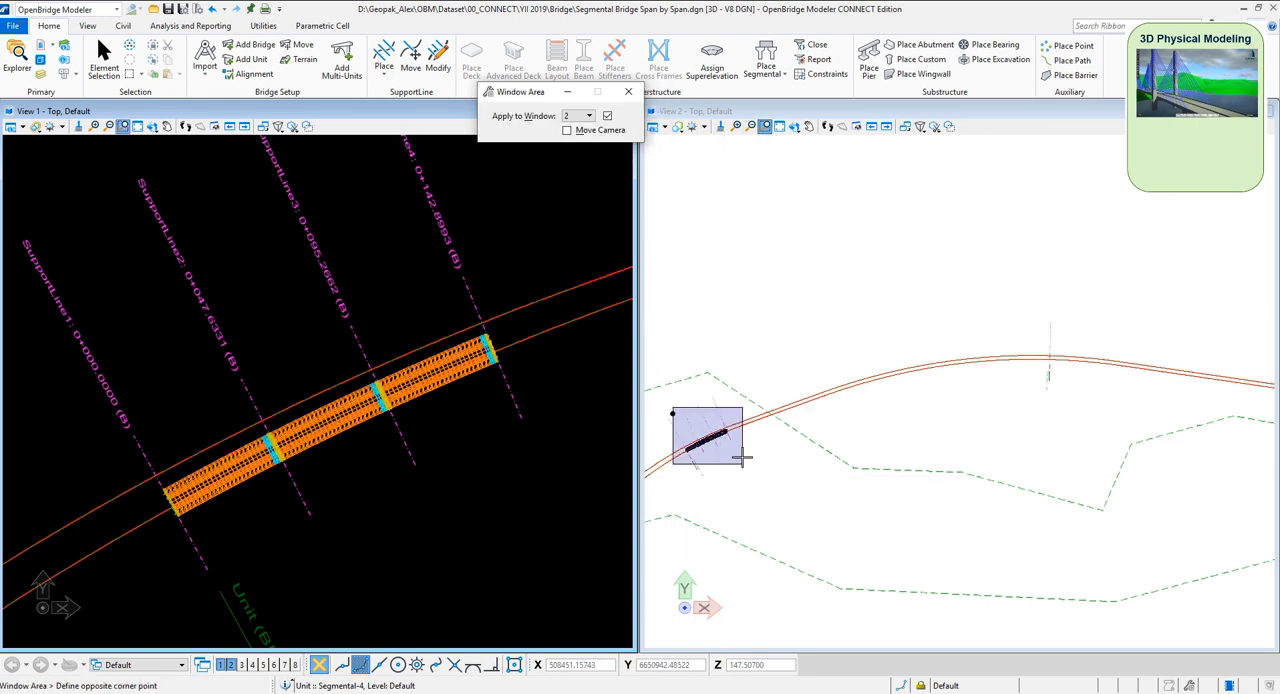
{"action": "left_click", "coordinate": [742, 465]}
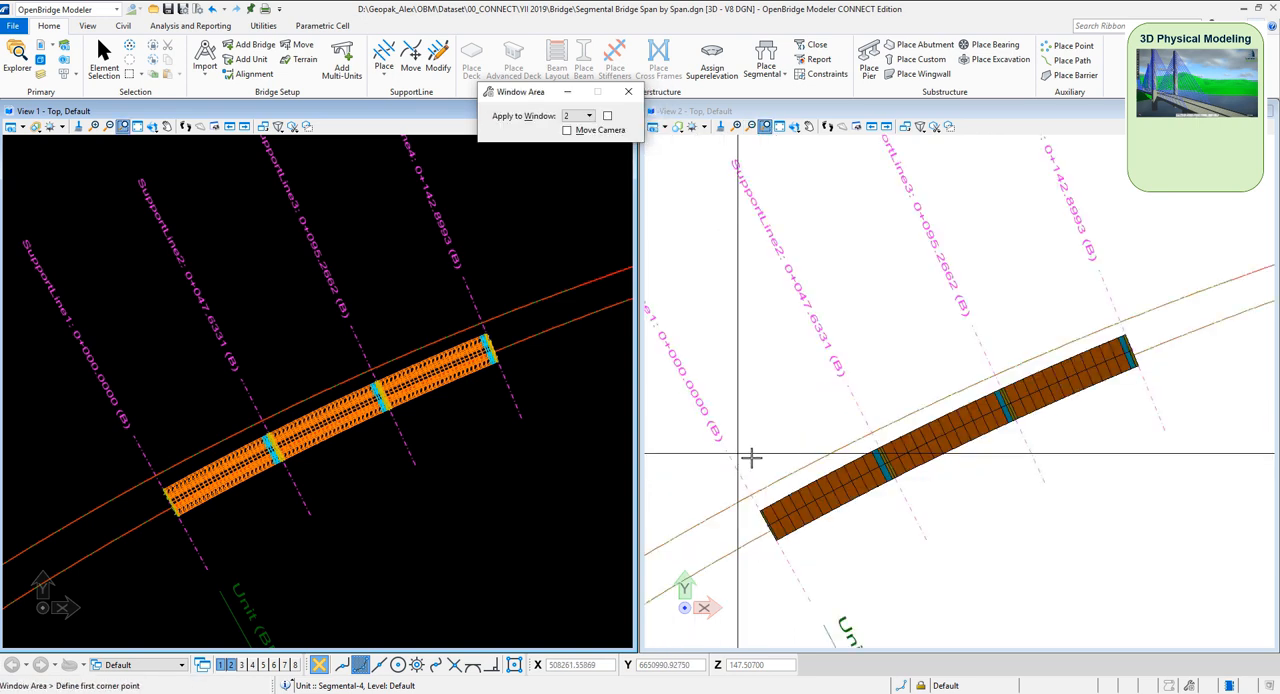
{"action": "left_click", "coordinate": [793, 126]}
{"action": "left_click", "coordinate": [765, 506]}
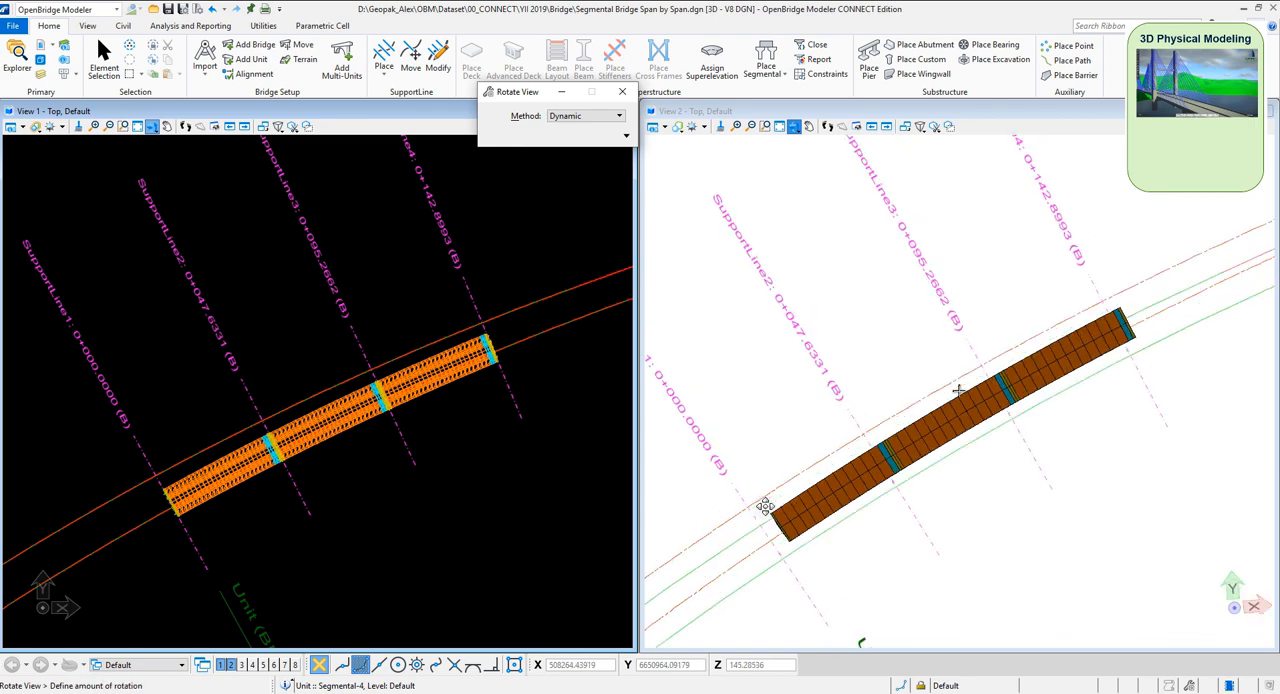
{"action": "left_click", "coordinate": [854, 286]}
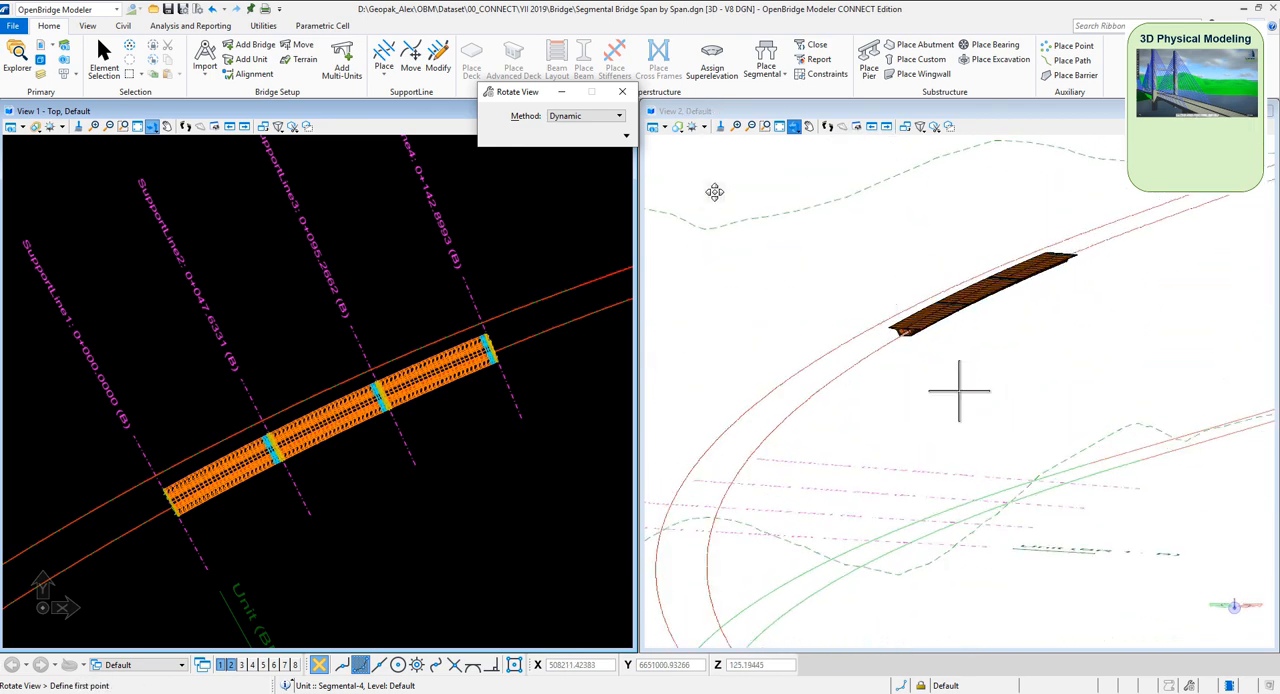
{"action": "left_click", "coordinate": [765, 126]}
{"action": "left_click", "coordinate": [875, 308]}
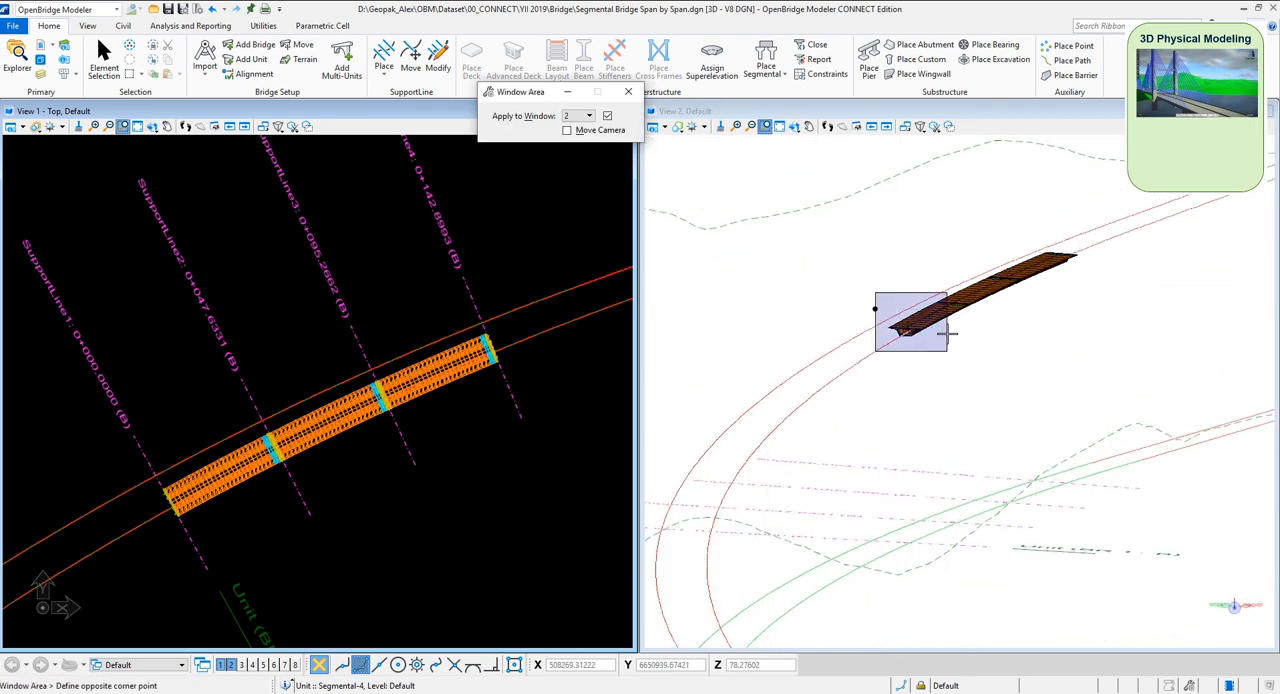
{"action": "left_click", "coordinate": [947, 334]}
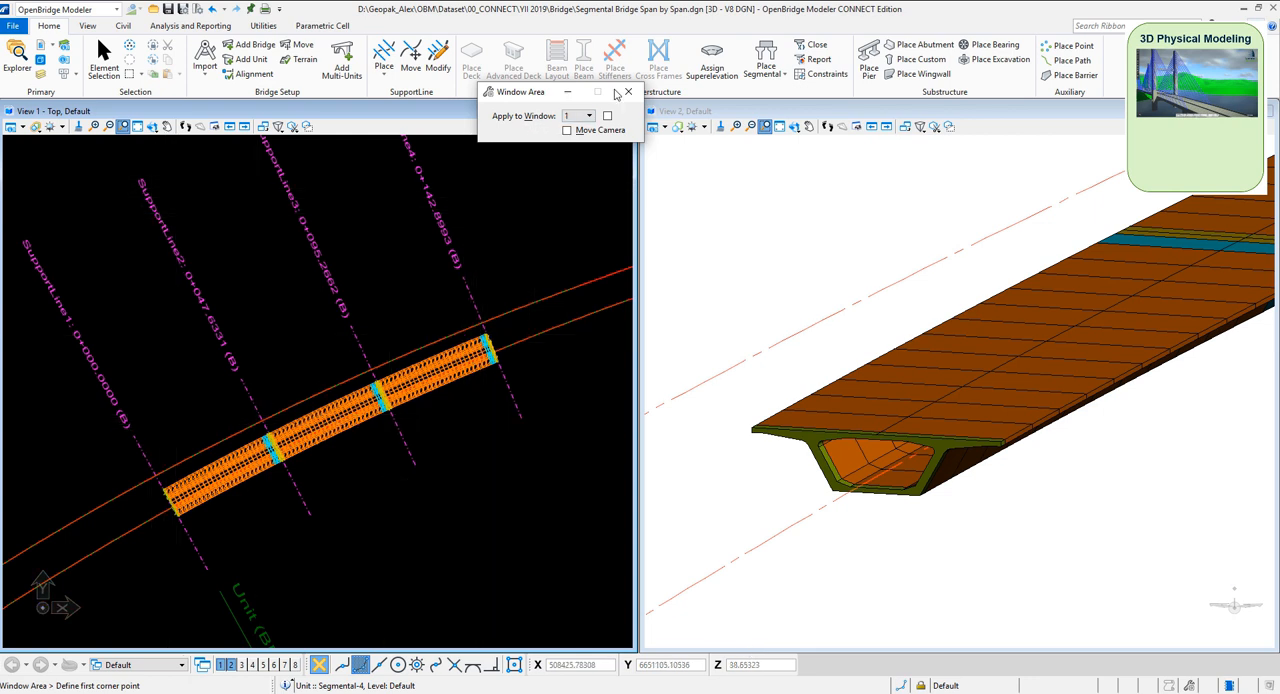
Start placing a pier and choose the Florida_Pier template from the default multi-column templates
{"action": "left_click", "coordinate": [868, 68]}
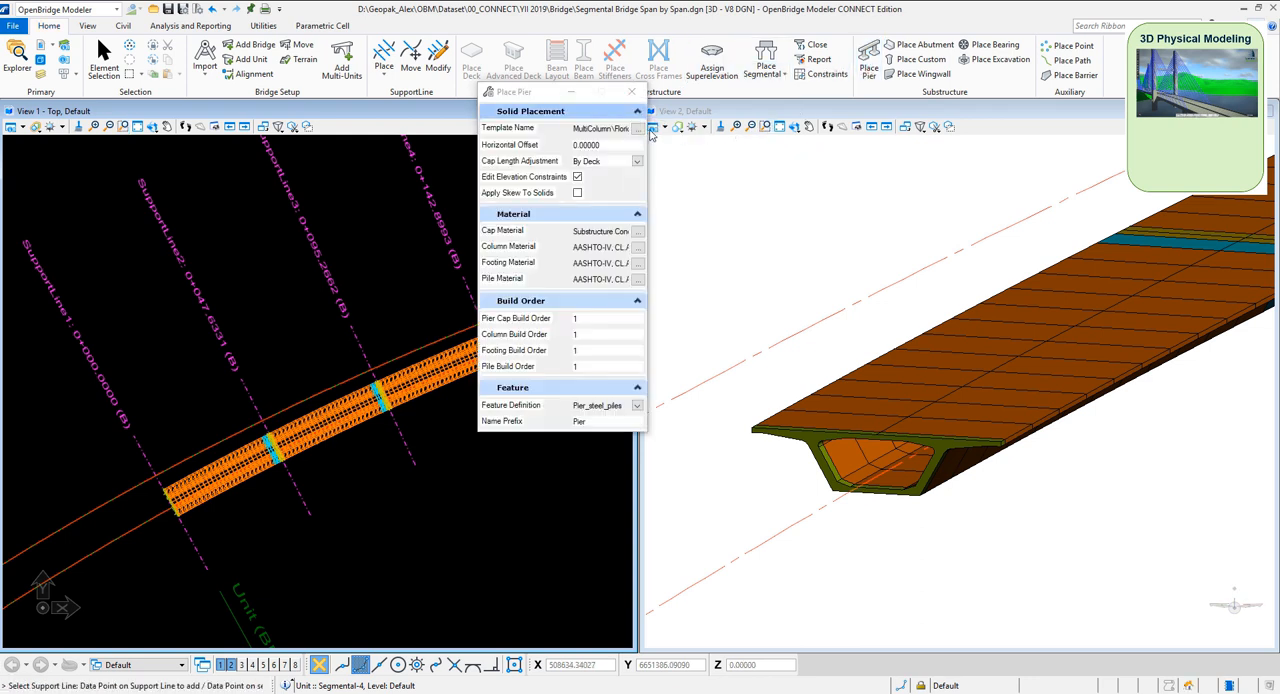
{"action": "left_click", "coordinate": [640, 129]}
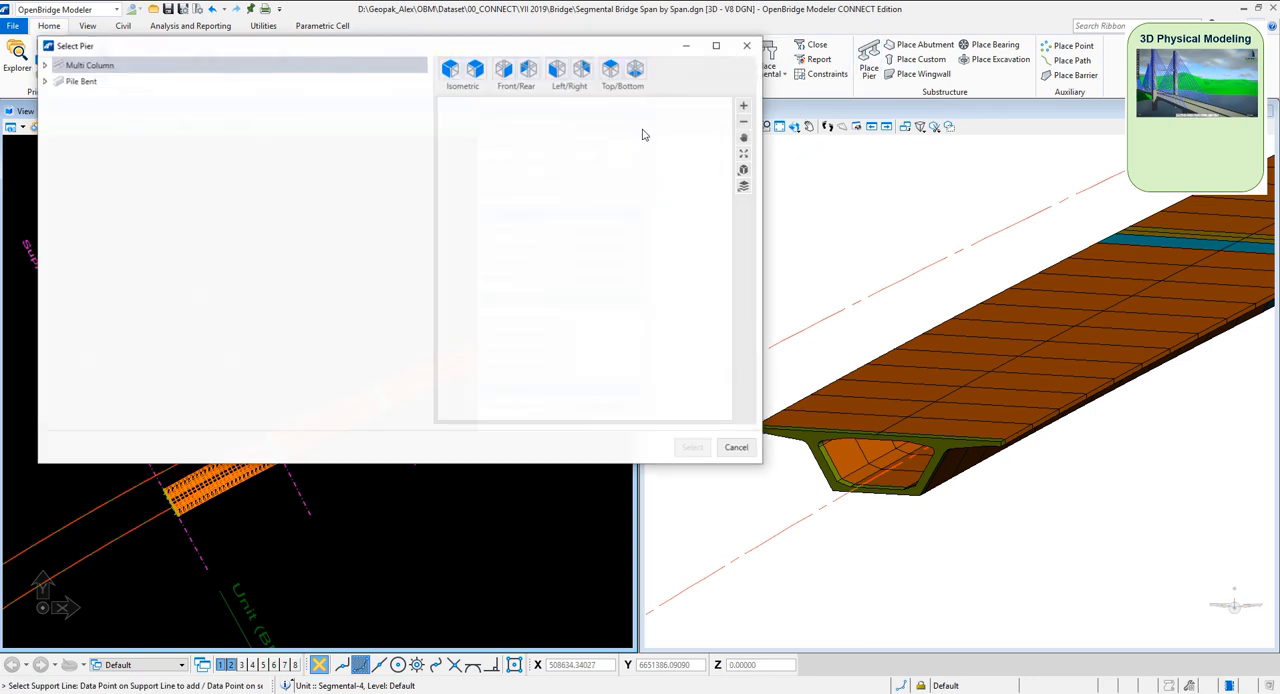
{"action": "left_click", "coordinate": [47, 66]}
{"action": "left_click", "coordinate": [58, 81]}
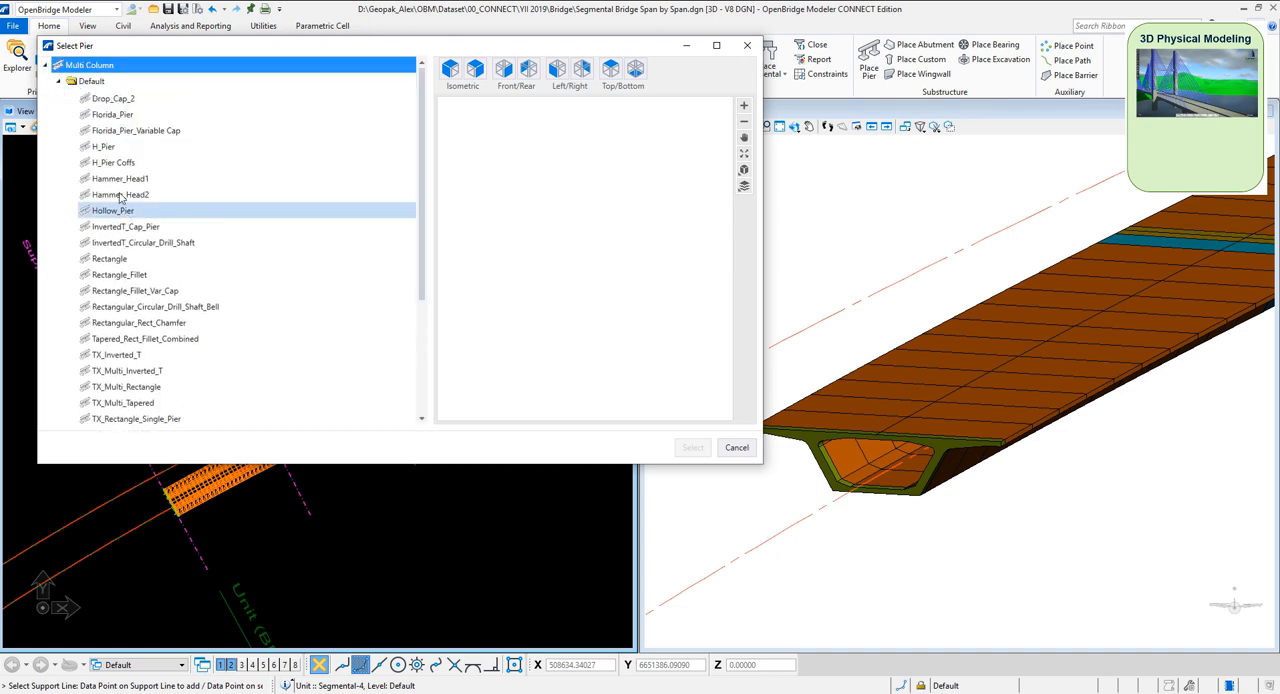
{"action": "scroll", "coordinate": [120, 198], "scroll_direction": "up", "scroll_amount": 2}
{"action": "left_click", "coordinate": [113, 146]}
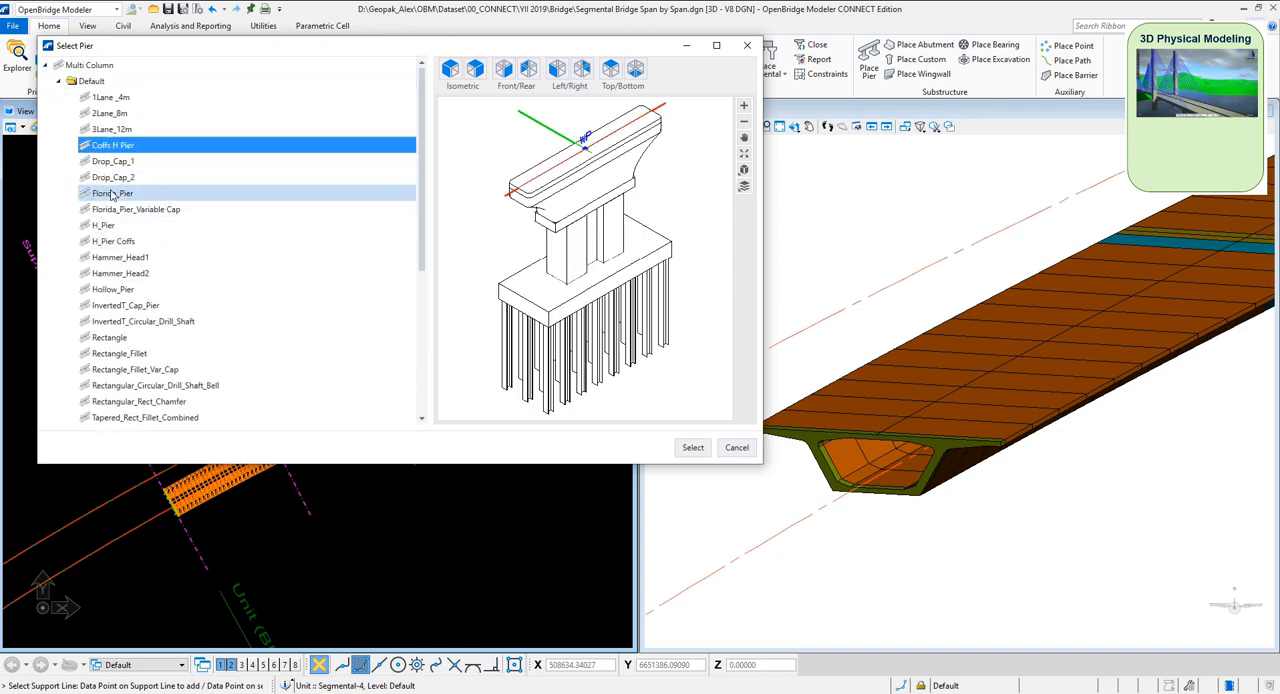
{"action": "left_click", "coordinate": [104, 225]}
{"action": "left_click", "coordinate": [112, 193]}
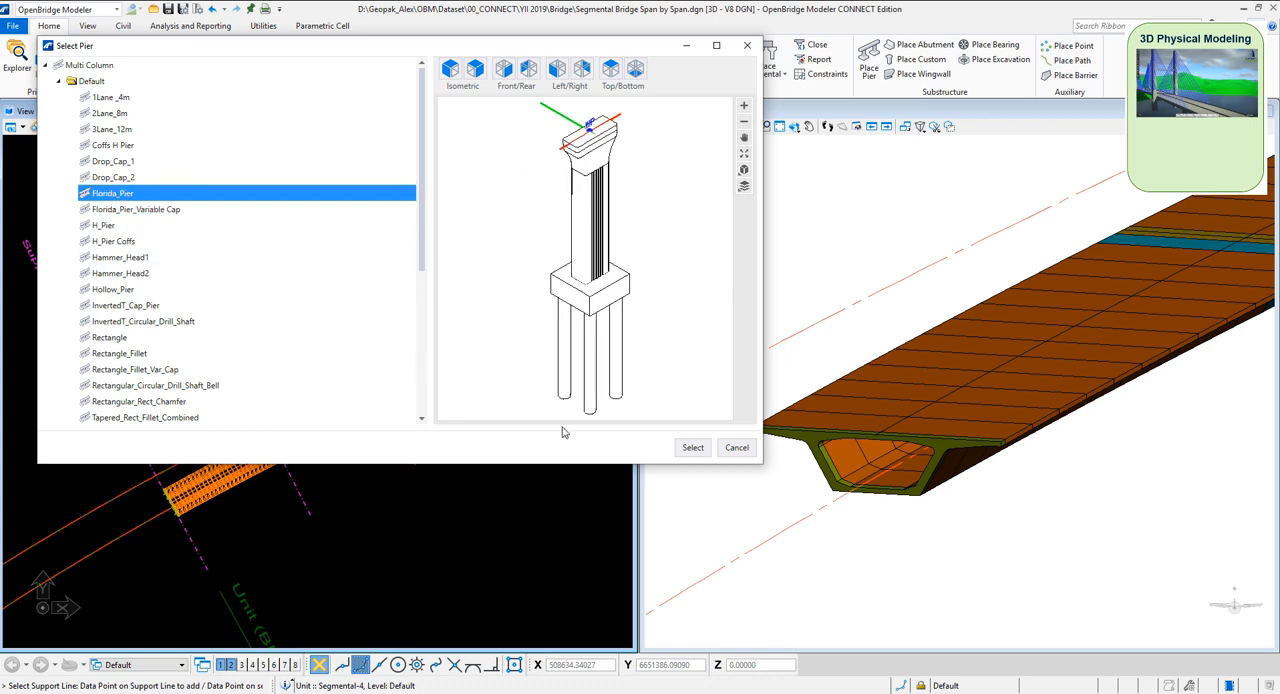
{"action": "left_click", "coordinate": [693, 447]}
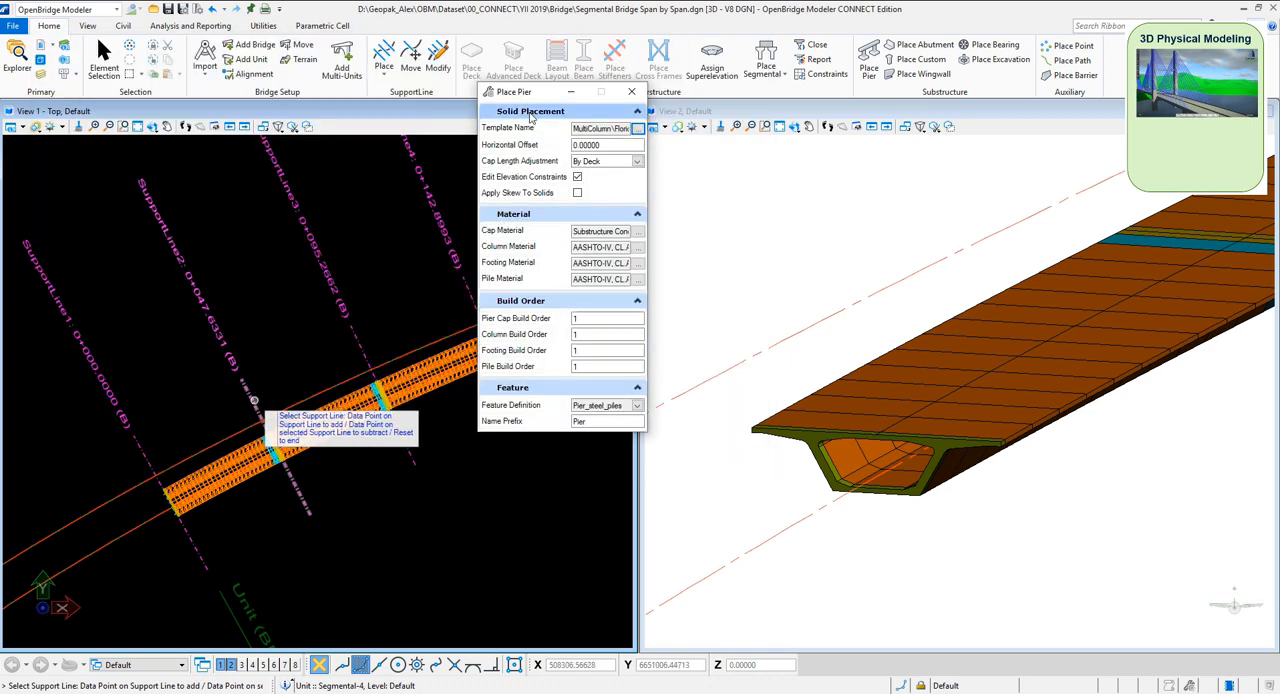
Place the piers at SupportLine2 and SupportLine3, constraining all footings From DTM with a value of -2.0
{"action": "left_click_drag", "start_coordinate": [508, 91], "coordinate": [586, 108]}
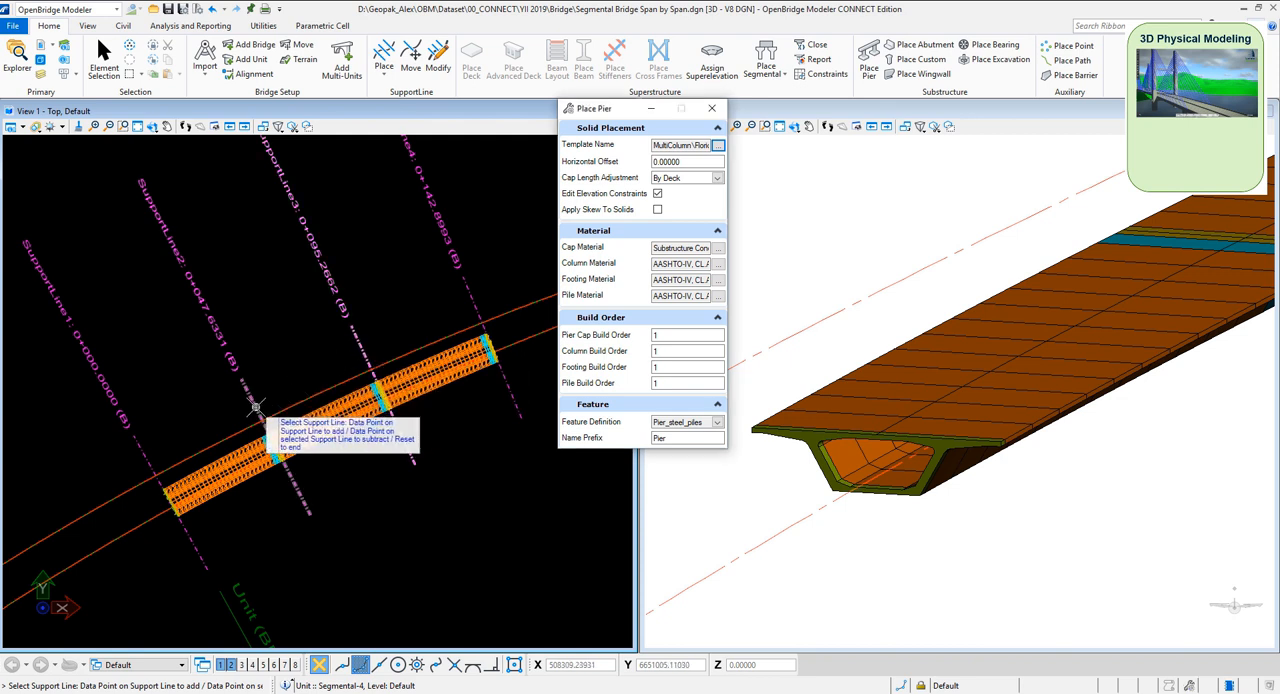
{"action": "right_click", "coordinate": [296, 335]}
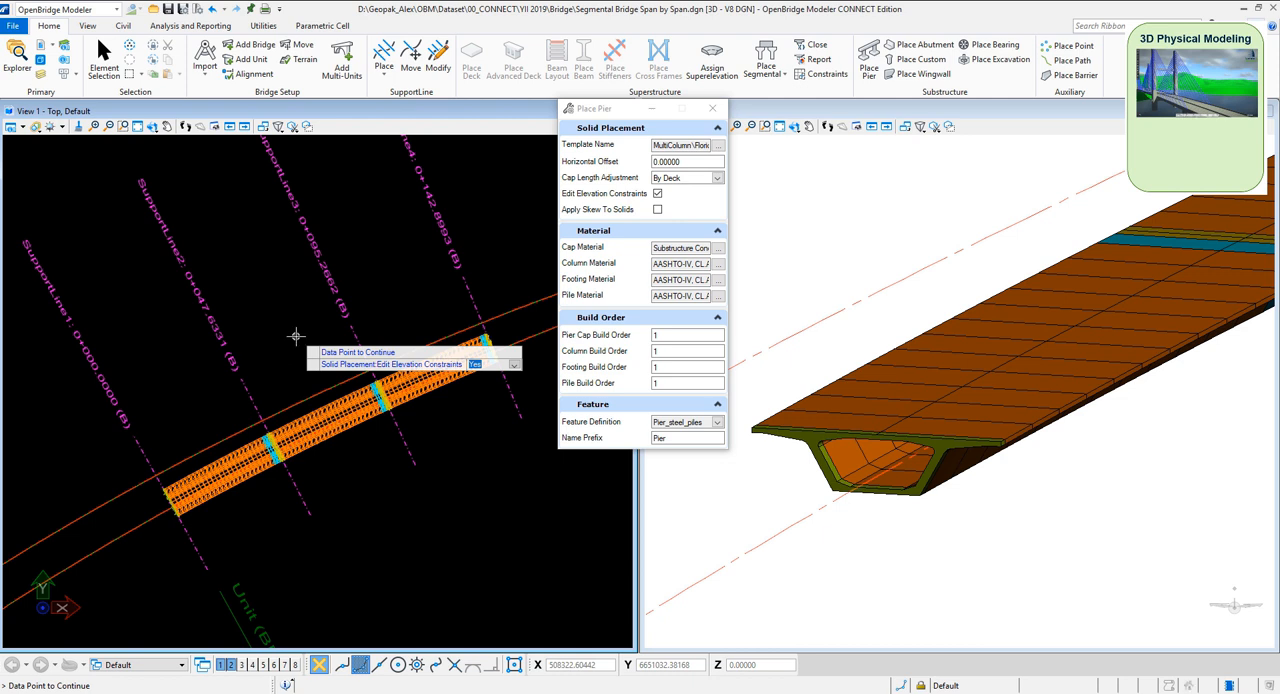
{"action": "left_click", "coordinate": [296, 335]}
{"action": "left_click", "coordinate": [255, 377]}
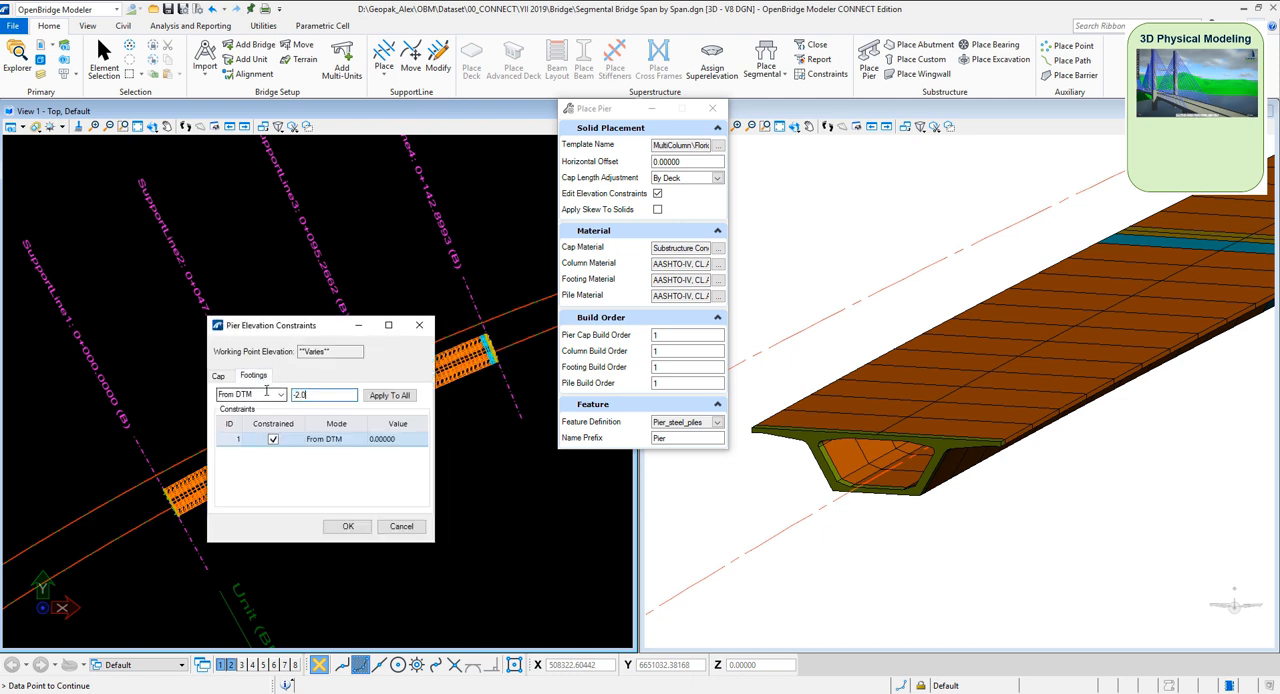
{"action": "type", "text": "-2.0"}
{"action": "left_click", "coordinate": [389, 395]}
{"action": "left_click", "coordinate": [347, 526]}
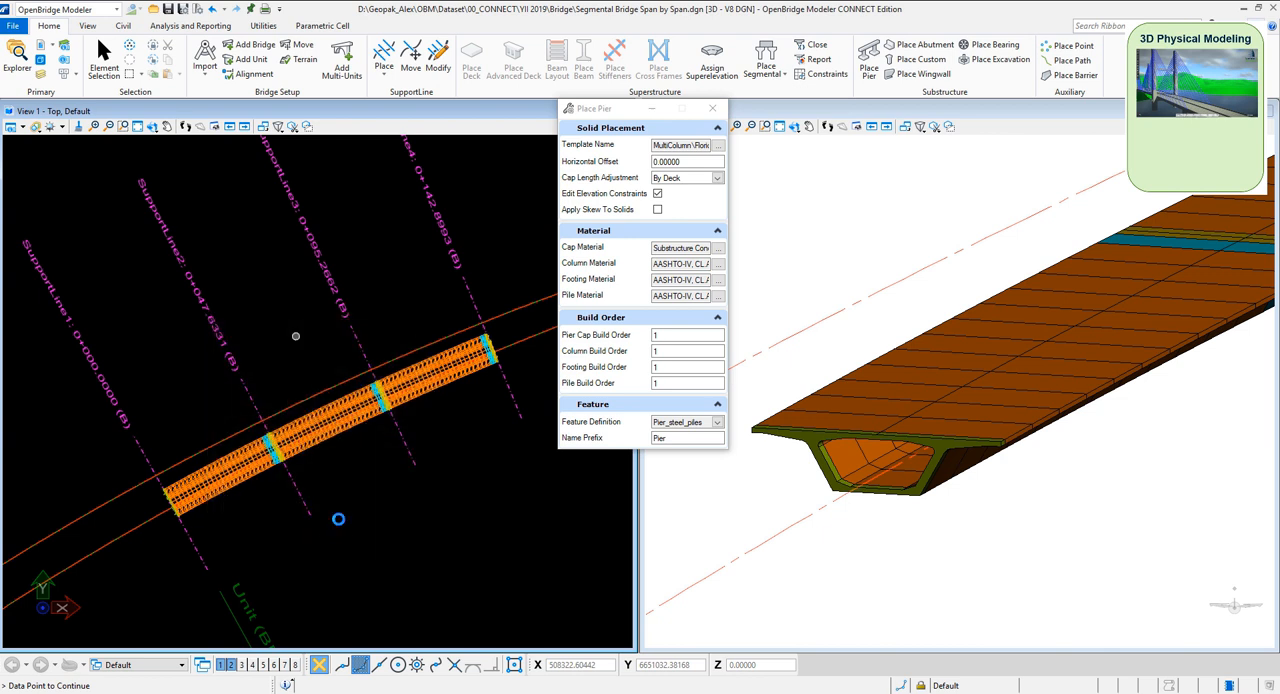
{"action": "left_click", "coordinate": [338, 519]}
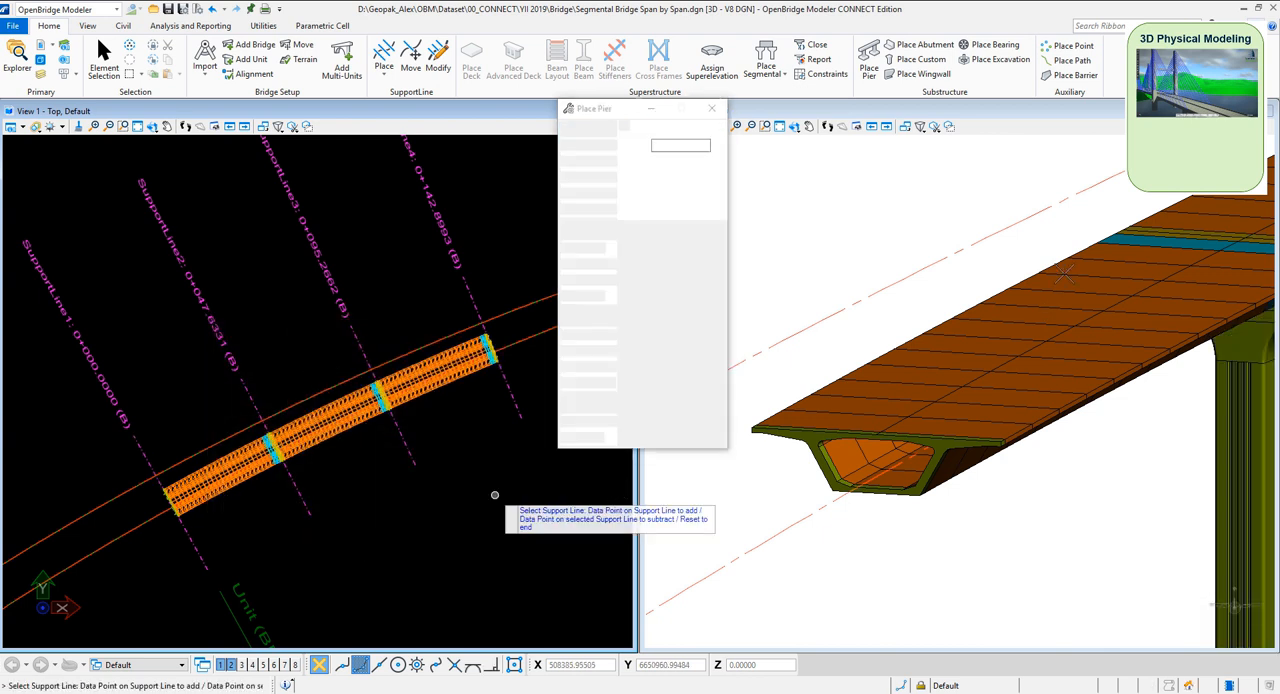
End pier placement and set the station of SupportLine2 to 0+030
{"action": "left_click", "coordinate": [809, 126]}
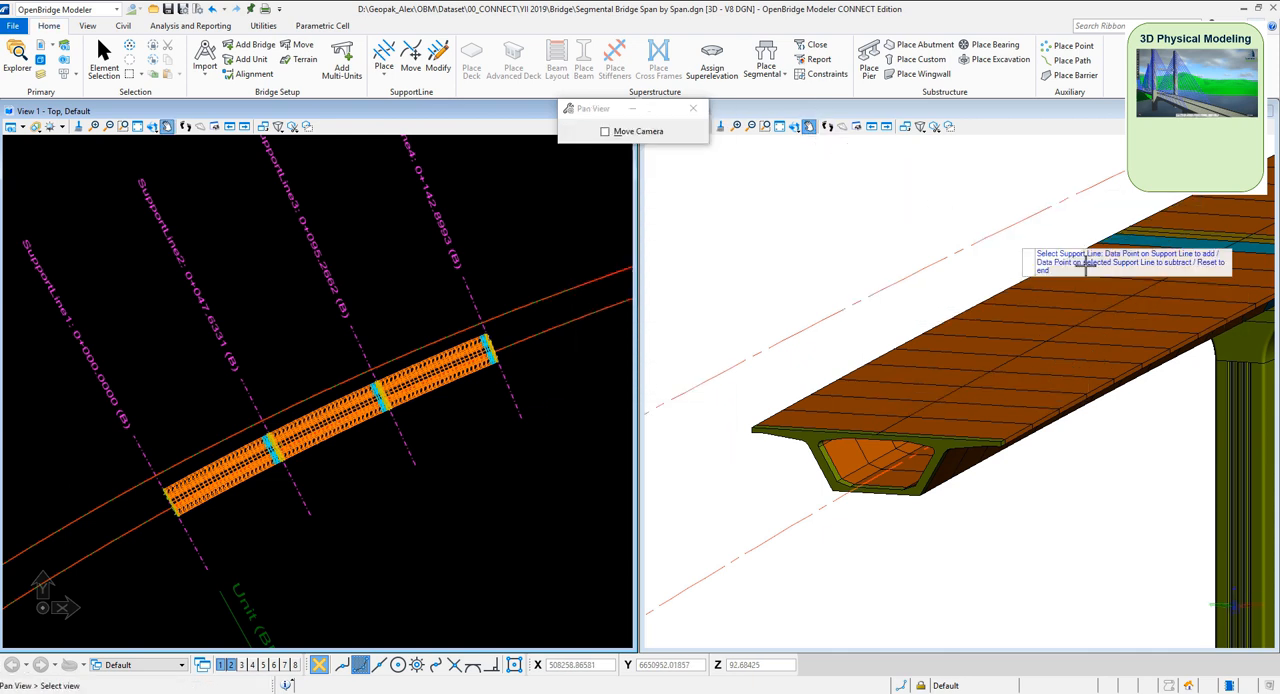
{"action": "left_click_drag", "start_coordinate": [988, 250], "coordinate": [1109, 466]}
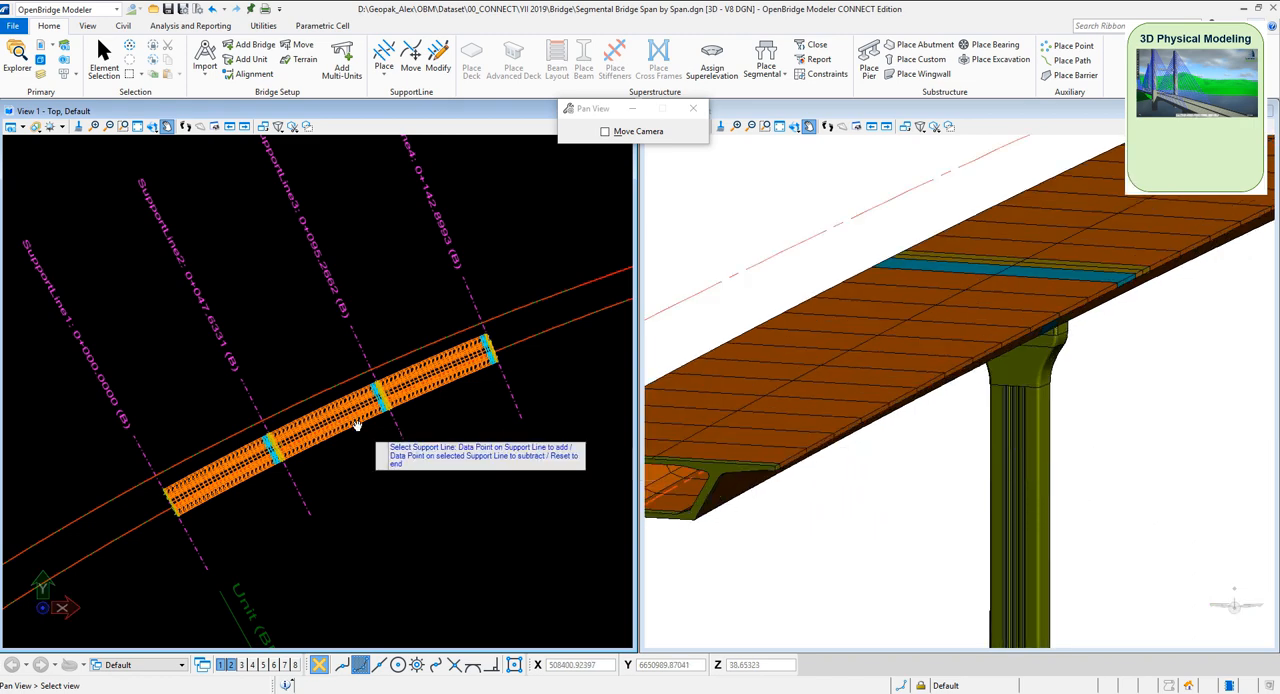
{"action": "right_click", "coordinate": [256, 363]}
{"action": "left_click", "coordinate": [104, 55]}
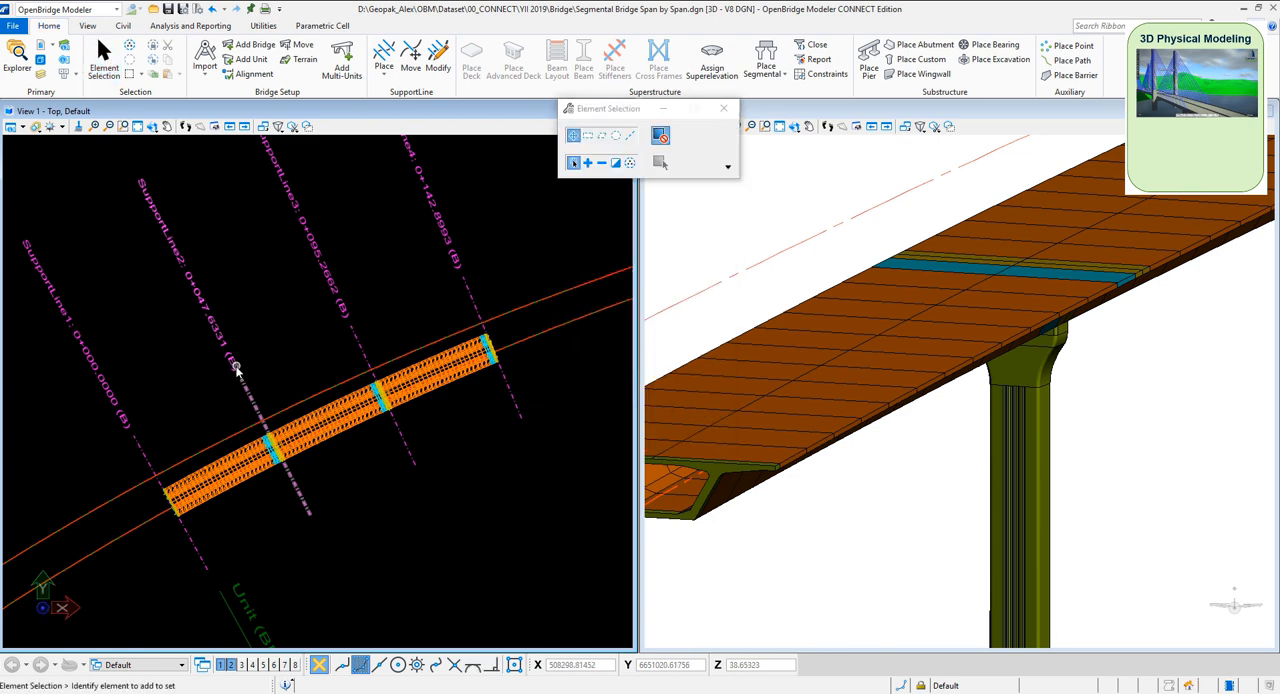
{"action": "left_click", "coordinate": [253, 360]}
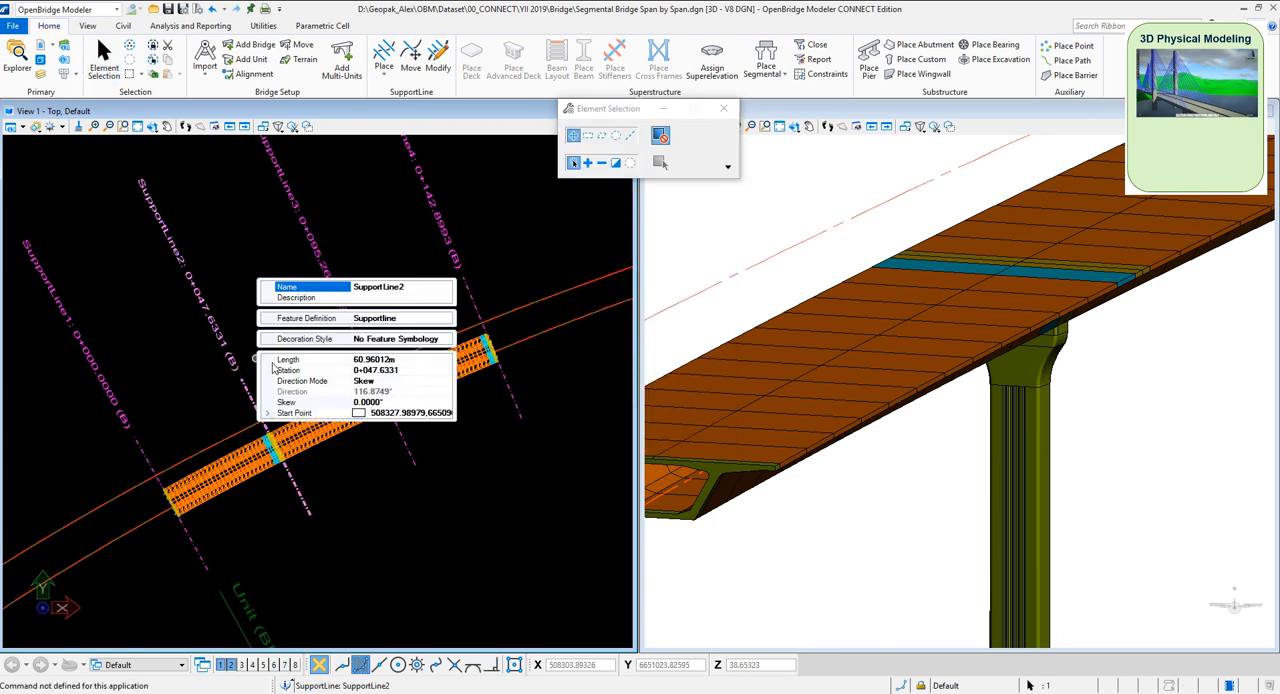
{"action": "left_click", "coordinate": [371, 373]}
{"action": "left_click_drag", "start_coordinate": [366, 370], "coordinate": [433, 370]}
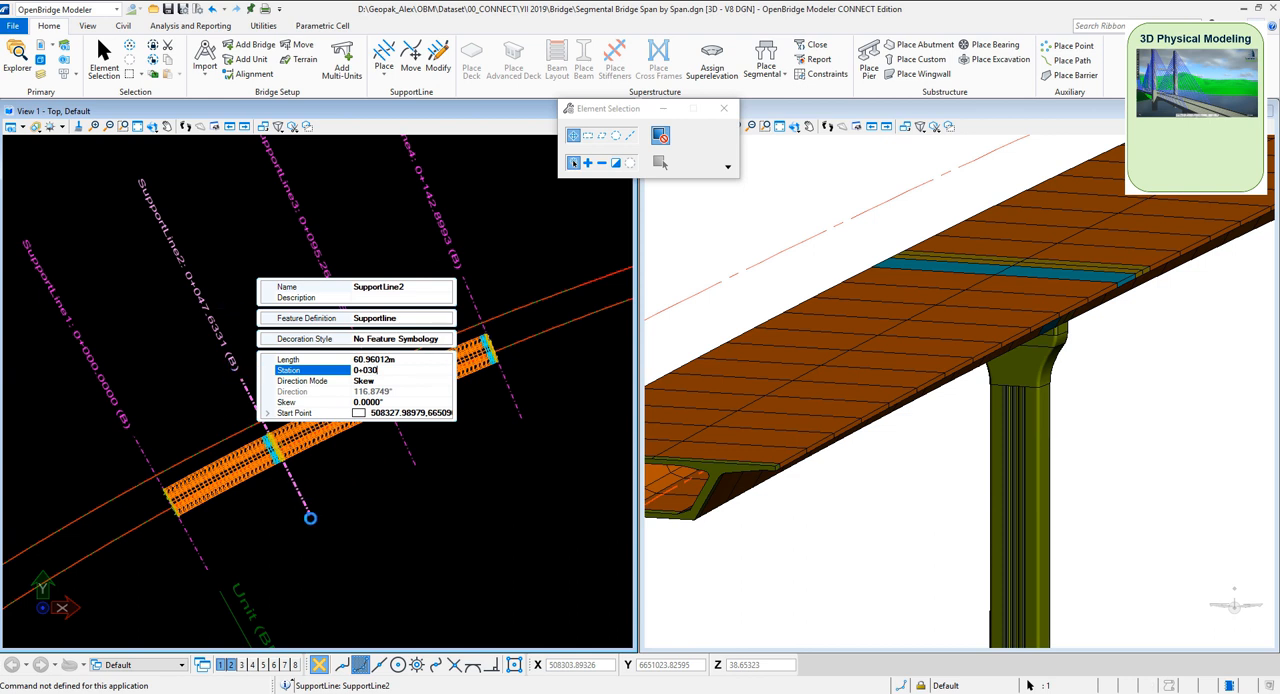
{"action": "key", "text": "Return"}
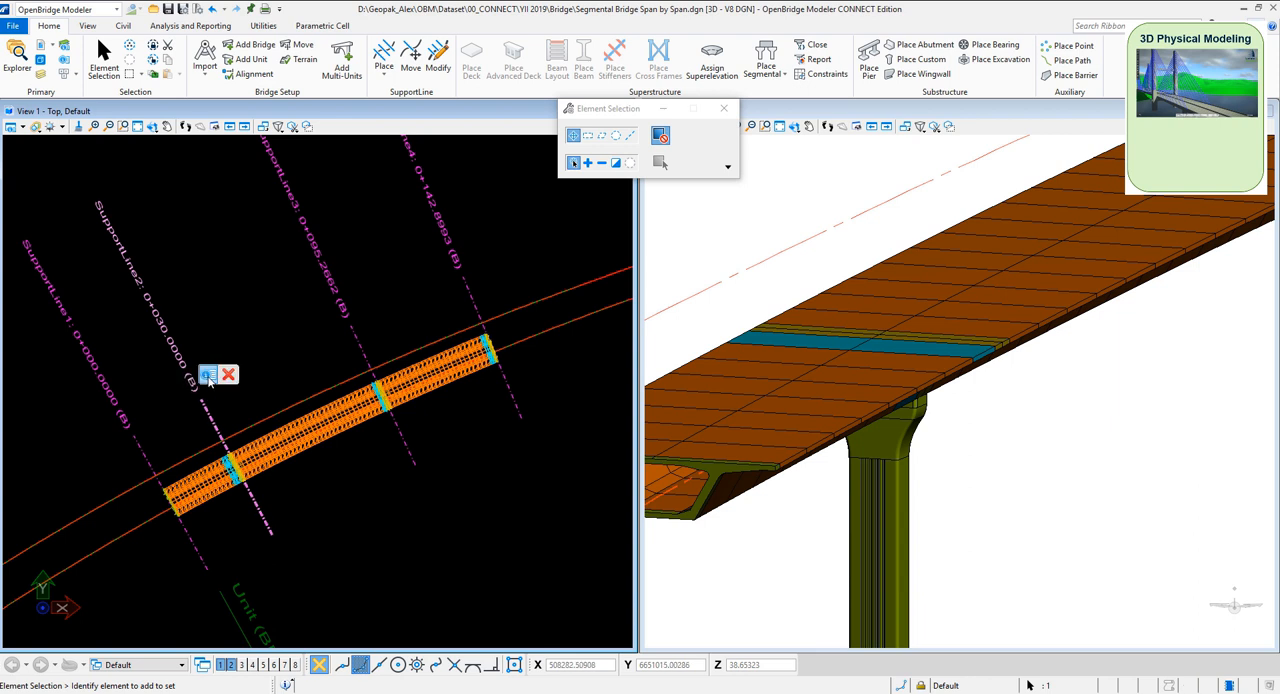
Set the skew of SupportLine2 to -14.0 degrees
{"action": "left_click", "coordinate": [209, 377]}
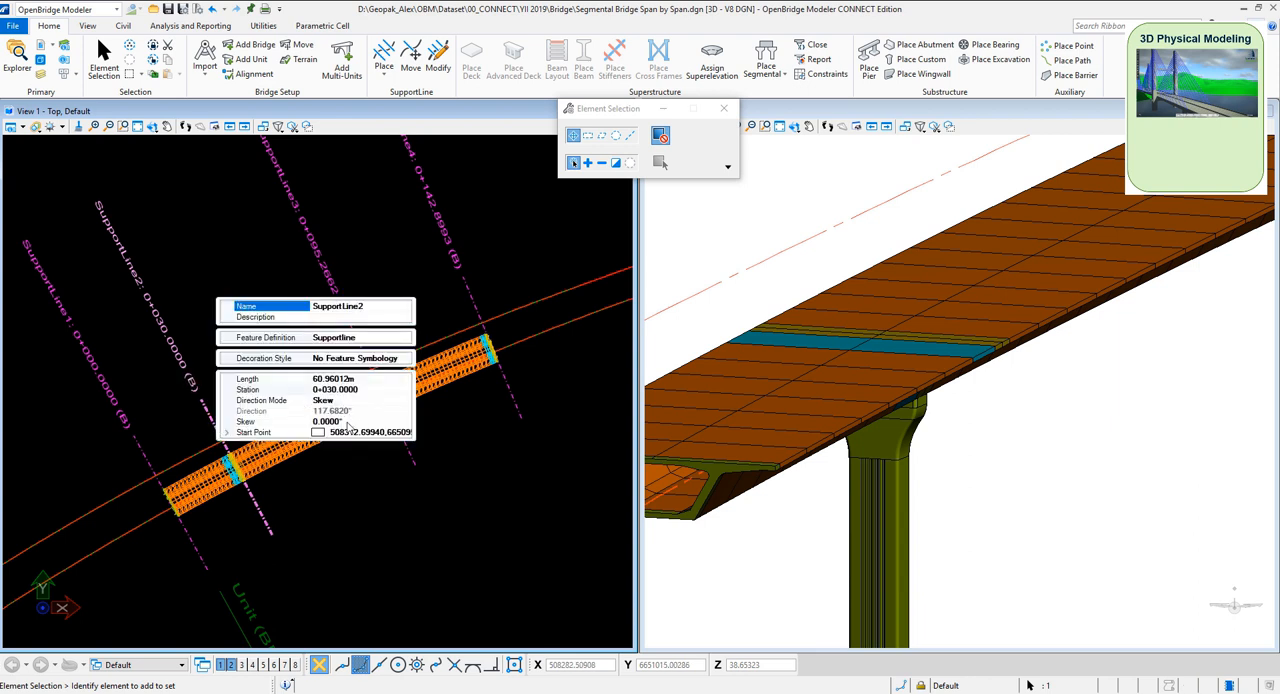
{"action": "left_click", "coordinate": [347, 422]}
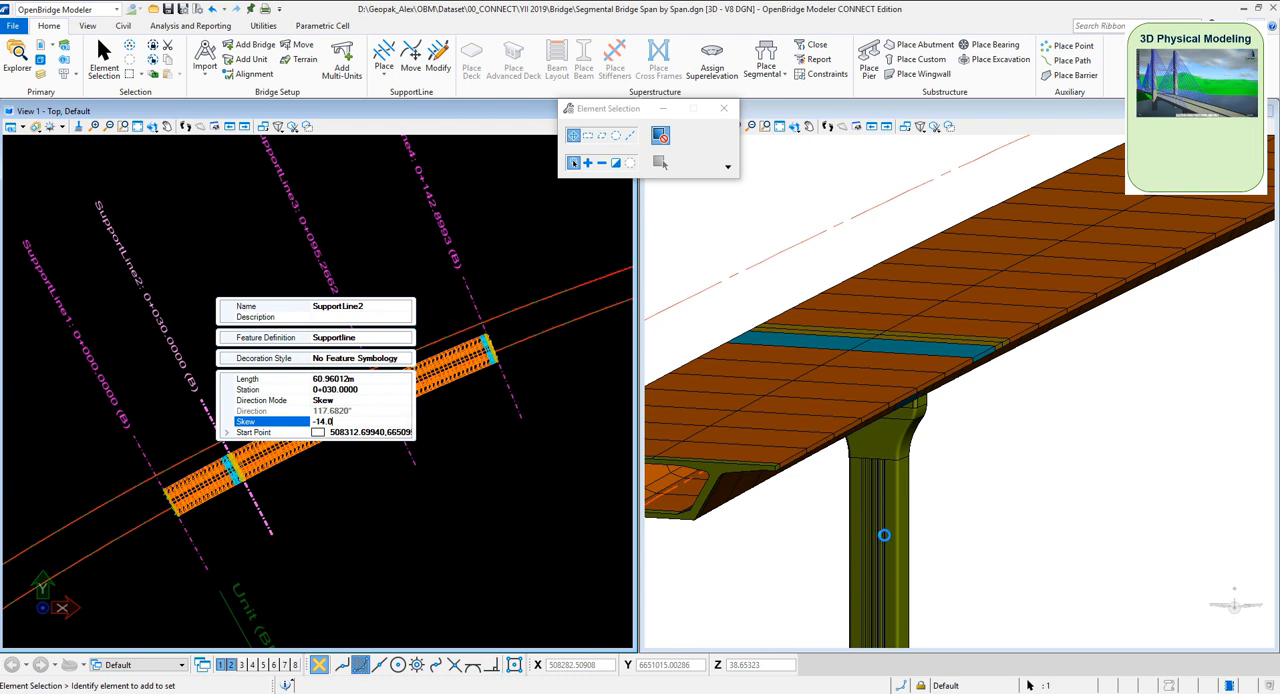
{"action": "key", "text": "Return"}
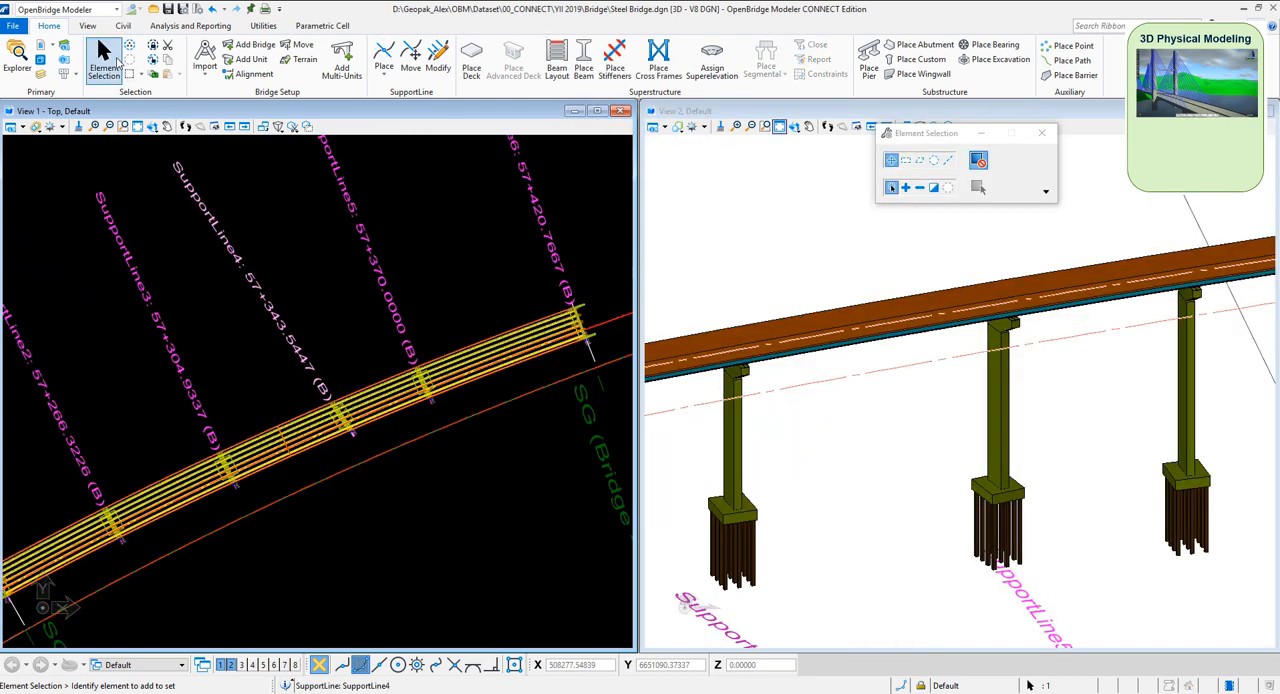
Open the substructure template of Pier3 and review its cap, column and pile parameters
{"action": "left_click", "coordinate": [1007, 404]}
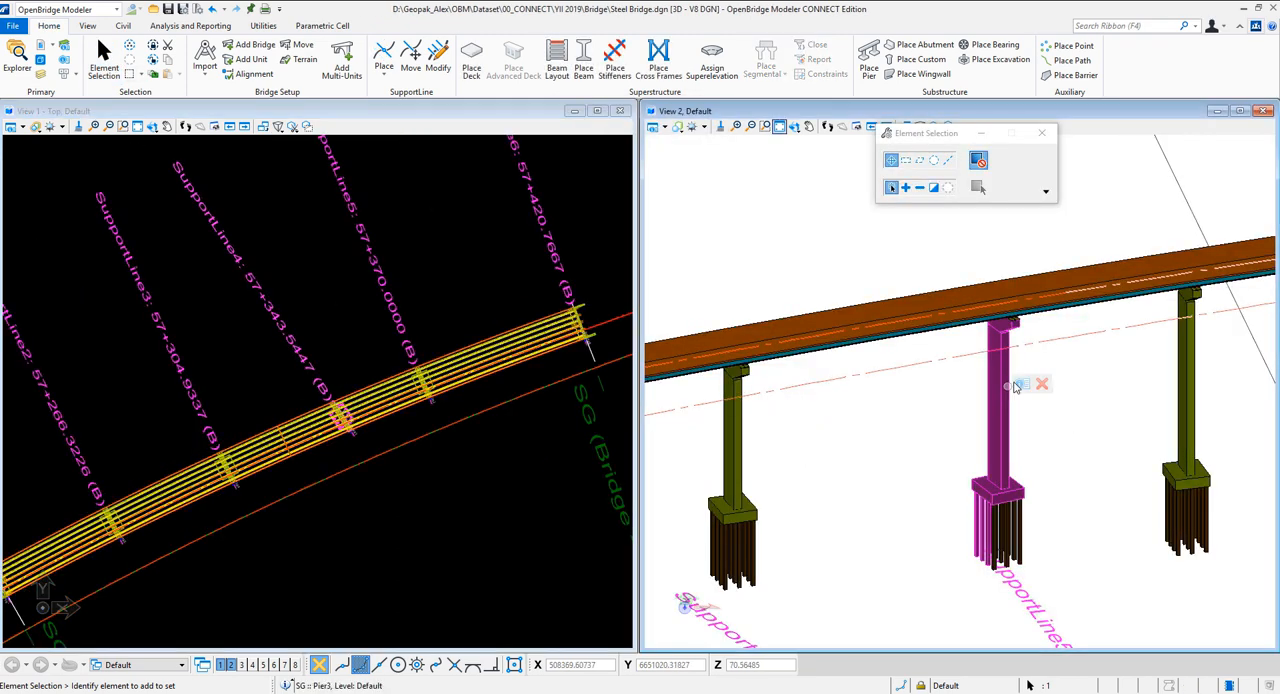
{"action": "mouse_move", "coordinate": [1008, 392]}
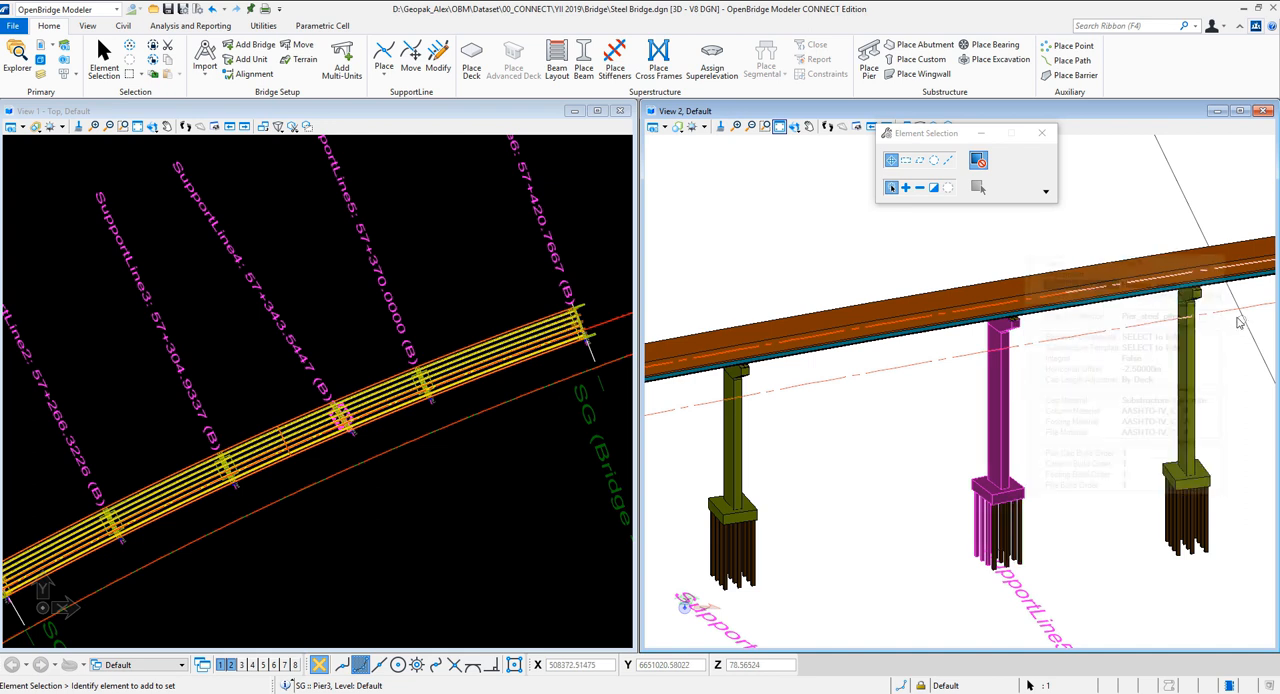
{"action": "left_click", "coordinate": [1178, 348]}
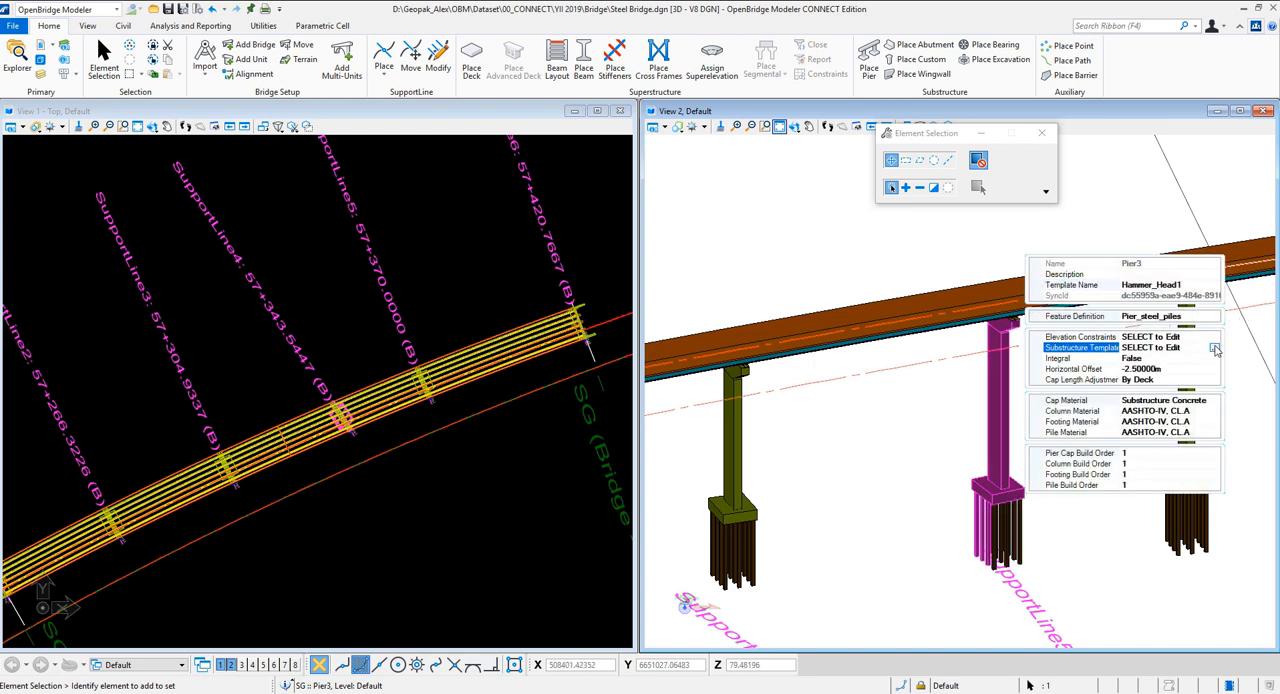
{"action": "left_click", "coordinate": [1214, 348]}
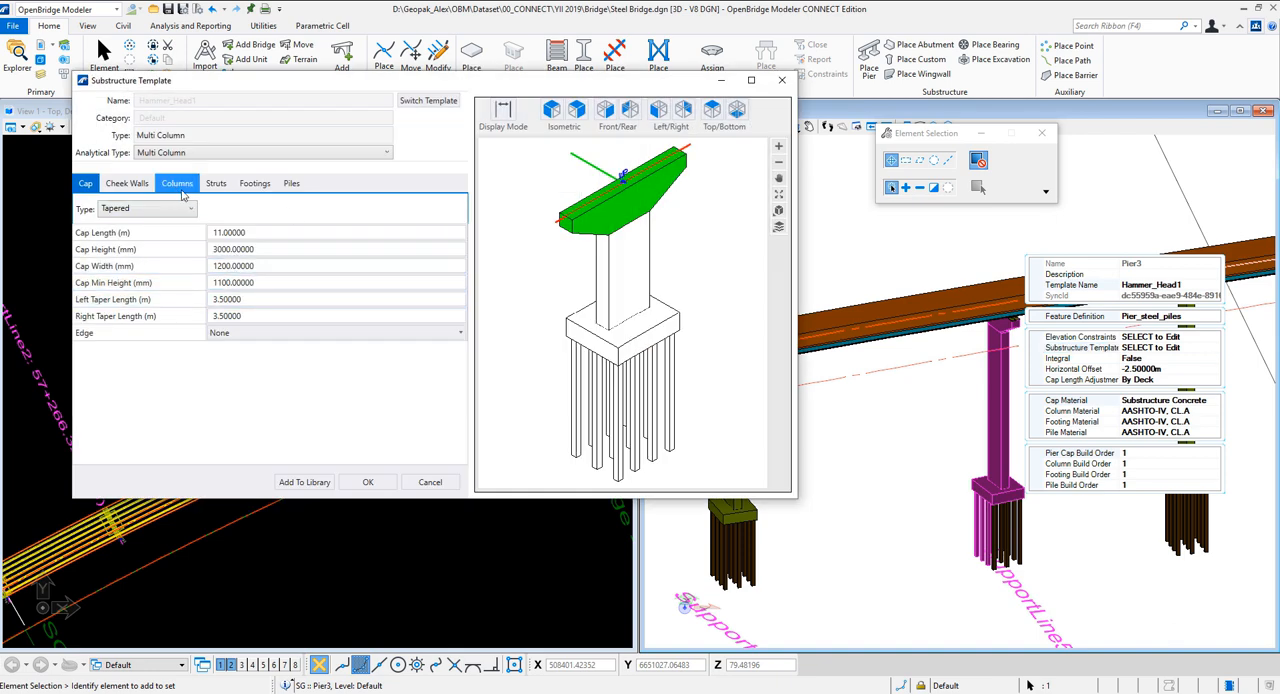
{"action": "left_click", "coordinate": [267, 231]}
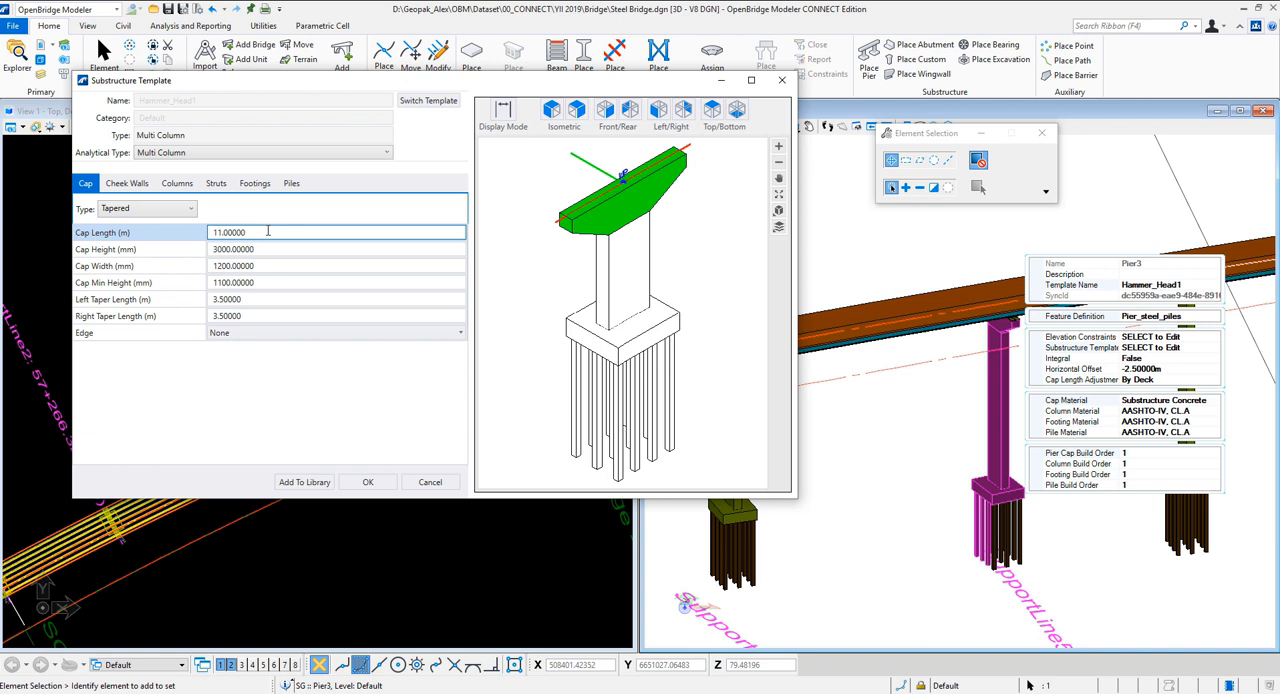
{"action": "left_click", "coordinate": [177, 183]}
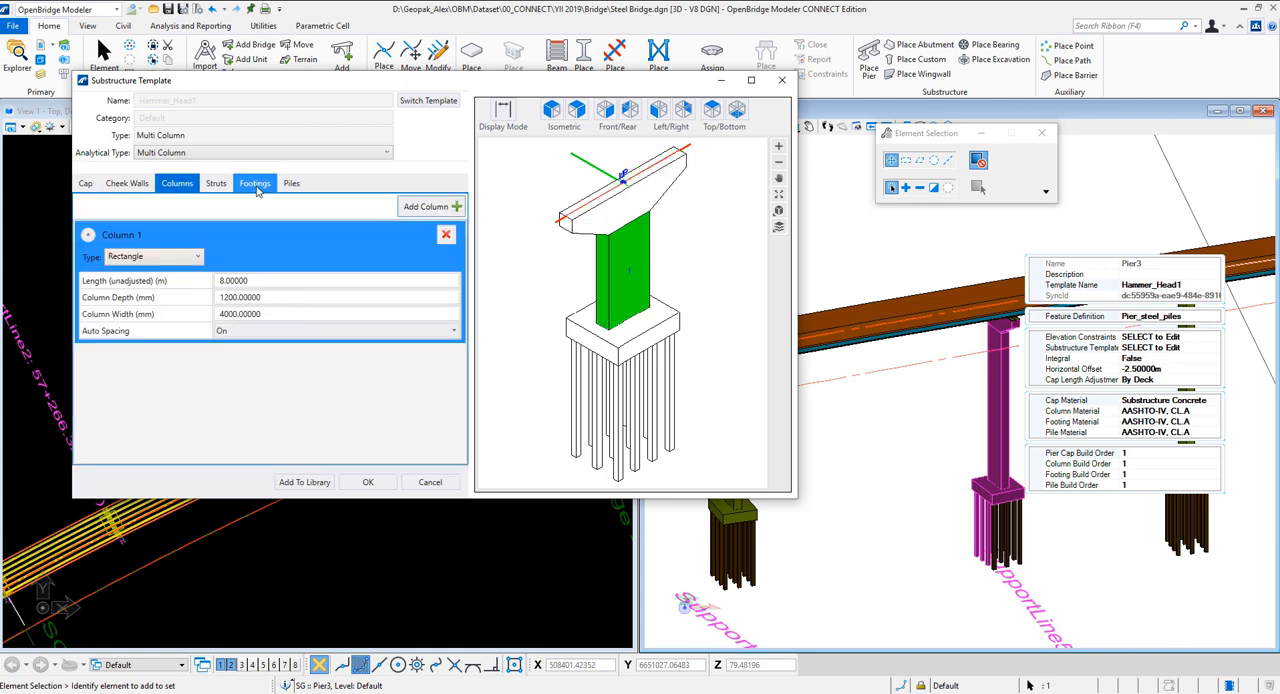
{"action": "left_click", "coordinate": [299, 189]}
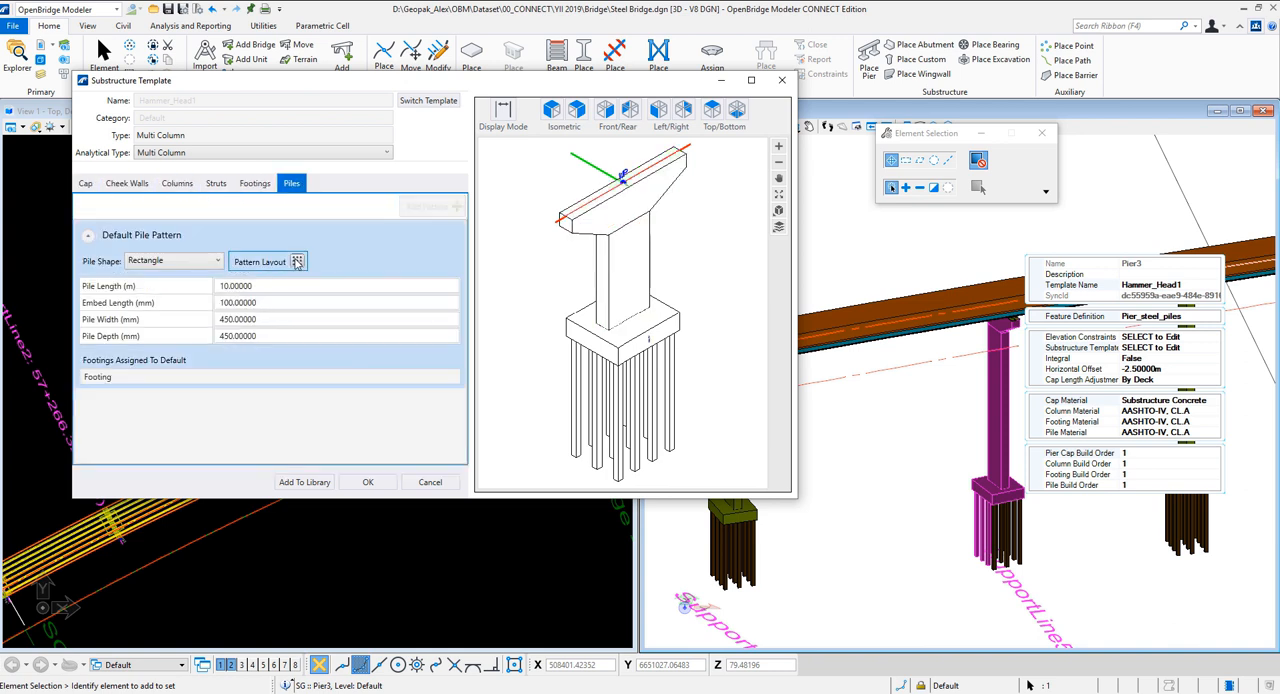
Regenerate the default pile pattern of Pier3 with 3 columns of piles and accept the layout
{"action": "left_click", "coordinate": [297, 261]}
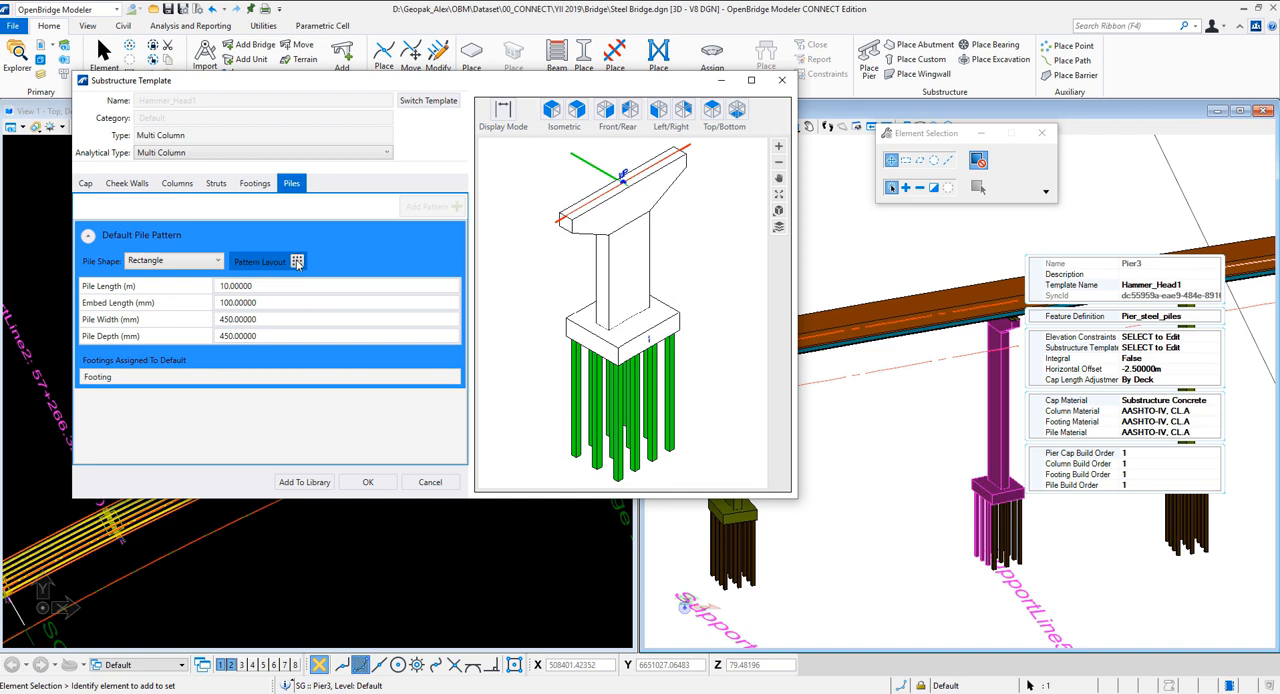
{"action": "left_click", "coordinate": [298, 261]}
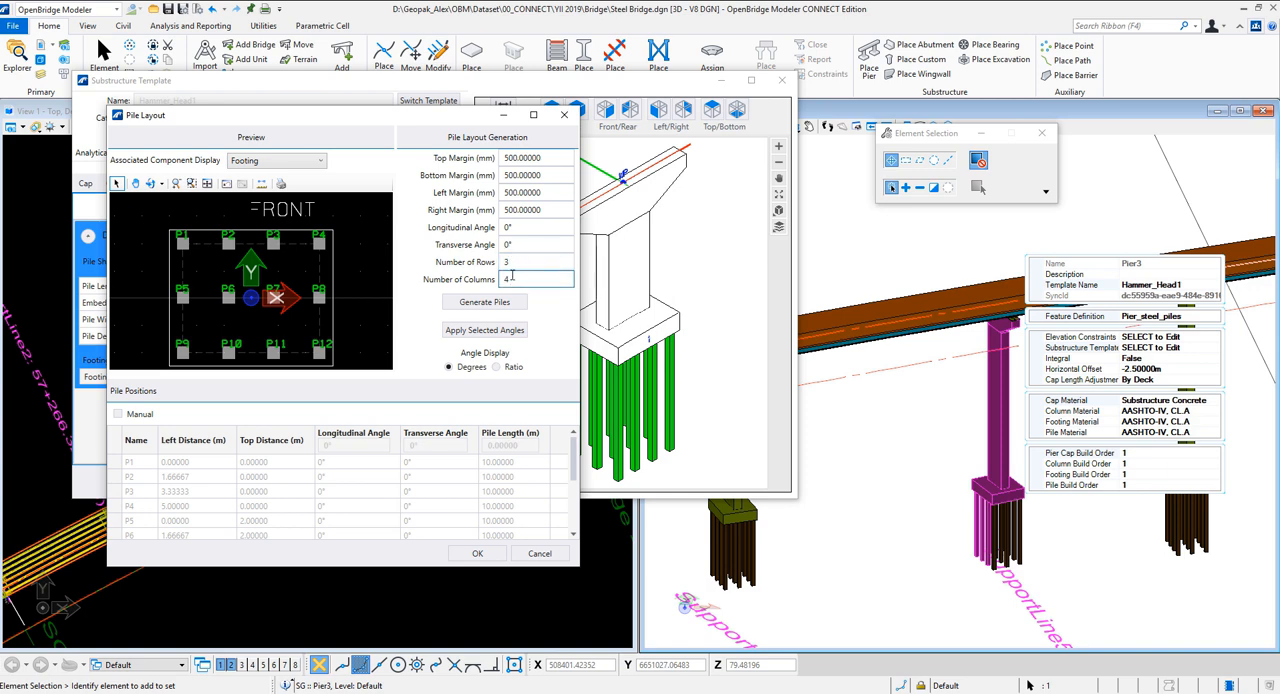
{"action": "double_click", "coordinate": [509, 279]}
{"action": "type", "text": "3"}
{"action": "left_click", "coordinate": [470, 302]}
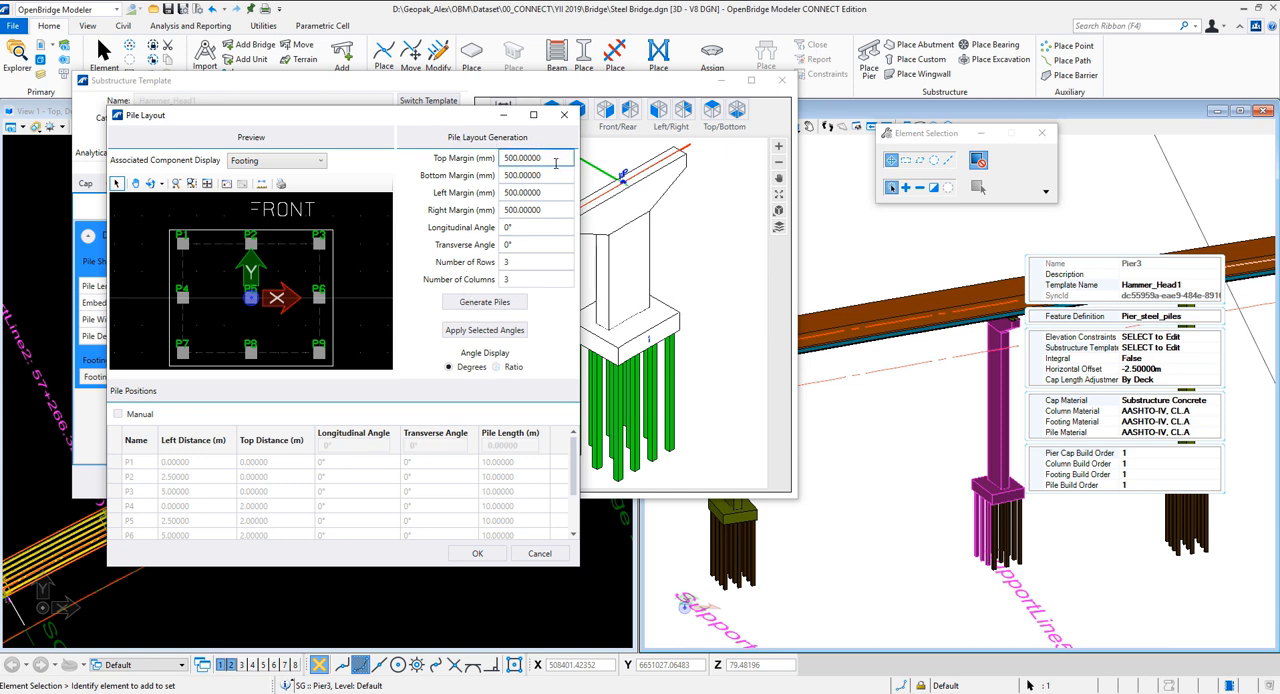
{"action": "left_click", "coordinate": [480, 553]}
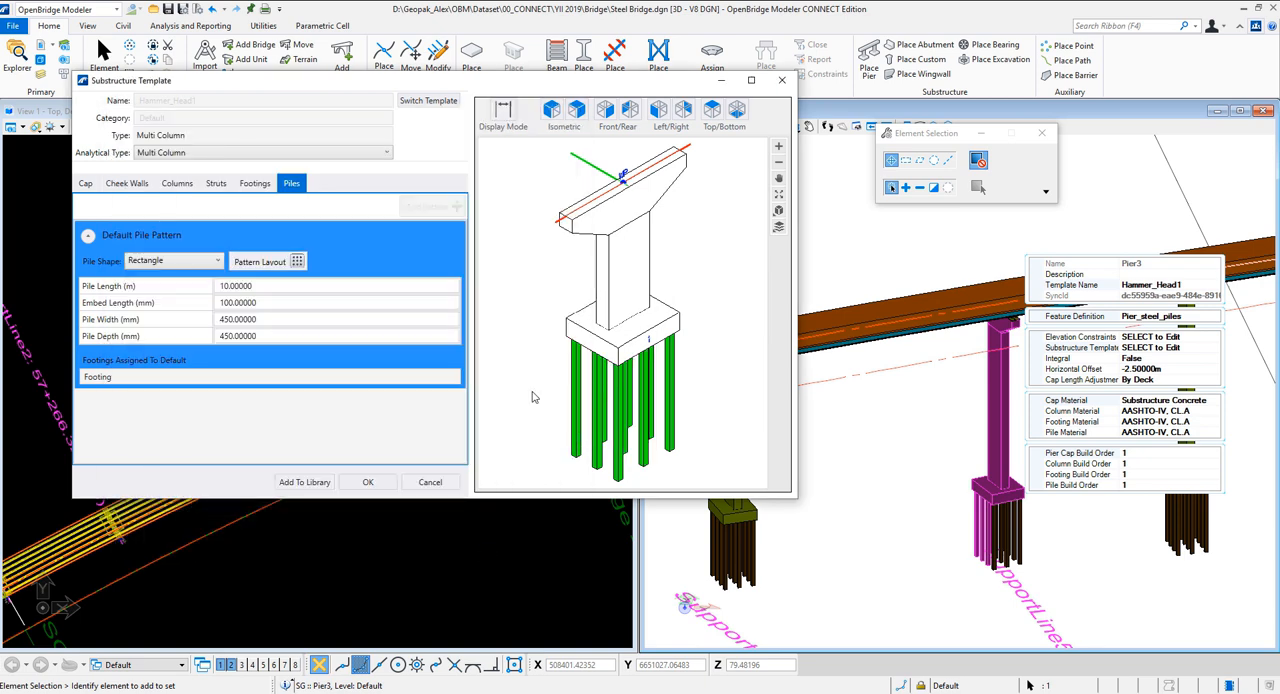
Change the pile shape of Pier3 to H Pile and apply the edited substructure template
{"action": "left_click", "coordinate": [184, 264]}
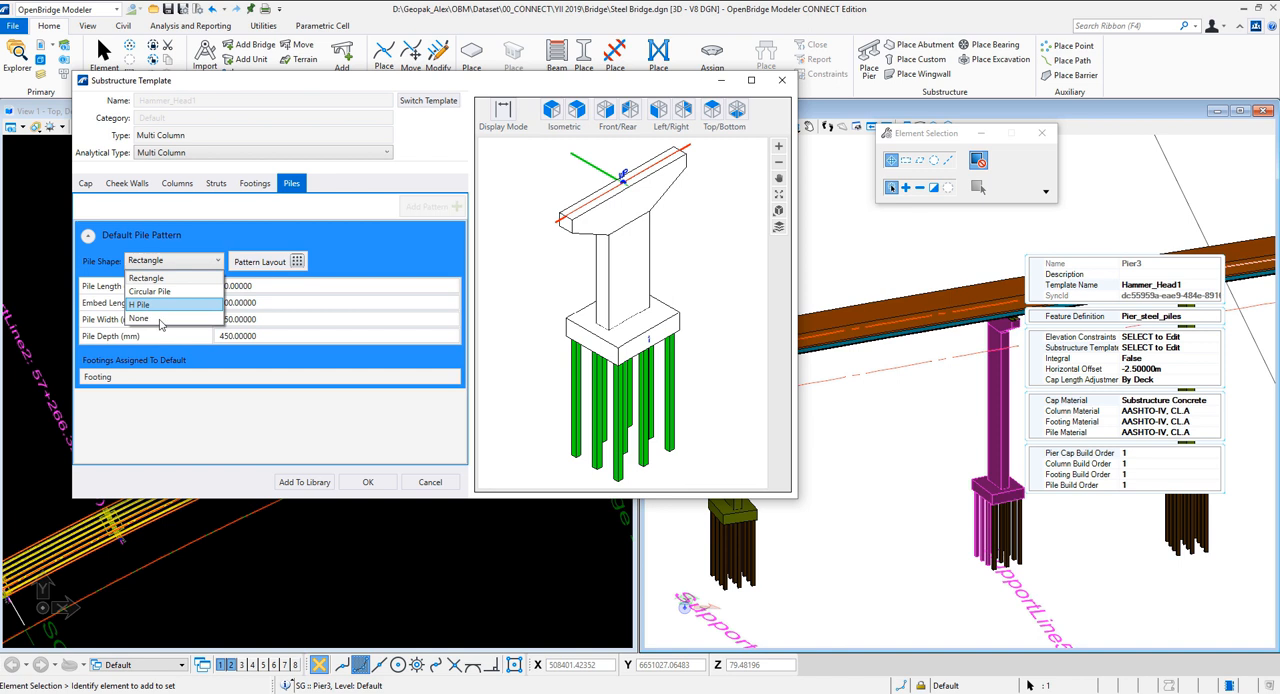
{"action": "left_click", "coordinate": [150, 304]}
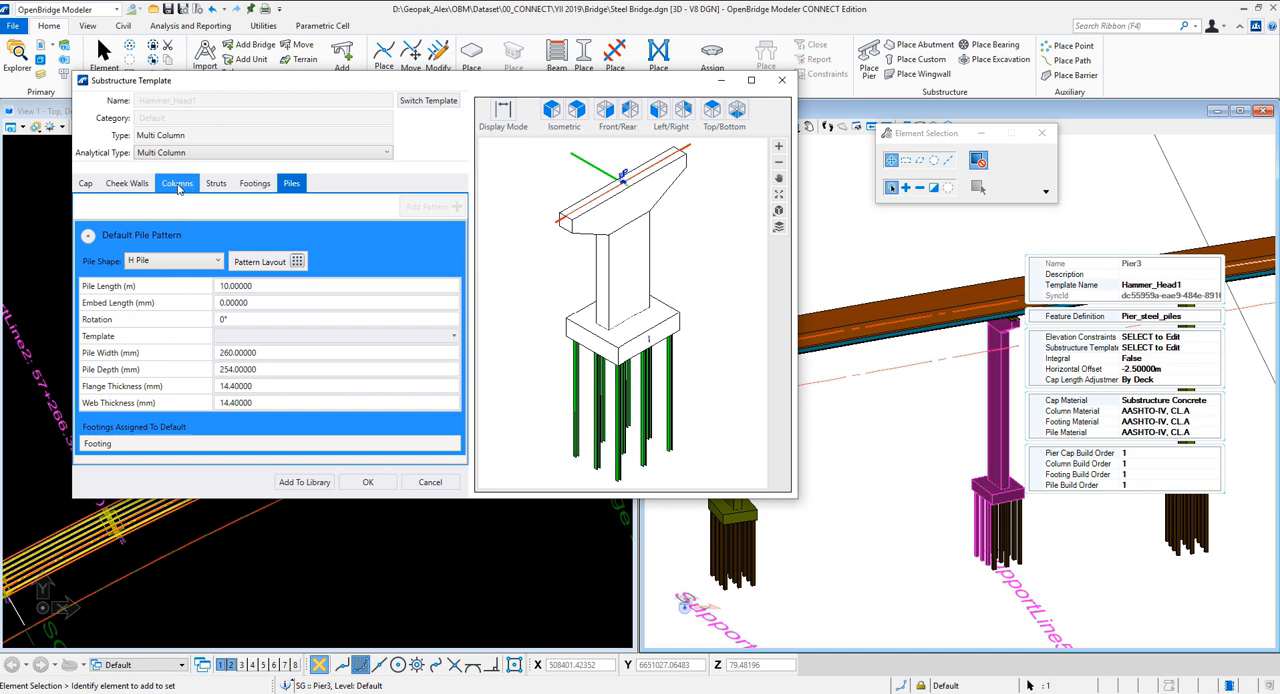
{"action": "left_click", "coordinate": [178, 189]}
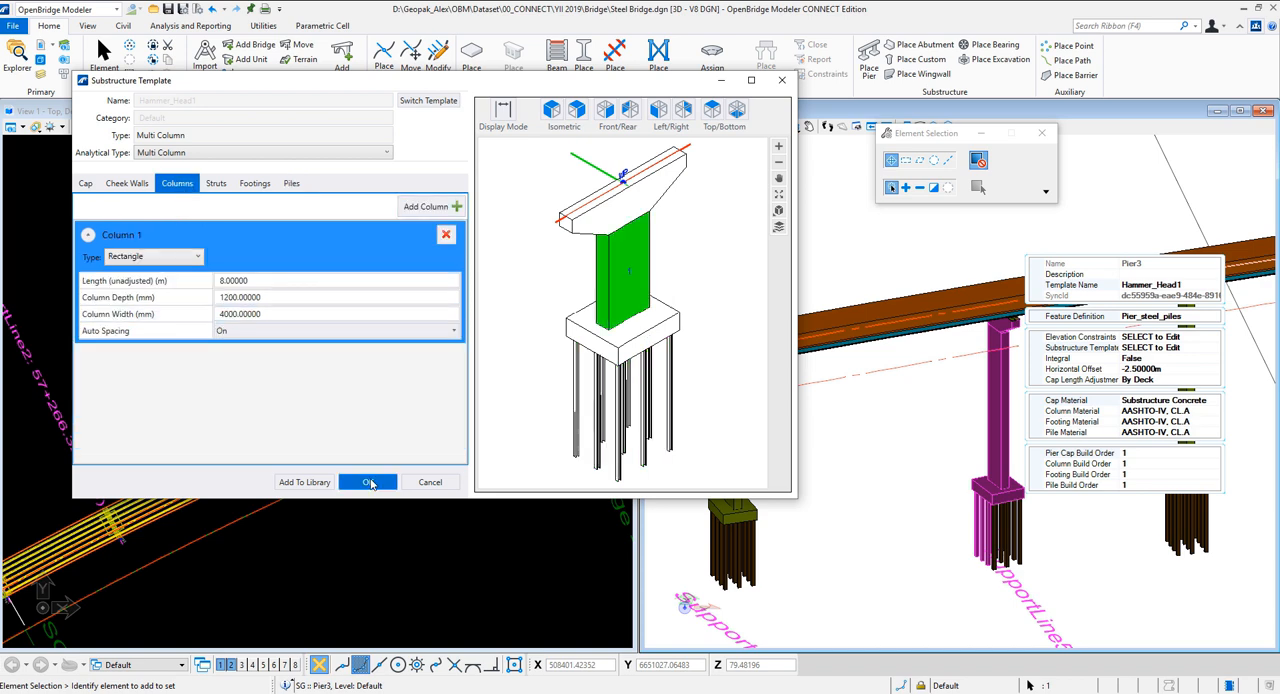
{"action": "left_click", "coordinate": [368, 482]}
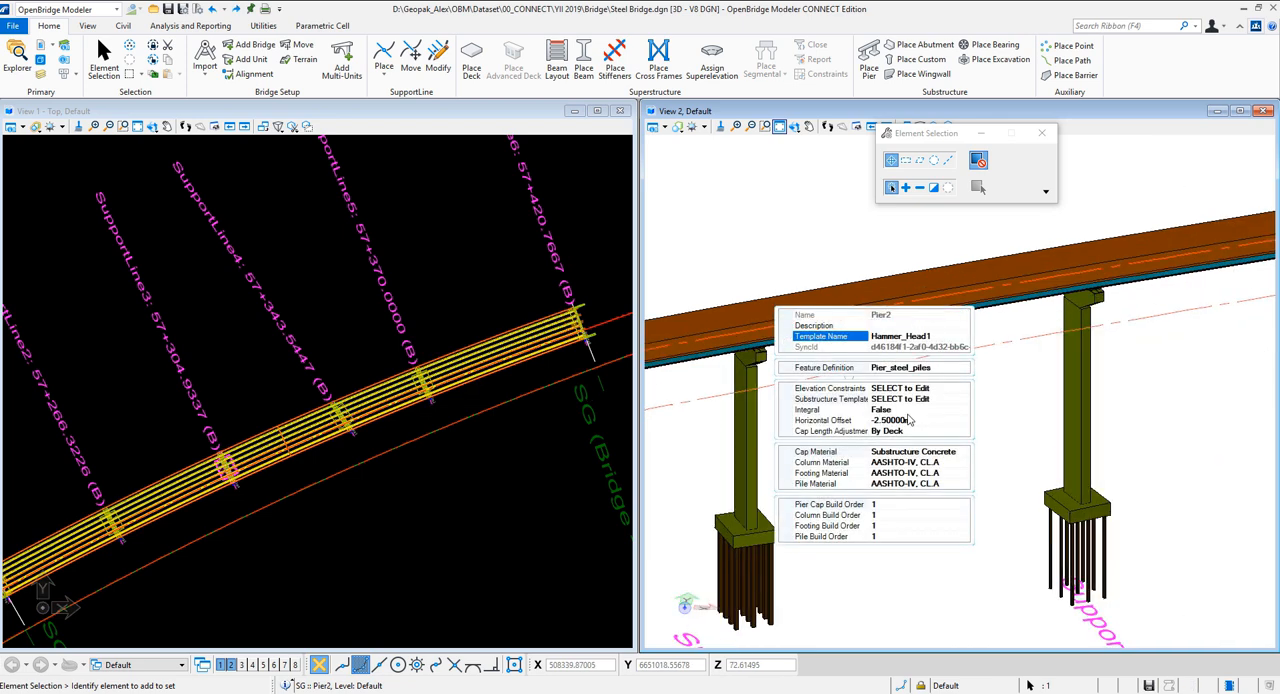
Switch the substructure template of Pier2 to the default multi-column template 3Lane_12m and apply it
{"action": "left_click", "coordinate": [955, 400]}
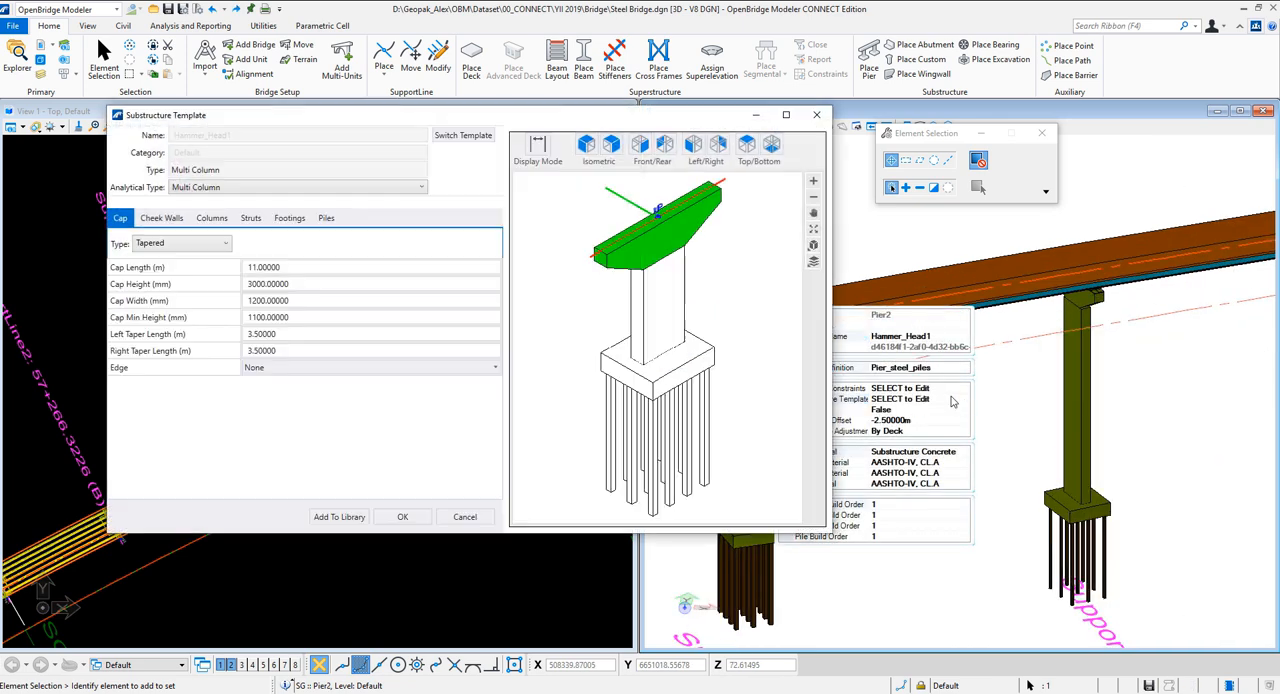
{"action": "left_click", "coordinate": [463, 135]}
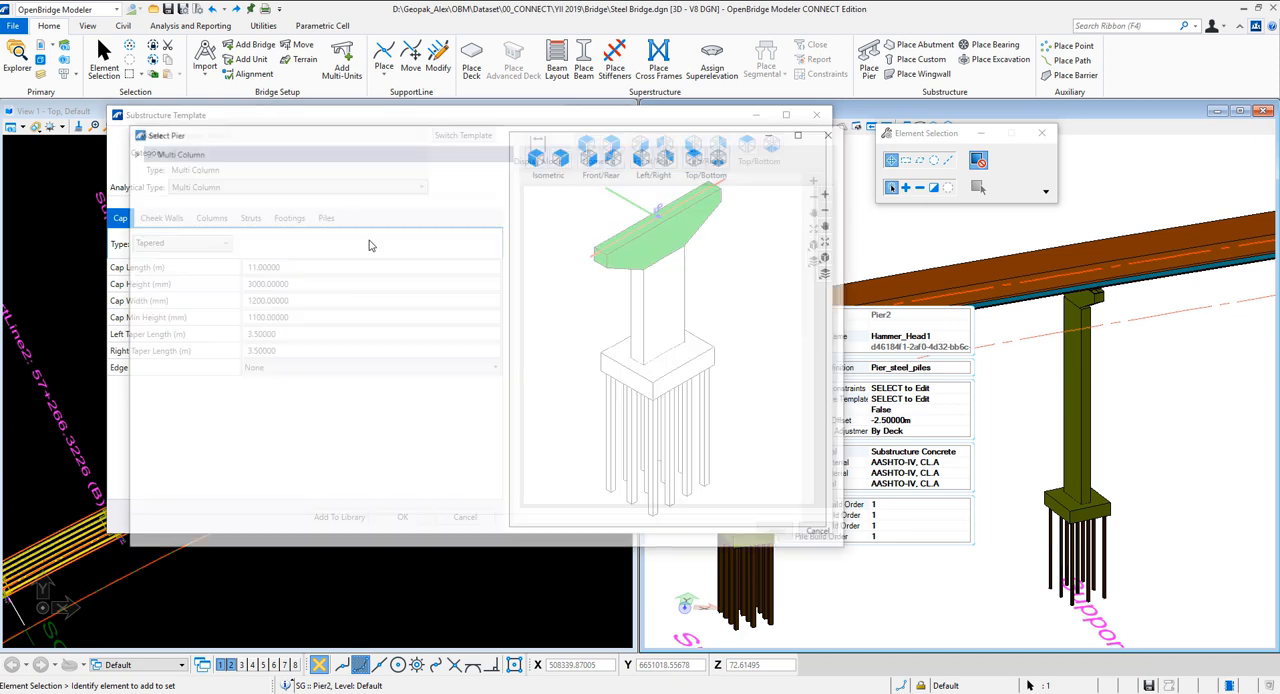
{"action": "left_click", "coordinate": [131, 152]}
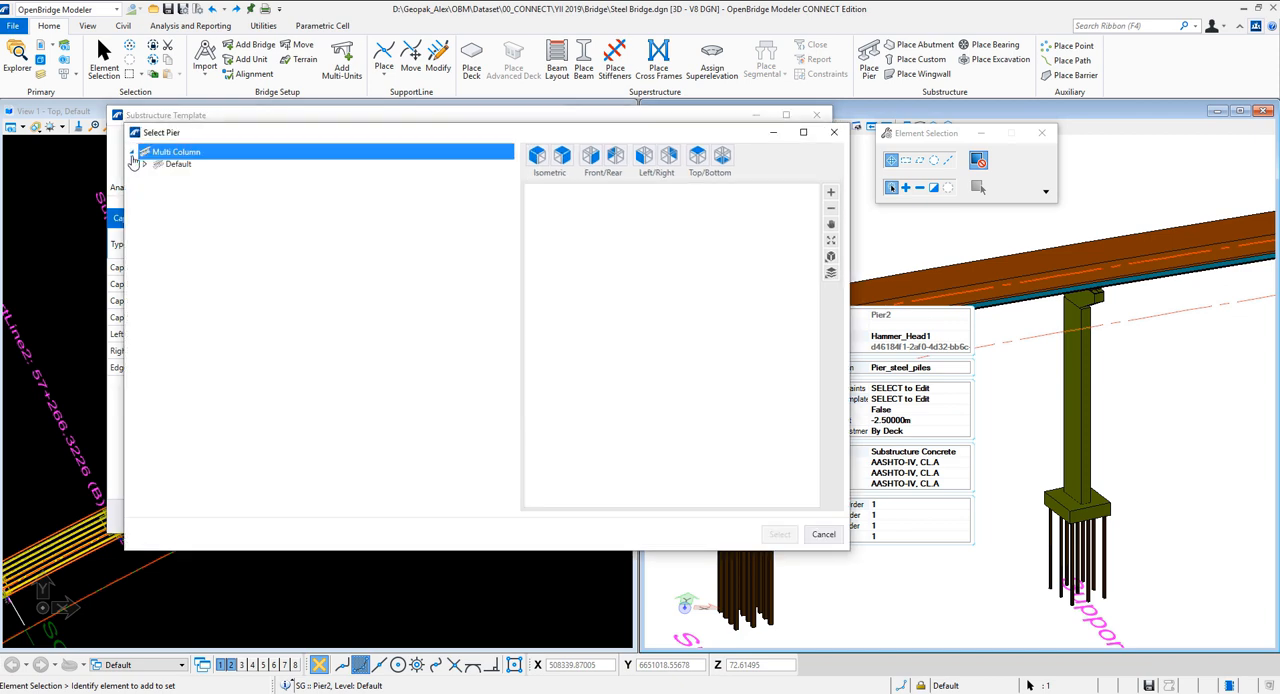
{"action": "left_click", "coordinate": [146, 168]}
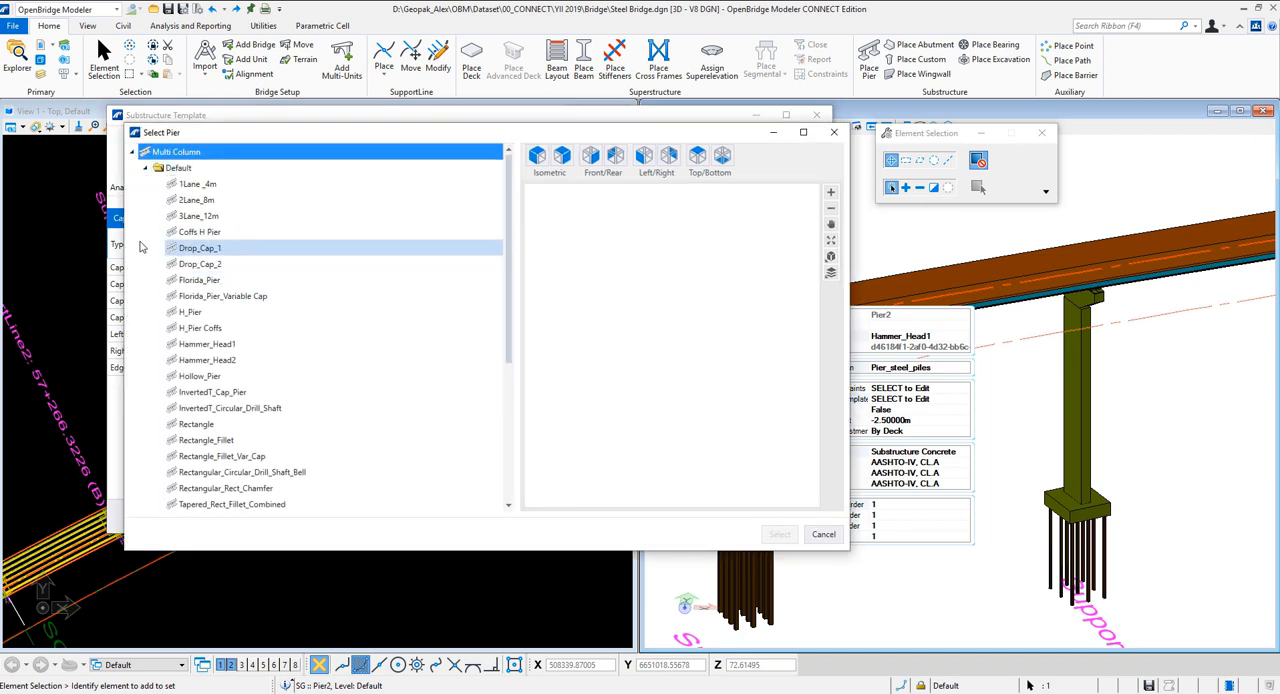
{"action": "left_click", "coordinate": [188, 218]}
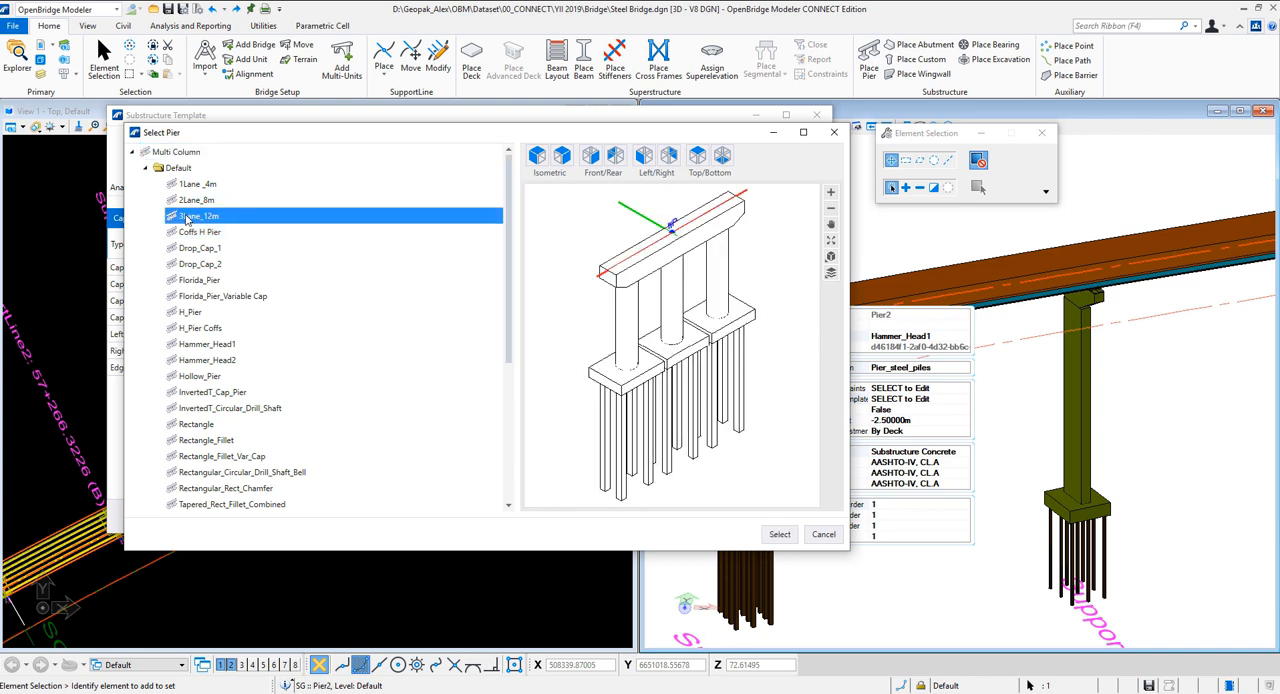
{"action": "left_click", "coordinate": [779, 534]}
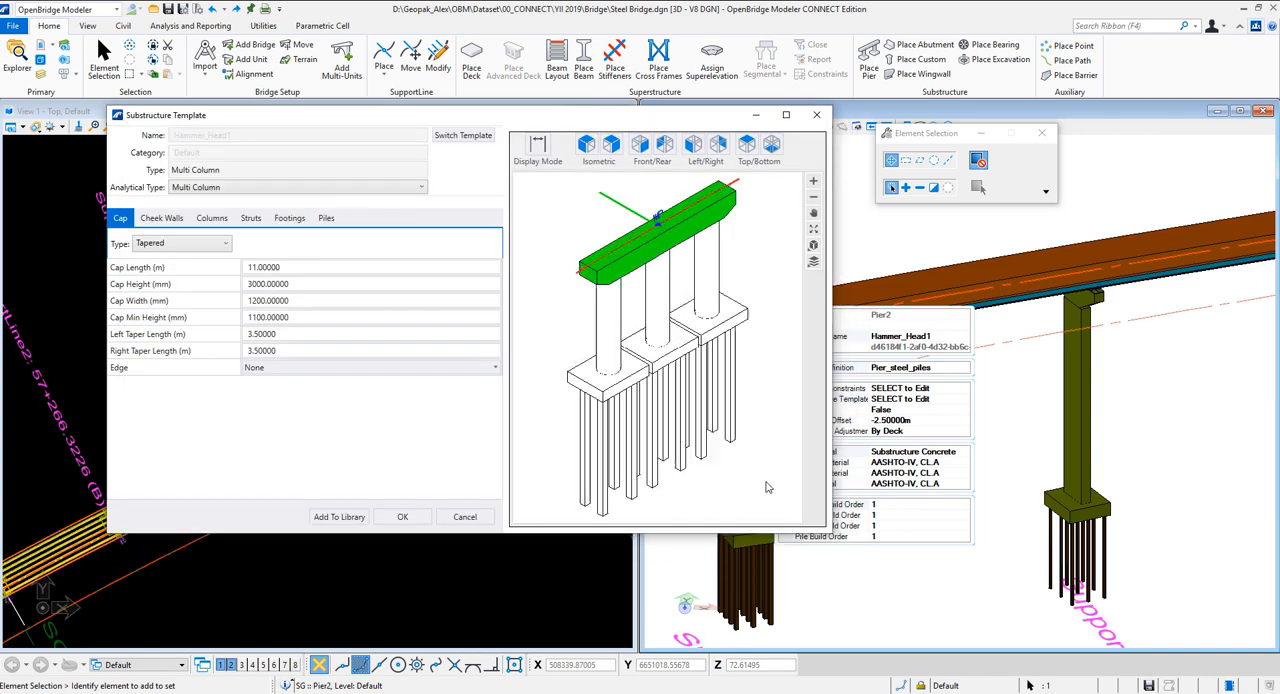
{"action": "left_click", "coordinate": [410, 514]}
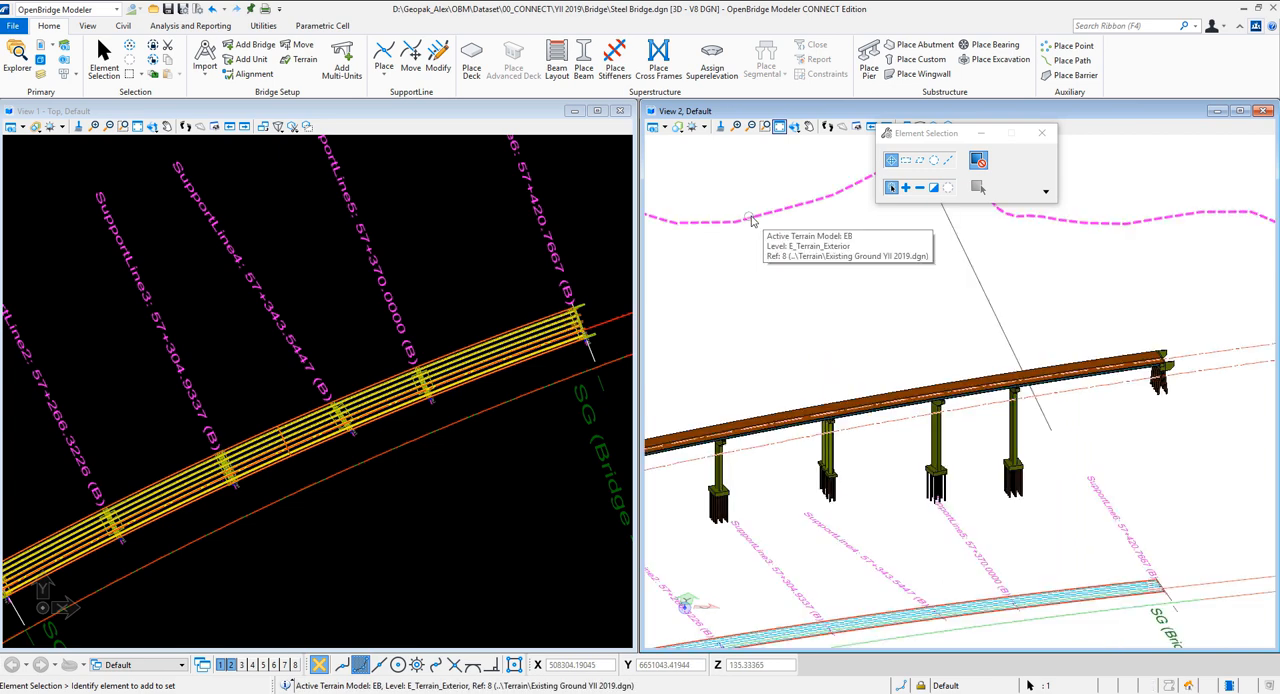
Override the symbology of the EB terrain model and turn on its triangles display
{"action": "left_click", "coordinate": [754, 217]}
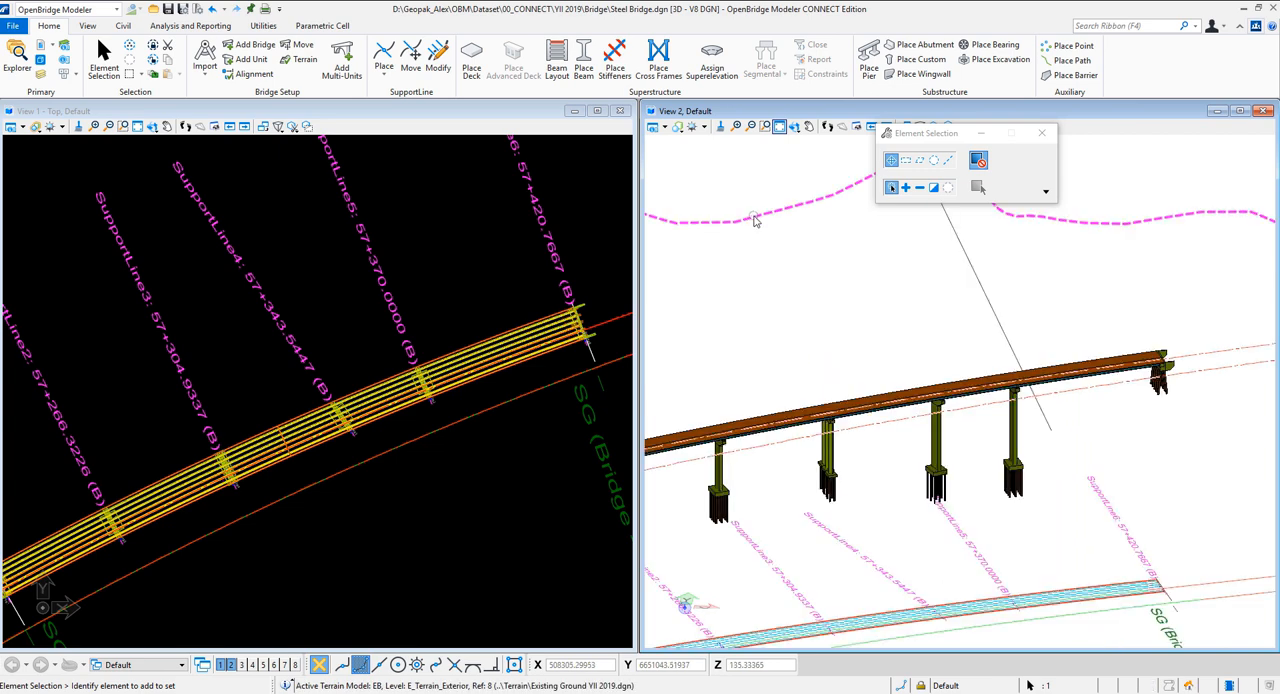
{"action": "left_click", "coordinate": [771, 209]}
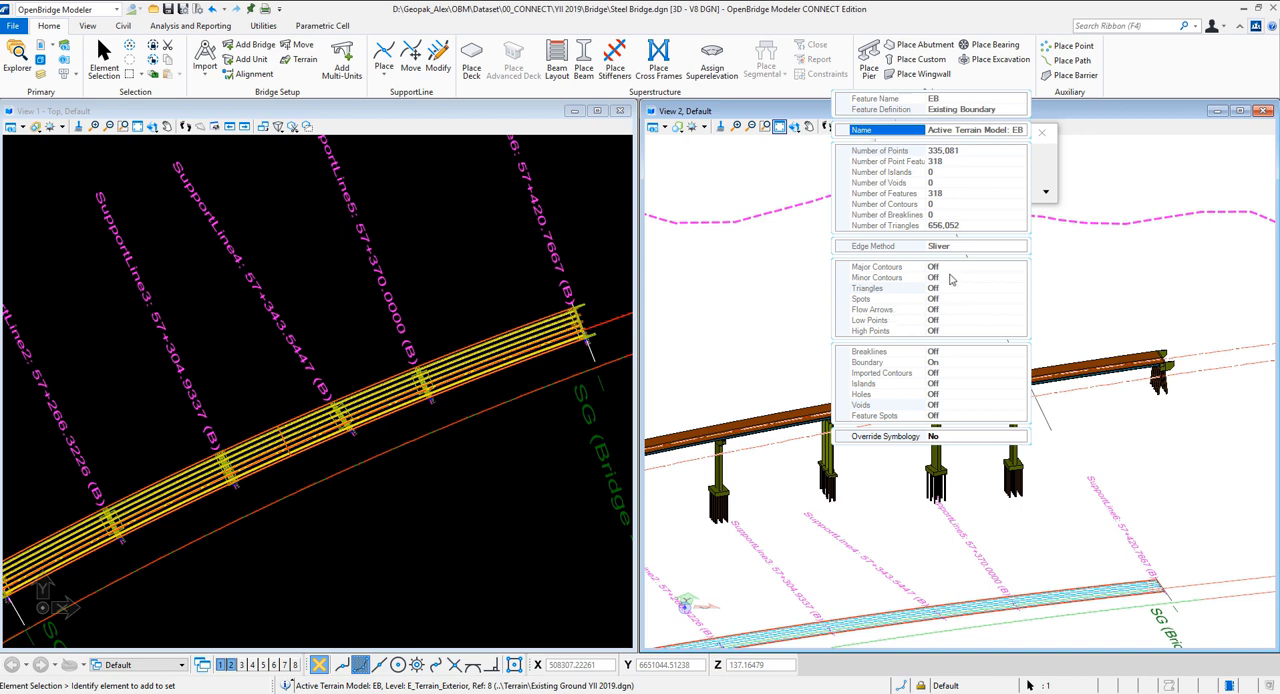
{"action": "left_click", "coordinate": [948, 437]}
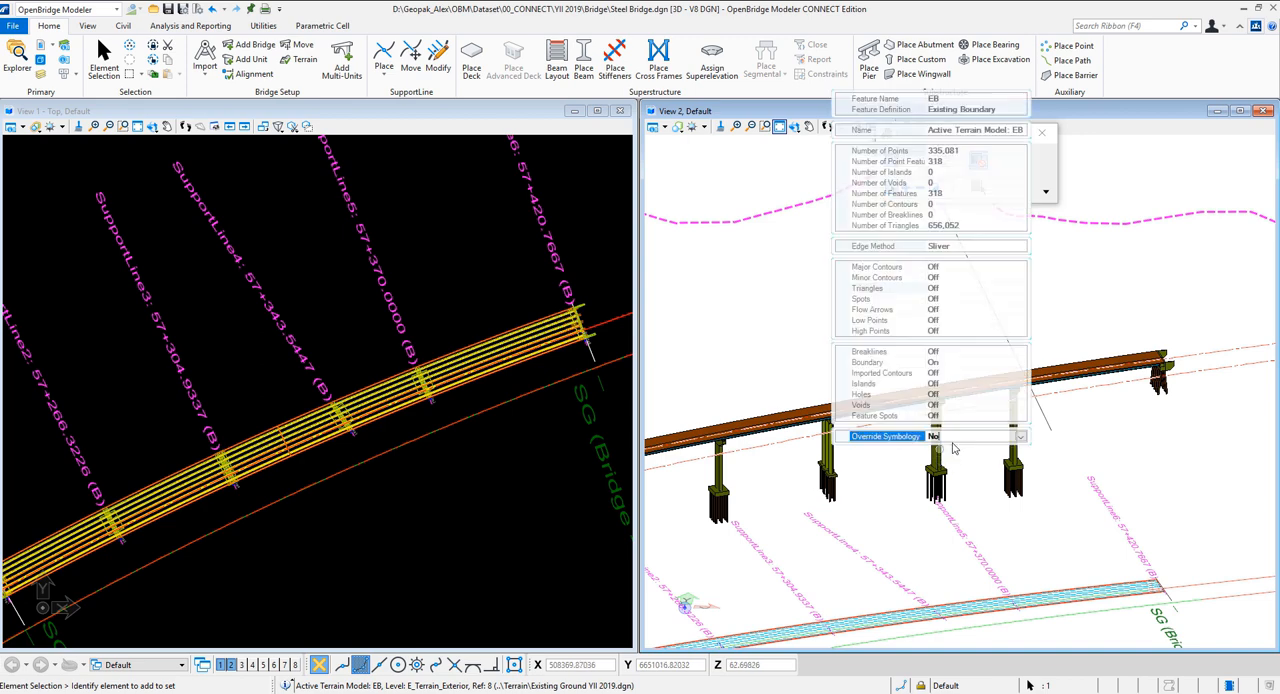
{"action": "left_click", "coordinate": [1021, 437]}
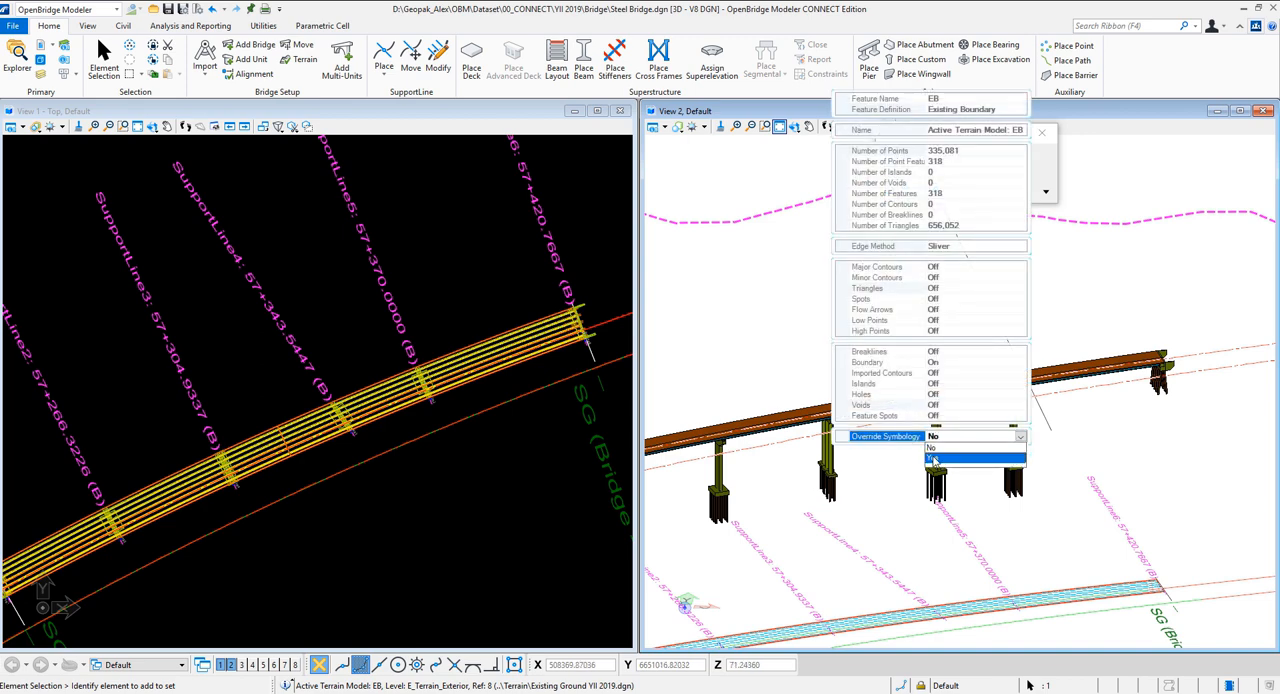
{"action": "left_click", "coordinate": [945, 458]}
{"action": "left_click", "coordinate": [936, 290]}
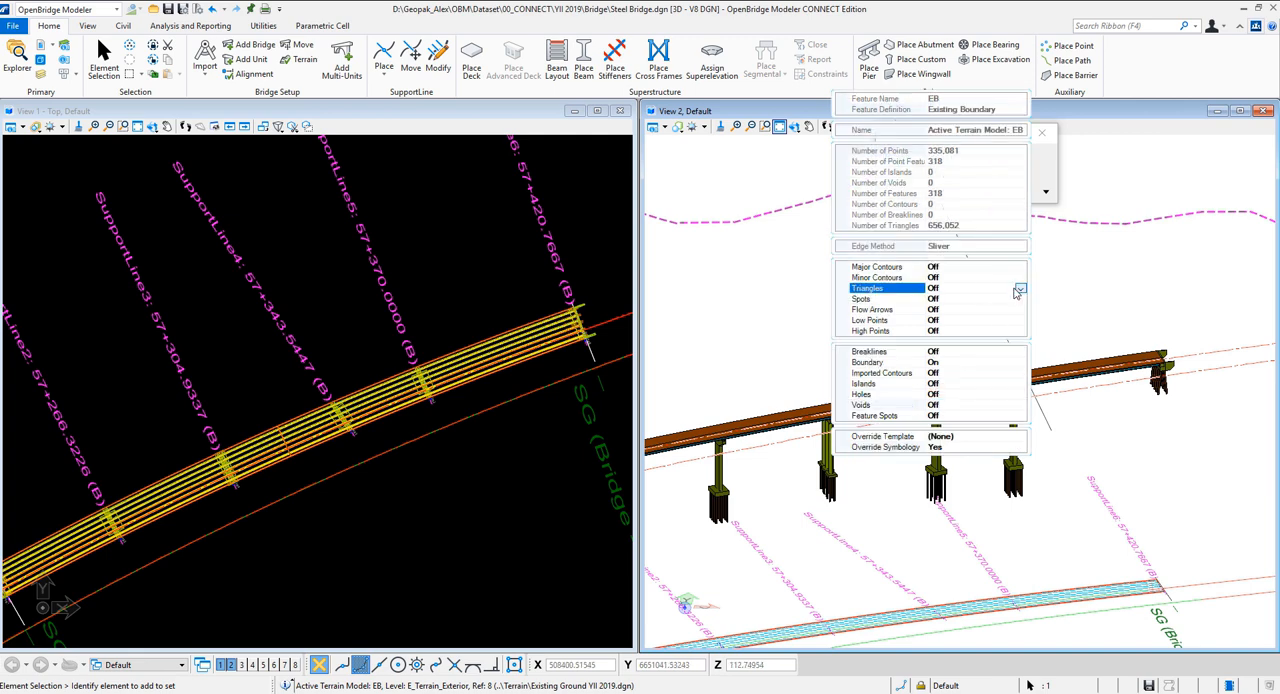
{"action": "left_click", "coordinate": [1019, 289]}
{"action": "left_click", "coordinate": [931, 310]}
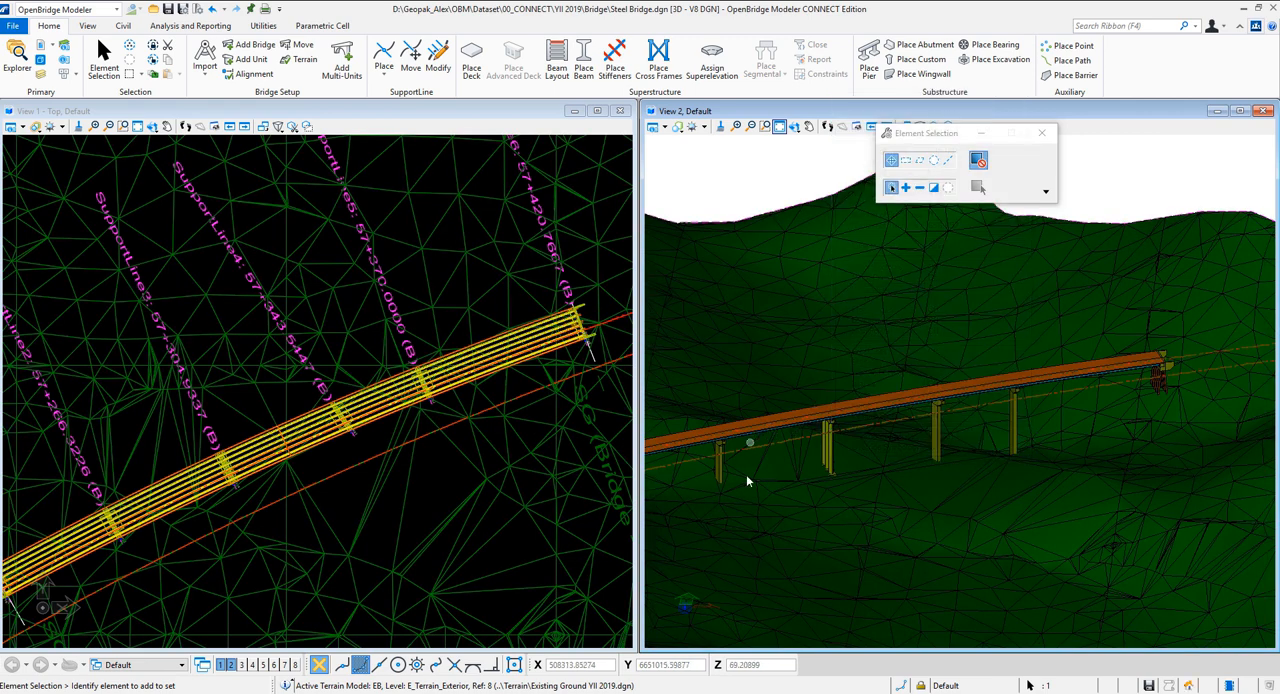
Set the footing elevation constraints of Pier2 to -3.0 from the DTM for all three footings and accept them
{"action": "scroll", "coordinate": [690, 468], "scroll_direction": "up", "scroll_amount": 3}
{"action": "scroll", "coordinate": [696, 472], "scroll_direction": "up", "scroll_amount": 2}
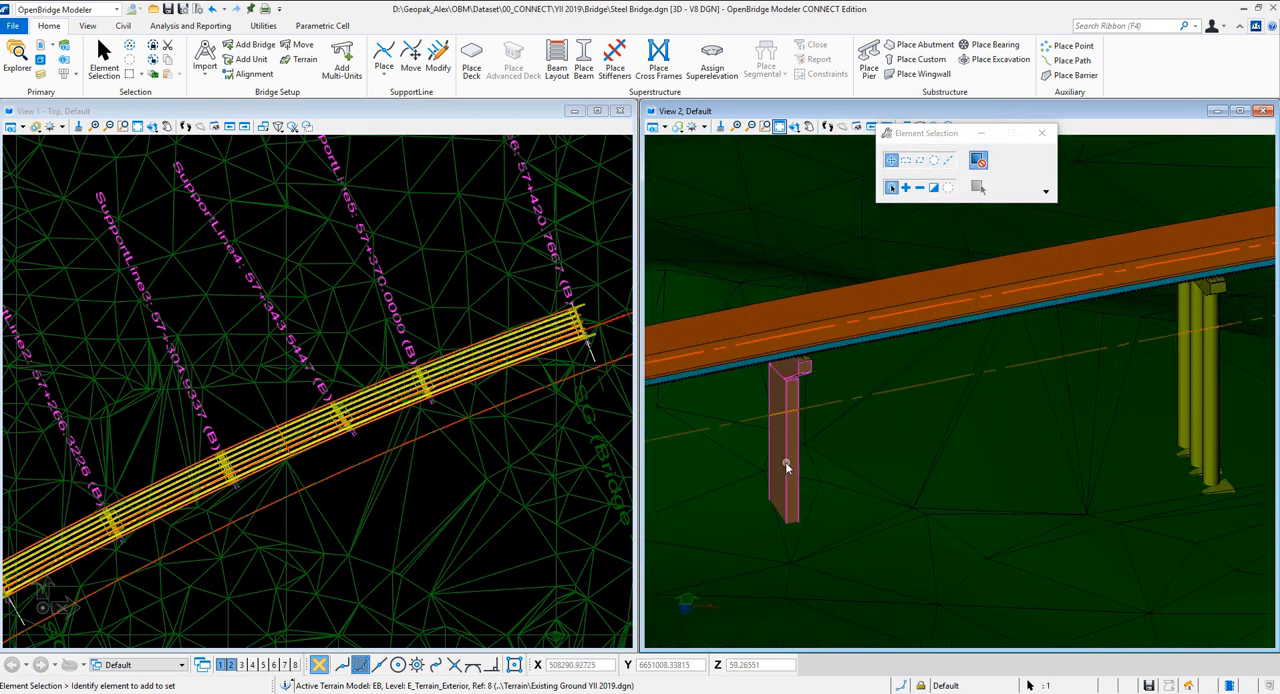
{"action": "scroll", "coordinate": [830, 467], "scroll_direction": "down", "scroll_amount": 2}
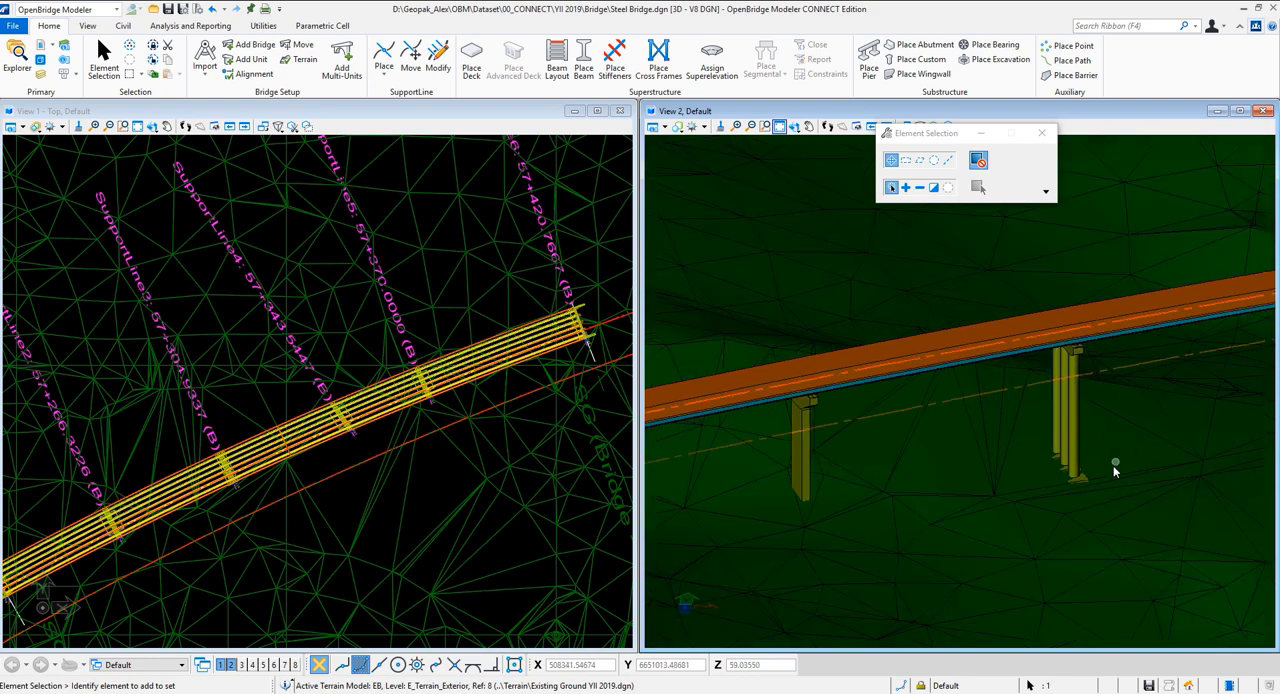
{"action": "scroll", "coordinate": [1115, 469], "scroll_direction": "down", "scroll_amount": 1}
{"action": "scroll", "coordinate": [1166, 446], "scroll_direction": "up", "scroll_amount": 1}
{"action": "scroll", "coordinate": [1077, 458], "scroll_direction": "up", "scroll_amount": 1}
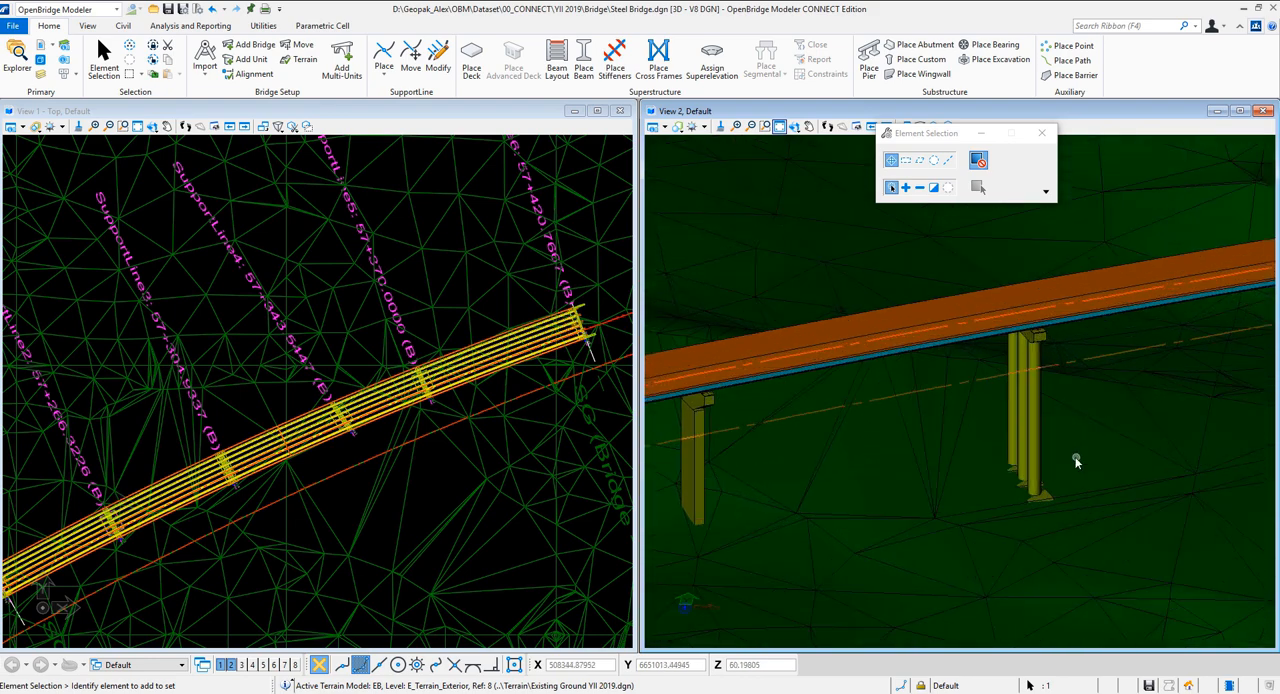
{"action": "scroll", "coordinate": [1103, 491], "scroll_direction": "up", "scroll_amount": 1}
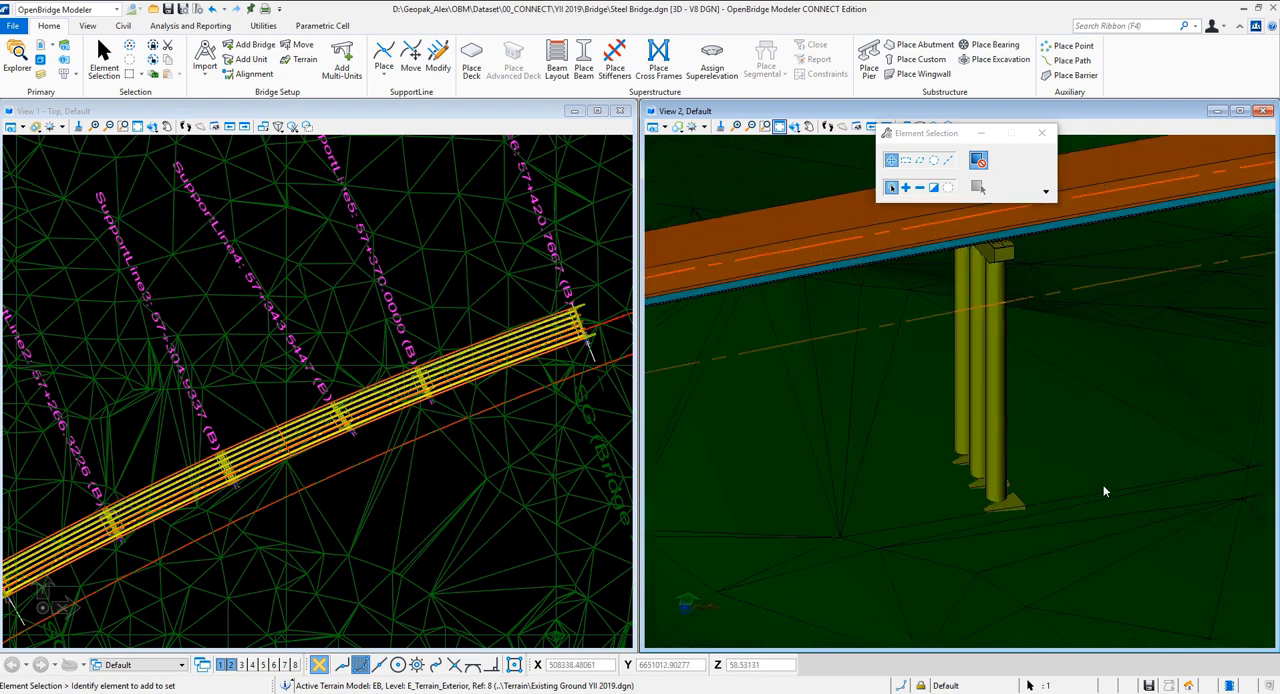
{"action": "left_click", "coordinate": [1010, 425]}
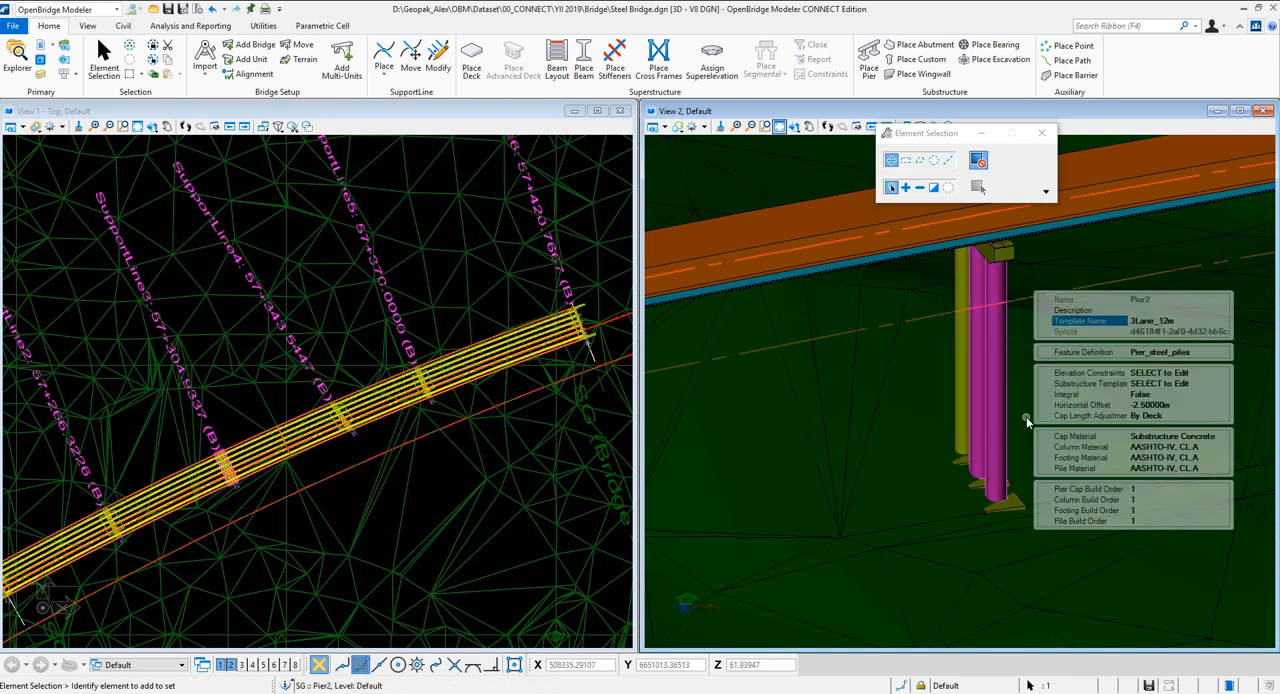
{"action": "left_click", "coordinate": [1207, 373]}
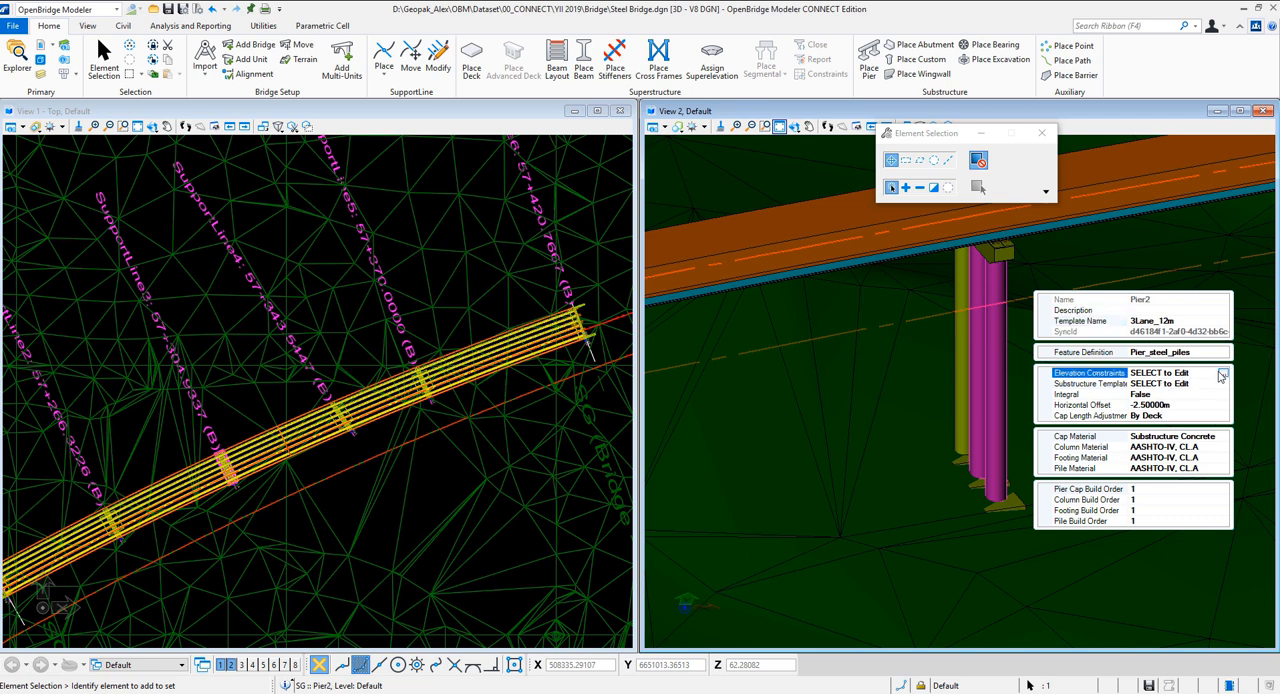
{"action": "left_click", "coordinate": [1221, 375]}
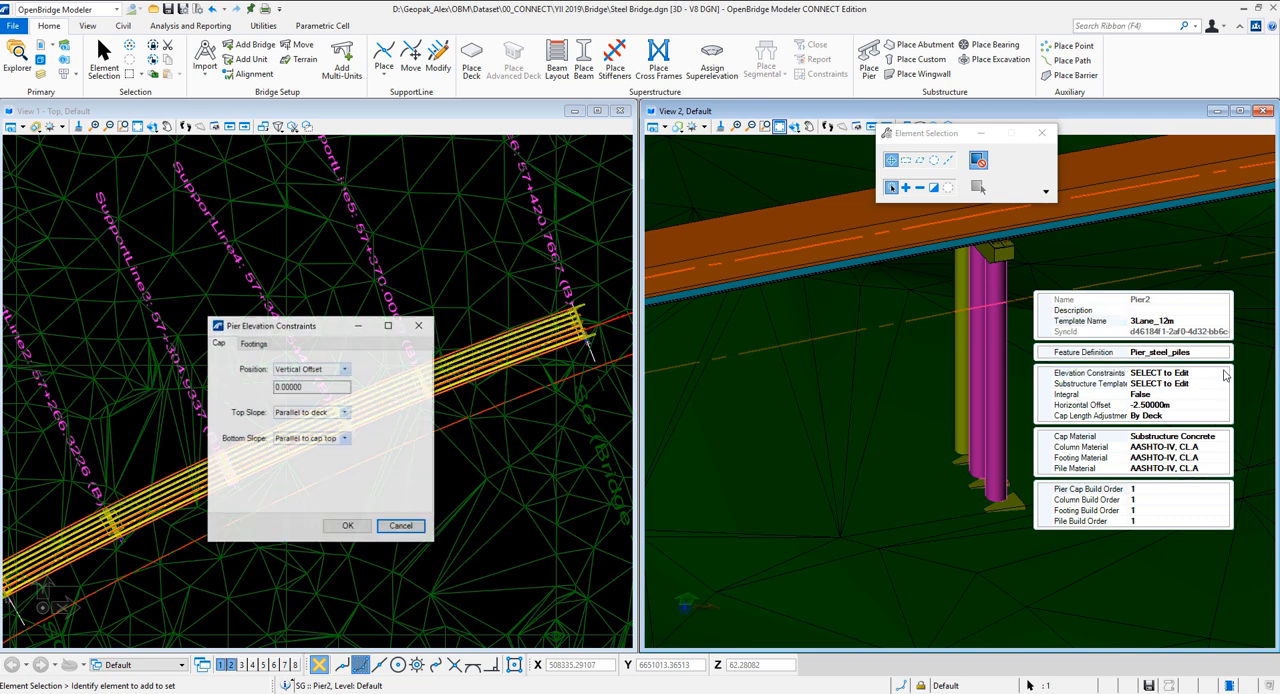
{"action": "left_click", "coordinate": [253, 344]}
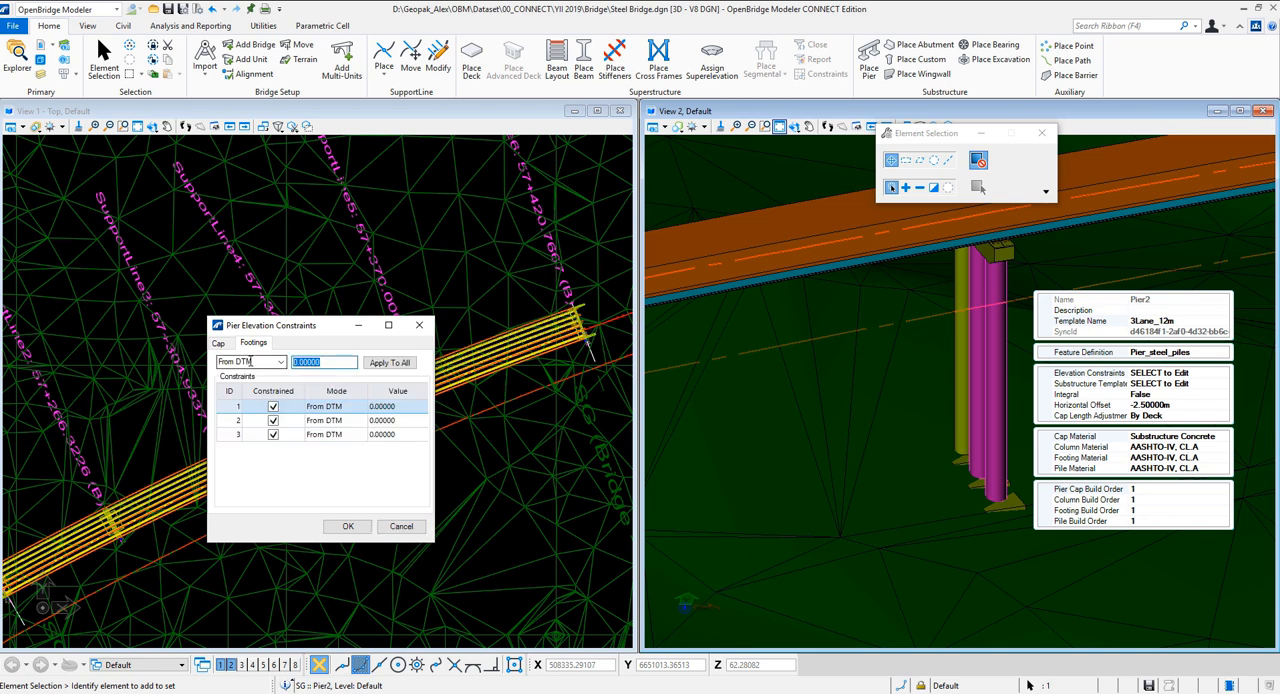
{"action": "type", "text": "-3.0"}
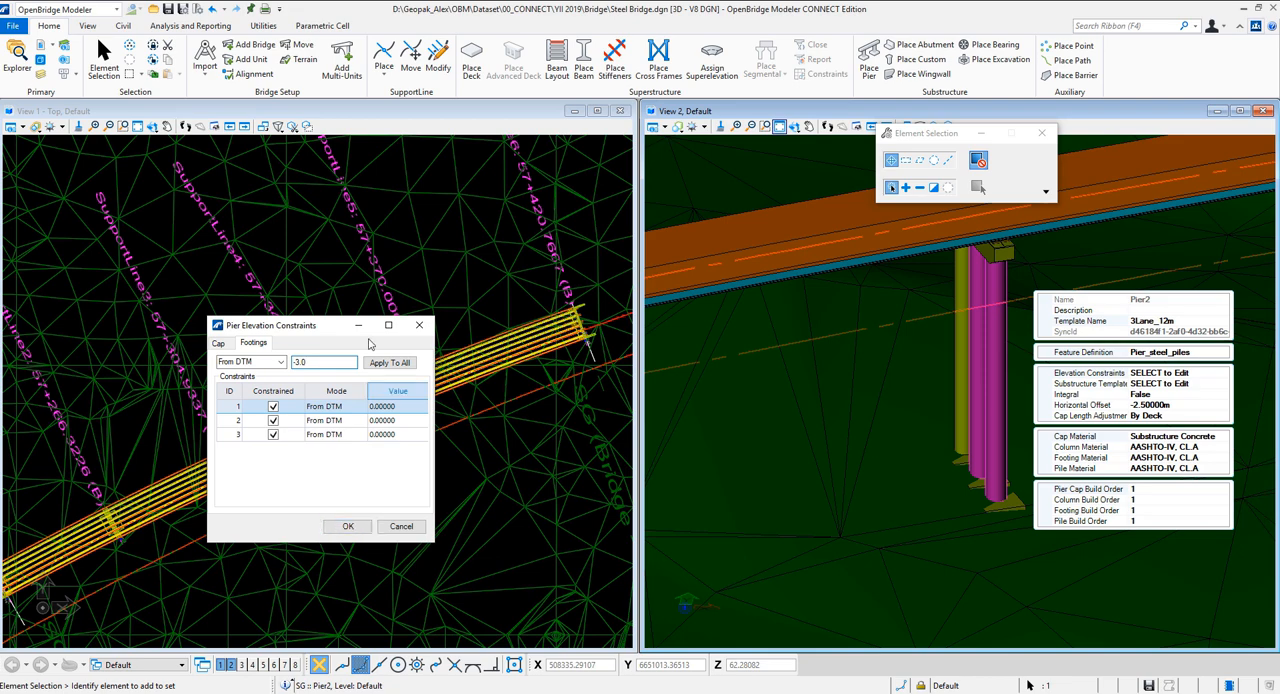
{"action": "left_click", "coordinate": [389, 362]}
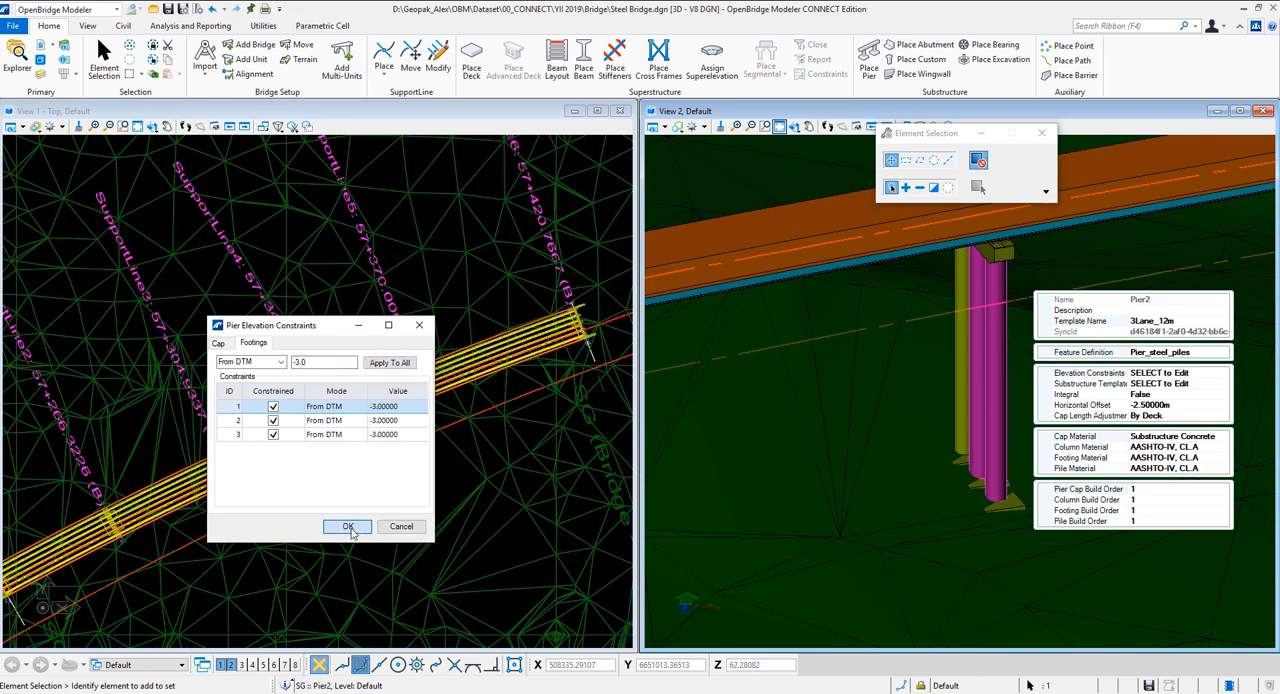
{"action": "left_click", "coordinate": [348, 527]}
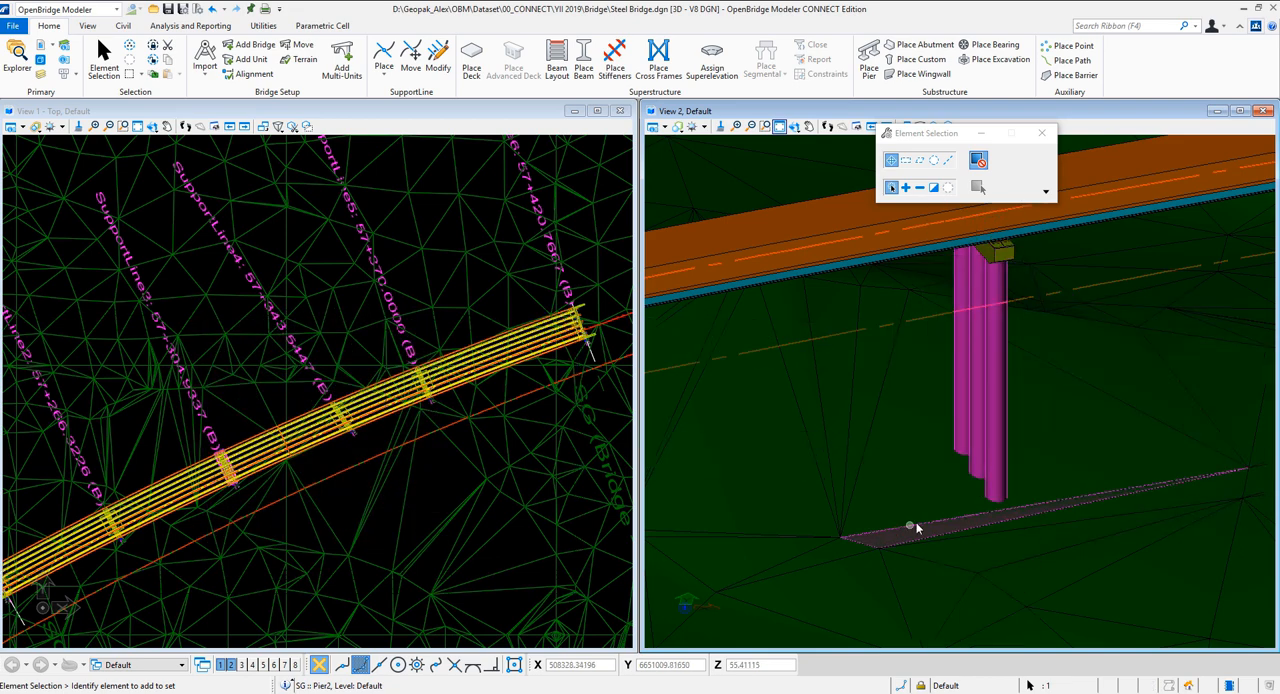
{"action": "left_click", "coordinate": [793, 127]}
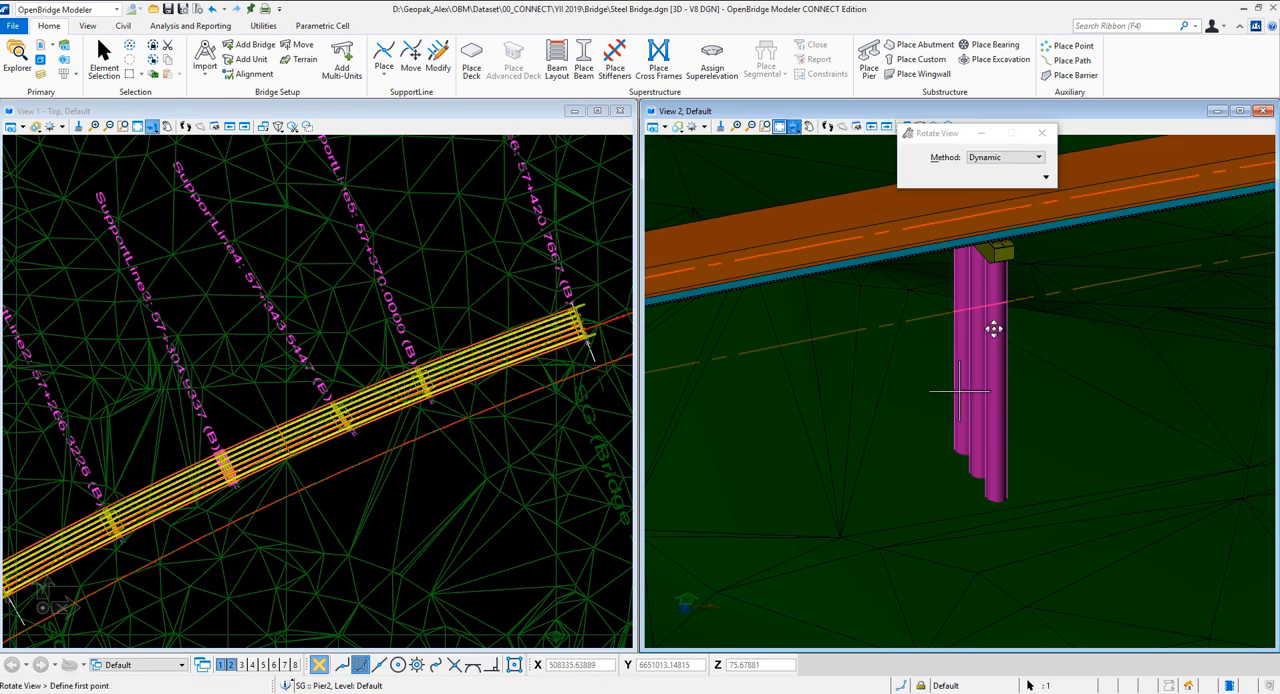
{"action": "left_click_drag", "start_coordinate": [1023, 466], "coordinate": [960, 390]}
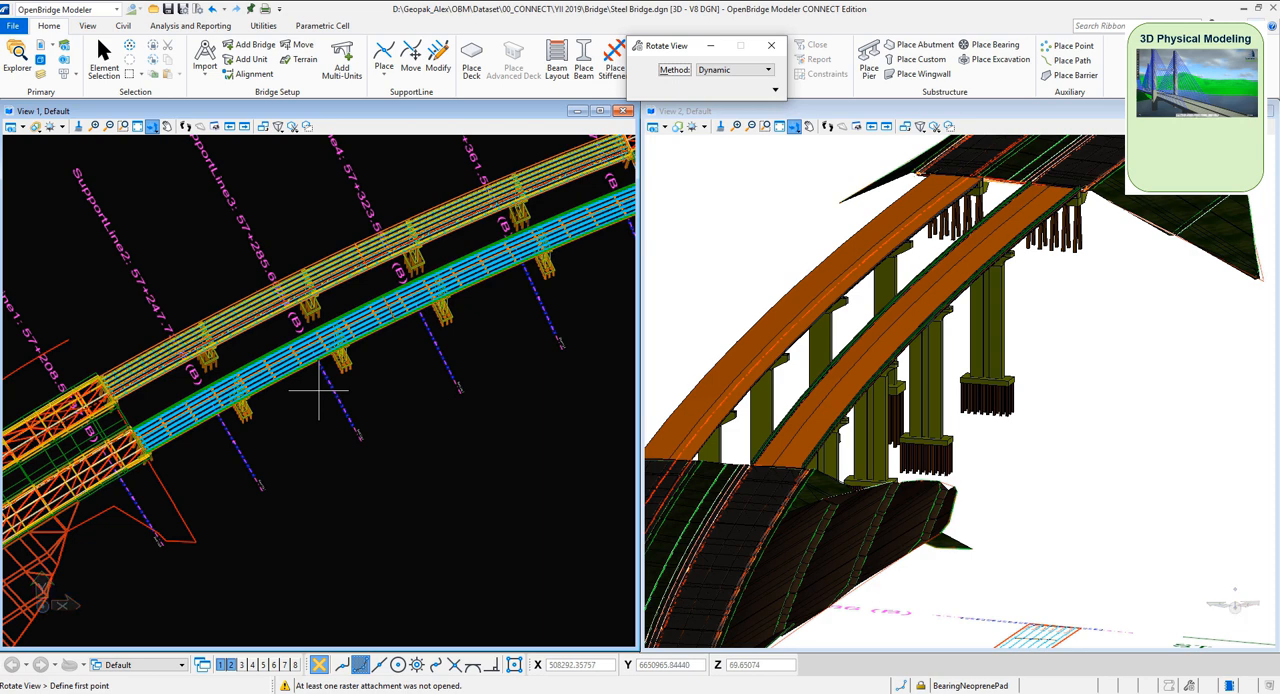
Switch to OpenRoads Designer and open the profile model of the SB_PacH100 alignment in View 3
{"action": "mouse_move", "coordinate": [738, 692]}
{"action": "left_click", "coordinate": [738, 660]}
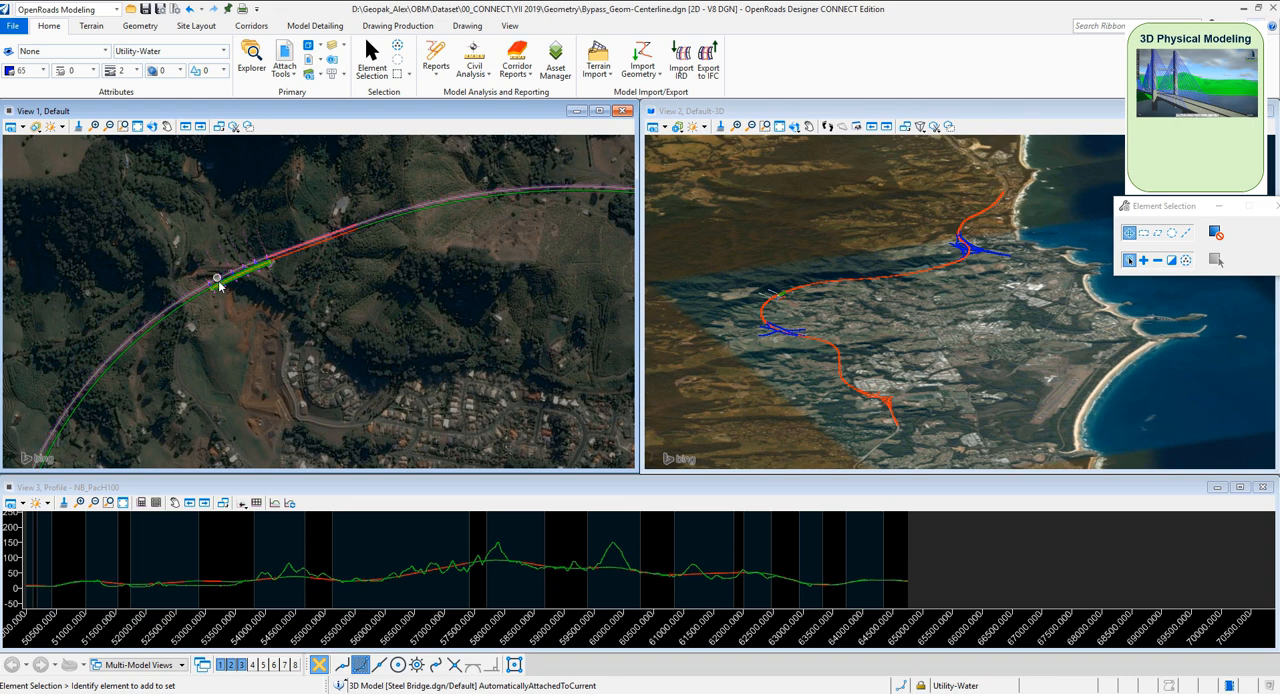
{"action": "scroll", "coordinate": [214, 285], "scroll_direction": "up", "scroll_amount": 2}
{"action": "scroll", "coordinate": [240, 325], "scroll_direction": "up", "scroll_amount": 3}
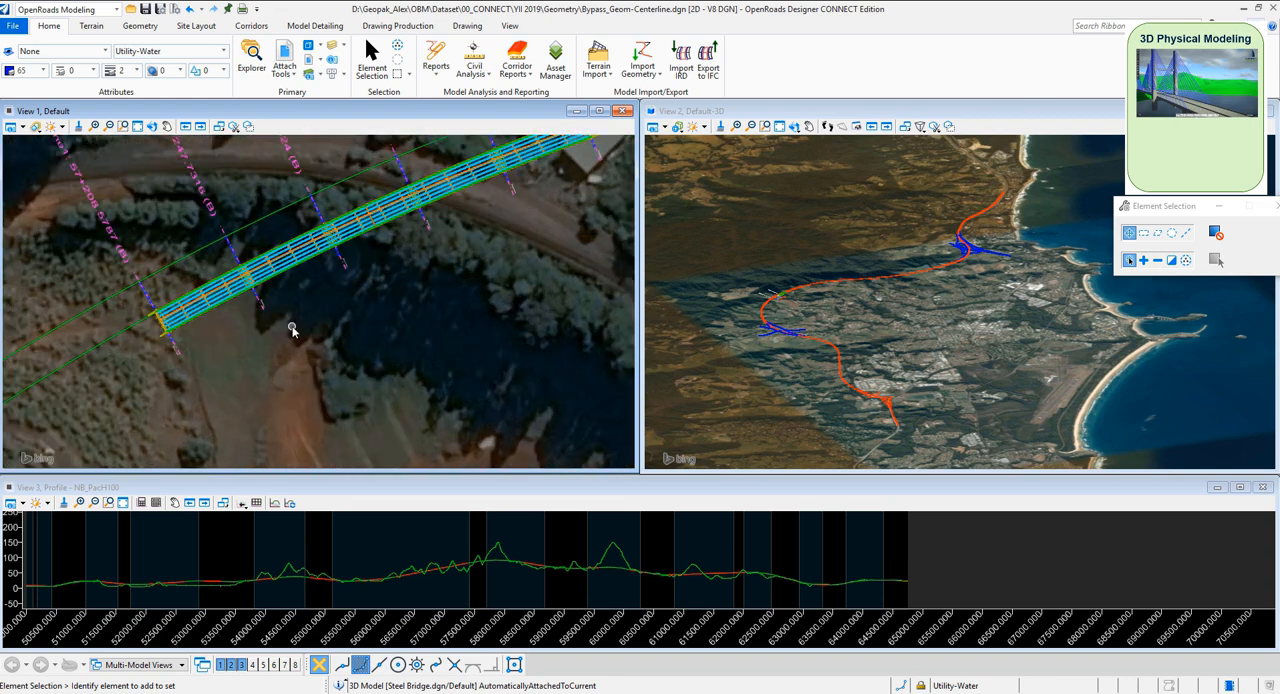
{"action": "scroll", "coordinate": [317, 307], "scroll_direction": "down", "scroll_amount": 2}
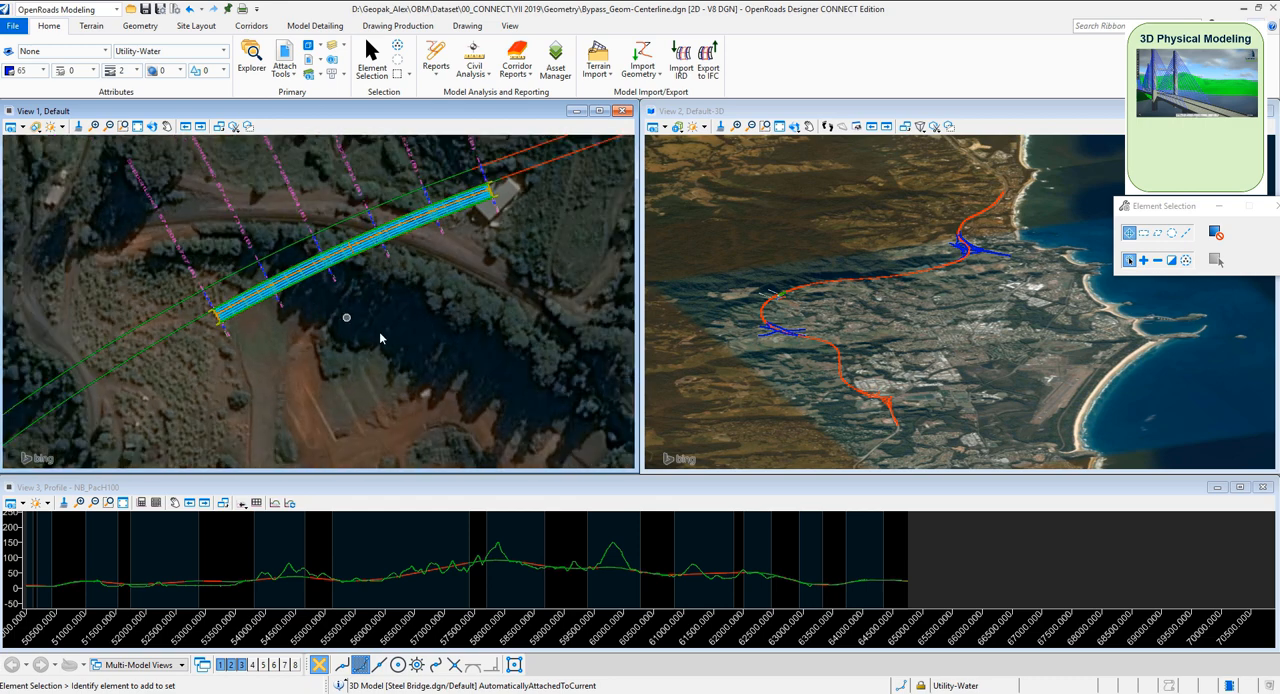
{"action": "left_click", "coordinate": [170, 340]}
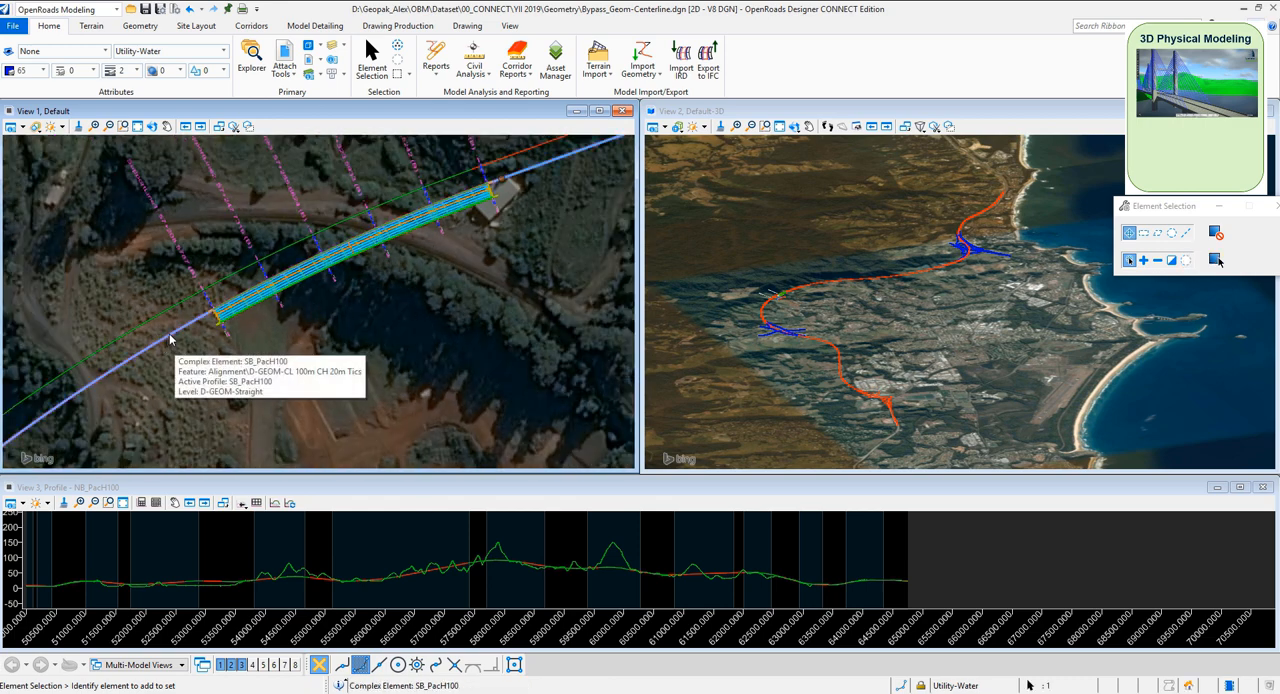
{"action": "mouse_move", "coordinate": [176, 336]}
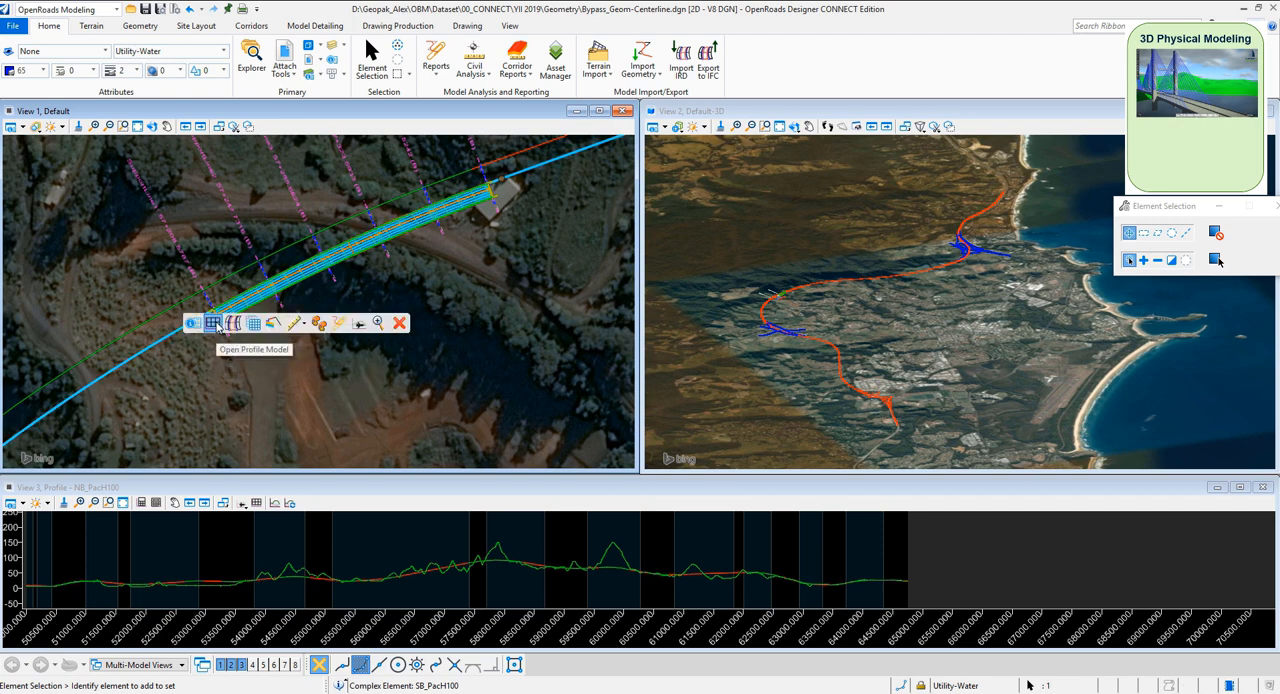
{"action": "left_click", "coordinate": [214, 324]}
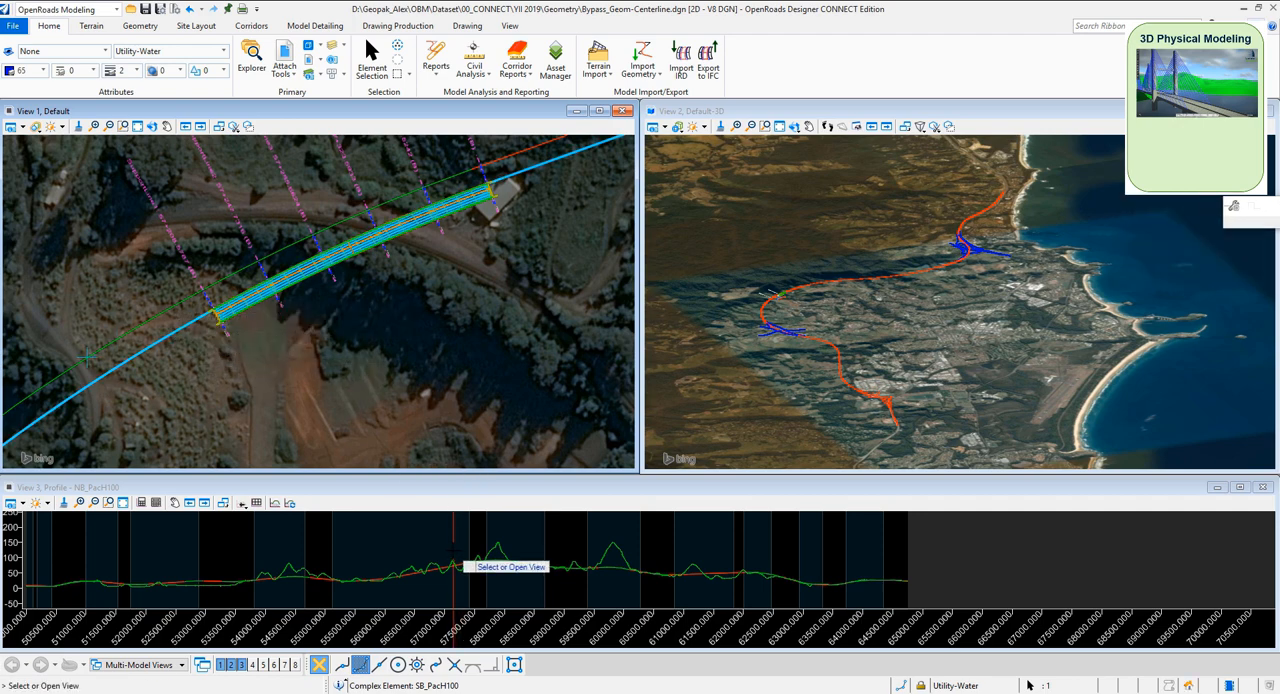
{"action": "left_click", "coordinate": [455, 563]}
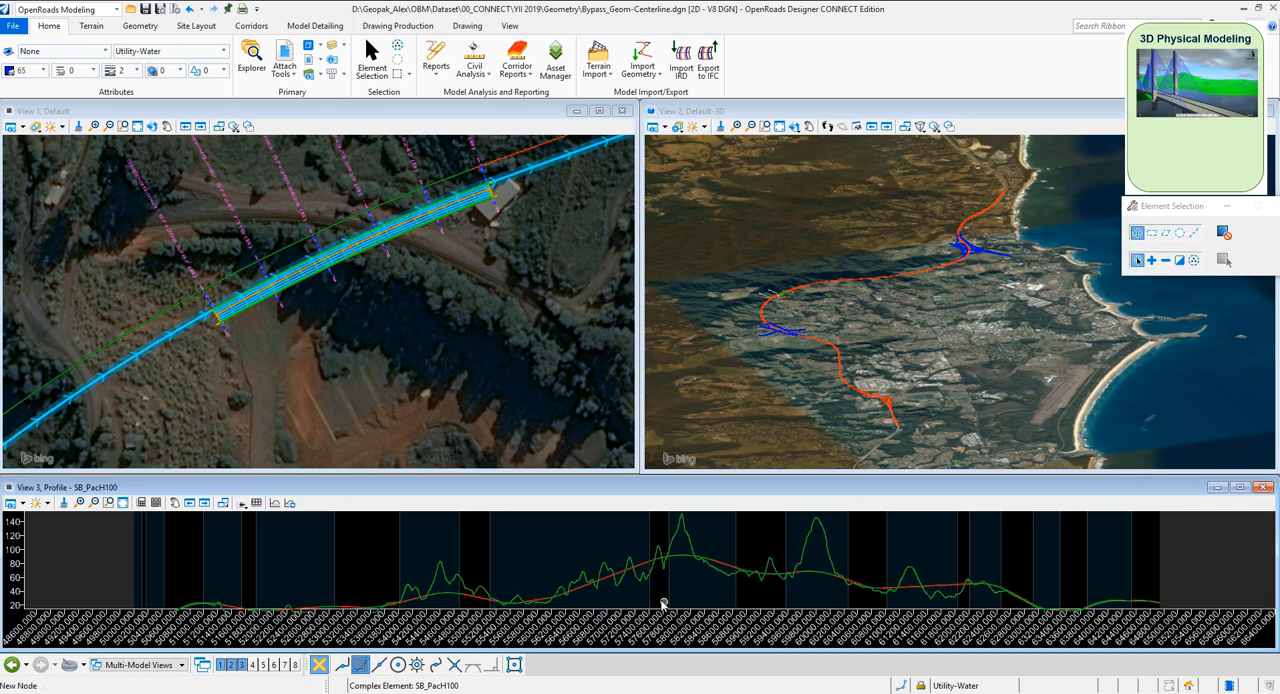
Enlarge the SB_PacH100 profile view and create a 3D cut by corners around the bridge section, from about elevation 100 down to -45
{"action": "scroll", "coordinate": [659, 600], "scroll_direction": "up", "scroll_amount": 1}
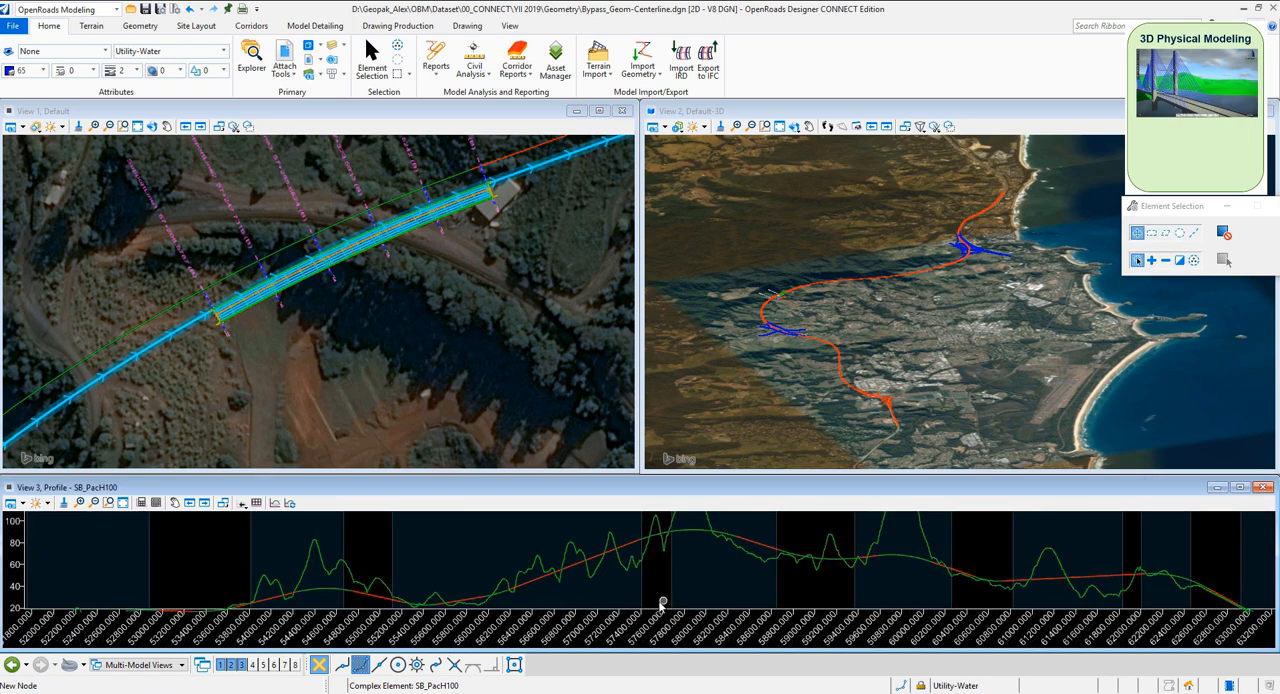
{"action": "left_click_drag", "start_coordinate": [630, 480], "coordinate": [615, 402]}
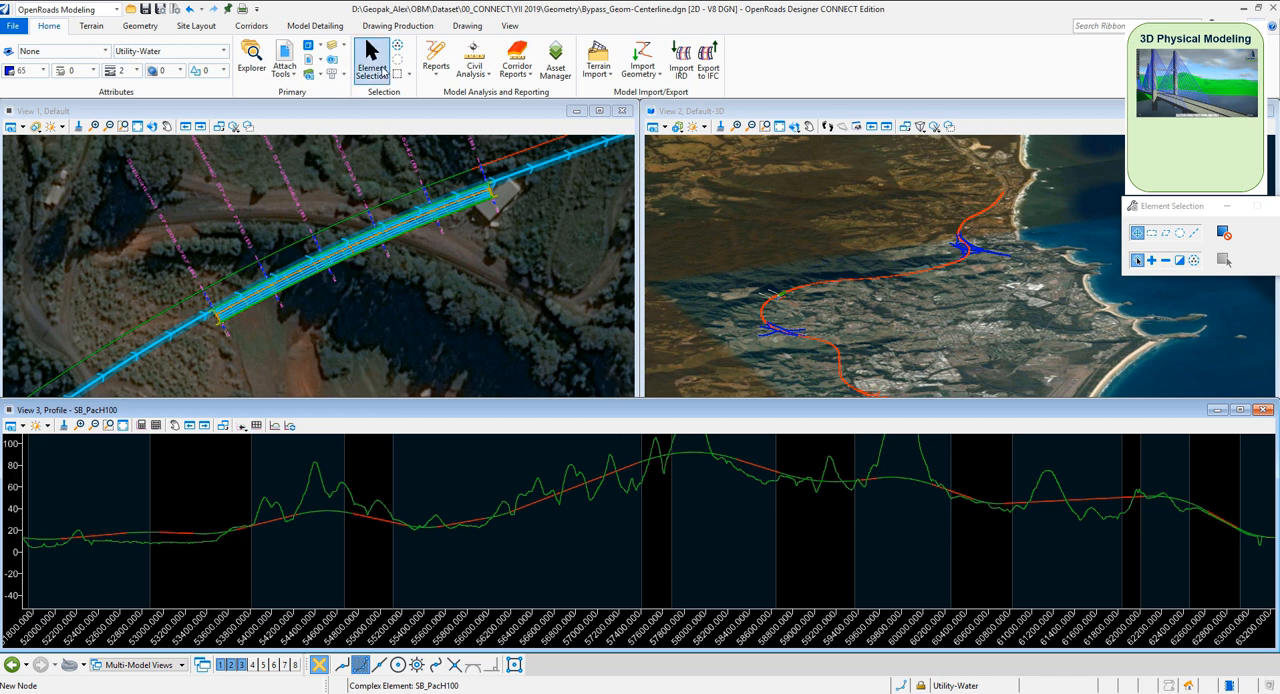
{"action": "left_click", "coordinate": [275, 426]}
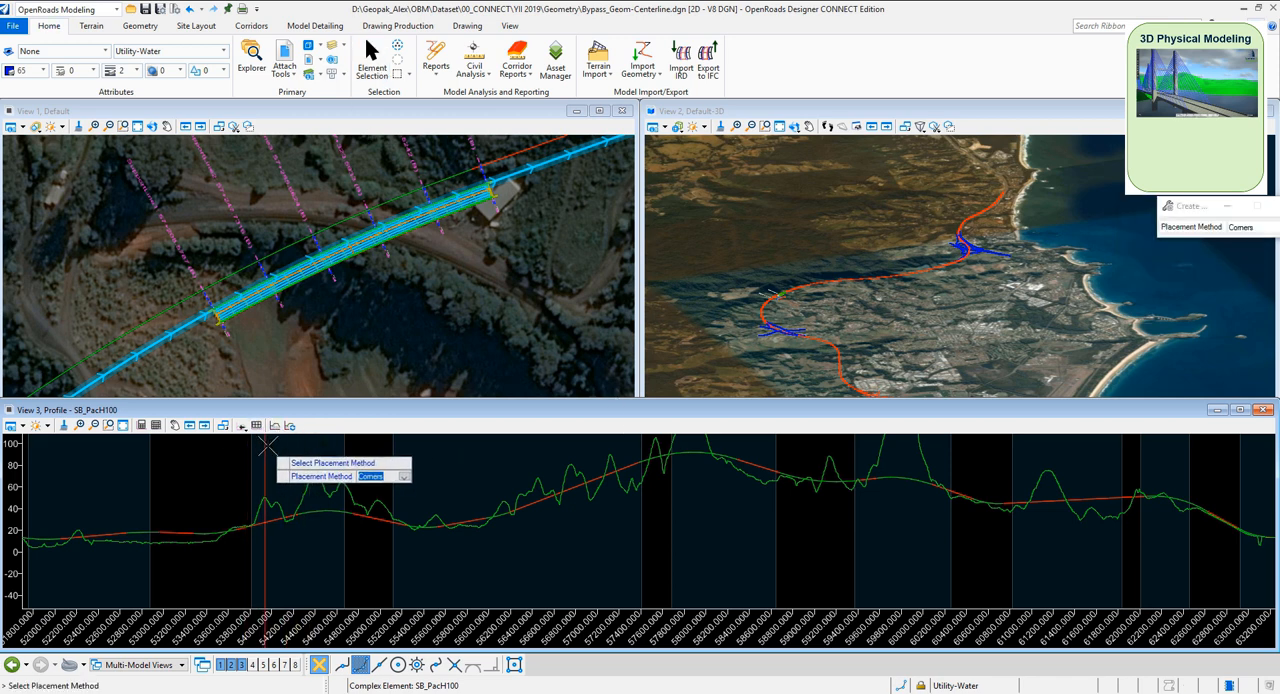
{"action": "left_click", "coordinate": [313, 442]}
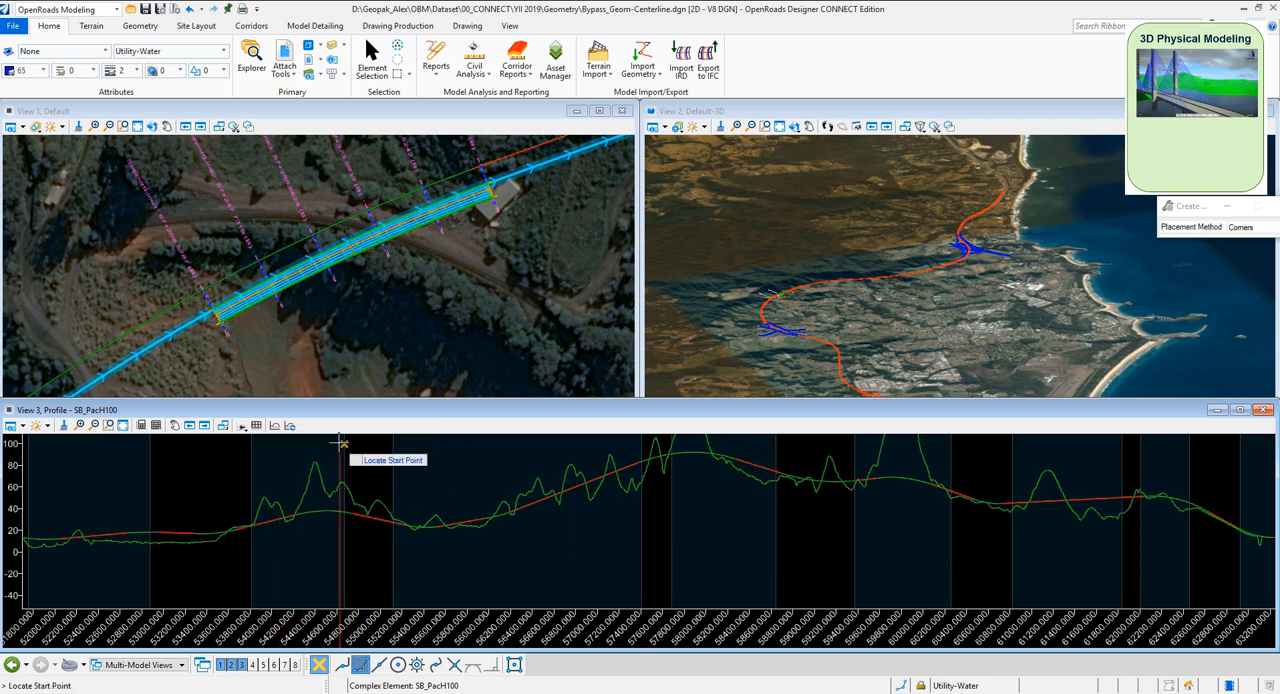
{"action": "left_click", "coordinate": [329, 440]}
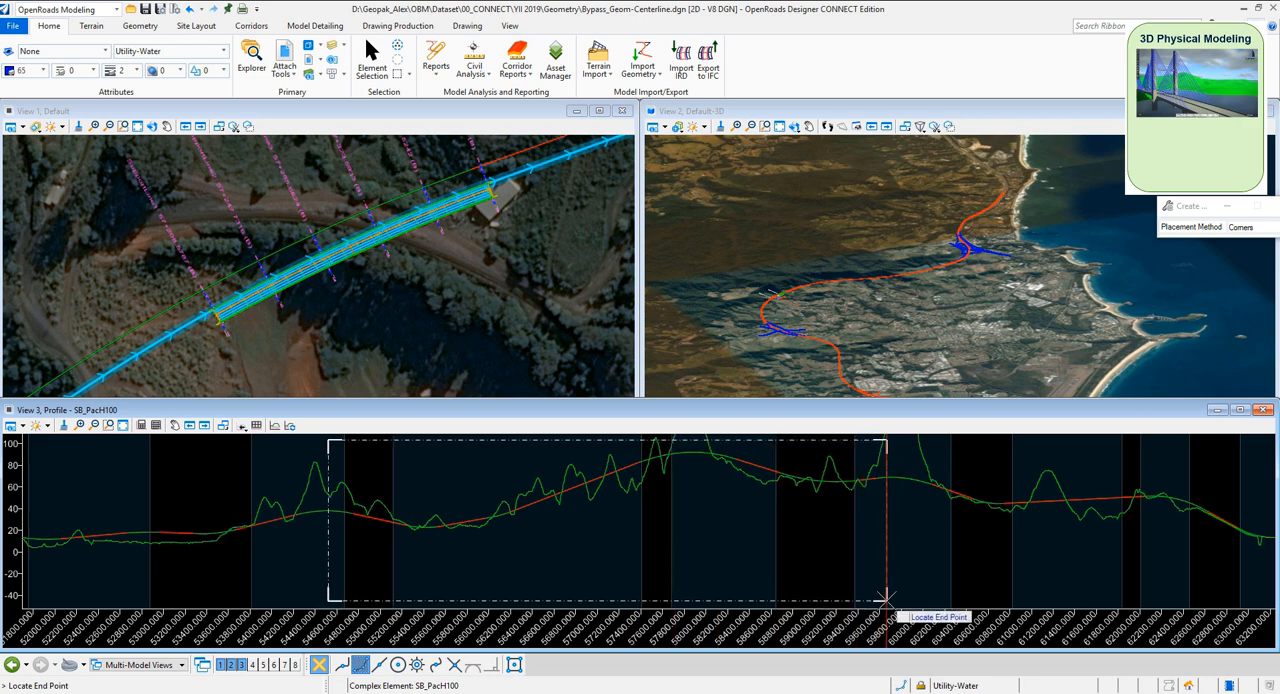
{"action": "left_click", "coordinate": [886, 600]}
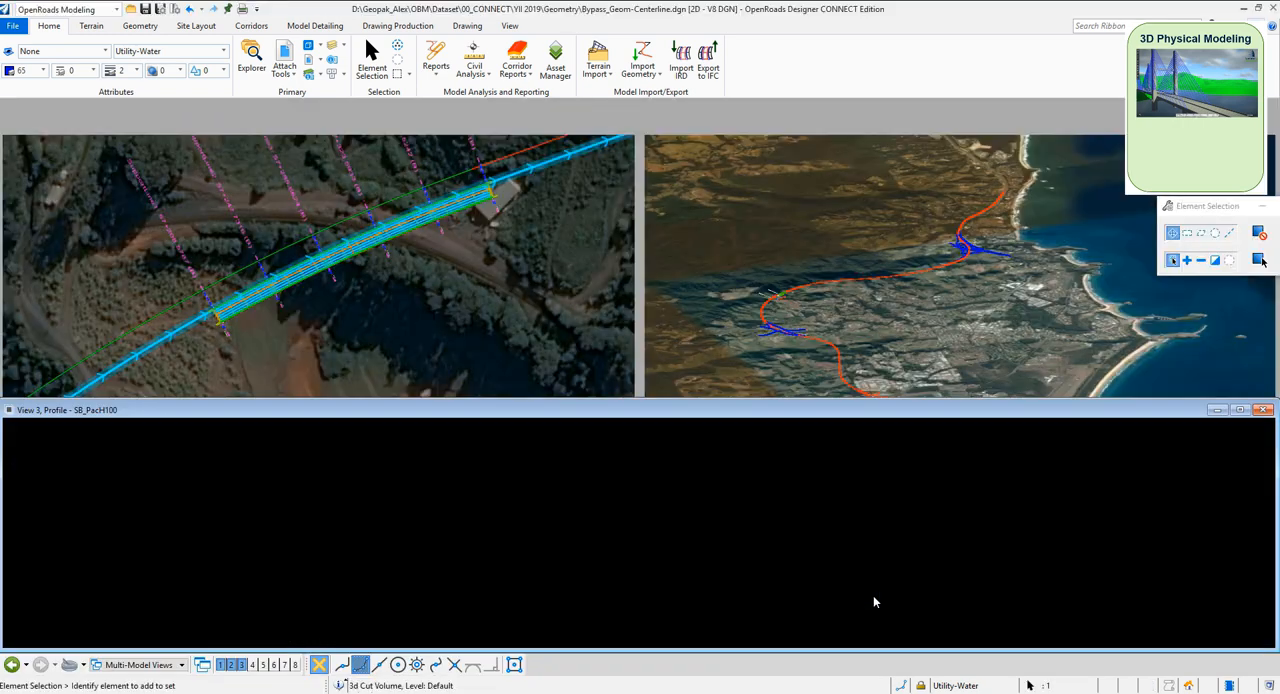
Window in on the cut bridge in the SB_PacH100 profile and make the profile view taller to examine deck and piers against the ground
{"action": "scroll", "coordinate": [634, 443], "scroll_direction": "up", "scroll_amount": 2}
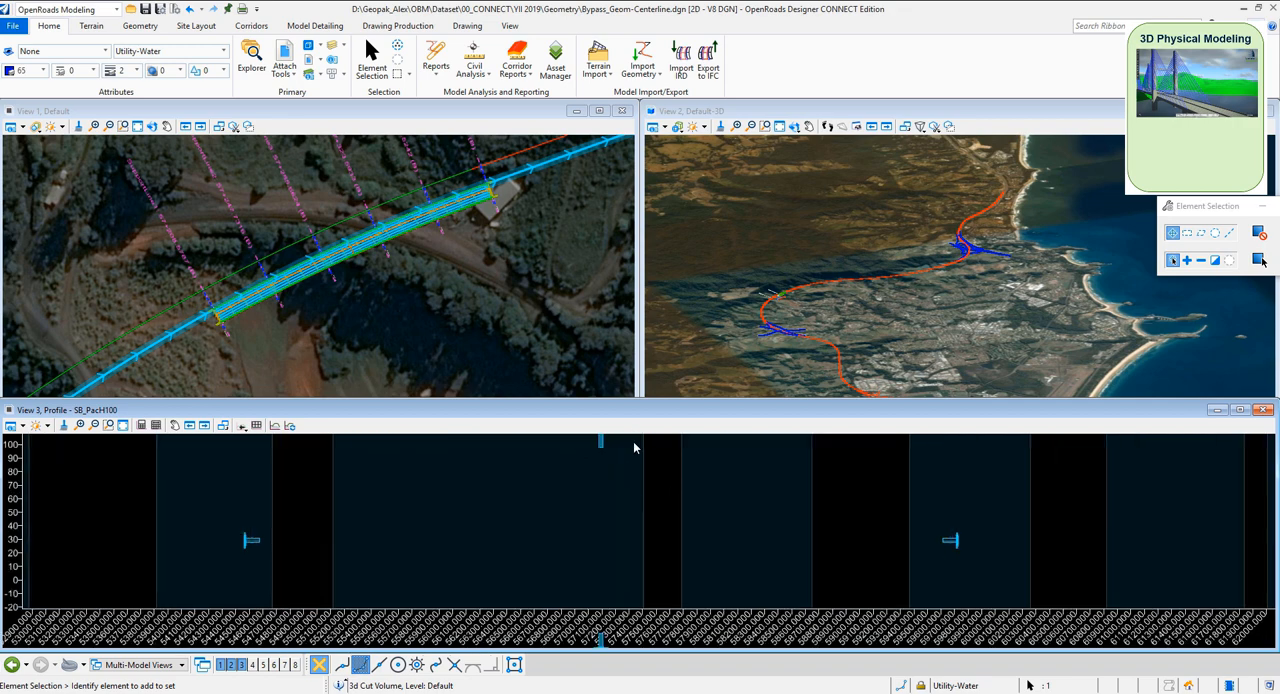
{"action": "scroll", "coordinate": [632, 490], "scroll_direction": "down", "scroll_amount": 1}
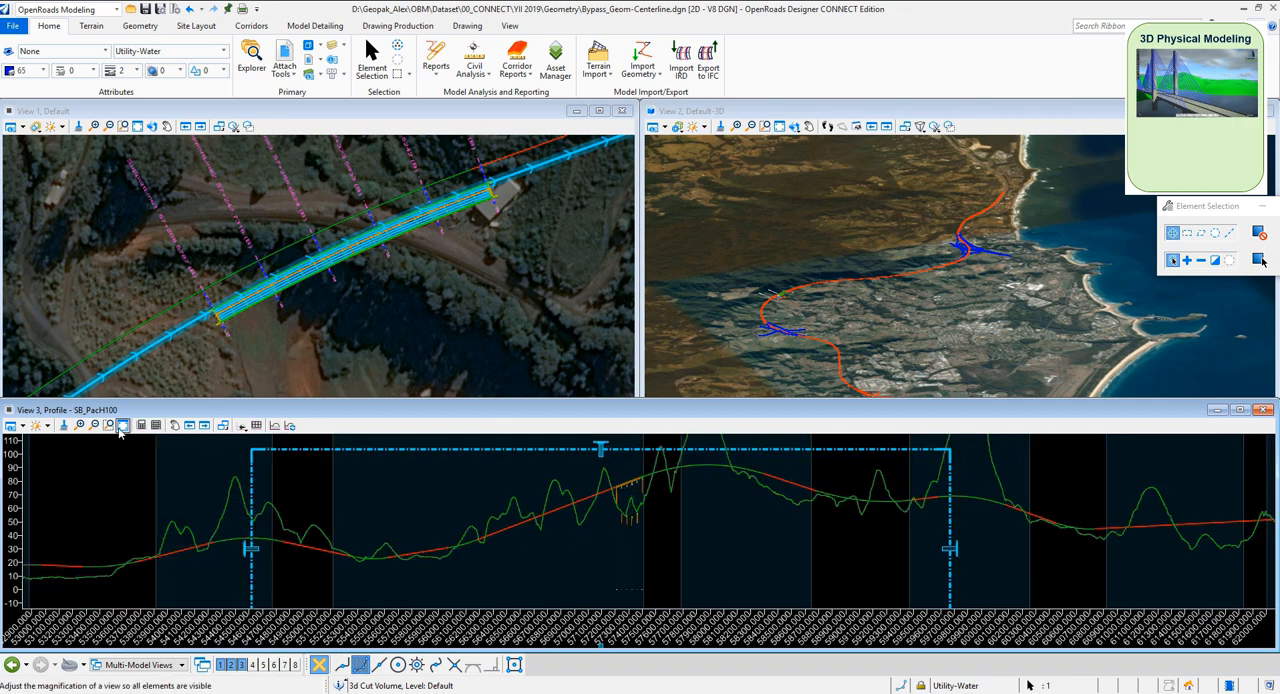
{"action": "left_click", "coordinate": [108, 425]}
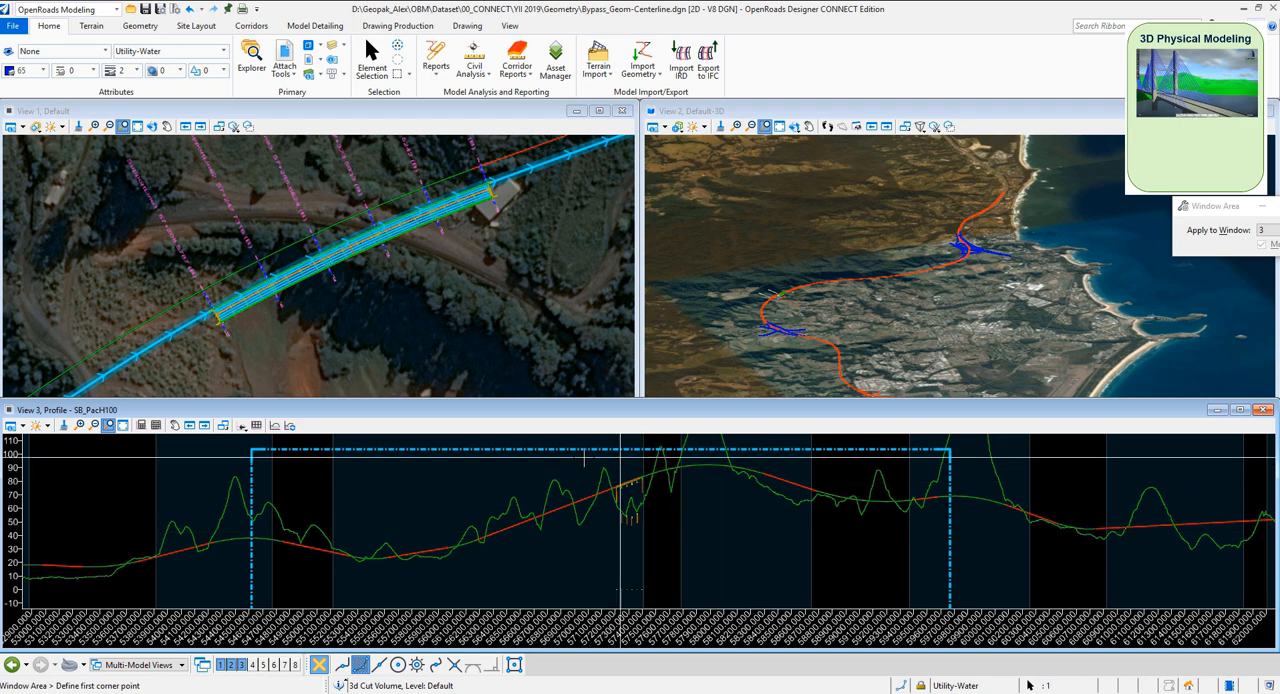
{"action": "left_click", "coordinate": [584, 455]}
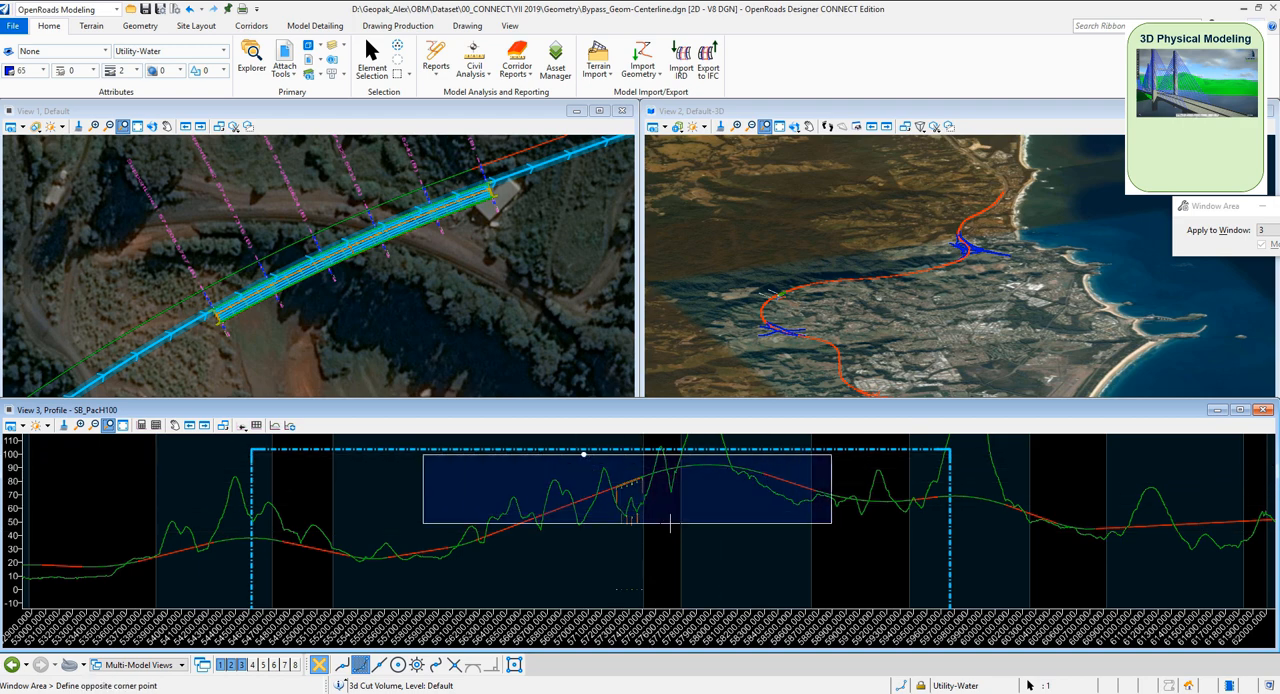
{"action": "left_click", "coordinate": [670, 524]}
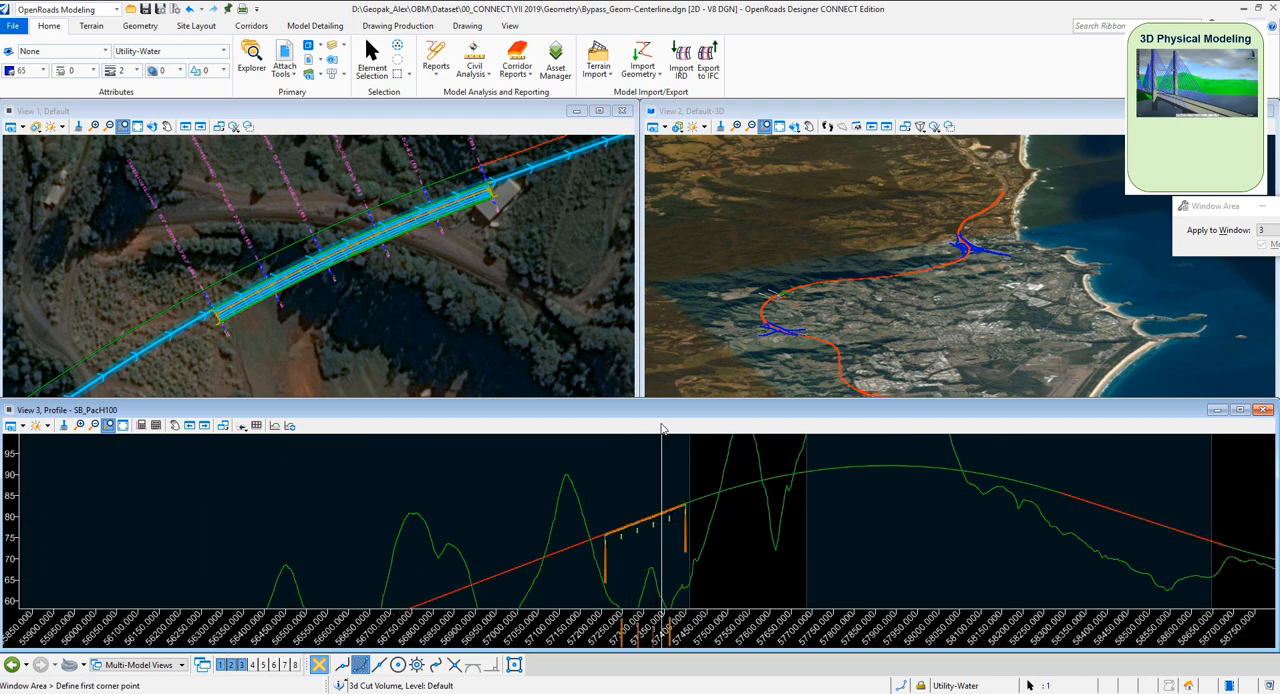
{"action": "left_click_drag", "start_coordinate": [658, 397], "coordinate": [660, 298]}
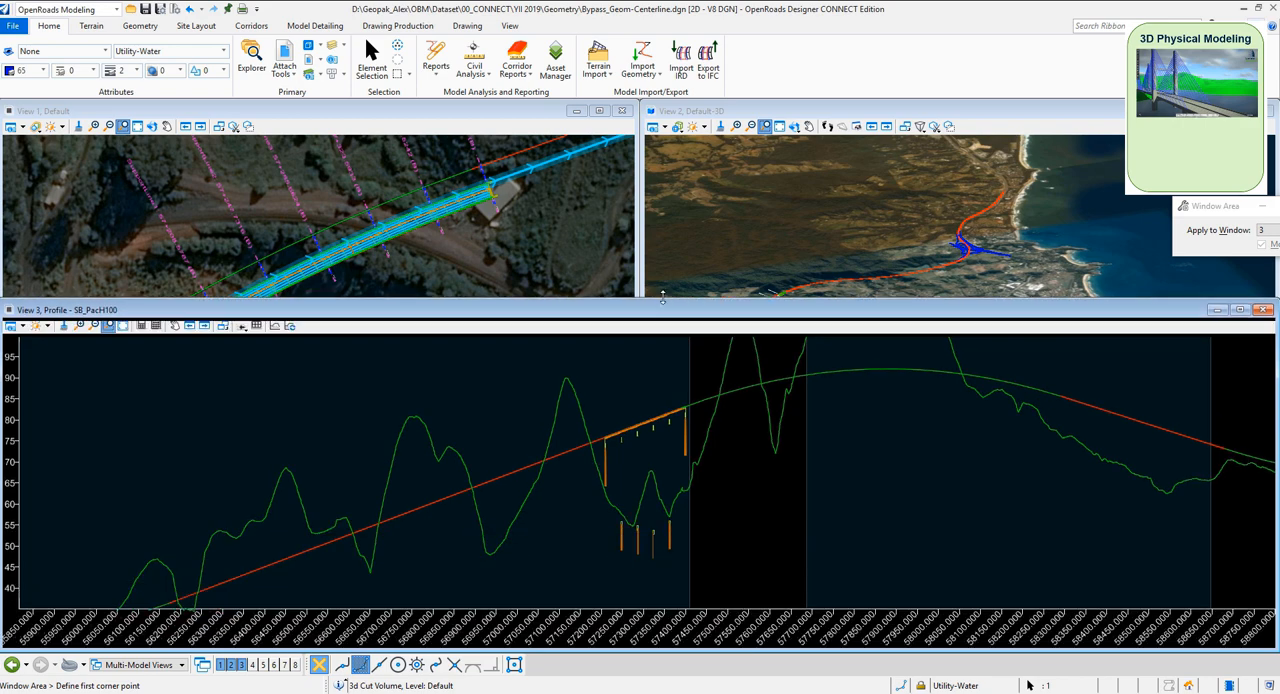
{"action": "scroll", "coordinate": [694, 443], "scroll_direction": "down", "scroll_amount": 2}
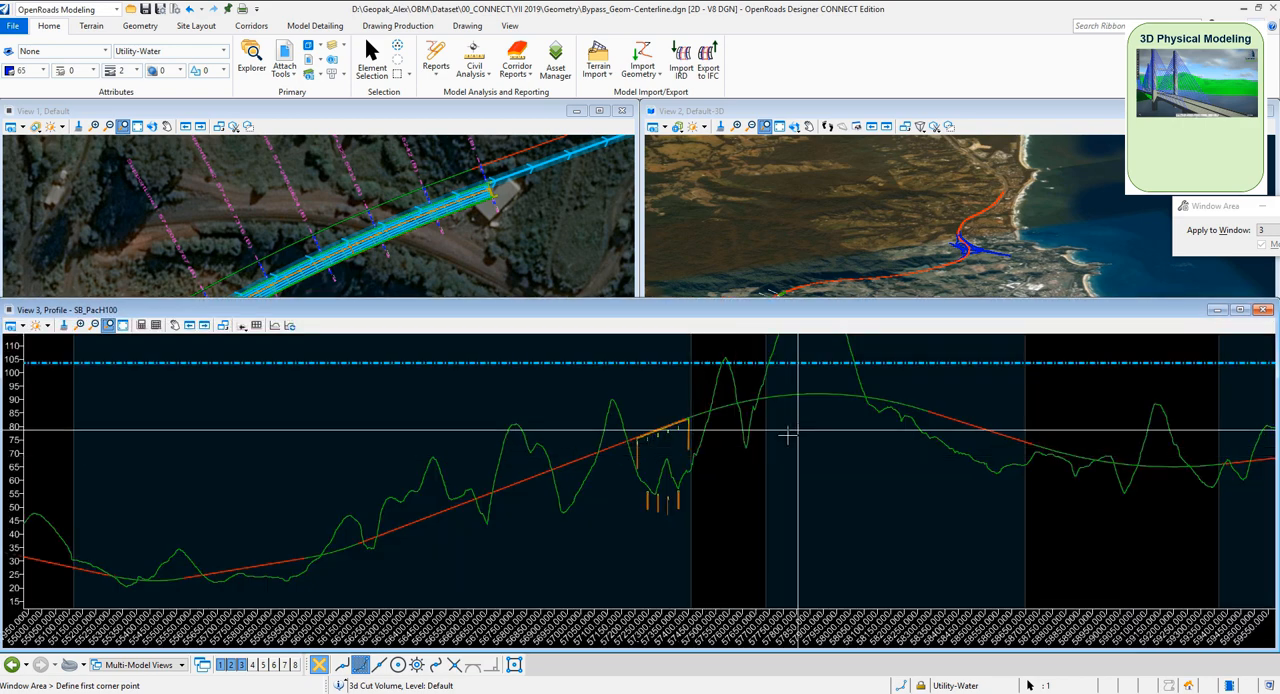
Raise the vertical intersection point of the crest curve on the active SB_PacH100 profile to about elevation 105
{"action": "left_click", "coordinate": [380, 66]}
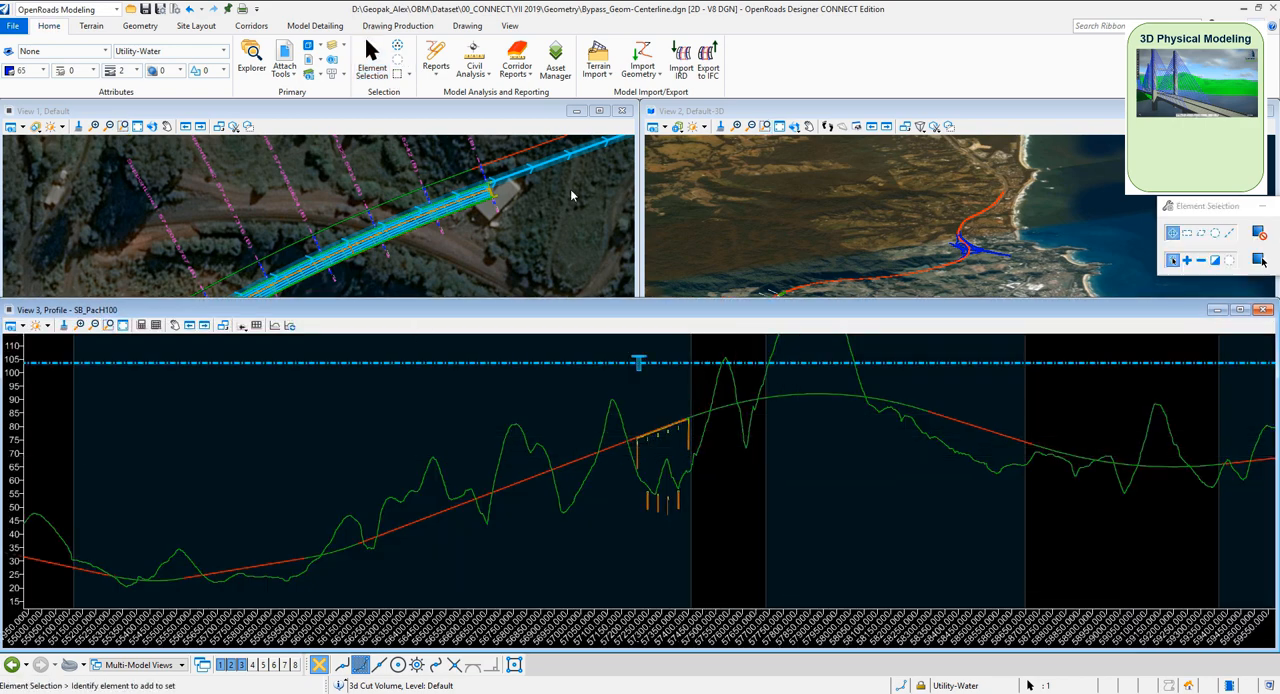
{"action": "left_click", "coordinate": [776, 401]}
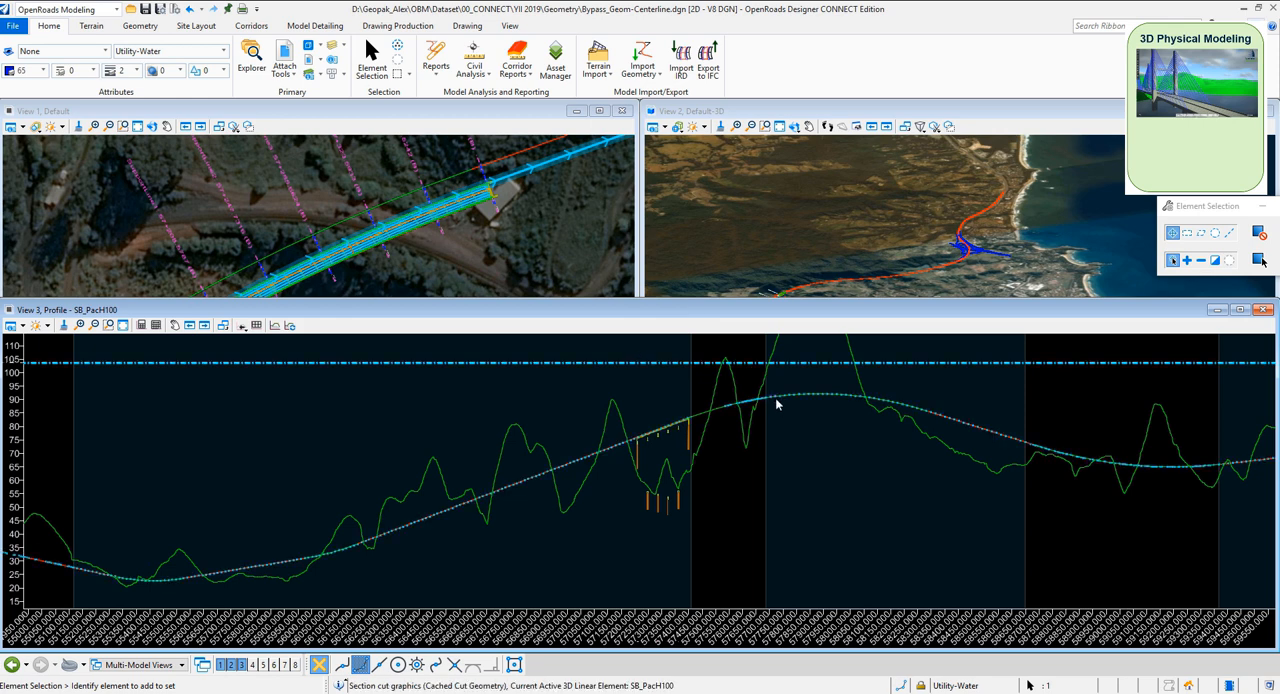
{"action": "left_click", "coordinate": [700, 416]}
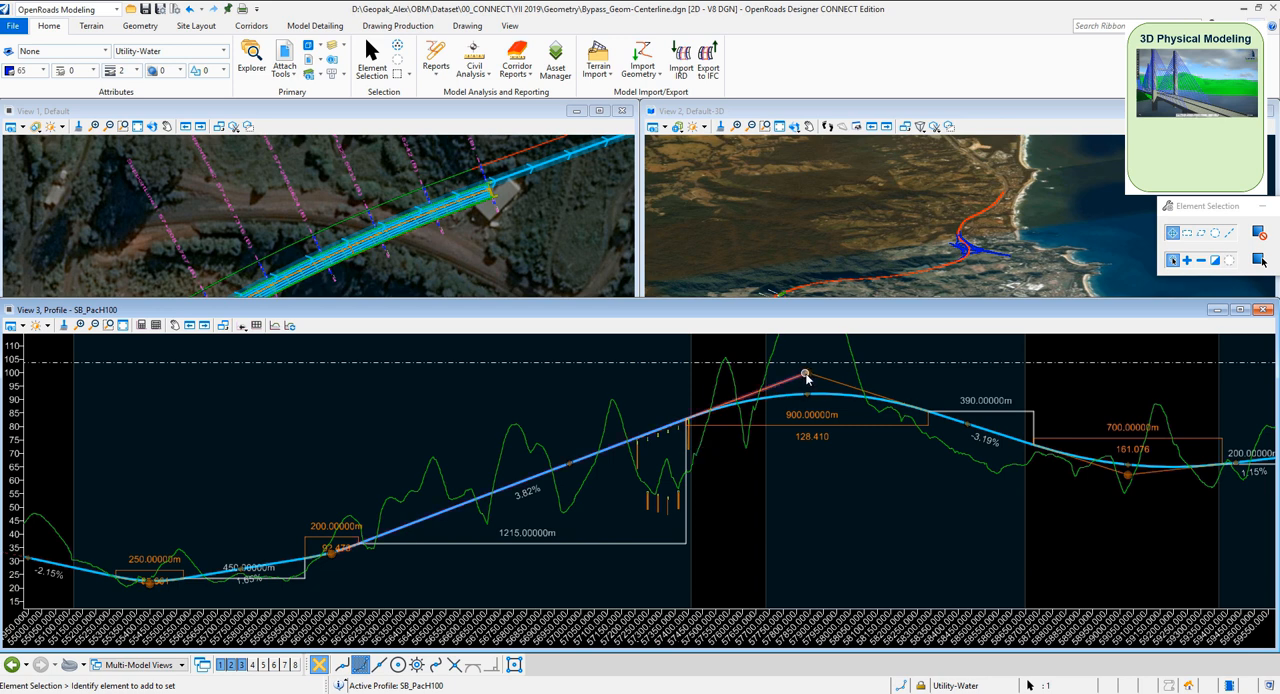
{"action": "left_click", "coordinate": [806, 375]}
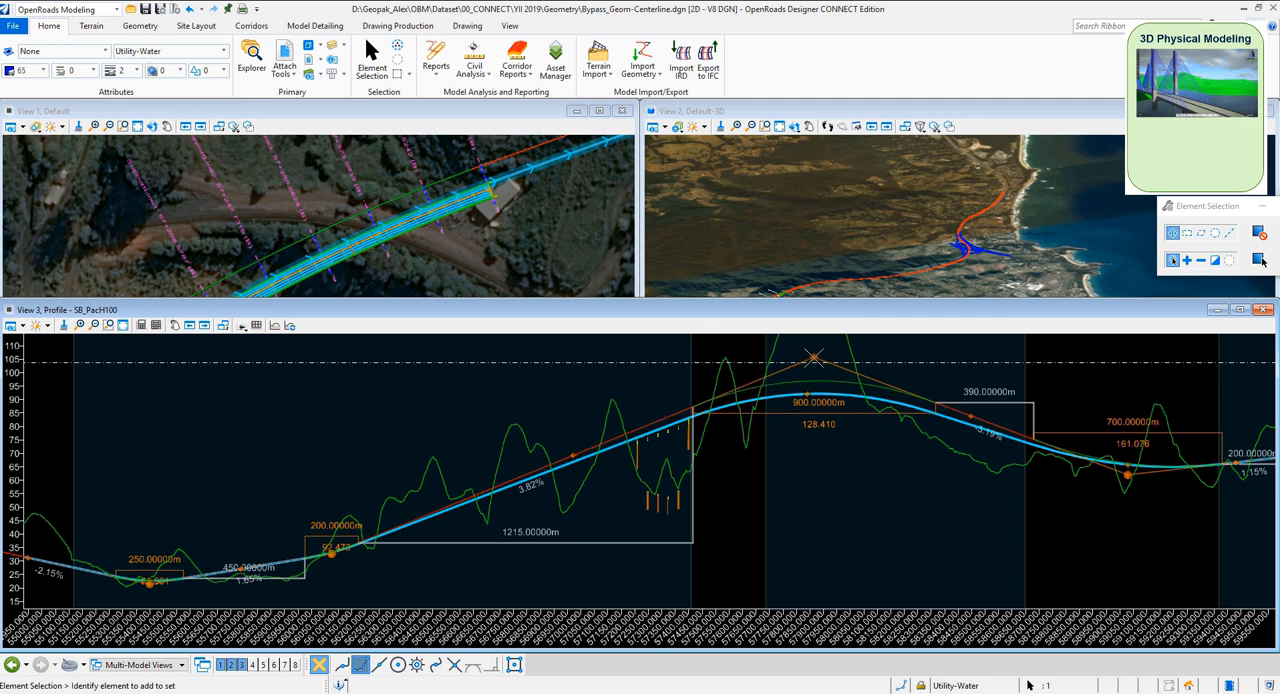
{"action": "left_click", "coordinate": [814, 357]}
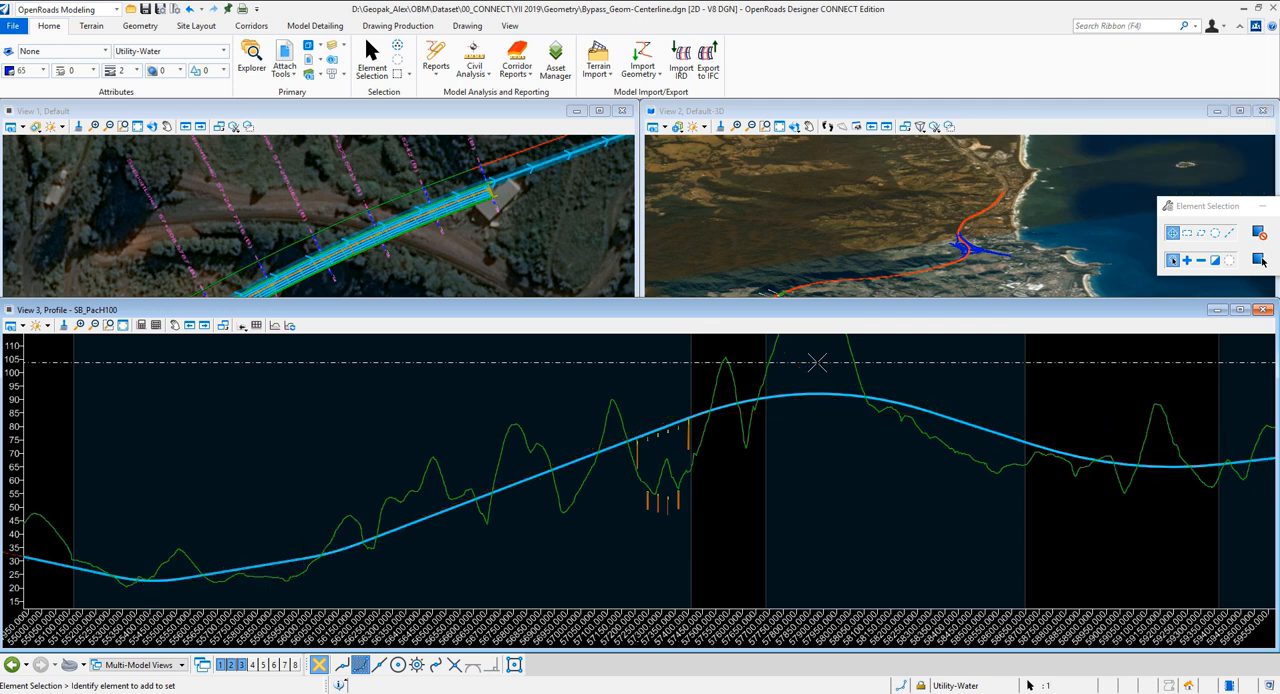
{"action": "left_click", "coordinate": [795, 467]}
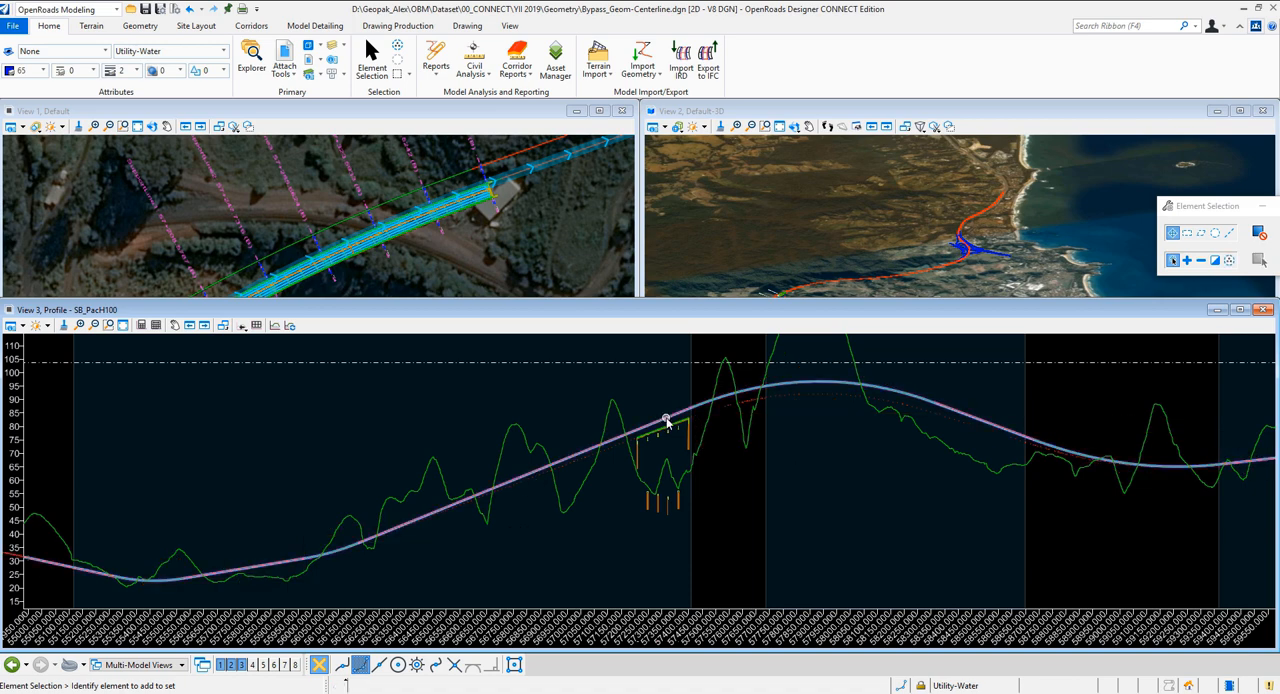
{"action": "scroll", "coordinate": [663, 428], "scroll_direction": "up", "scroll_amount": 5}
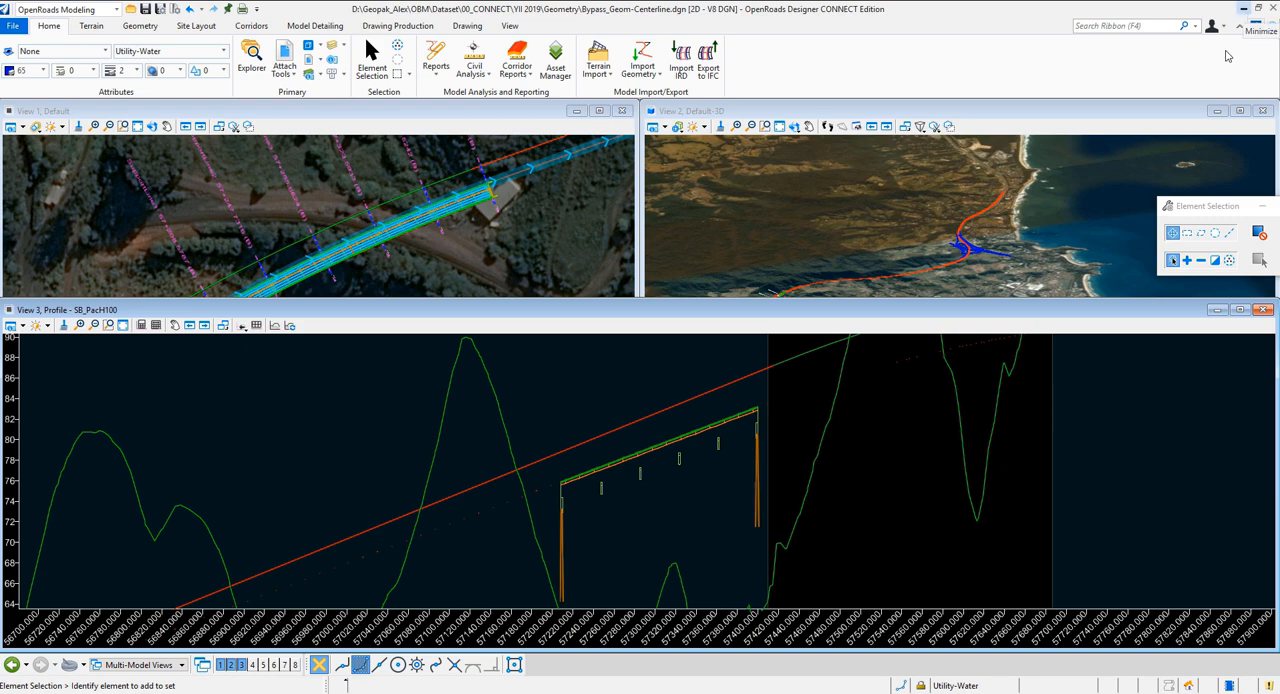
Switch to OpenBridge Modeler and reload the Default-3D reference of Bypass_Geom-Centerline.dgn in Steel Bridge.dgn
{"action": "mouse_move", "coordinate": [702, 693]}
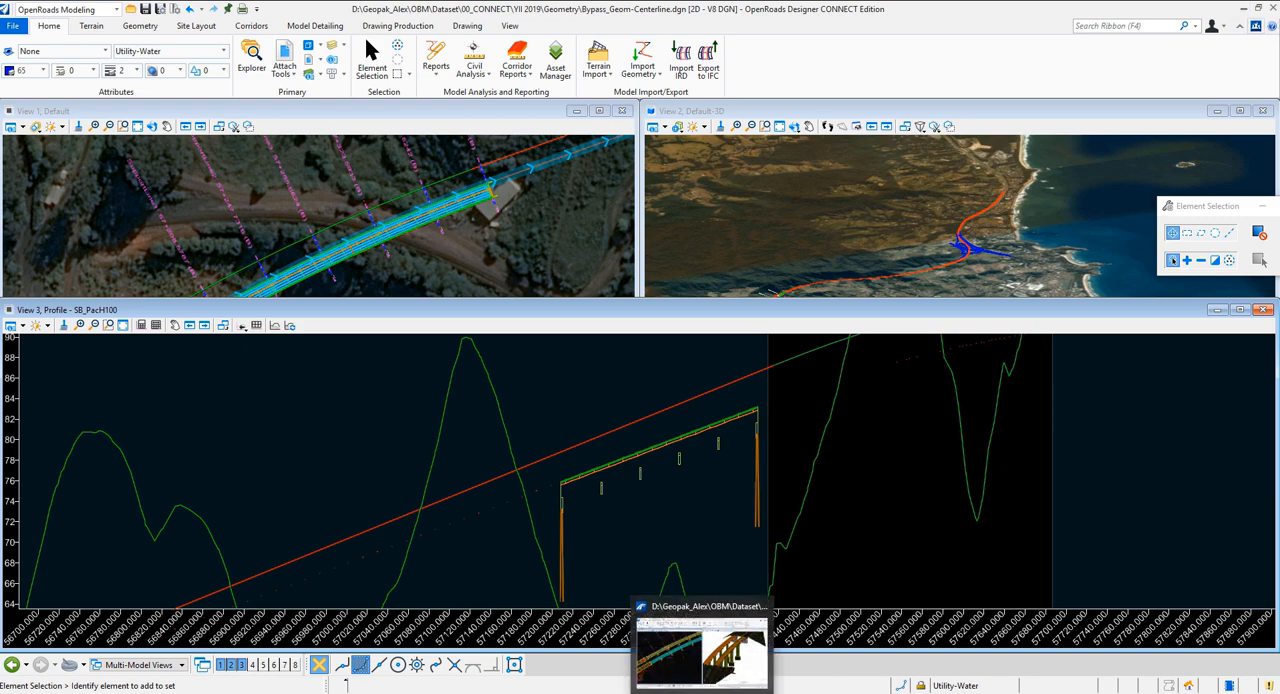
{"action": "left_click", "coordinate": [702, 652]}
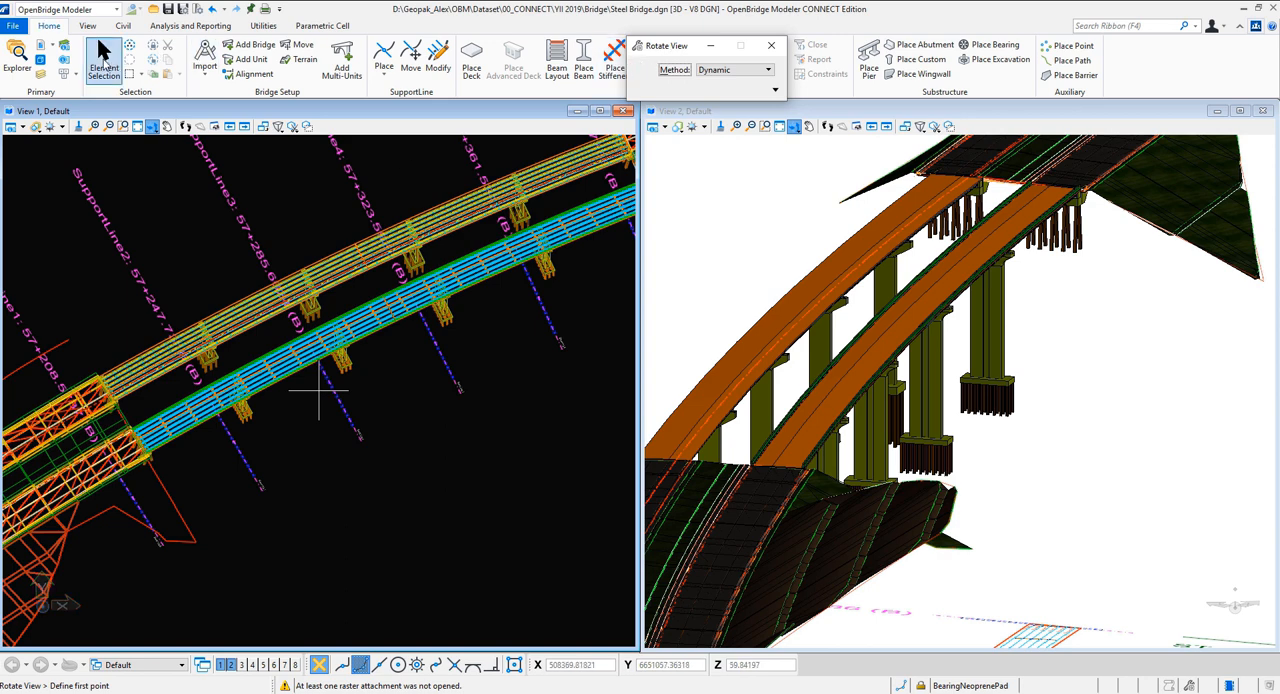
{"action": "left_click", "coordinate": [43, 51]}
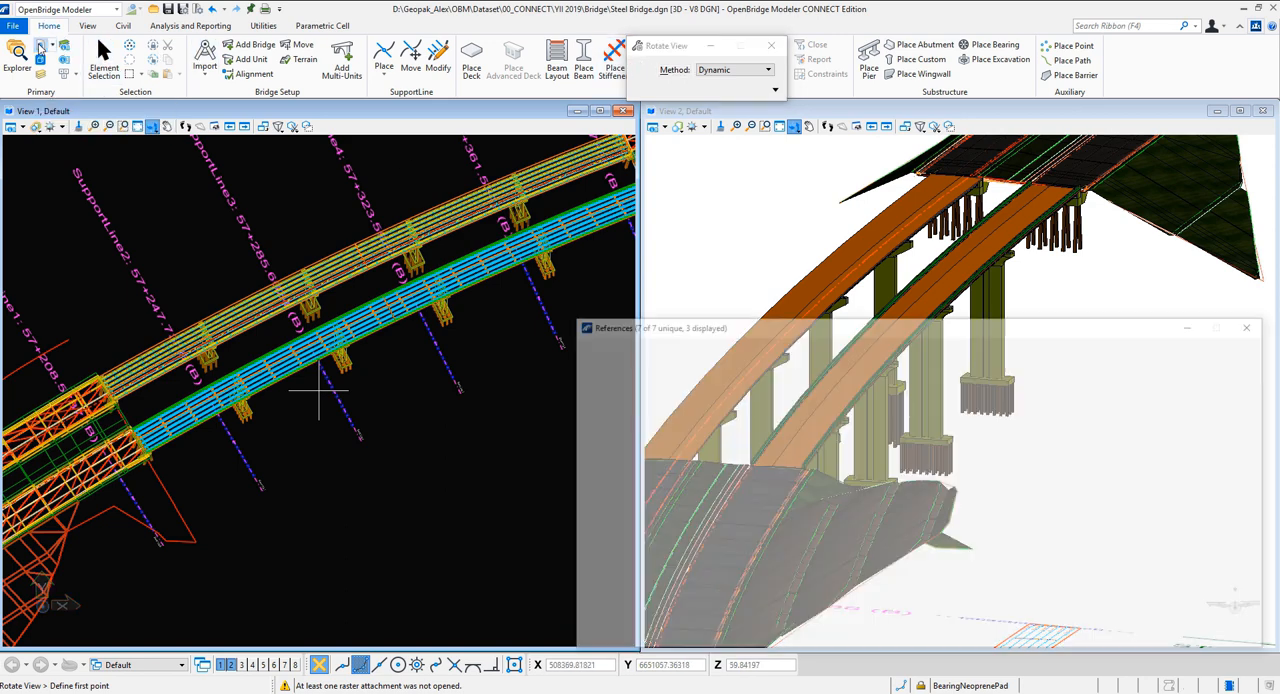
{"action": "left_click", "coordinate": [655, 453]}
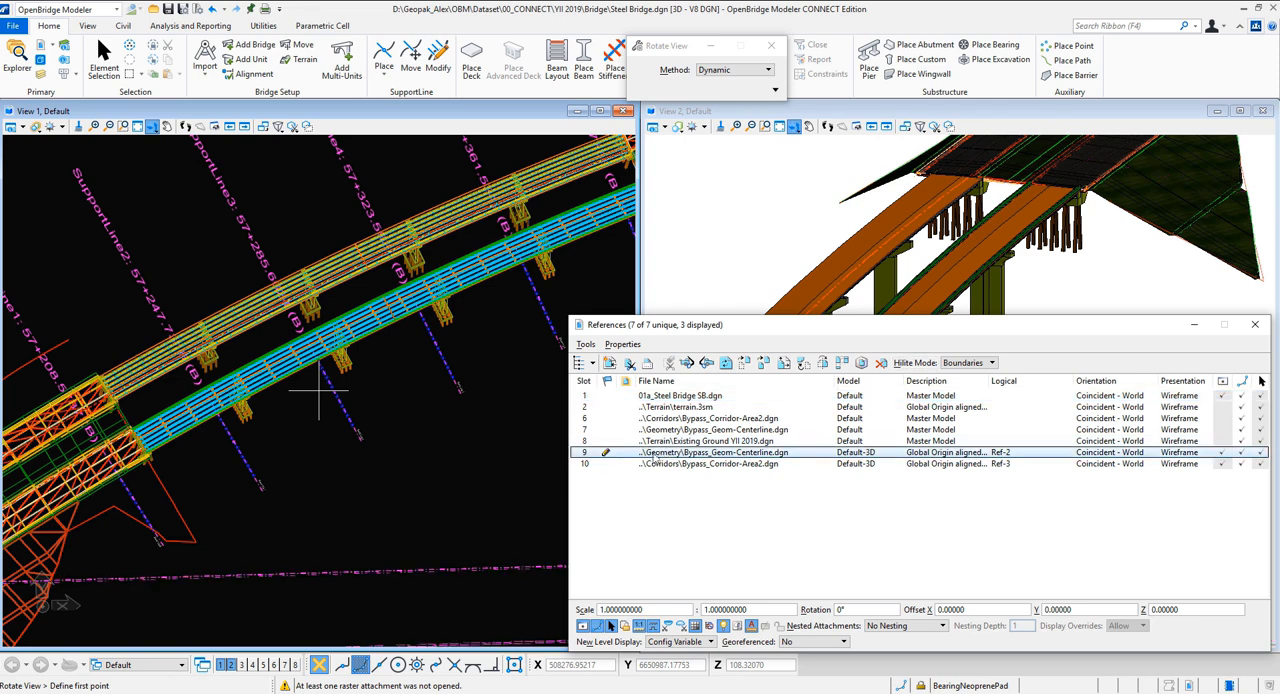
{"action": "left_click_drag", "start_coordinate": [770, 326], "coordinate": [400, 448]}
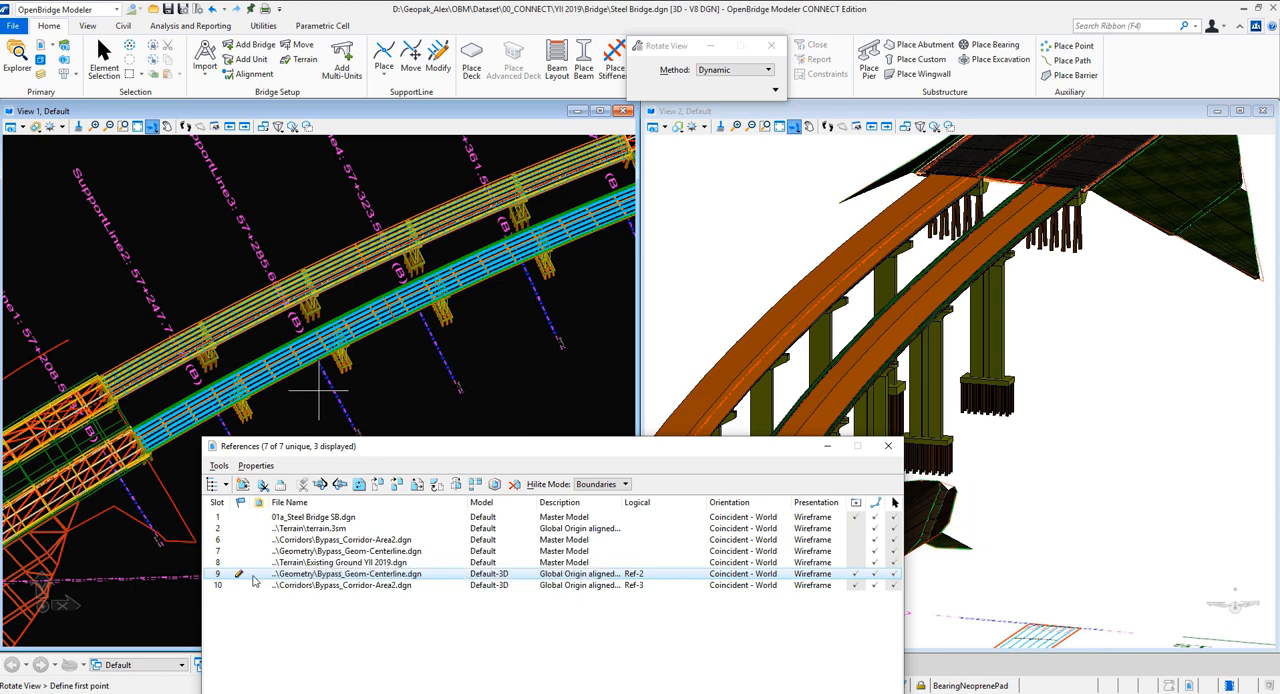
{"action": "right_click", "coordinate": [288, 581]}
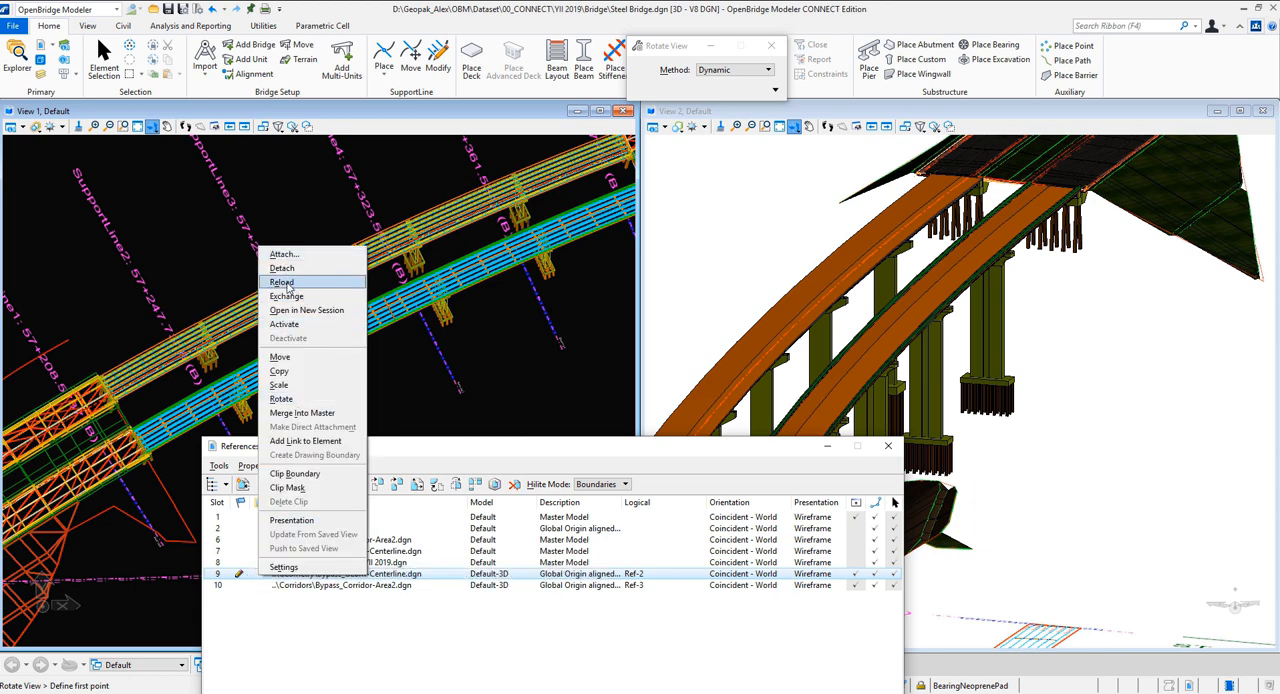
{"action": "left_click", "coordinate": [284, 283]}
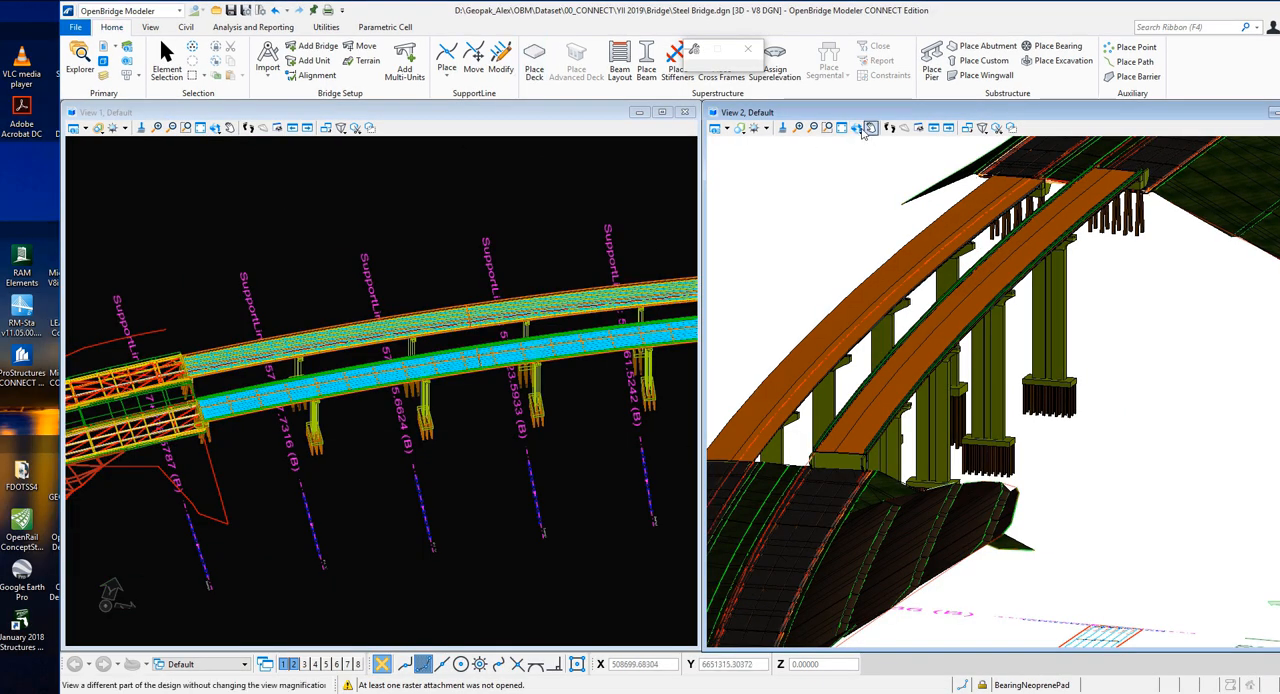
Examine the twin bridge decks and piers of the reloaded model from a low side angle in View 2
{"action": "left_click", "coordinate": [856, 128]}
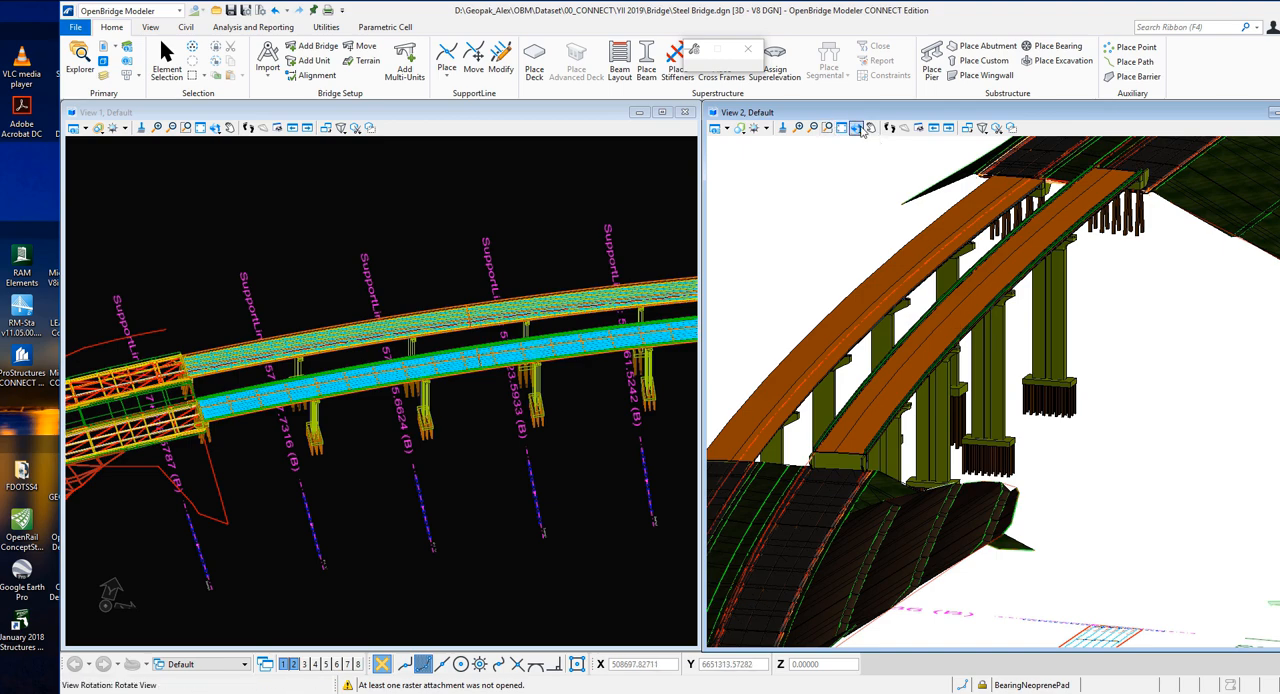
{"action": "left_click", "coordinate": [858, 128]}
{"action": "left_click_drag", "start_coordinate": [1028, 343], "coordinate": [990, 336]}
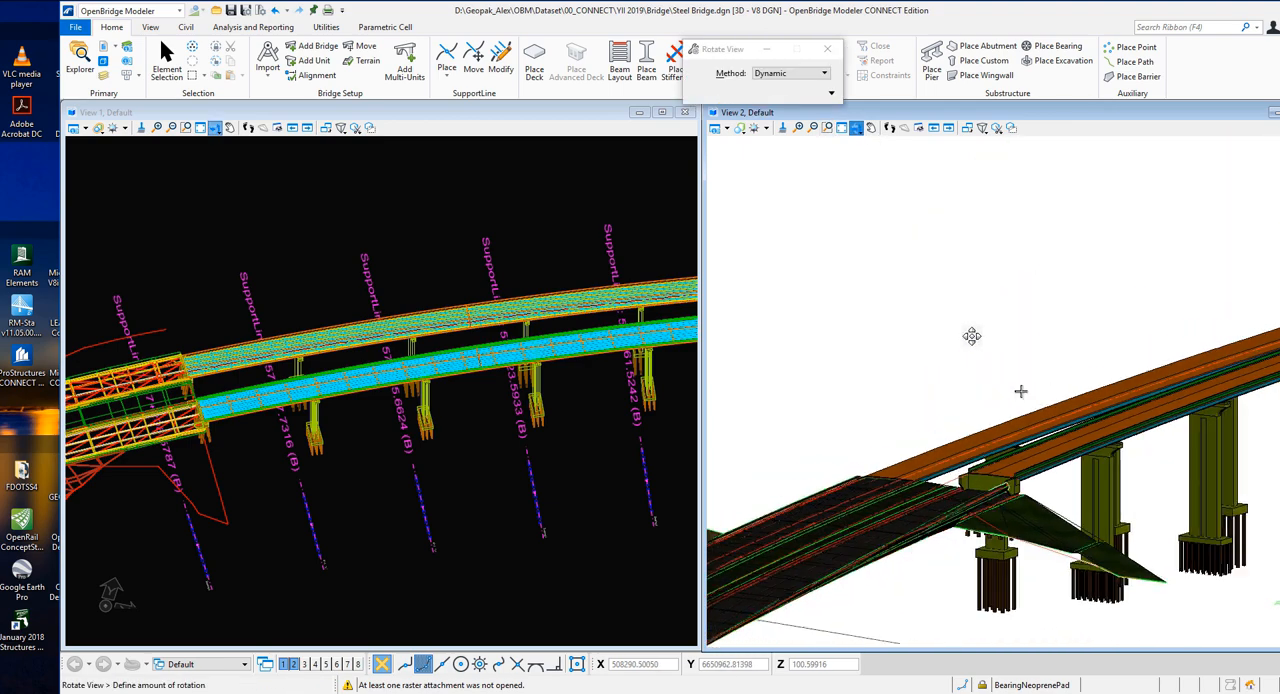
{"action": "left_click", "coordinate": [961, 342]}
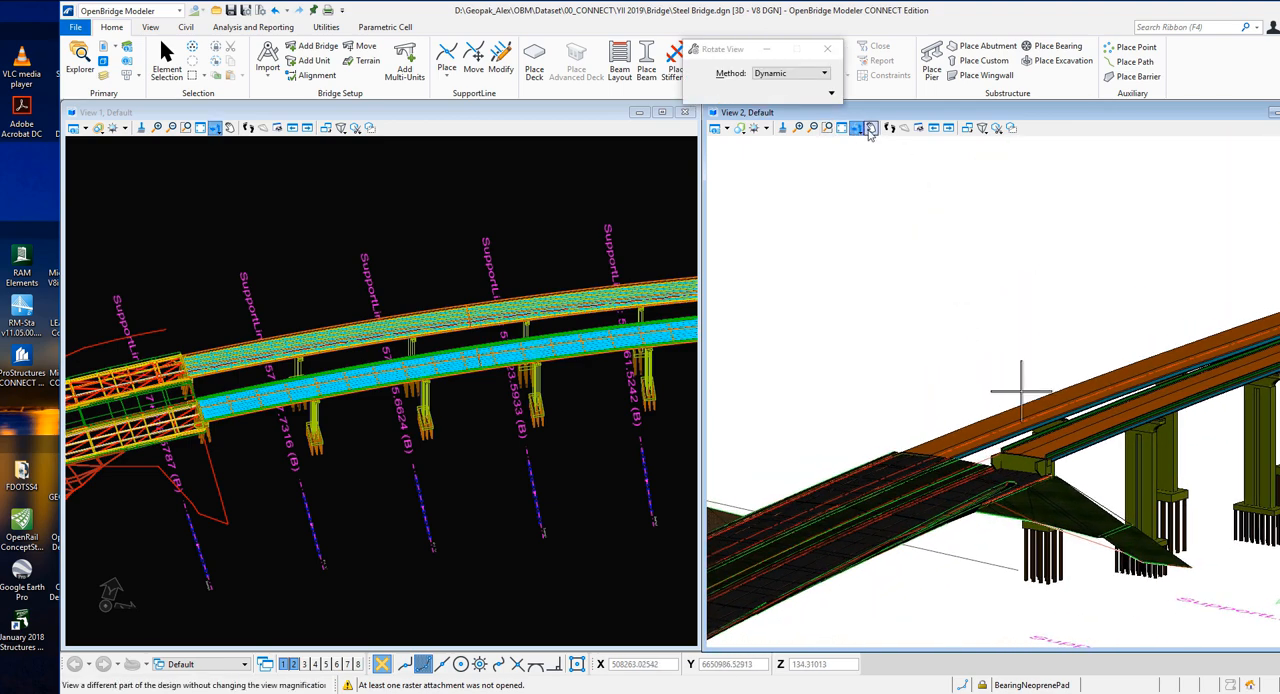
{"action": "left_click", "coordinate": [871, 128]}
{"action": "left_click_drag", "start_coordinate": [1098, 428], "coordinate": [846, 415]}
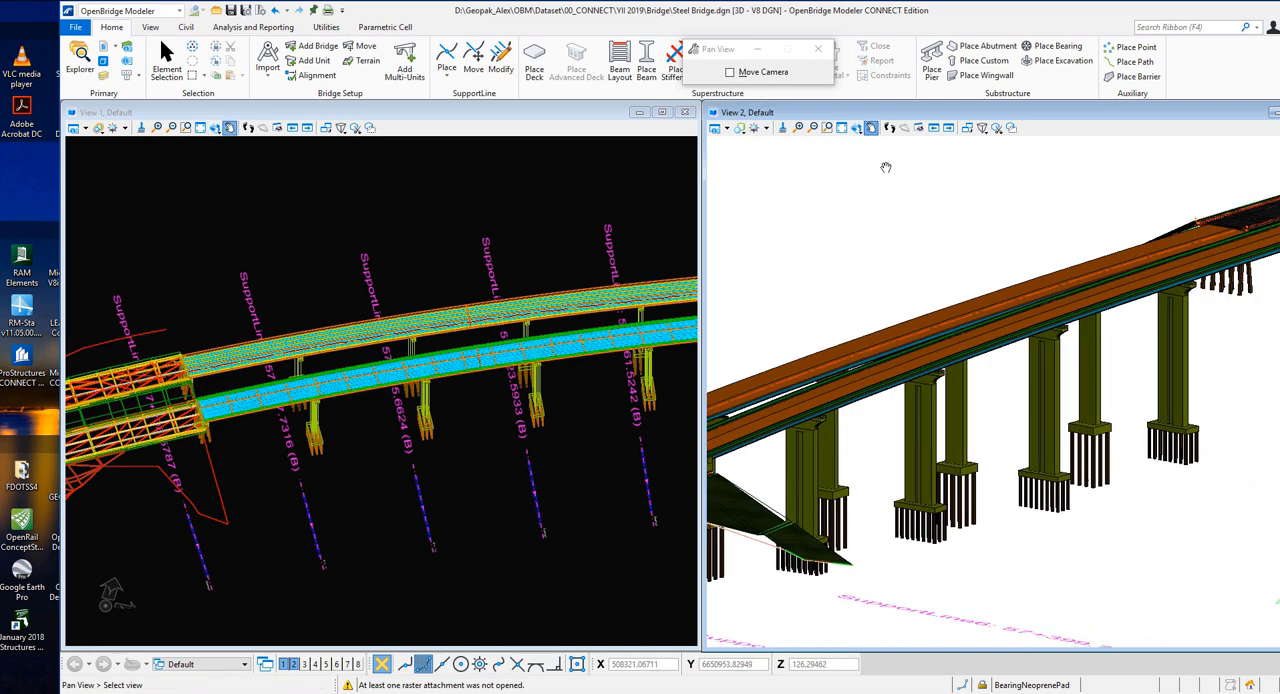
Inspect the piers and pile footings from a higher angle and at closer range in View 2
{"action": "left_click", "coordinate": [857, 128]}
{"action": "left_click_drag", "start_coordinate": [941, 355], "coordinate": [979, 364]}
{"action": "left_click", "coordinate": [979, 364]}
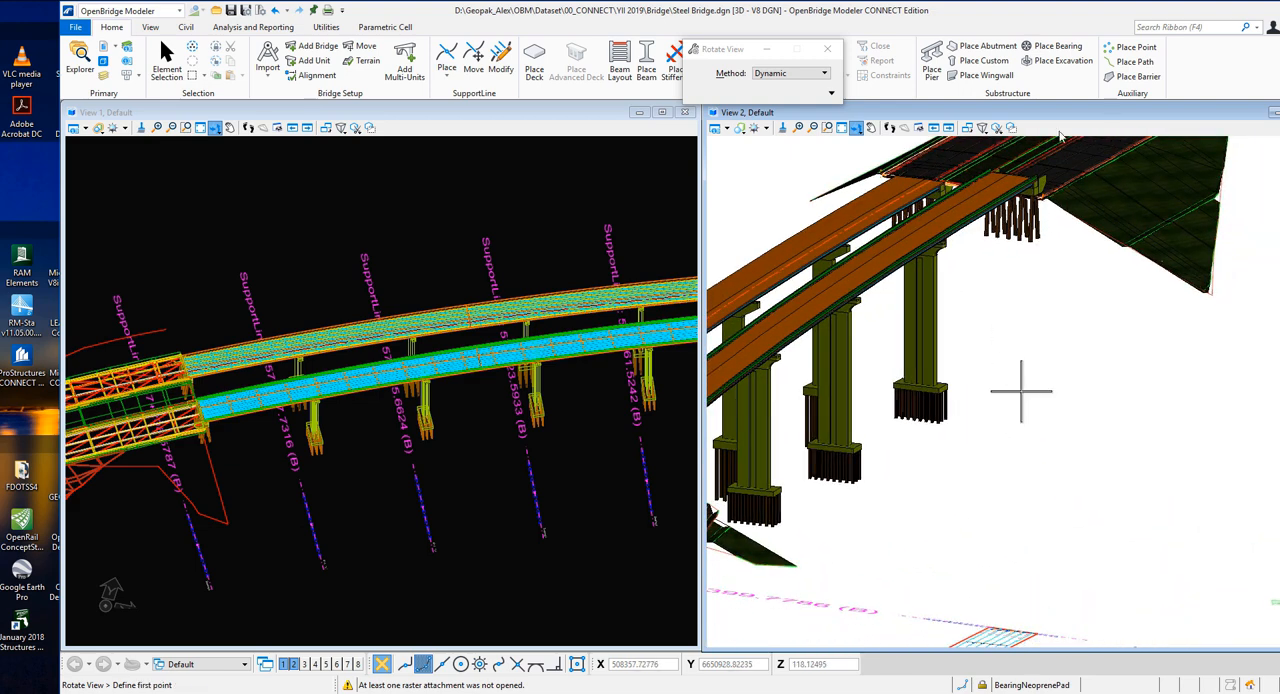
{"action": "left_click", "coordinate": [871, 127]}
{"action": "left_click_drag", "start_coordinate": [891, 444], "coordinate": [1187, 311]}
{"action": "scroll", "coordinate": [879, 331], "scroll_direction": "up", "scroll_amount": 2}
{"action": "scroll", "coordinate": [879, 331], "scroll_direction": "up", "scroll_amount": 2}
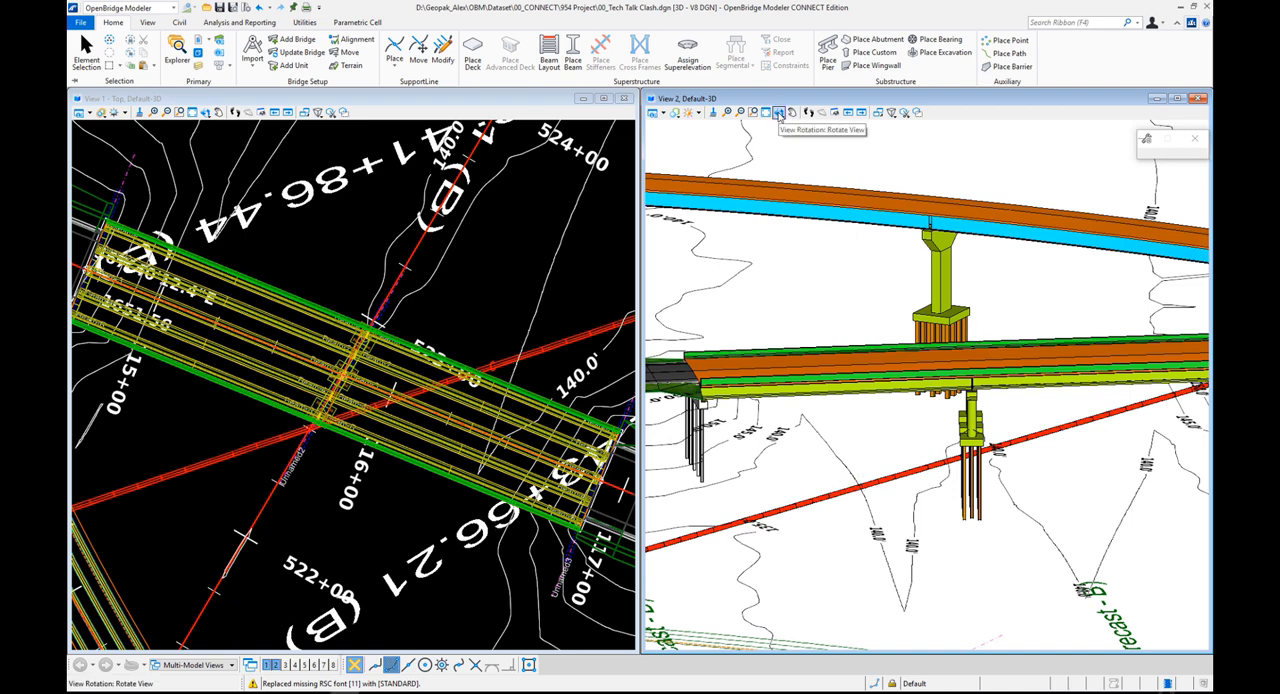
Open Clash Detection for the bridges in 00_Tech Talk Clash.dgn and process the Utilities job
{"action": "left_click", "coordinate": [778, 113]}
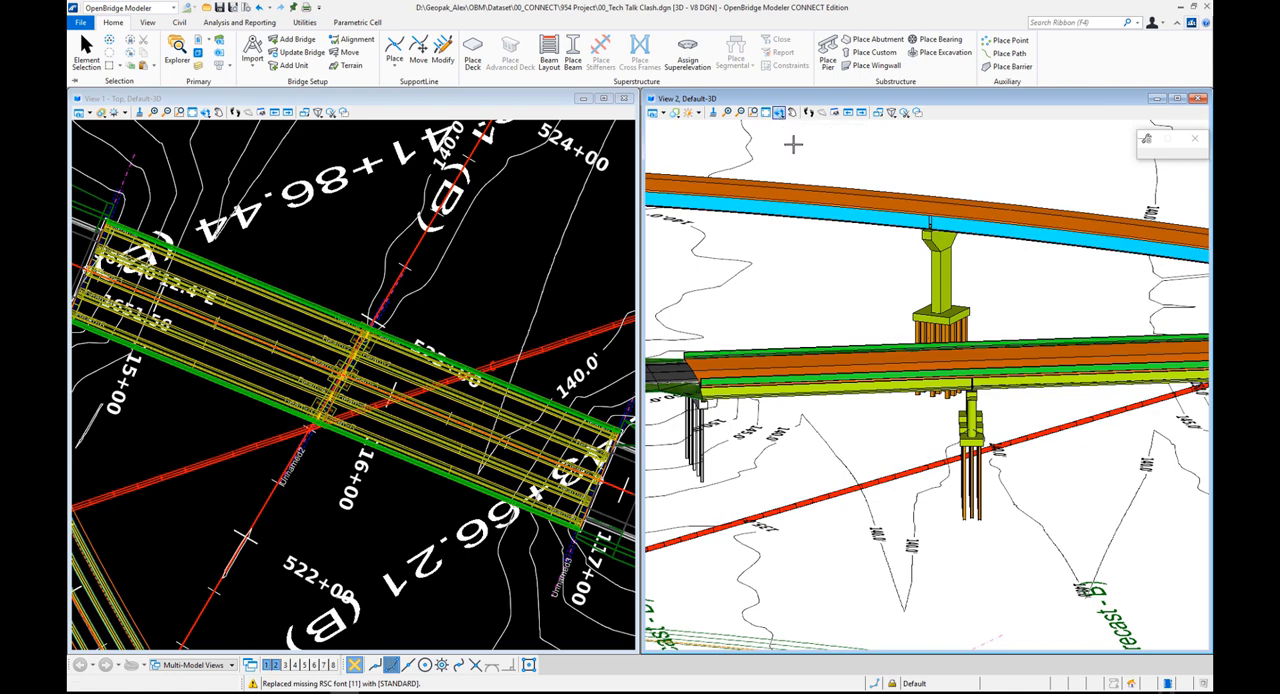
{"action": "left_click", "coordinate": [865, 316]}
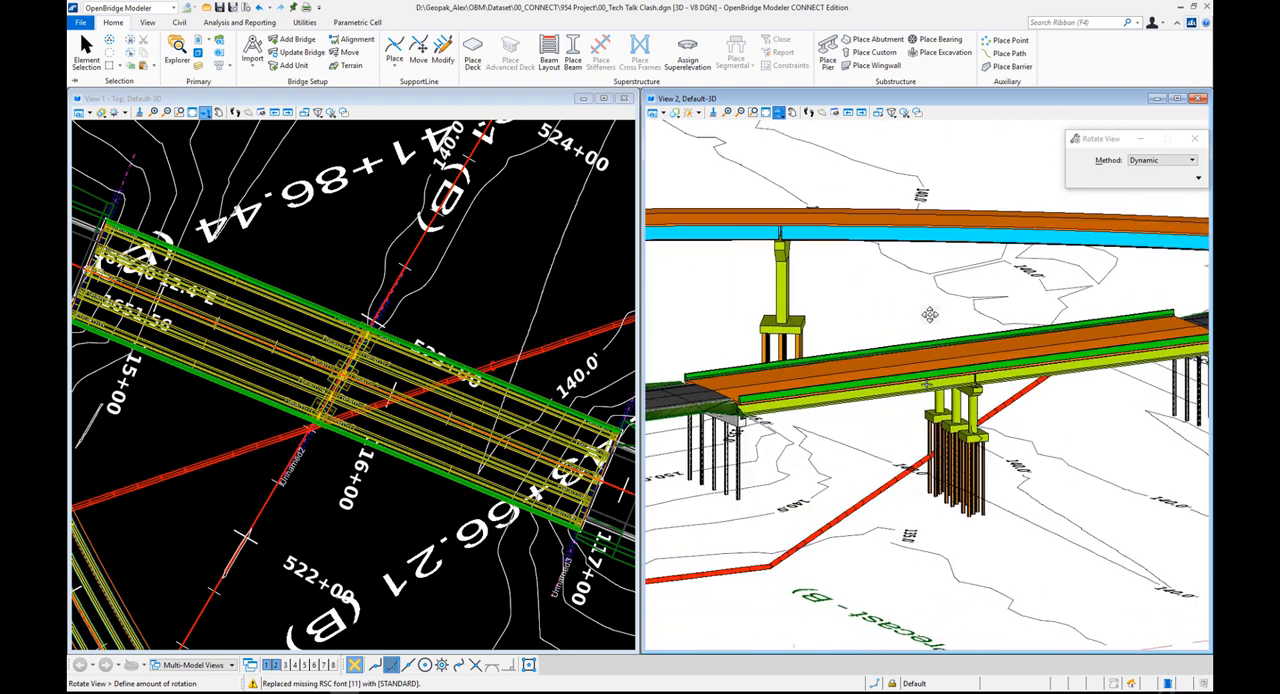
{"action": "left_click", "coordinate": [846, 193]}
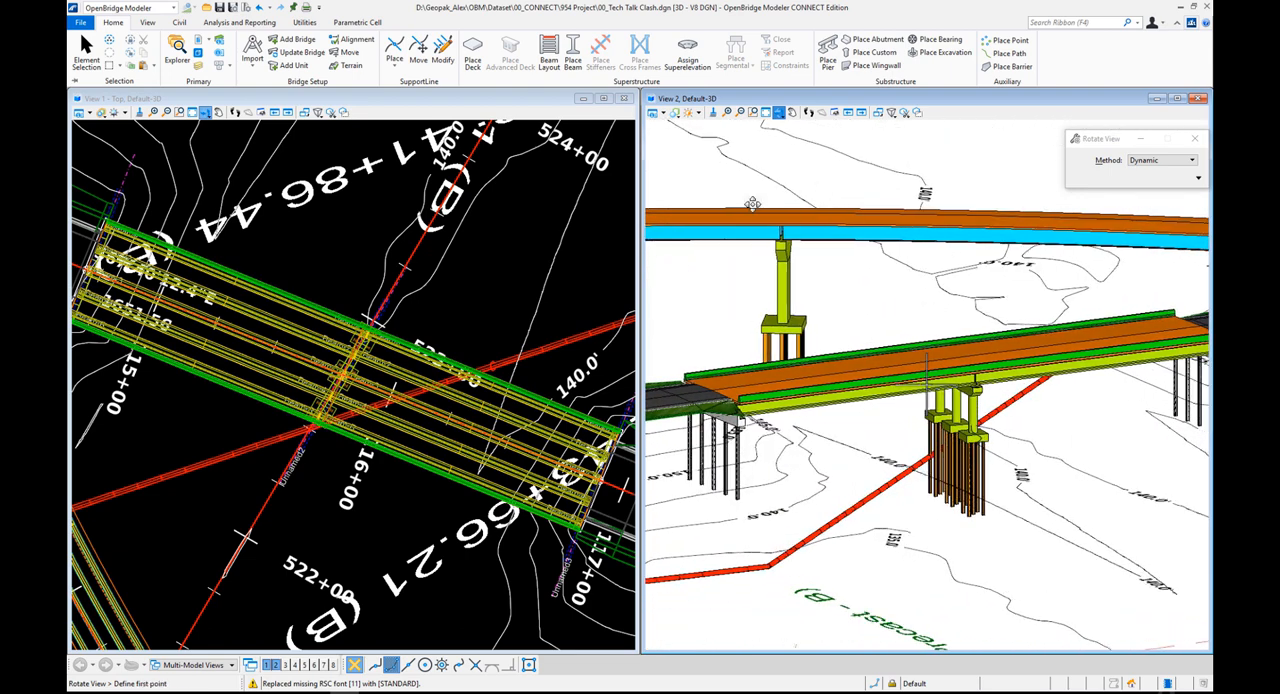
{"action": "left_click", "coordinate": [305, 24]}
{"action": "left_click", "coordinate": [753, 112]}
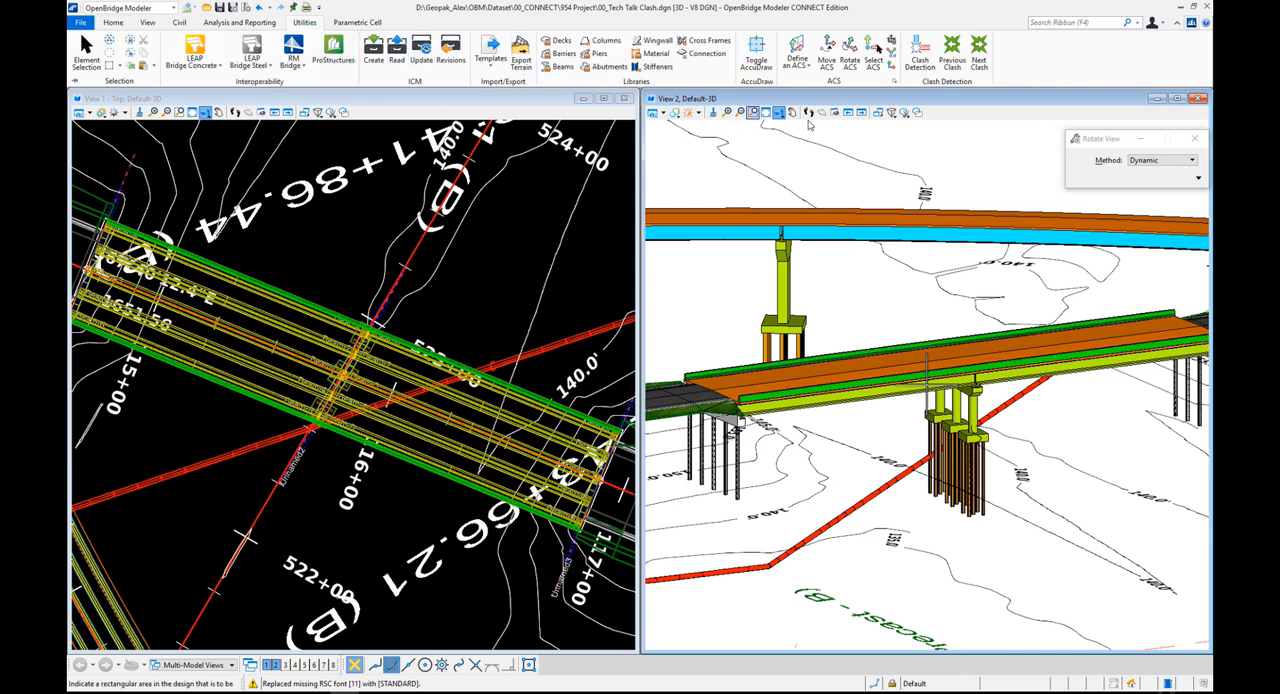
{"action": "left_click", "coordinate": [920, 52]}
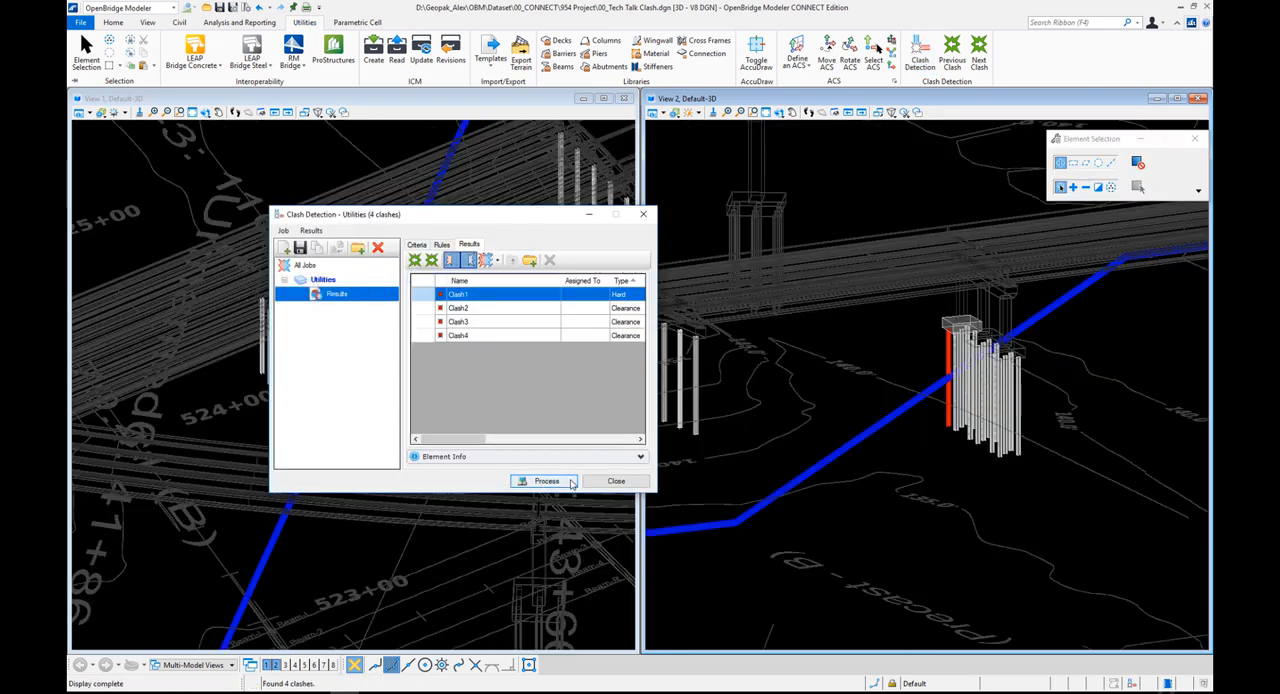
Widen the clash results to include the Clearance column, and show the clashes with their surroundings while hiding the background
{"action": "left_click_drag", "start_coordinate": [504, 219], "coordinate": [451, 247]}
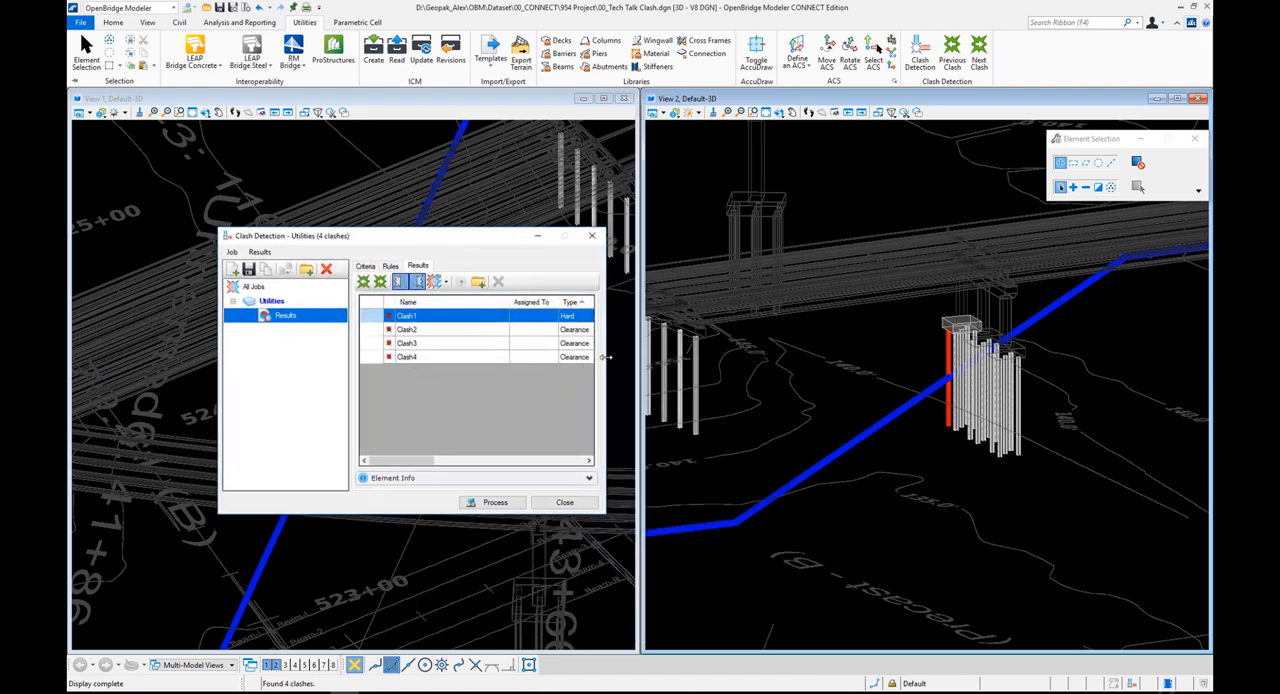
{"action": "left_click_drag", "start_coordinate": [605, 357], "coordinate": [698, 356]}
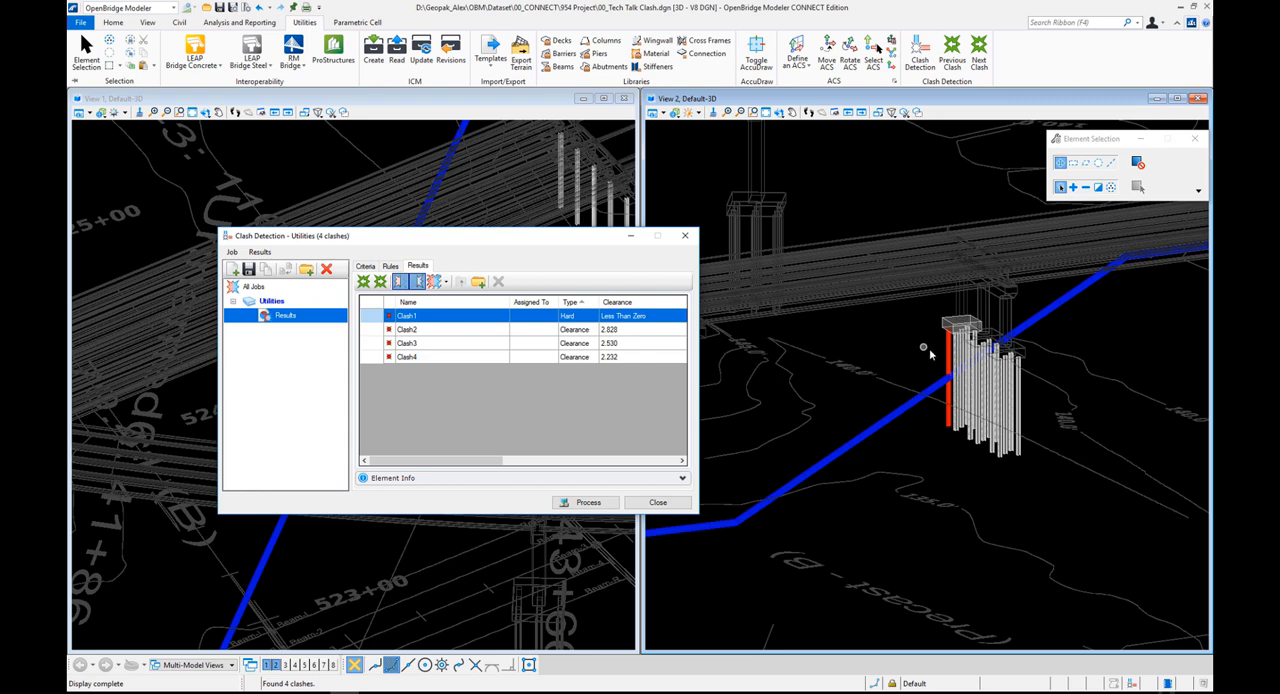
{"action": "left_click", "coordinate": [445, 282]}
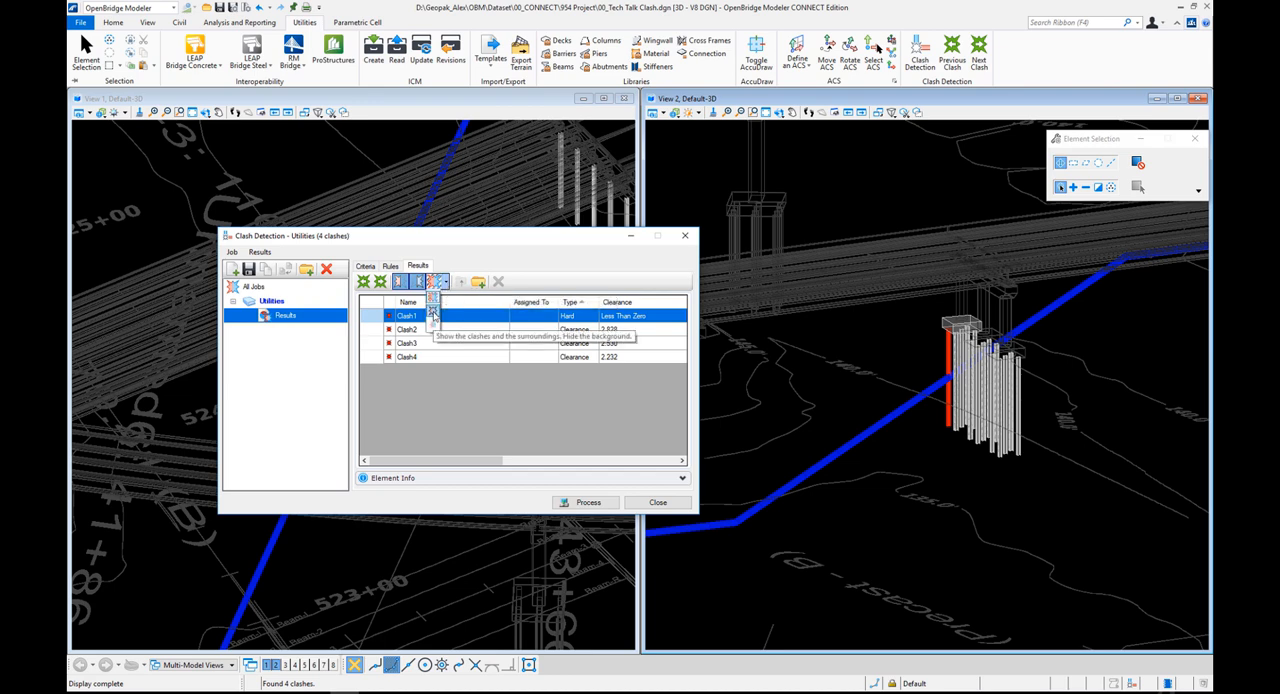
{"action": "left_click", "coordinate": [432, 313]}
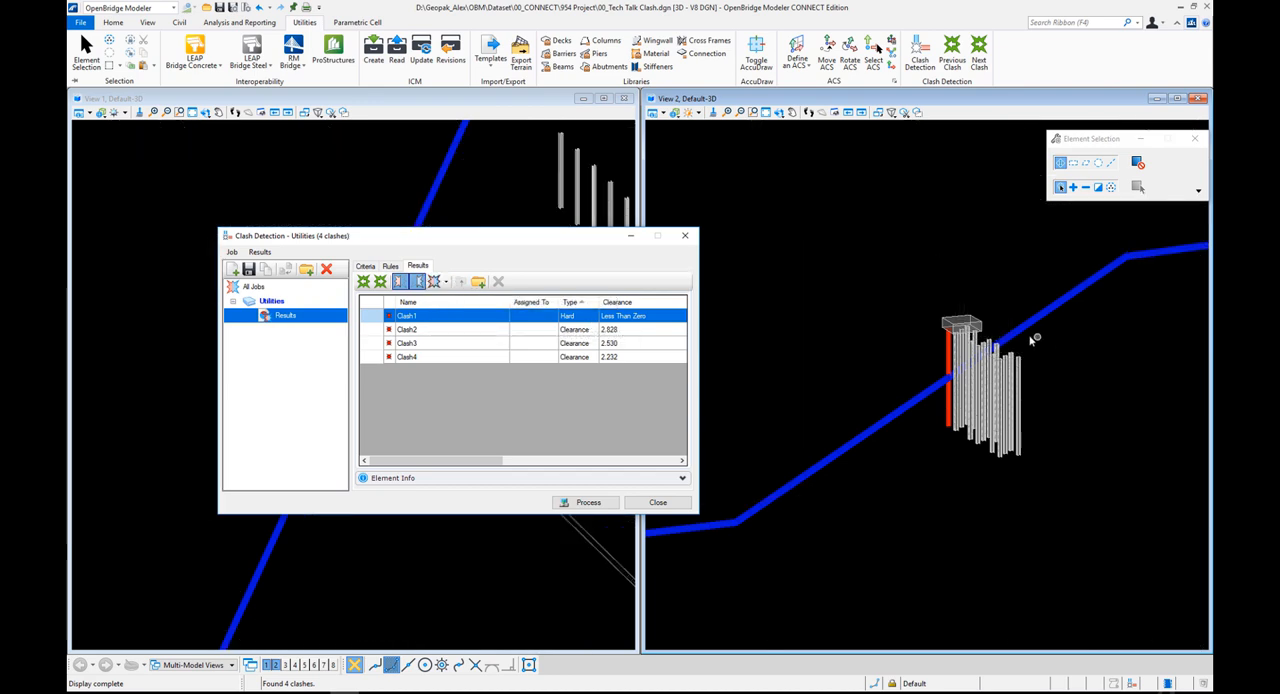
Examine Clash1 between the pier's pile and the utility line from another angle and close up in View 2
{"action": "left_click", "coordinate": [782, 116]}
{"action": "mouse_move", "coordinate": [870, 304]}
{"action": "left_mouse_down"}
{"action": "mouse_move", "coordinate": [897, 320]}
{"action": "mouse_move", "coordinate": [865, 305]}
{"action": "left_mouse_up"}
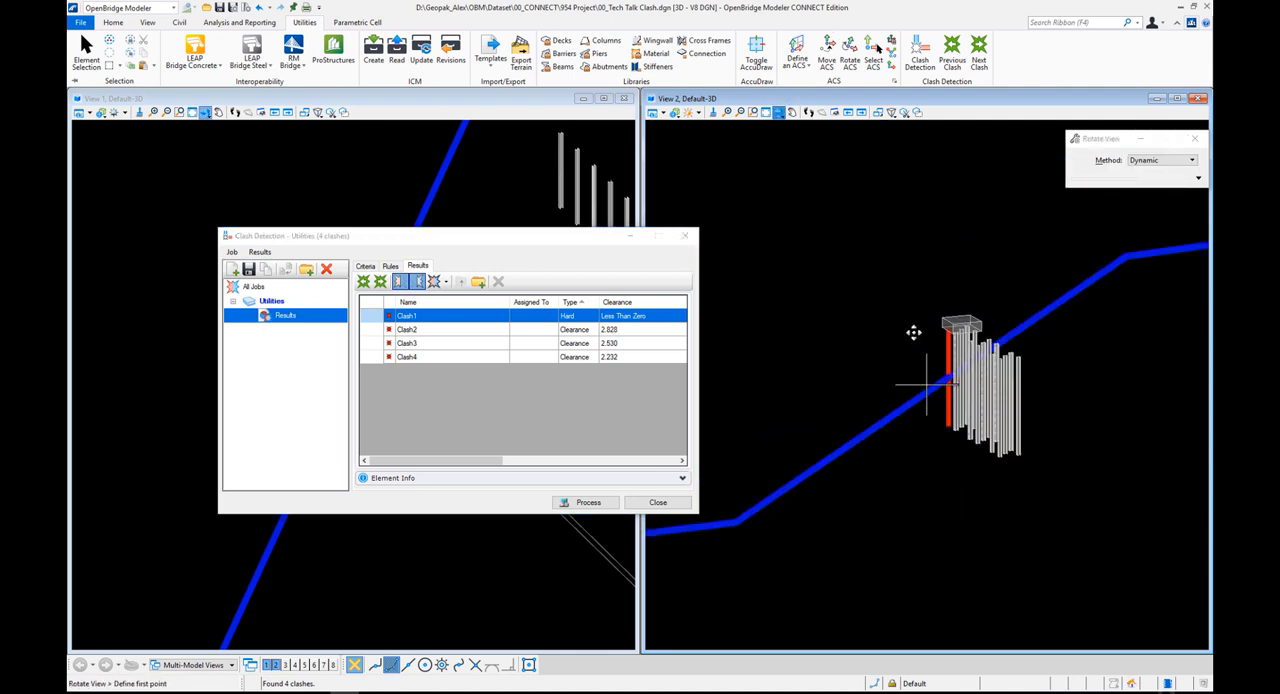
{"action": "left_click", "coordinate": [952, 322]}
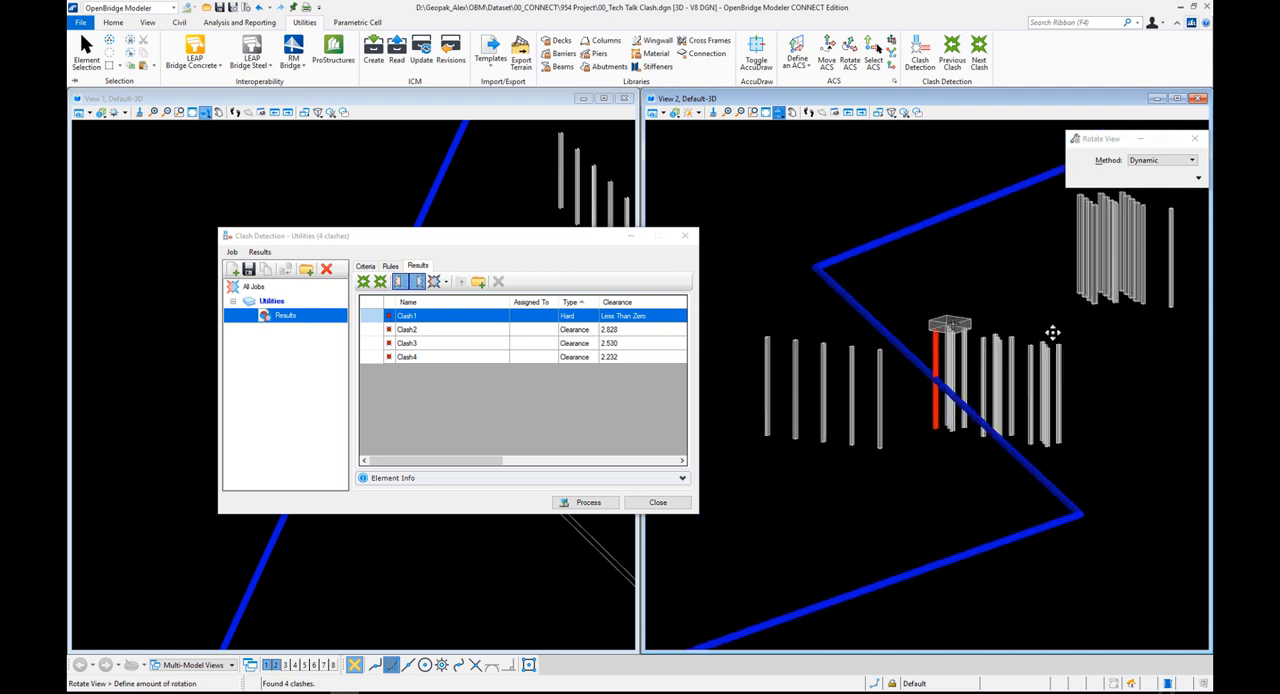
{"action": "left_click", "coordinate": [1036, 329]}
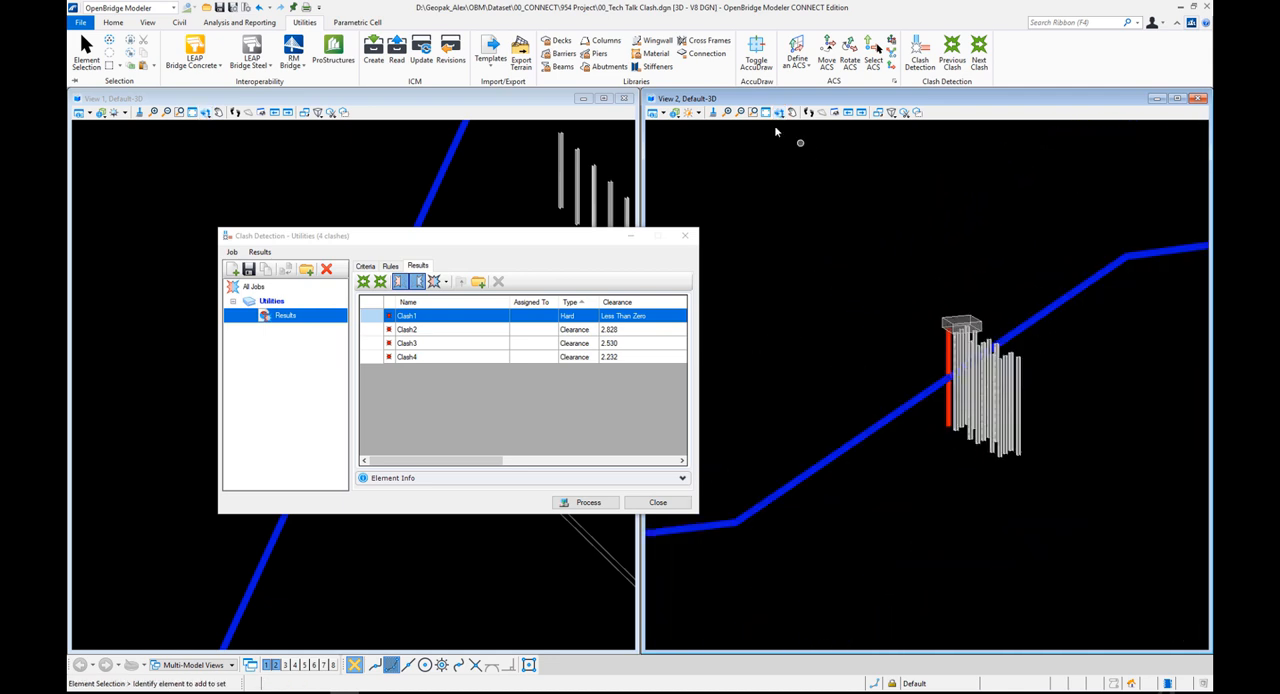
{"action": "left_click", "coordinate": [752, 112]}
{"action": "left_click", "coordinate": [885, 277]}
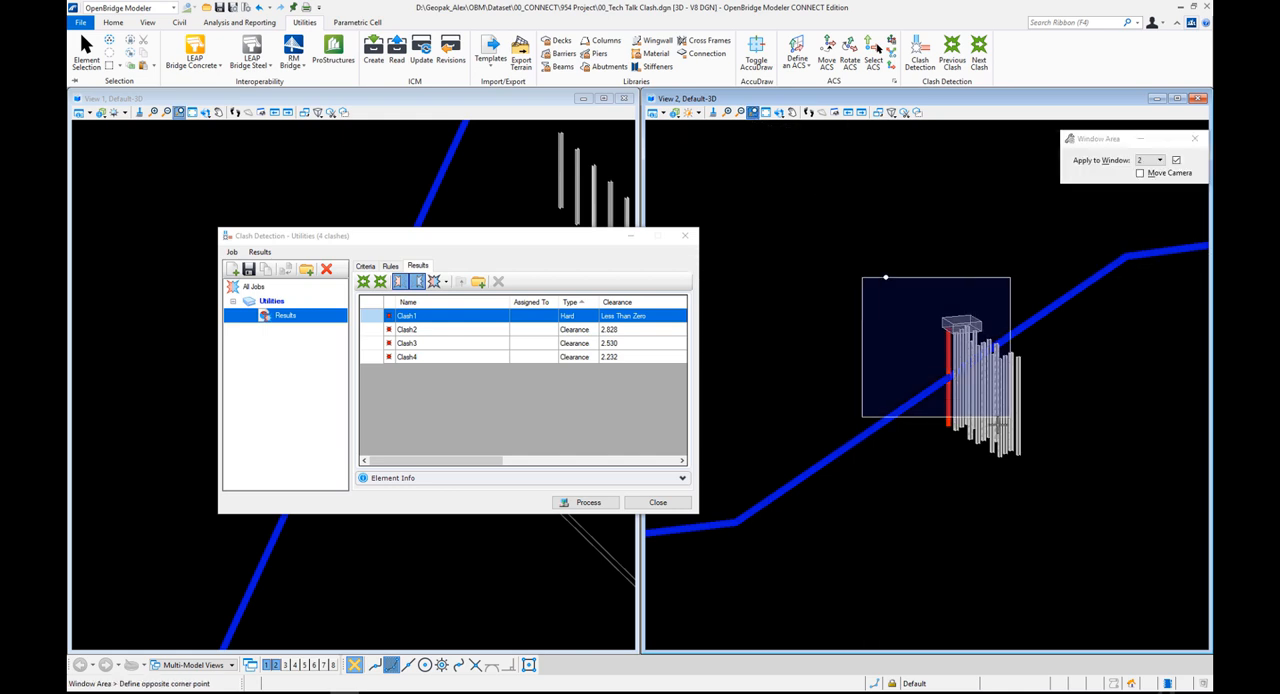
{"action": "left_click", "coordinate": [1046, 450]}
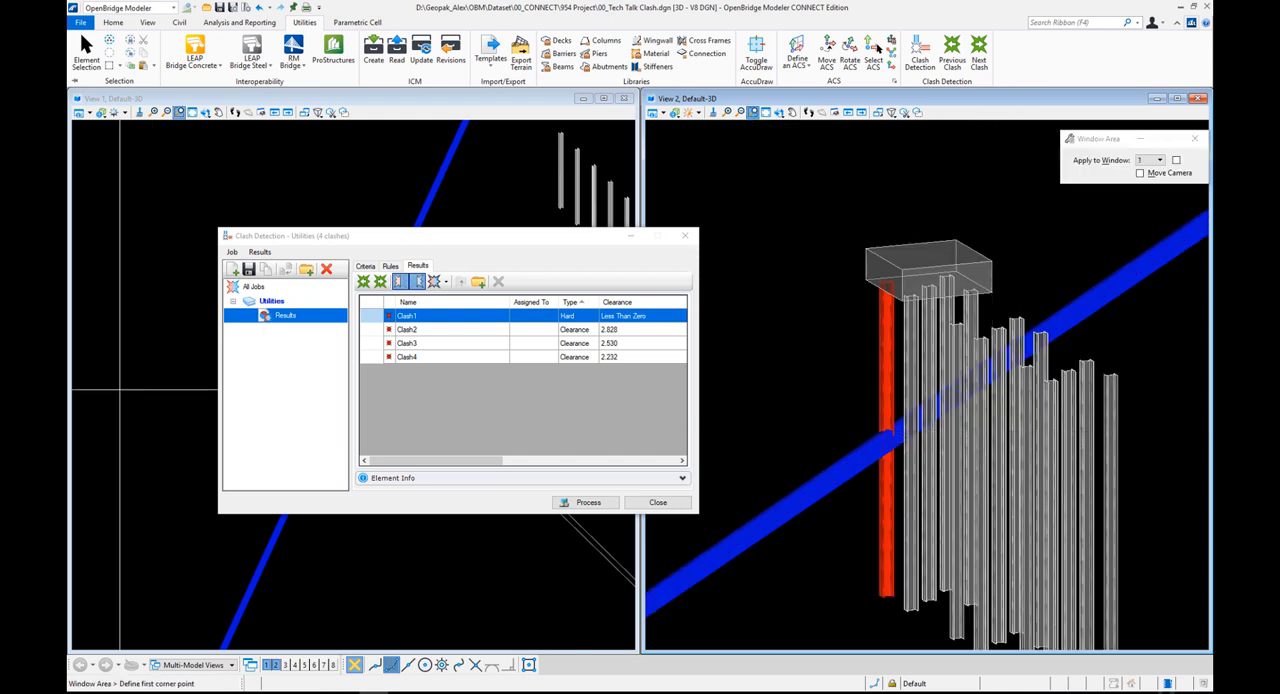
Review Clash2, Clash3 and Clash4 in the Utilities results, showing each clashing pile in the model
{"action": "left_click", "coordinate": [428, 330]}
{"action": "left_click", "coordinate": [435, 344]}
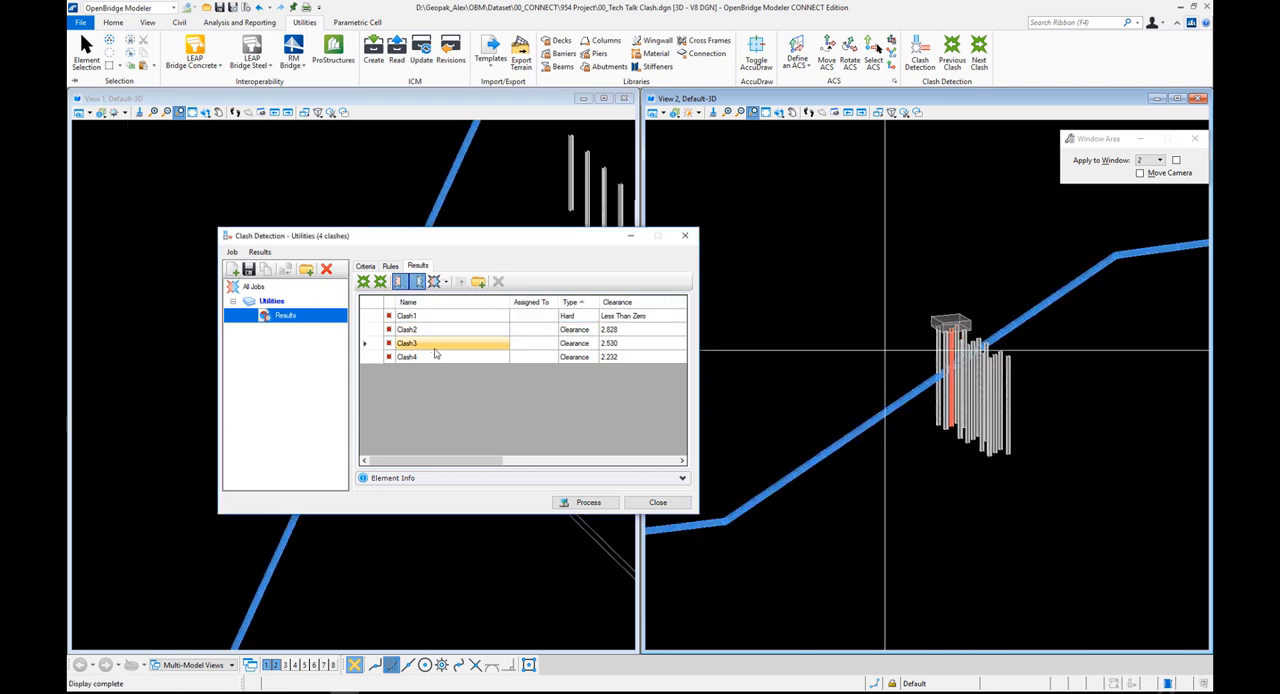
{"action": "left_click", "coordinate": [437, 357]}
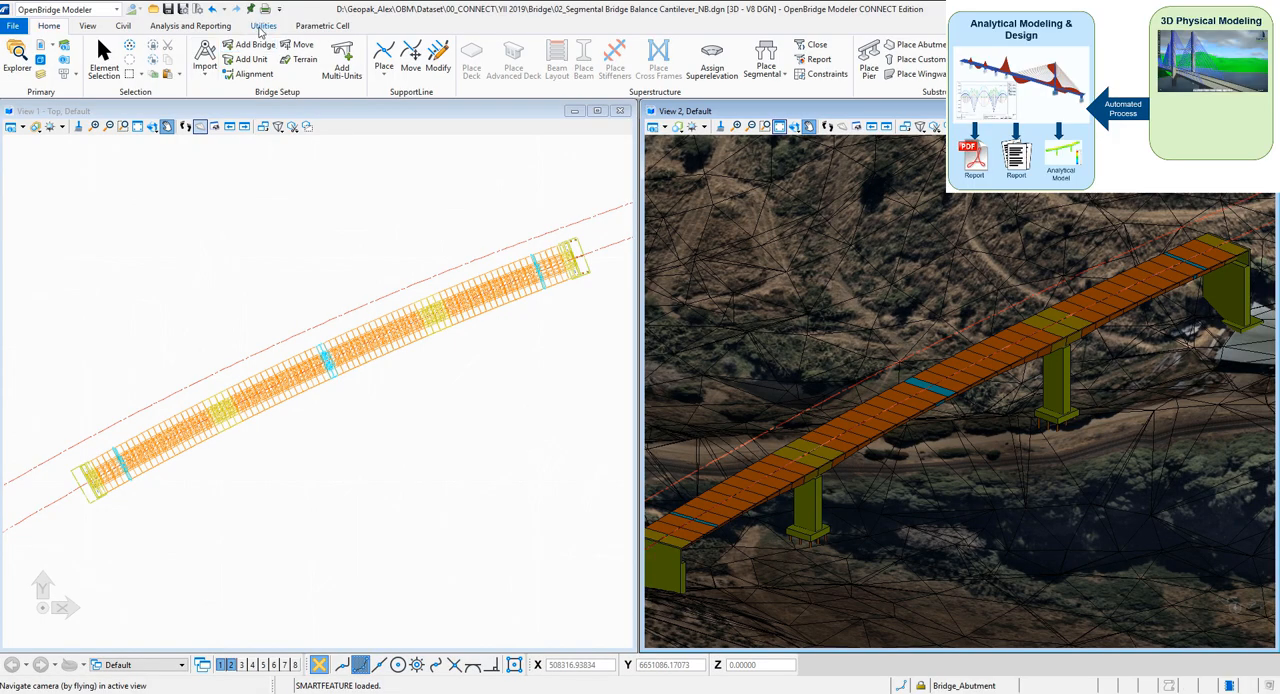
Send the segmental bridge to RM Bridge, reviewing the Abutment1 cap and Pier2 settings before connecting to RM
{"action": "left_click", "coordinate": [264, 27]}
{"action": "left_click", "coordinate": [147, 68]}
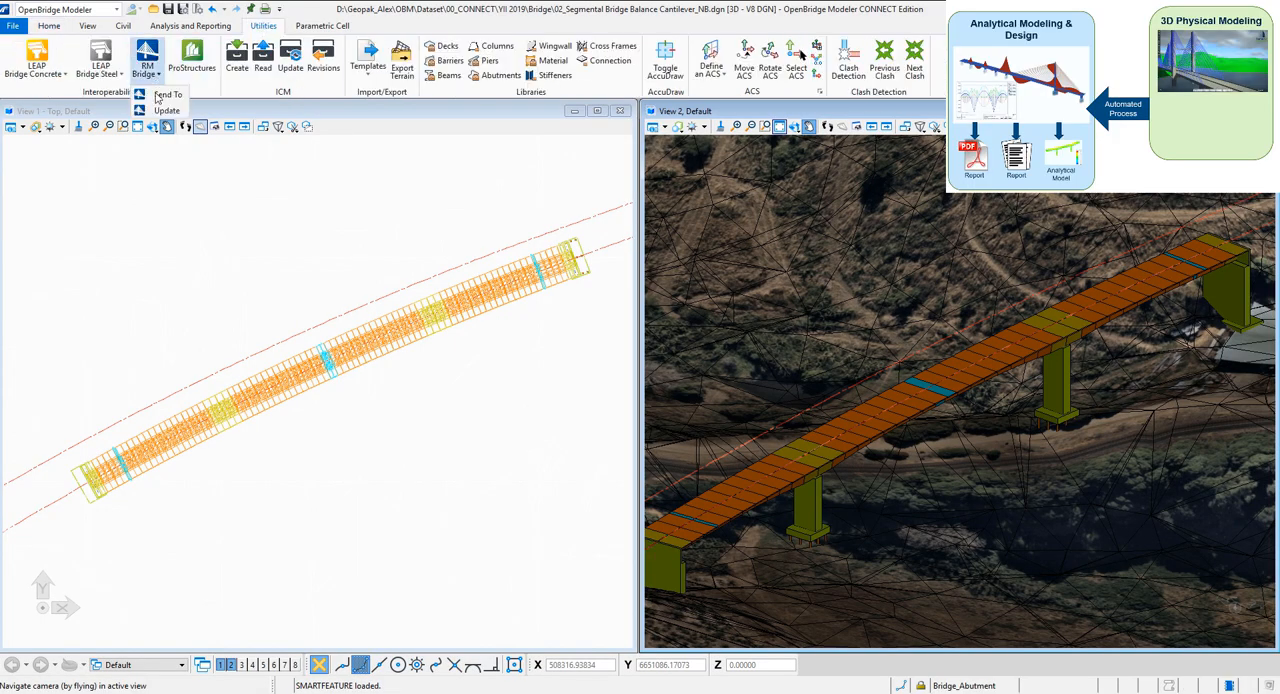
{"action": "left_click", "coordinate": [163, 95]}
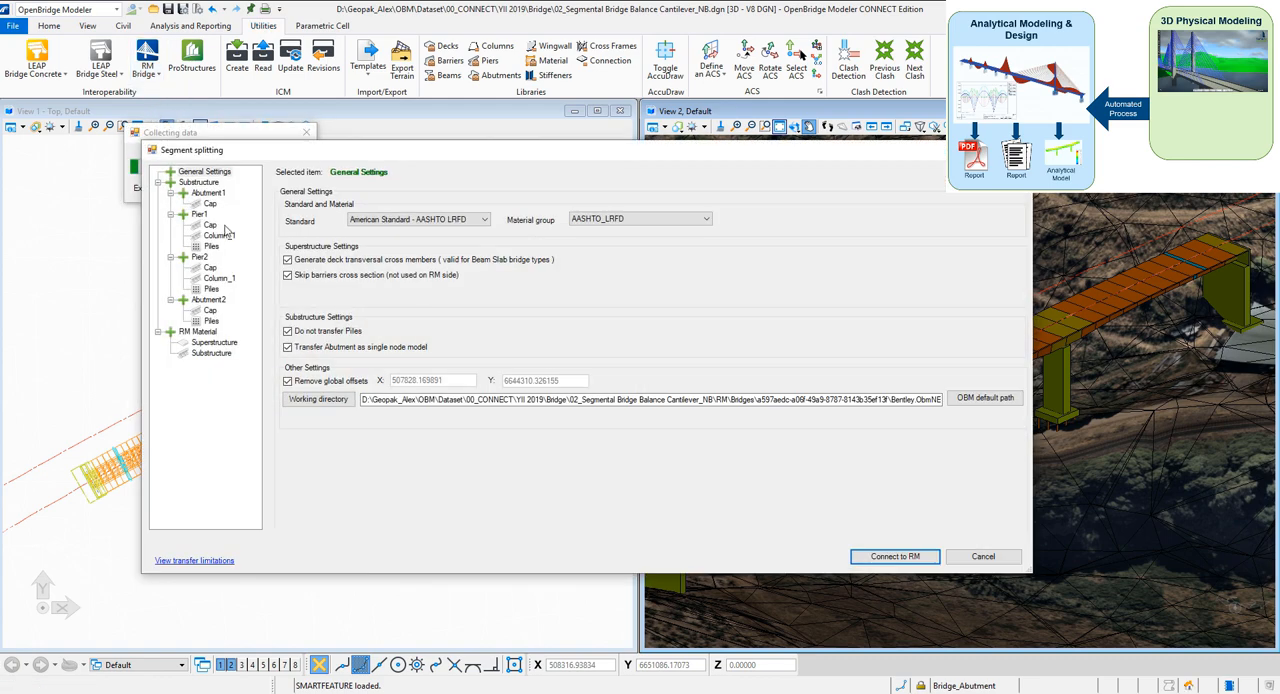
{"action": "left_click", "coordinate": [210, 203]}
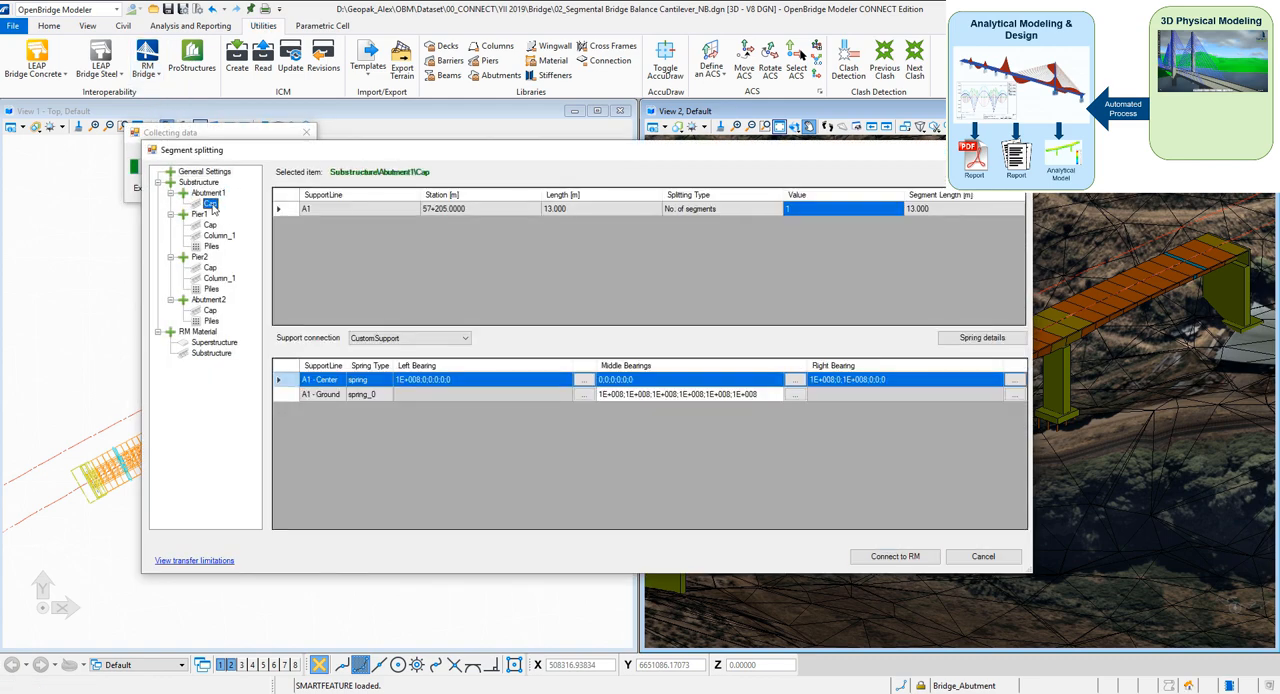
{"action": "left_click", "coordinate": [199, 258]}
{"action": "left_click", "coordinate": [887, 556]}
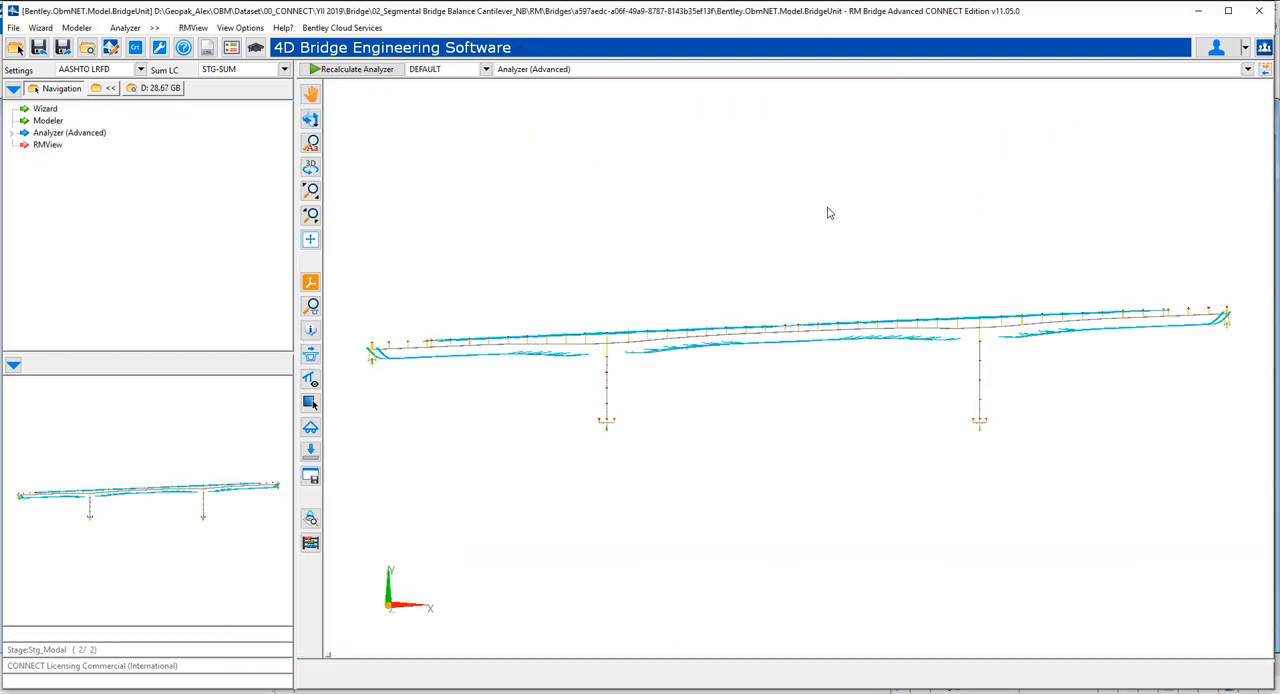
Rotate the RM Bridge model to an oblique 3D view and draw its element bodies with transparency and cross sections
{"action": "left_click", "coordinate": [311, 119]}
{"action": "left_click_drag", "start_coordinate": [810, 355], "coordinate": [626, 348]}
{"action": "right_click", "coordinate": [626, 346]}
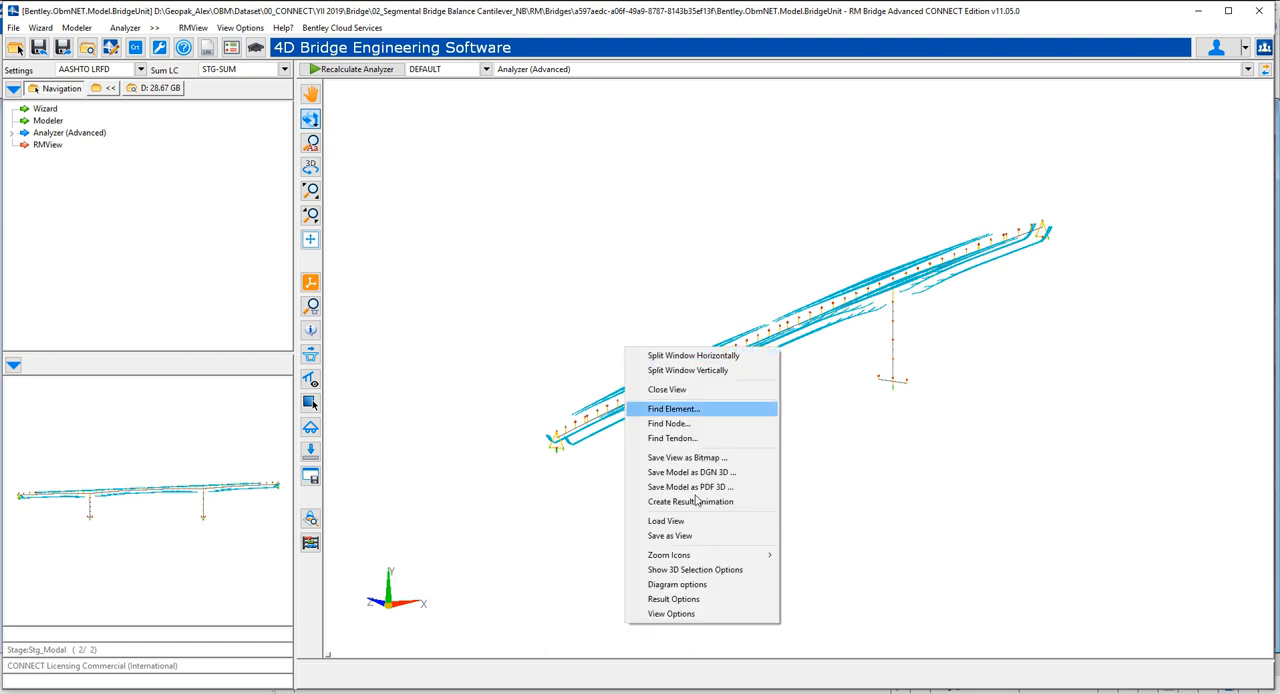
{"action": "left_click", "coordinate": [672, 614]}
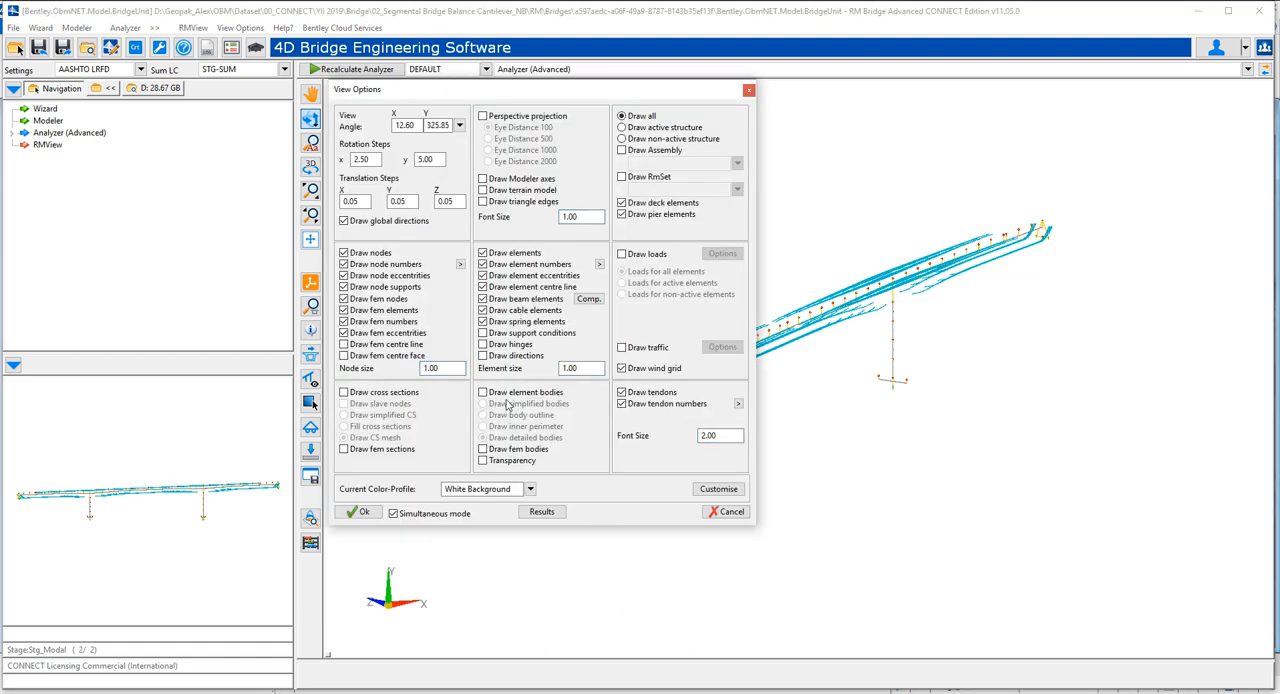
{"action": "left_click", "coordinate": [484, 393]}
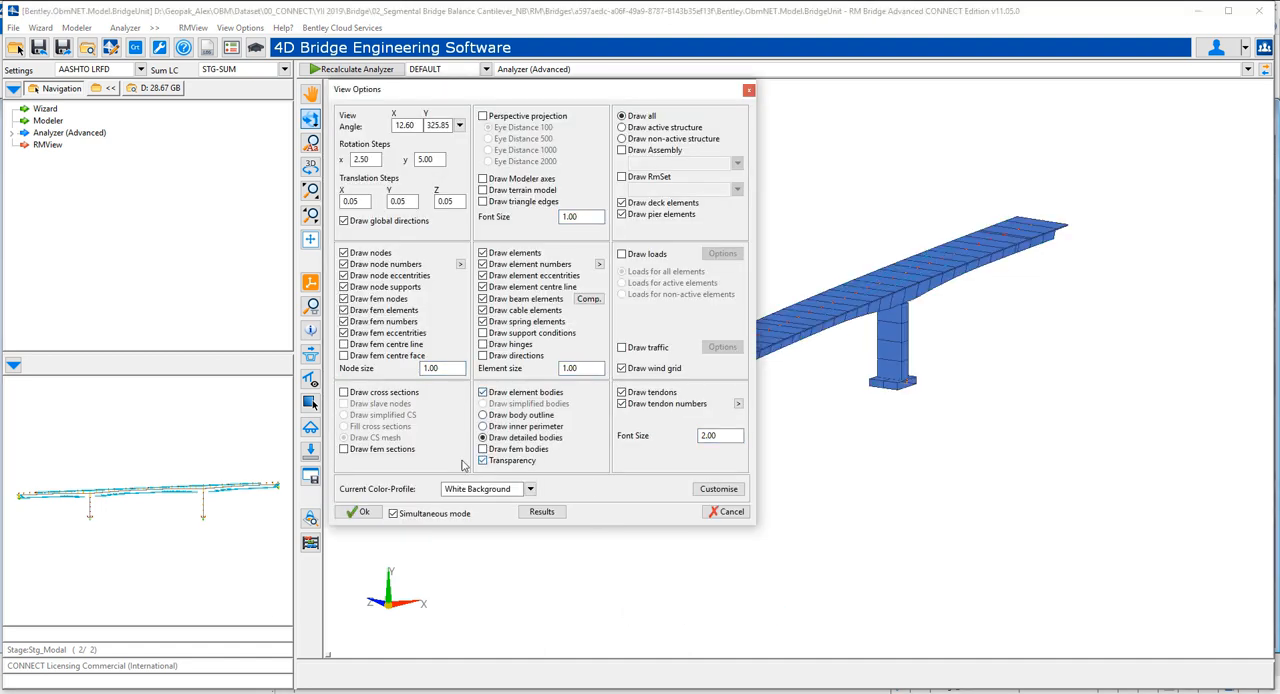
{"action": "left_click", "coordinate": [344, 393]}
{"action": "left_click", "coordinate": [362, 512]}
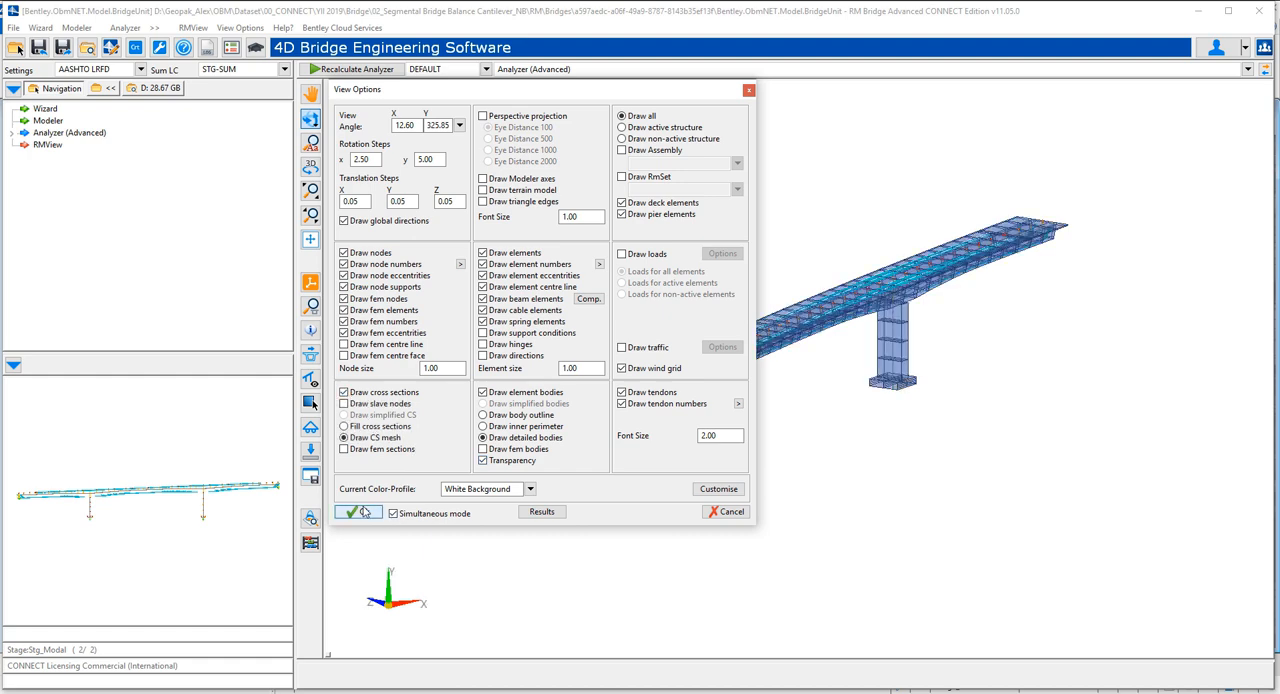
Display beam force diagrams on the bridge, going through Nx, Qz, My and Mz, and accept the result presentation
{"action": "scroll", "coordinate": [697, 355], "scroll_direction": "up", "scroll_amount": 8}
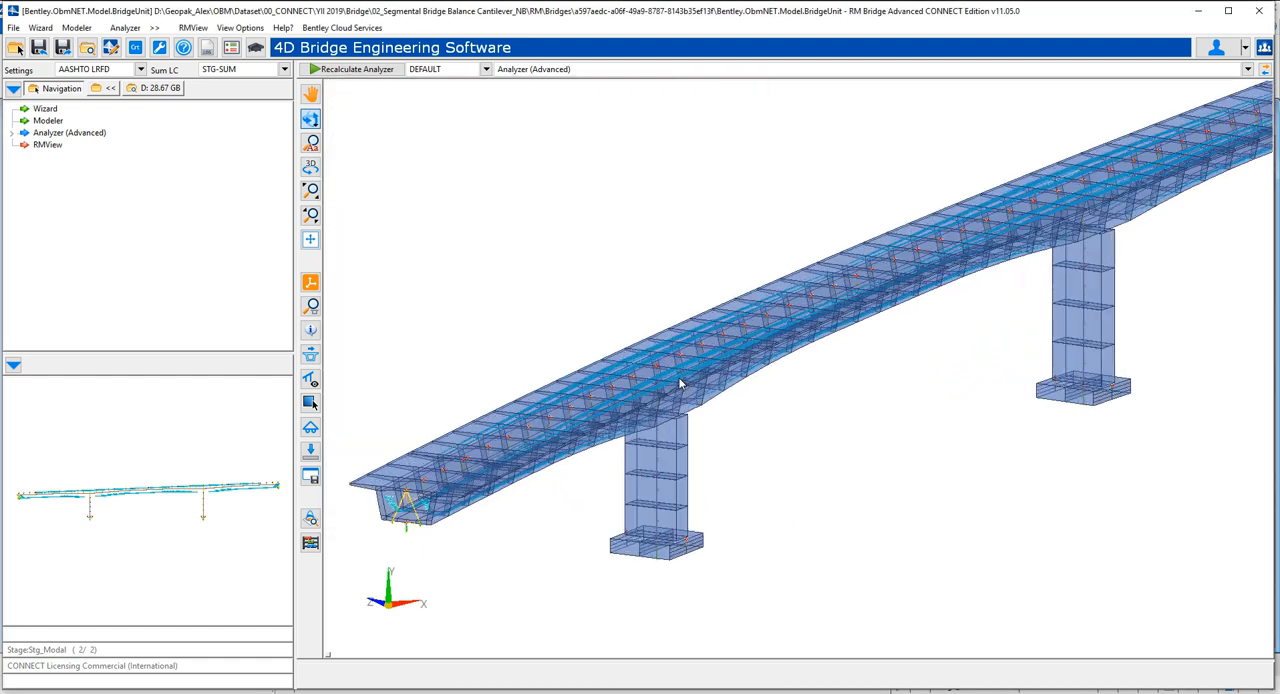
{"action": "left_click_drag", "start_coordinate": [632, 435], "coordinate": [826, 420]}
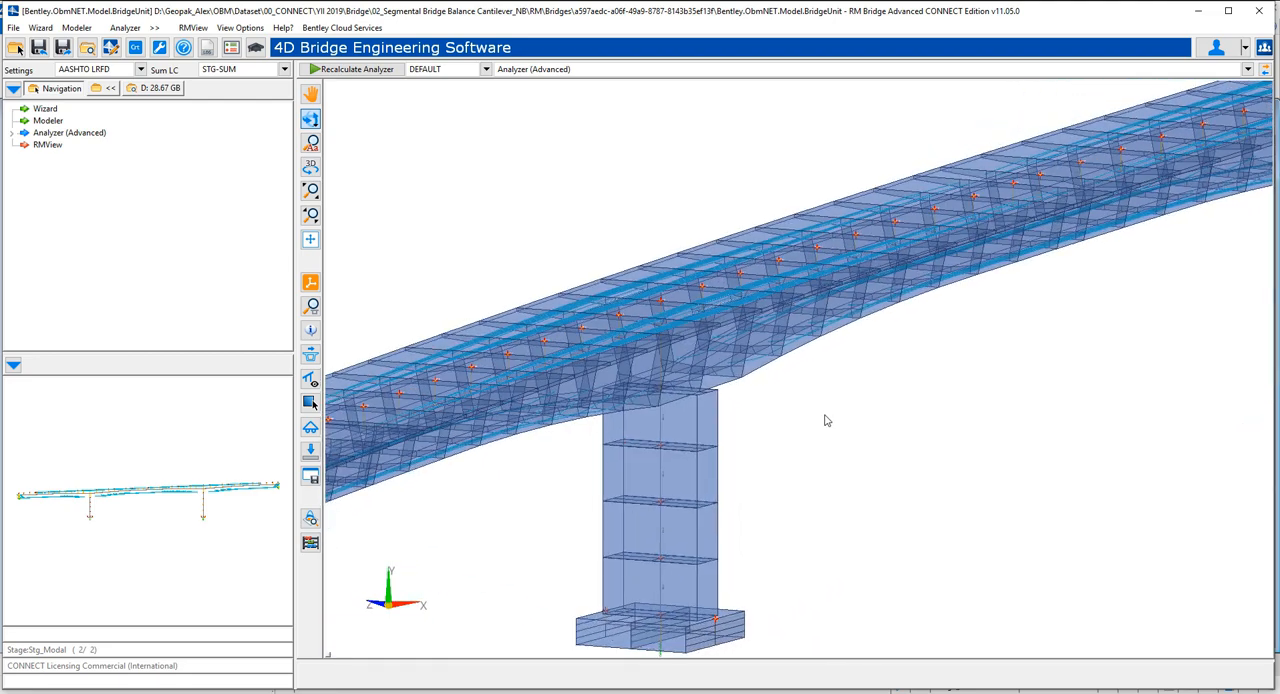
{"action": "scroll", "coordinate": [826, 420], "scroll_direction": "down", "scroll_amount": 2}
{"action": "left_click", "coordinate": [310, 519]}
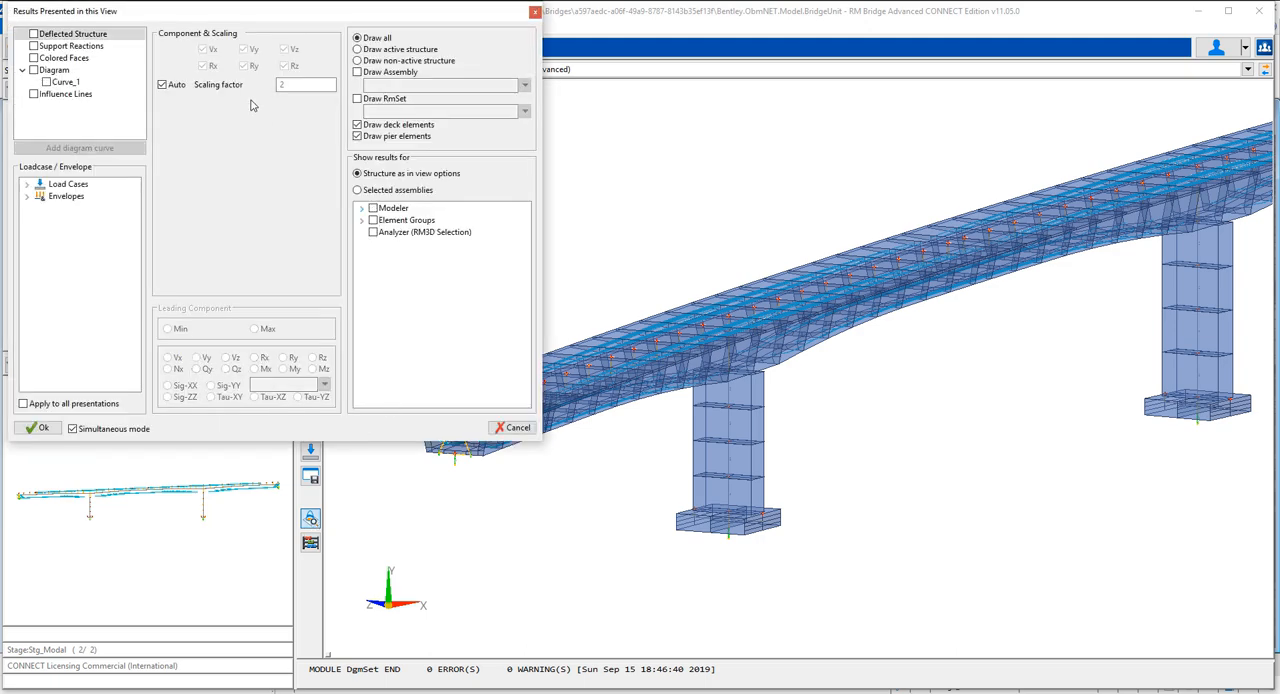
{"action": "left_click", "coordinate": [34, 71]}
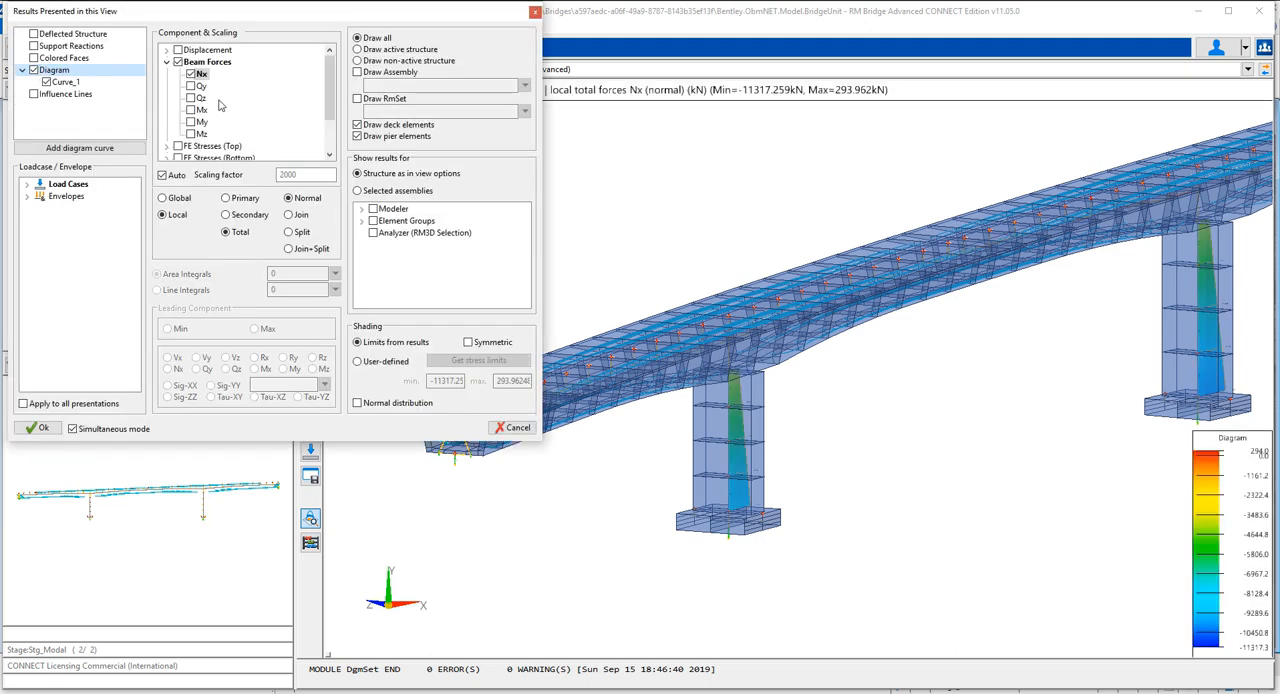
{"action": "left_click", "coordinate": [199, 99]}
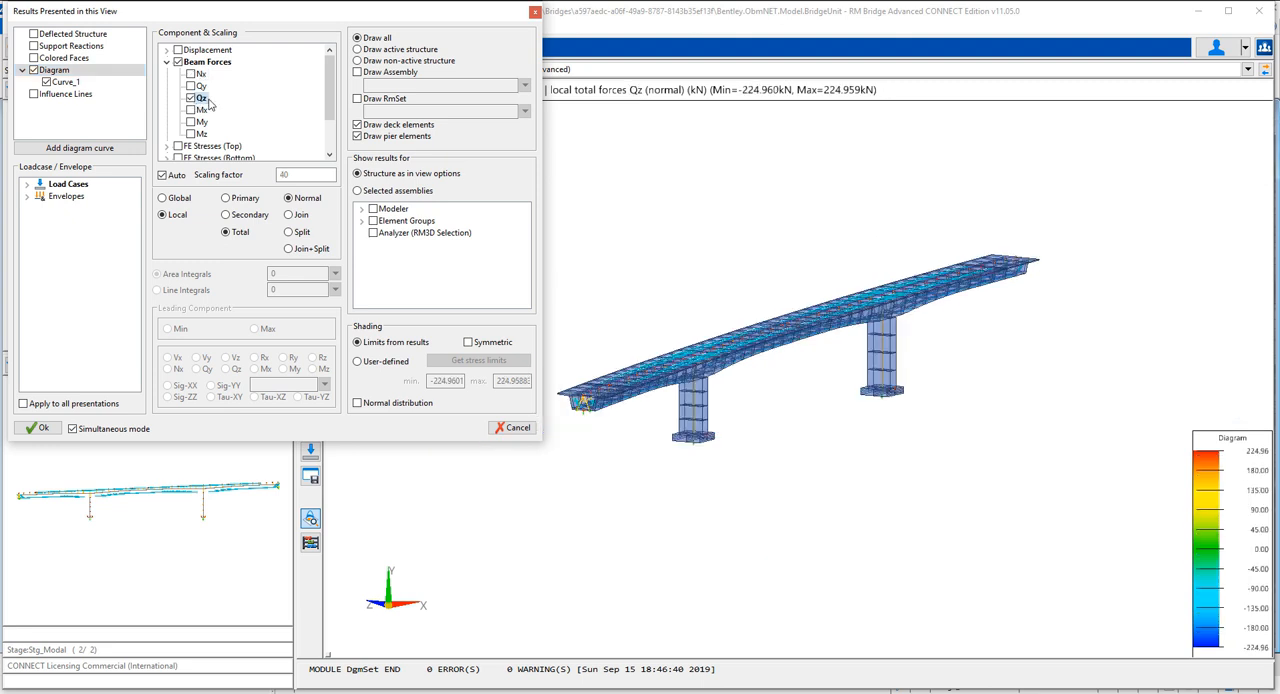
{"action": "left_click", "coordinate": [191, 122]}
{"action": "left_click", "coordinate": [191, 134]}
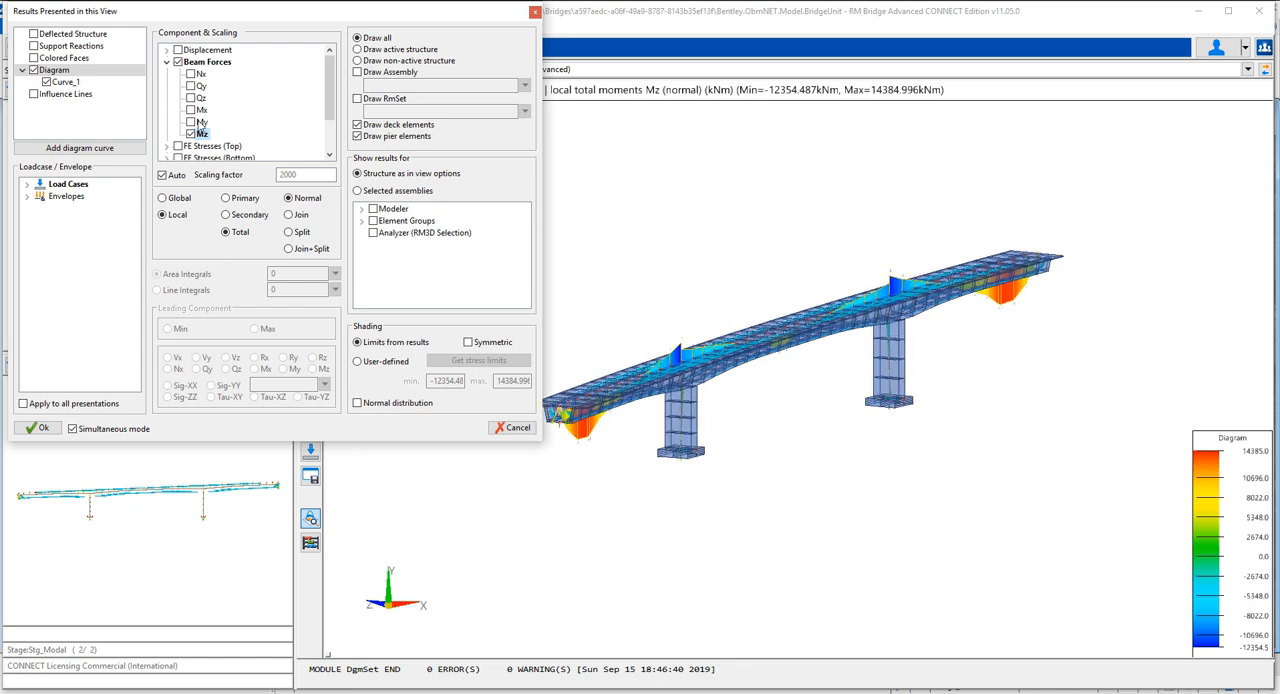
{"action": "scroll", "coordinate": [330, 116], "scroll_direction": "down", "scroll_amount": 2}
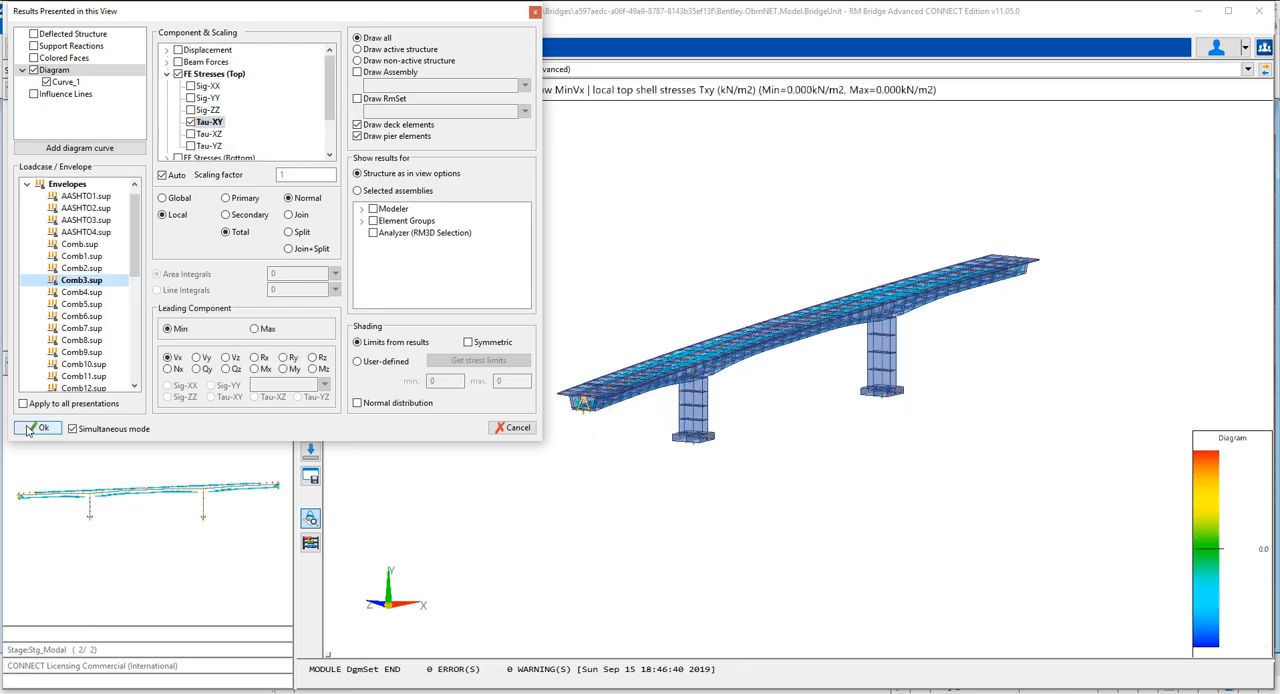
{"action": "left_click", "coordinate": [38, 428]}
{"action": "scroll", "coordinate": [724, 337], "scroll_direction": "up", "scroll_amount": 6}
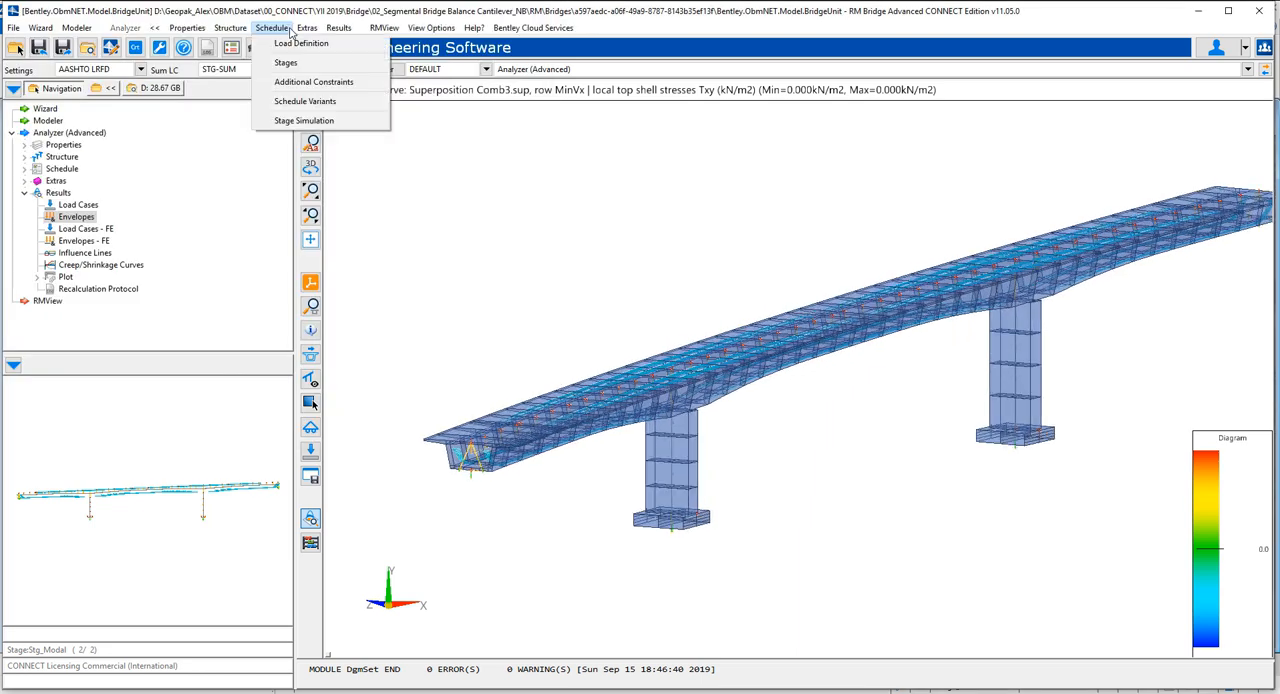
Export the tendons to OpenBridge Modeler into OBM_RM_Geometry.xml with a subdivision step of 0.200 m
{"action": "mouse_move", "coordinate": [310, 35]}
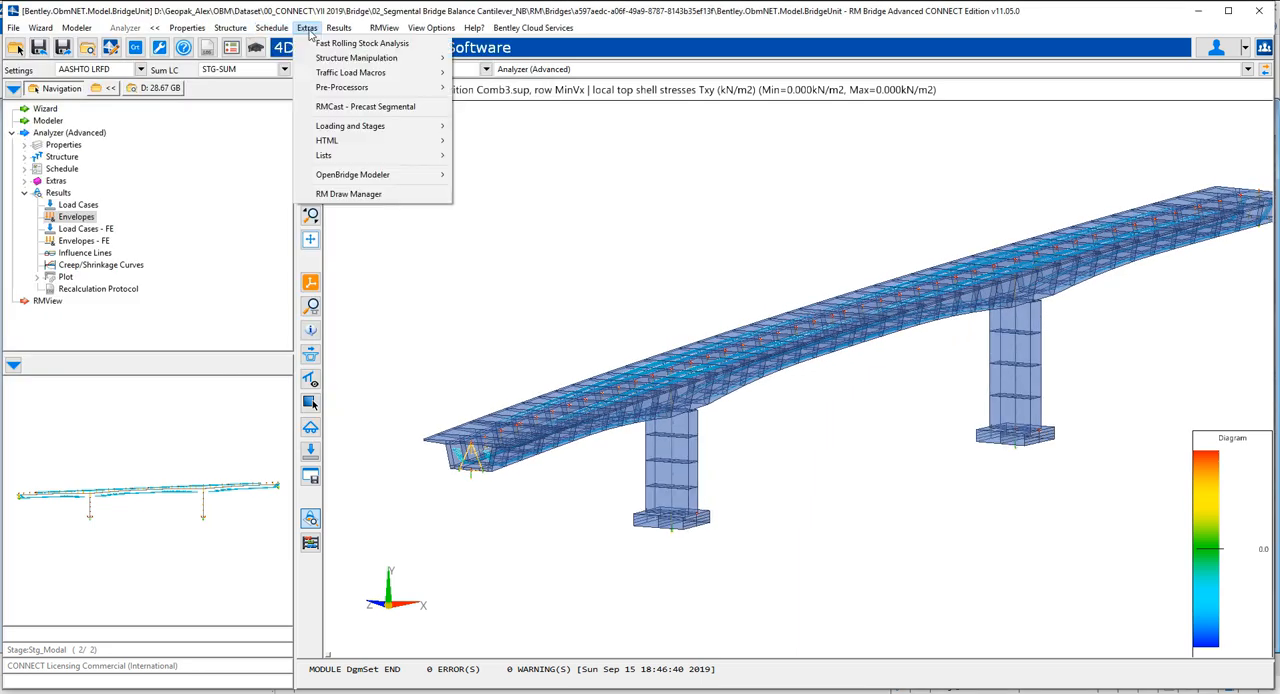
{"action": "mouse_move", "coordinate": [380, 174]}
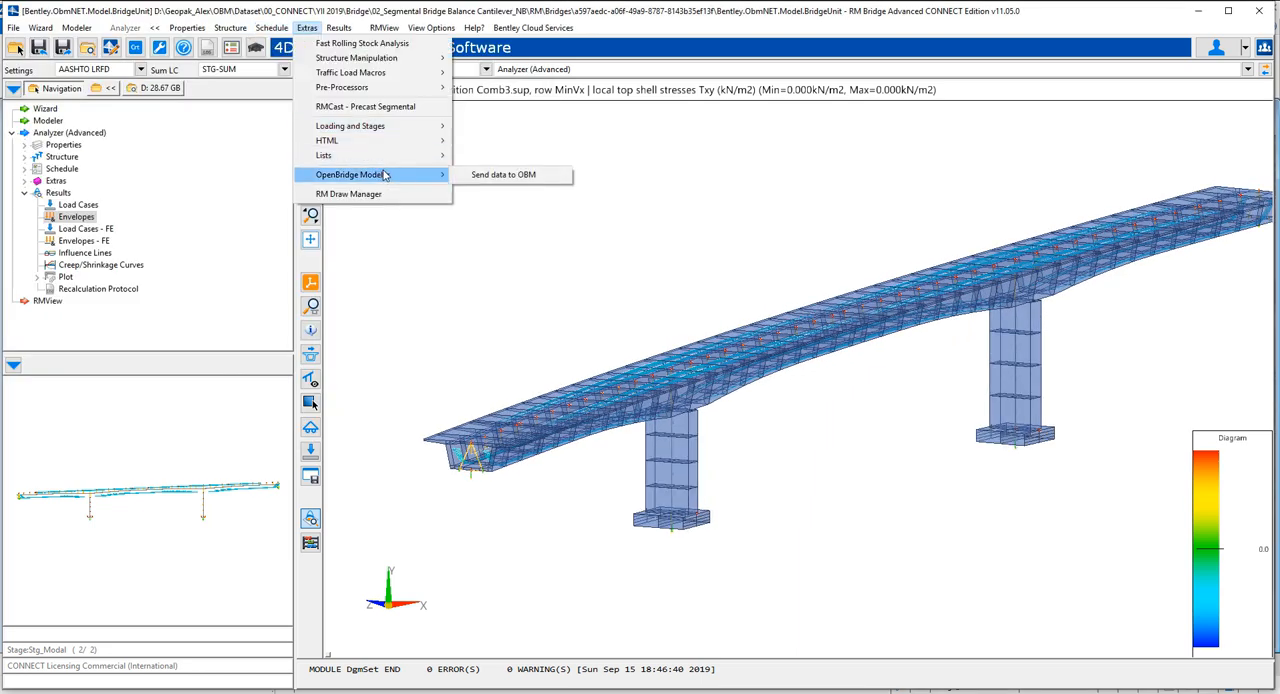
{"action": "left_click", "coordinate": [507, 176]}
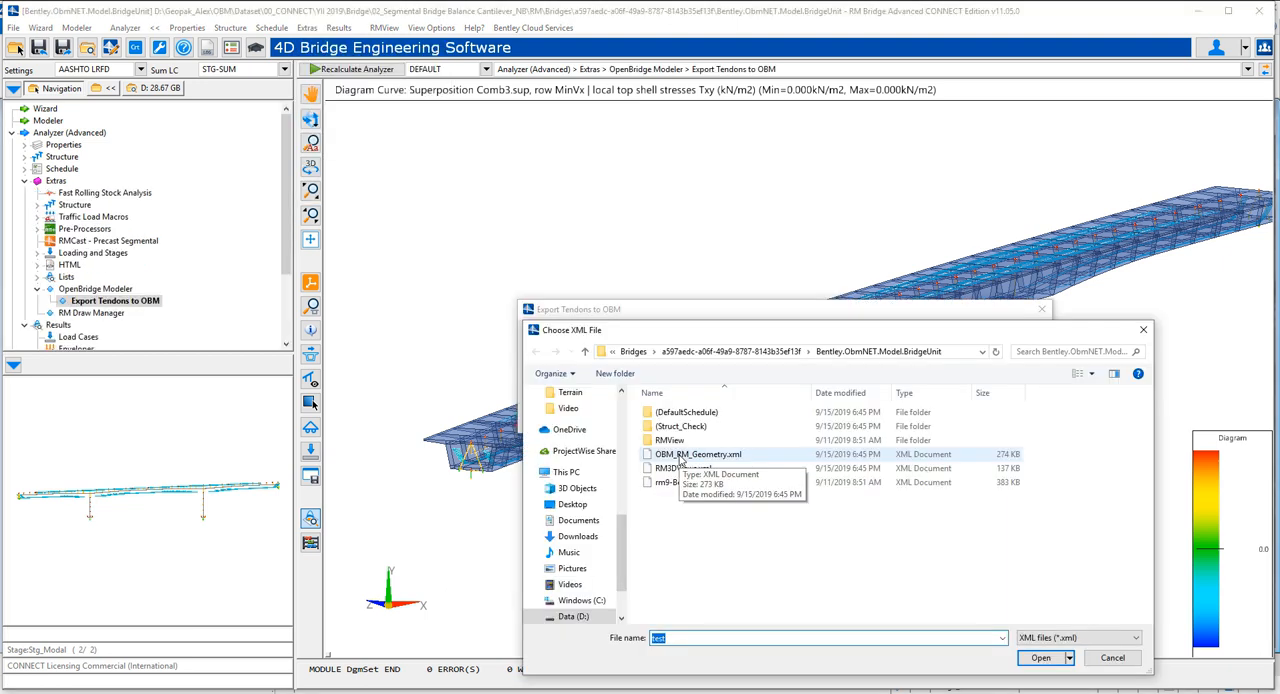
{"action": "left_click", "coordinate": [684, 456]}
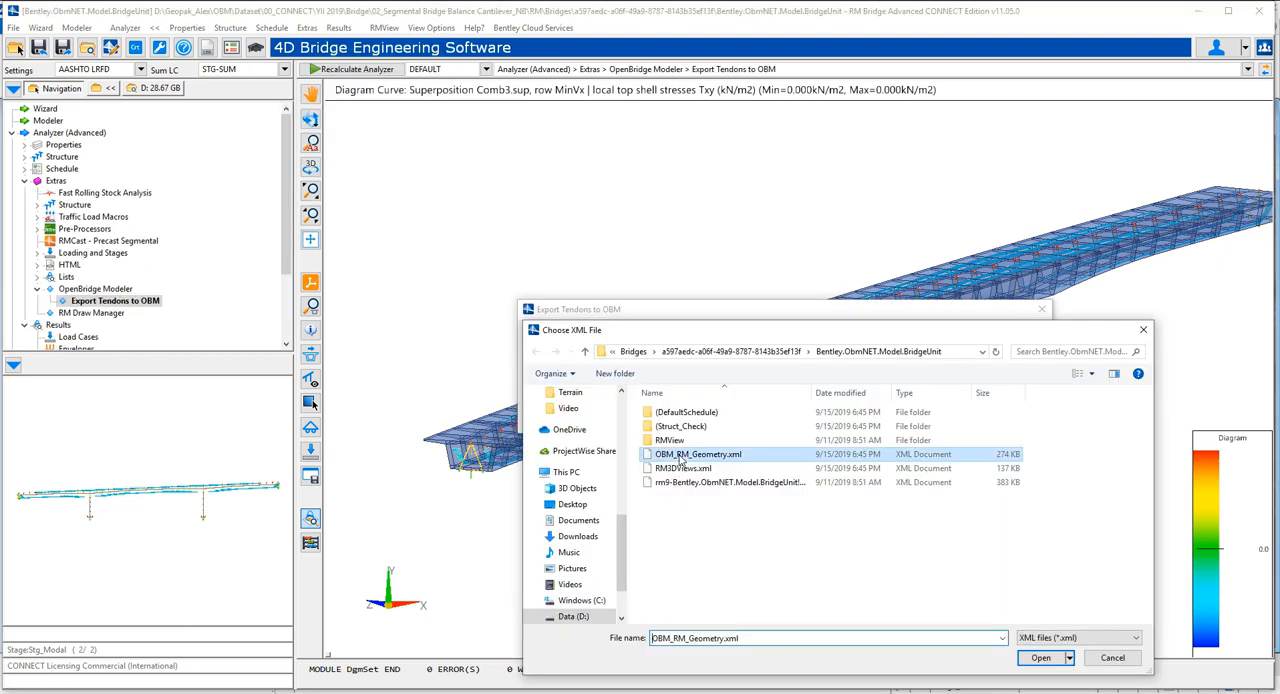
{"action": "left_click", "coordinate": [1040, 657]}
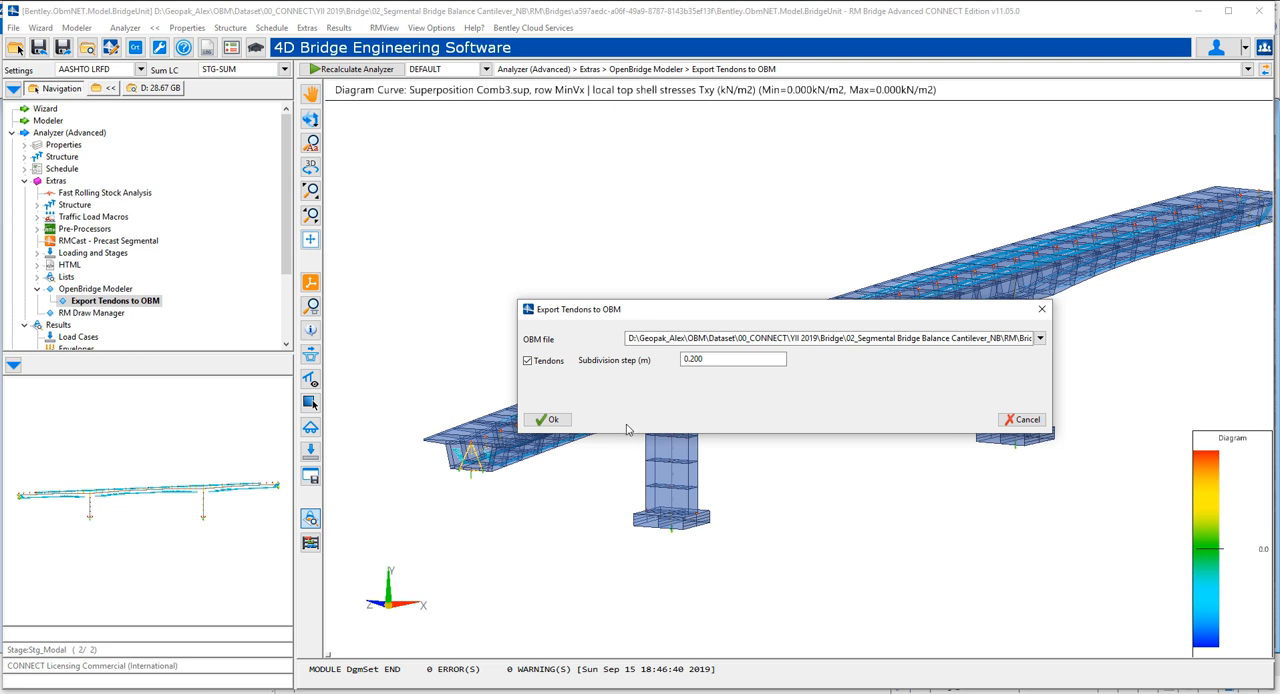
{"action": "left_click", "coordinate": [553, 419]}
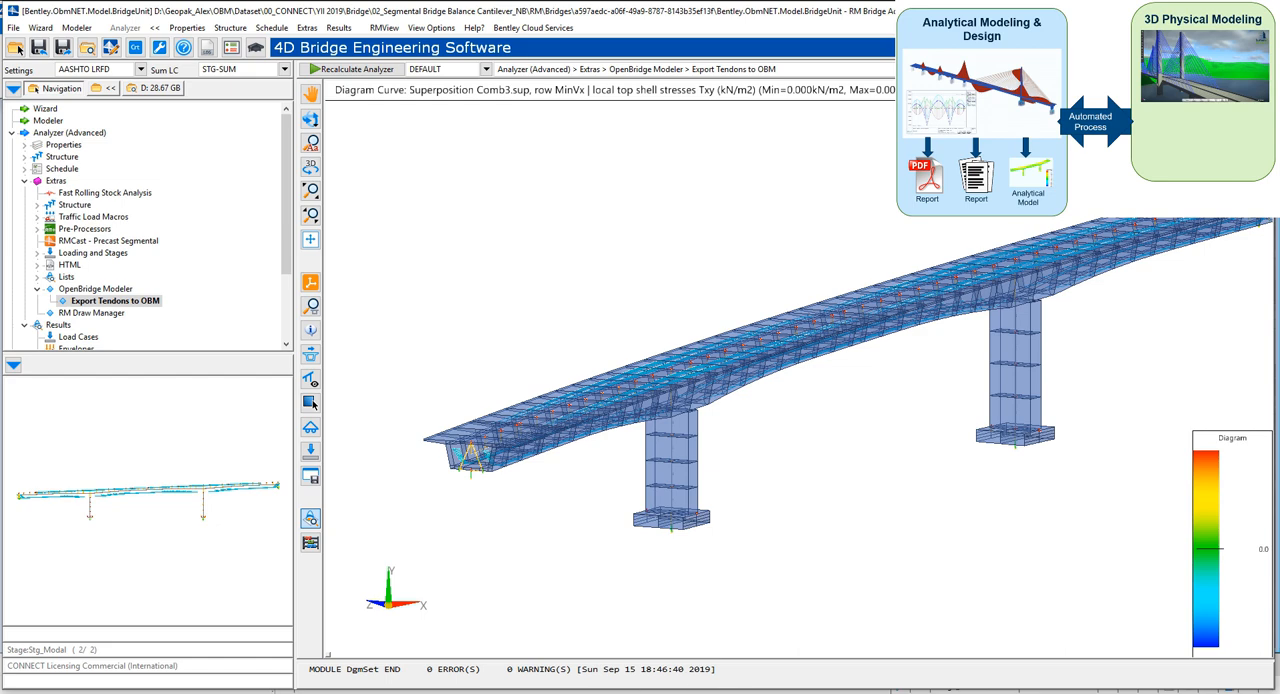
Switch to OpenBridge Modeler and update the bridge from RM with Create Solid For Tendon set to Yes
{"action": "left_click", "coordinate": [605, 692]}
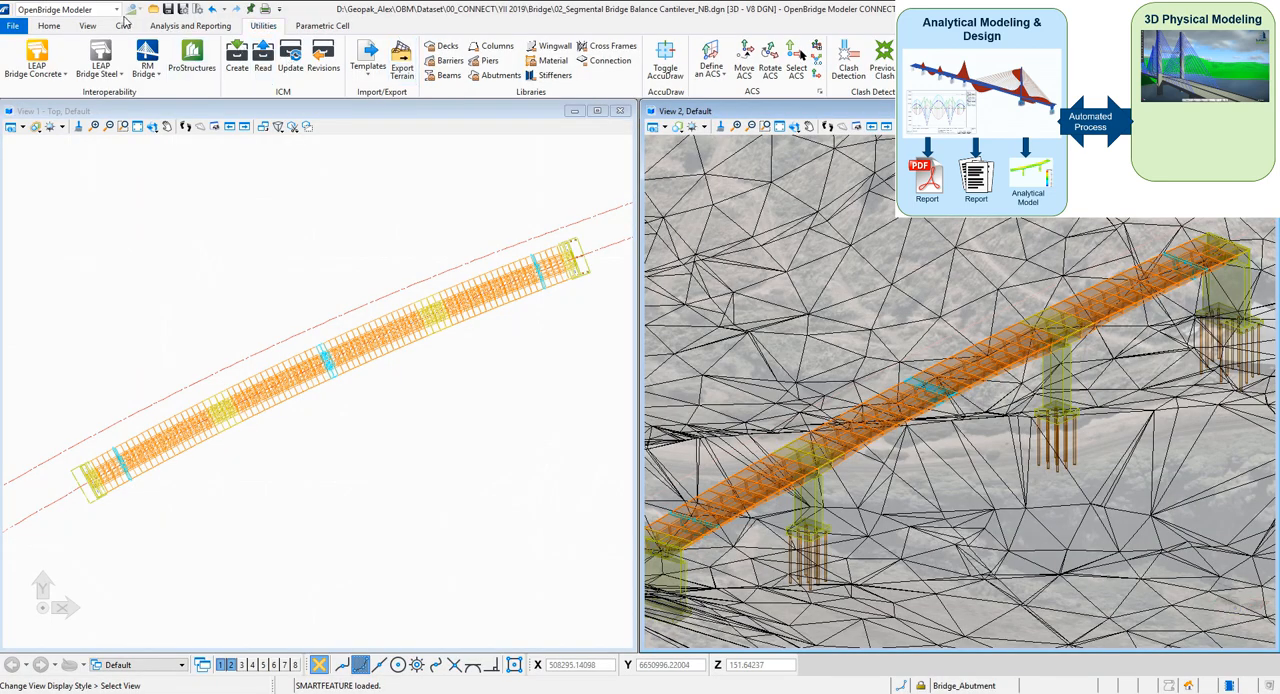
{"action": "left_click", "coordinate": [155, 115]}
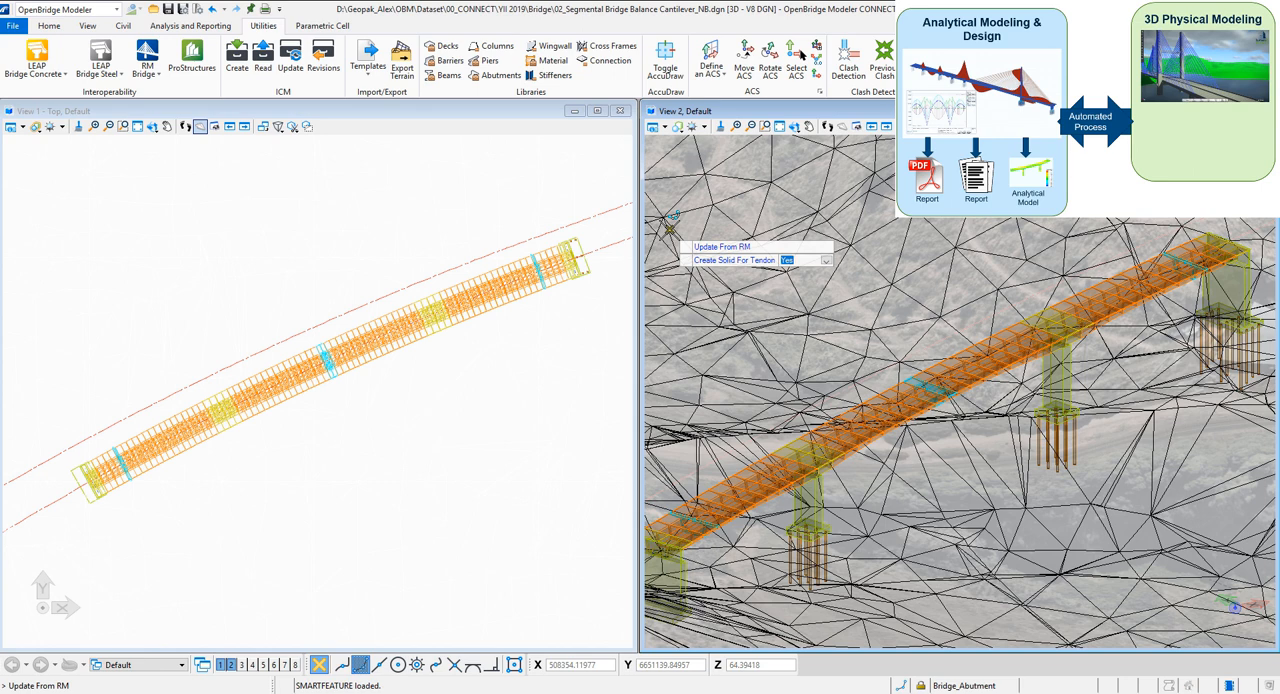
{"action": "left_click", "coordinate": [669, 229]}
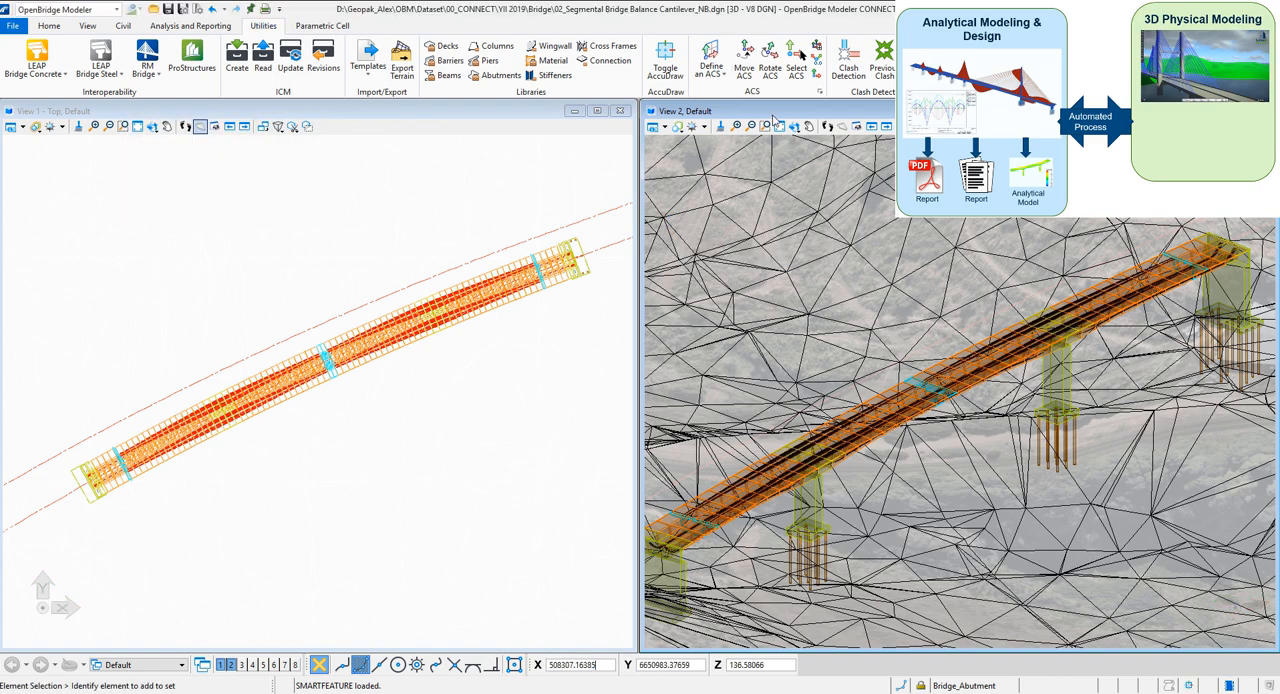
Examine the tendons in the box girder near the closer pier and open the Tendon Actions table of a curved left-span tendon
{"action": "left_click", "coordinate": [765, 126]}
{"action": "left_click", "coordinate": [746, 426]}
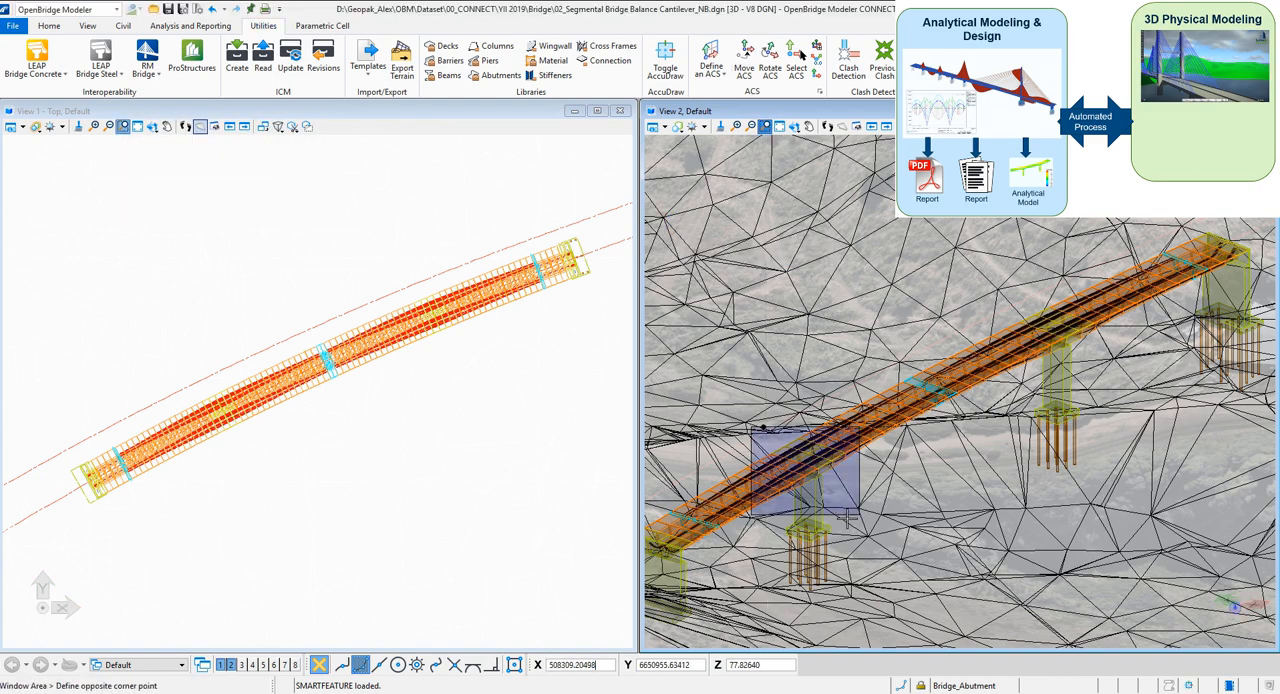
{"action": "left_click", "coordinate": [868, 523]}
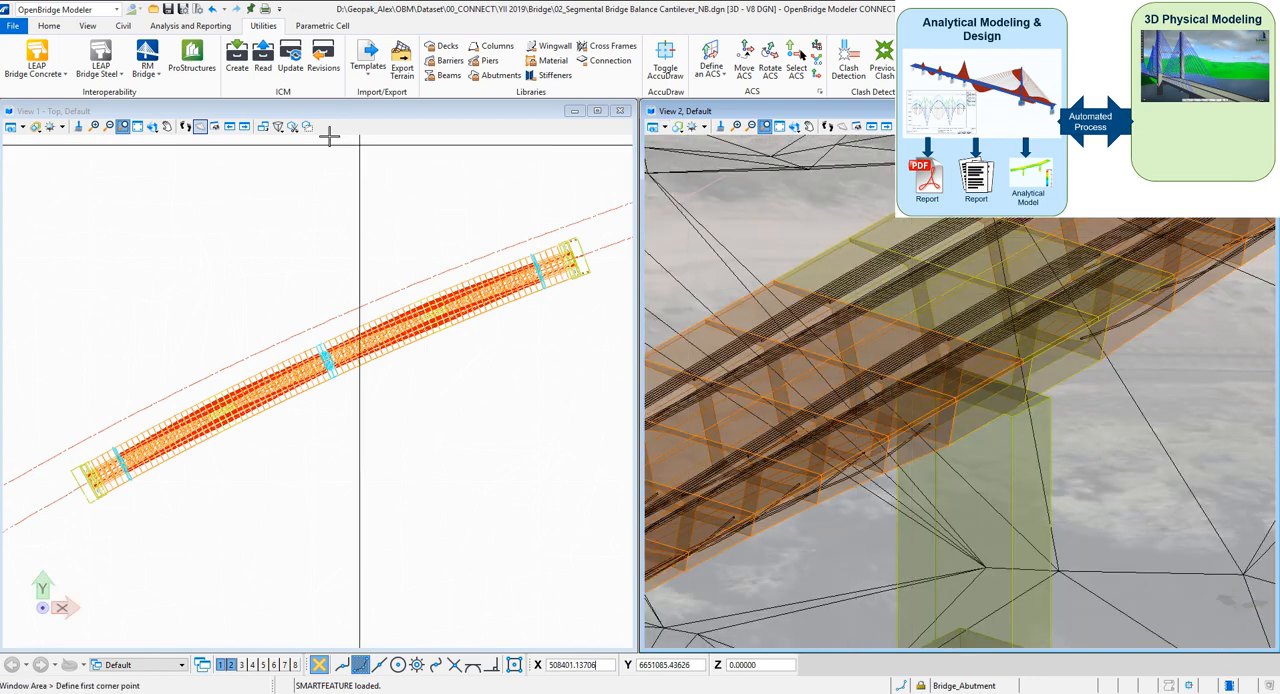
{"action": "left_click", "coordinate": [48, 27]}
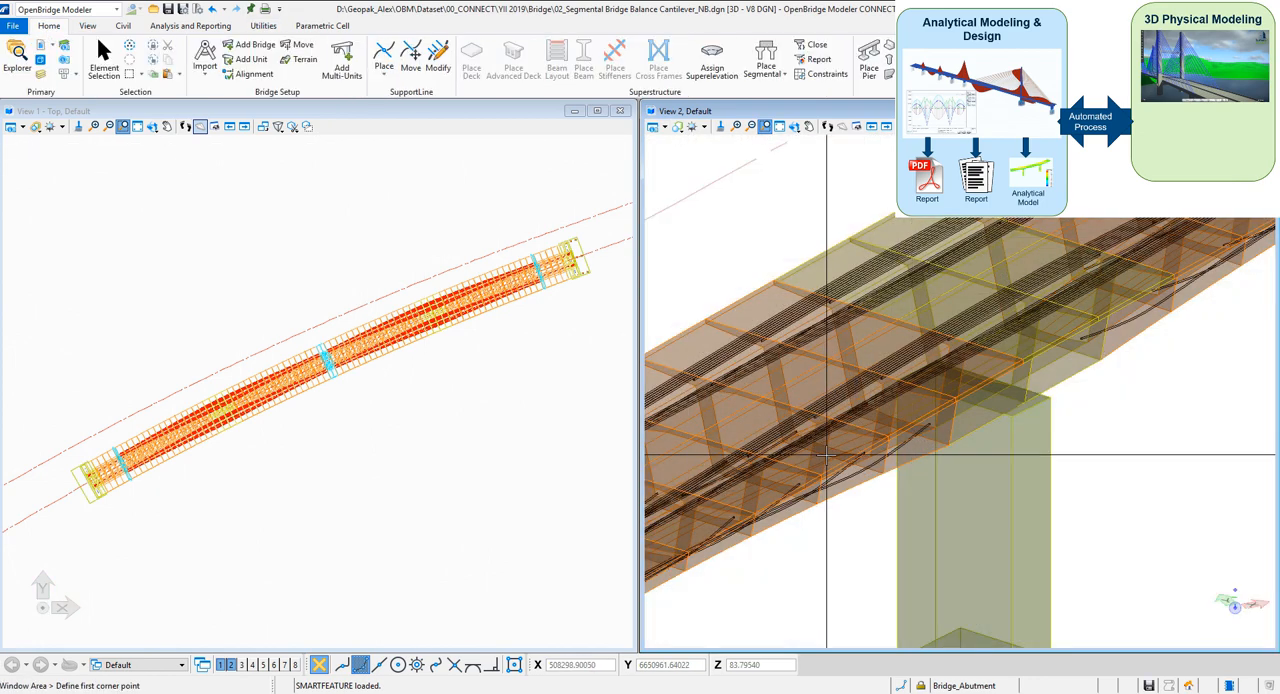
{"action": "scroll", "coordinate": [826, 455], "scroll_direction": "up", "scroll_amount": 2}
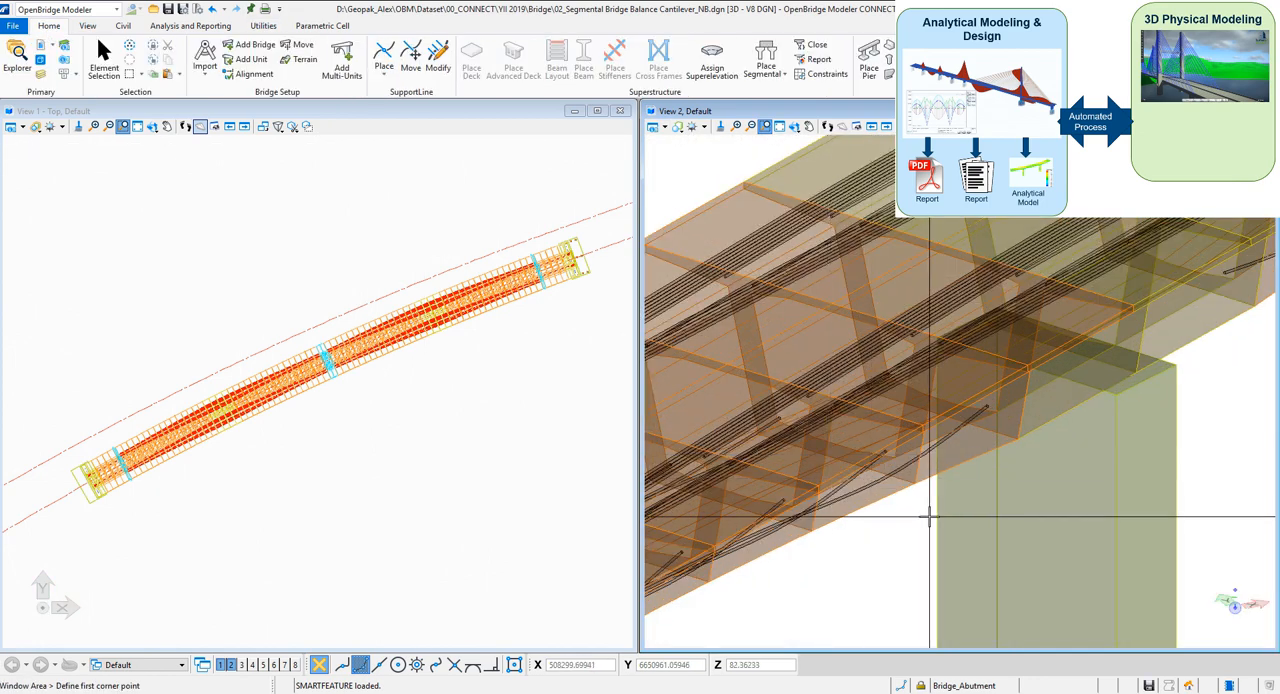
{"action": "scroll", "coordinate": [929, 517], "scroll_direction": "up", "scroll_amount": 2}
{"action": "left_click", "coordinate": [101, 52]}
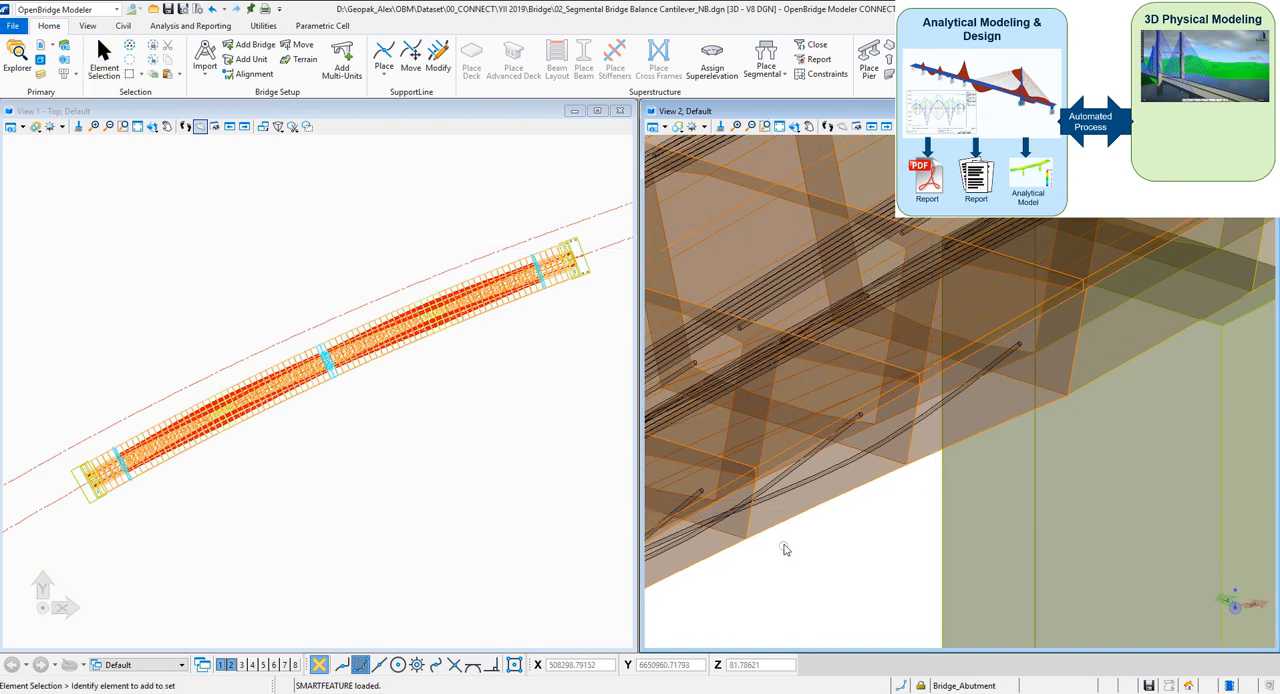
{"action": "left_click", "coordinate": [849, 468]}
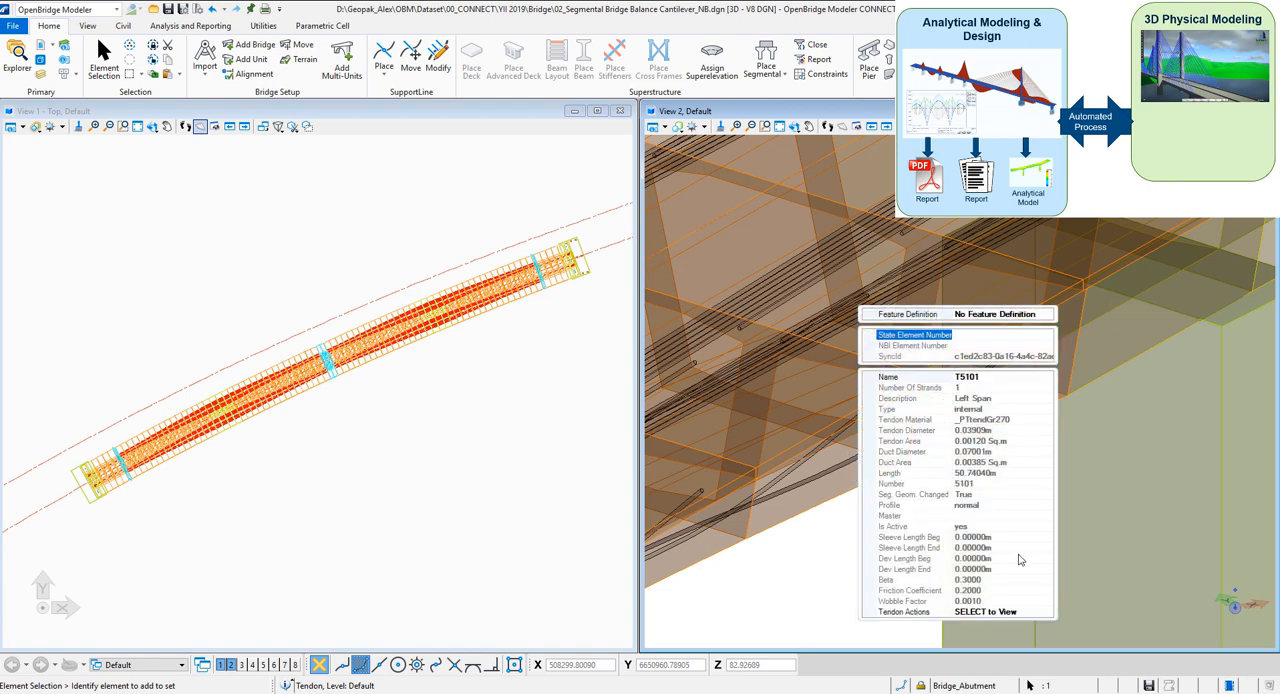
{"action": "left_click", "coordinate": [1018, 614]}
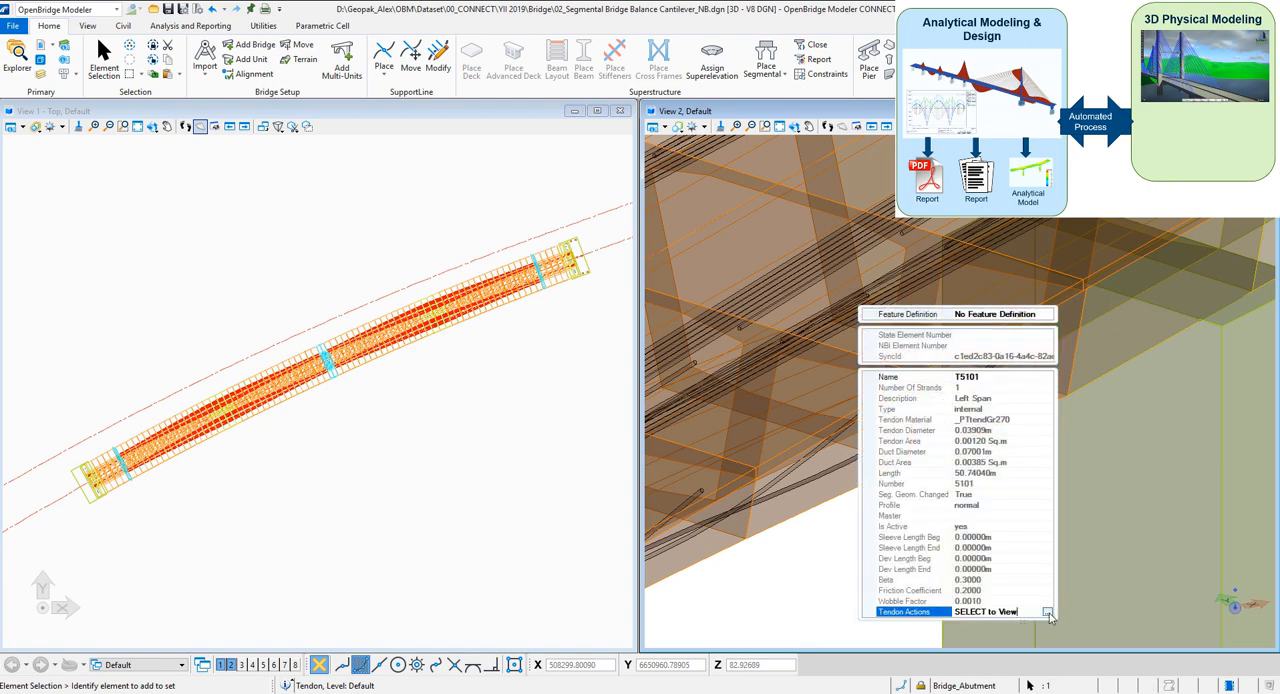
{"action": "left_click", "coordinate": [1047, 613]}
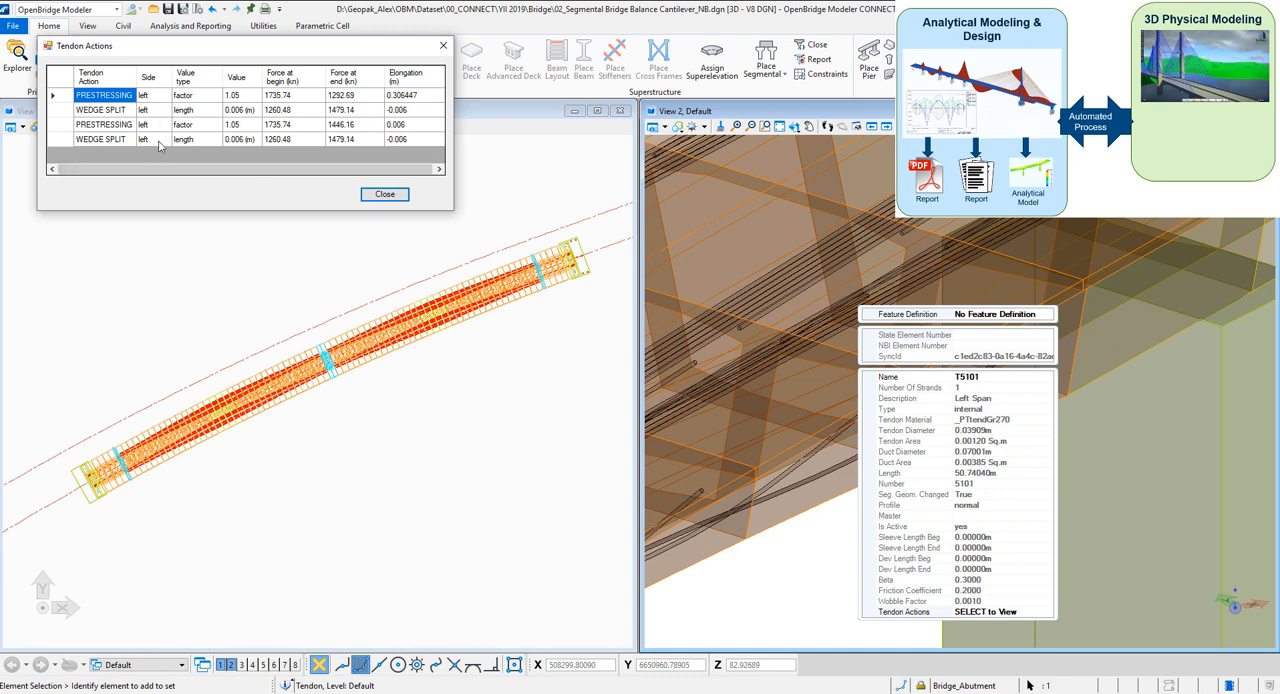
Close the tendon's actions table and look over the segmental bridge around the pier
{"action": "left_click", "coordinate": [384, 194]}
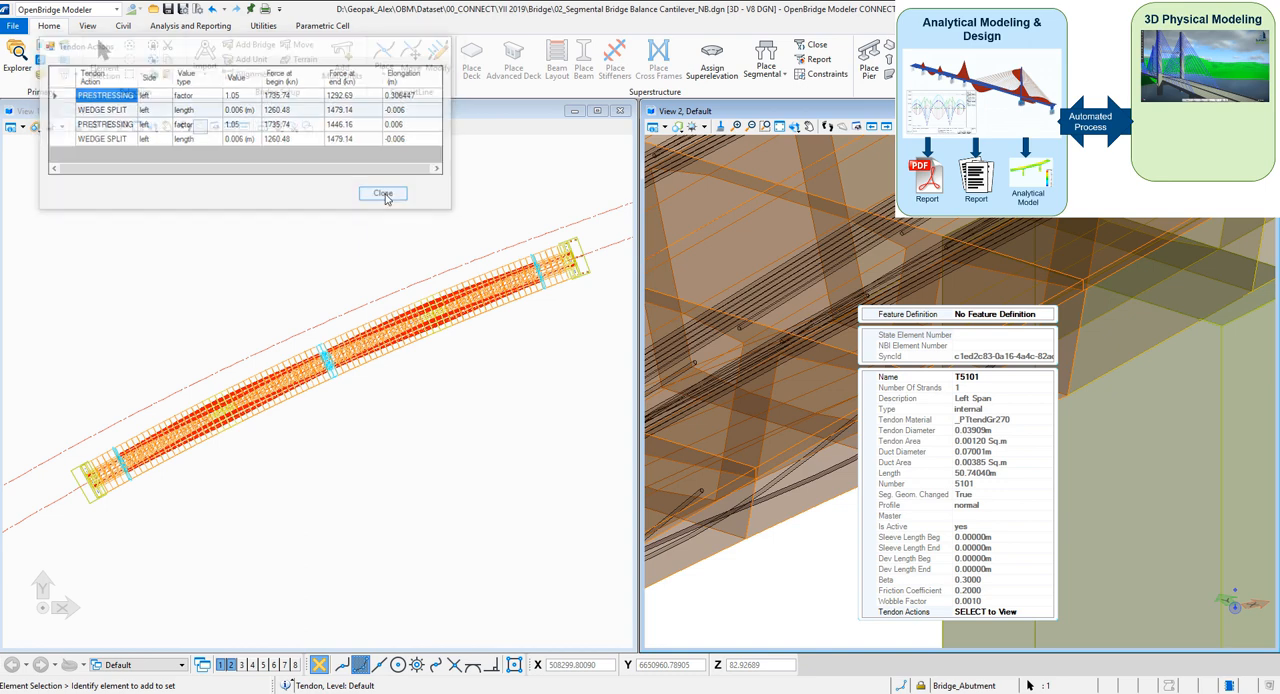
{"action": "scroll", "coordinate": [887, 330], "scroll_direction": "down", "scroll_amount": 5}
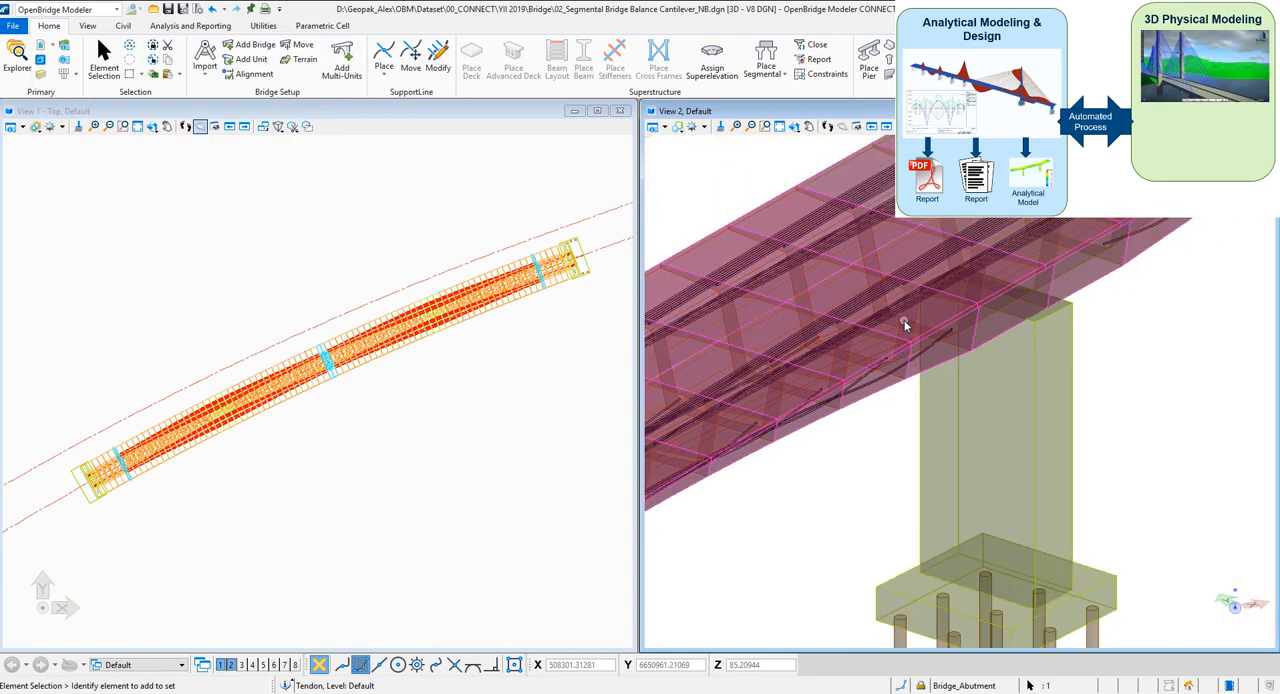
{"action": "scroll", "coordinate": [900, 338], "scroll_direction": "down", "scroll_amount": 1}
{"action": "scroll", "coordinate": [878, 481], "scroll_direction": "down", "scroll_amount": 2}
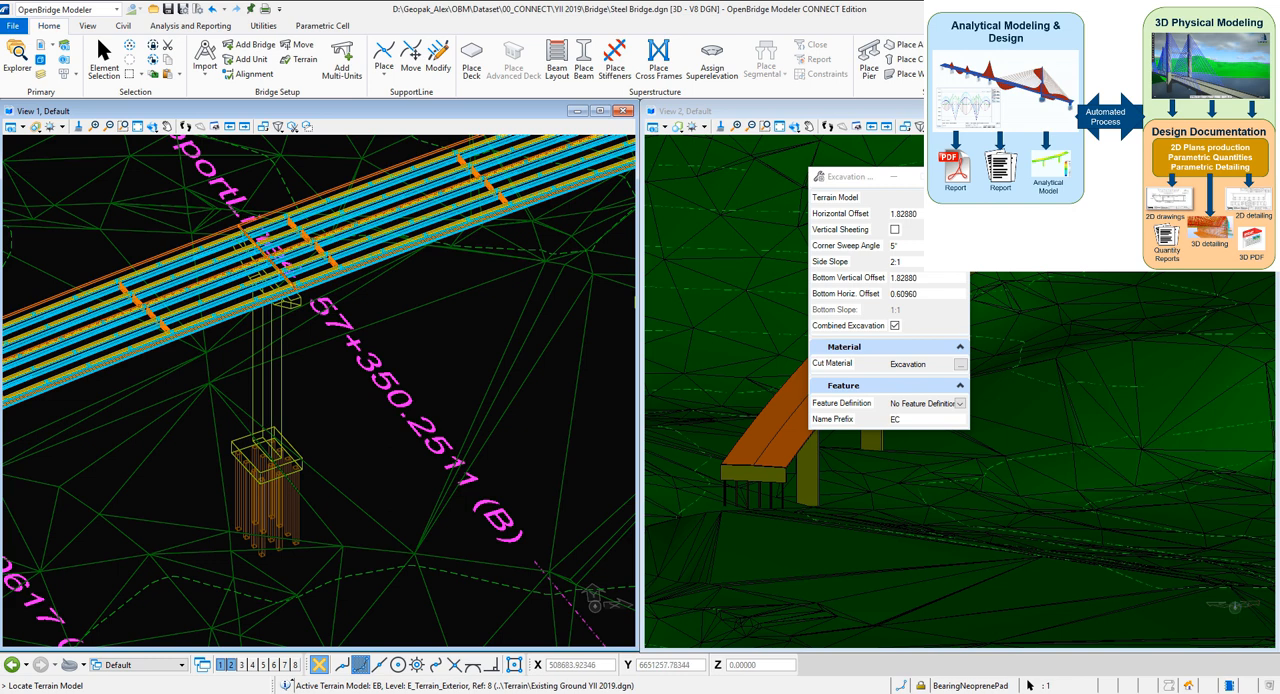
Place excavations for the steel bridge's pier foundations against terrain model EB, with Combined Excavation turned off
{"action": "left_click", "coordinate": [960, 197]}
{"action": "left_click", "coordinate": [898, 272]}
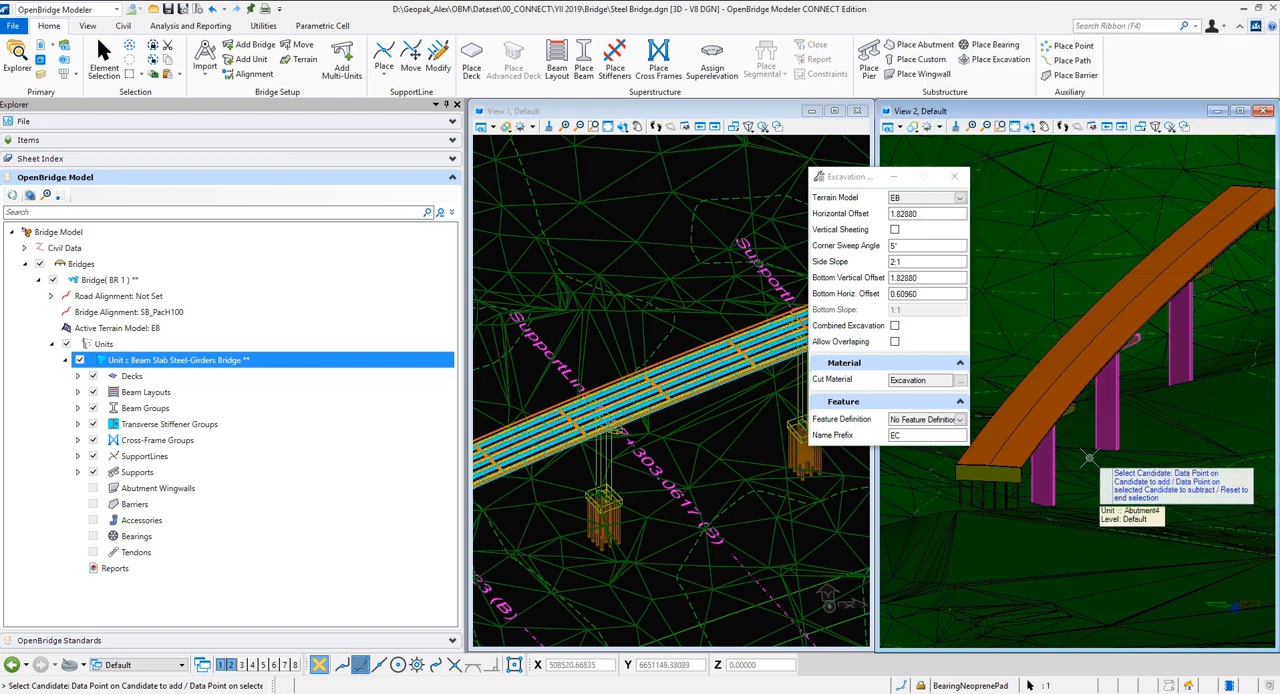
{"action": "left_click", "coordinate": [1089, 458]}
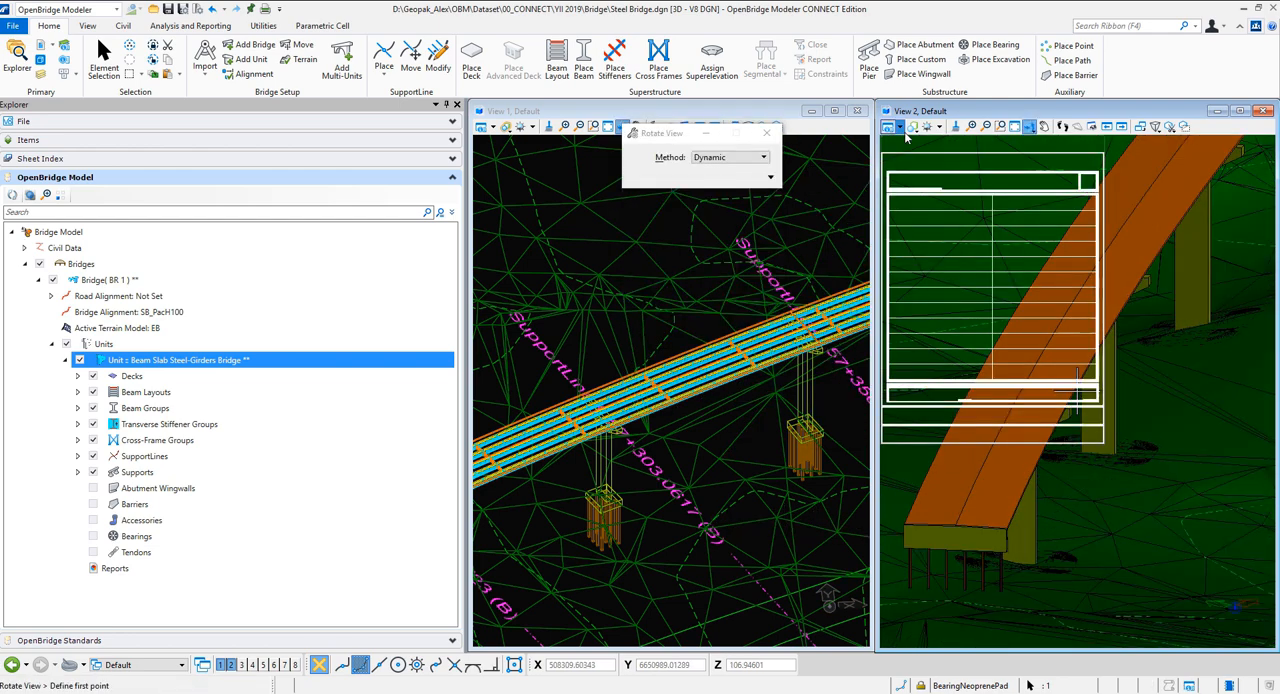
Set the display style of View 2 to Transparent and close the Explorer to enlarge both views
{"action": "left_click", "coordinate": [887, 126]}
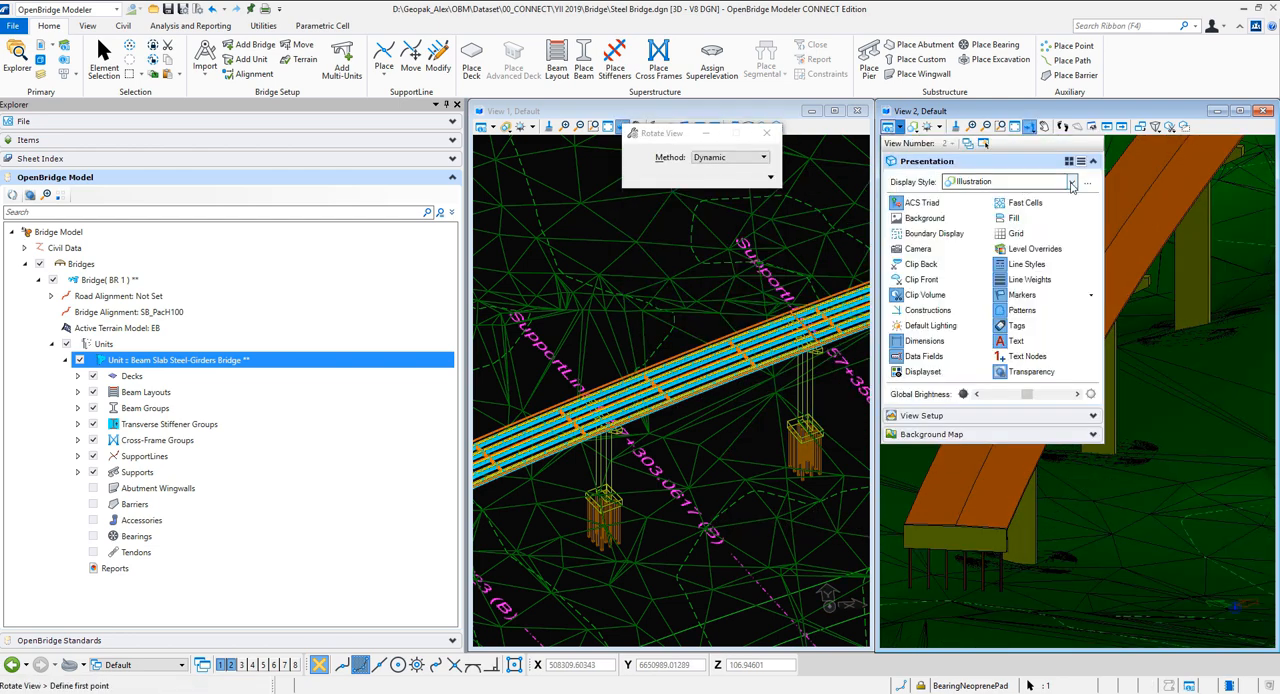
{"action": "left_click", "coordinate": [1071, 182]}
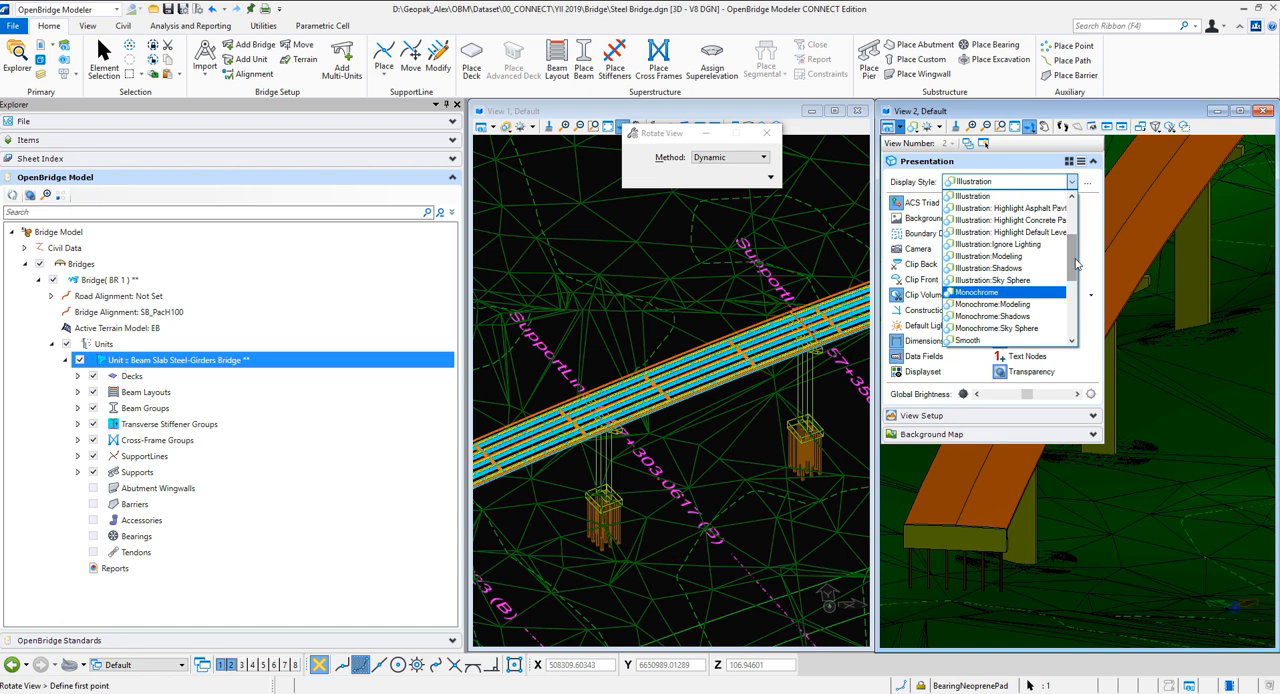
{"action": "left_click_drag", "start_coordinate": [1076, 263], "coordinate": [1075, 335]}
{"action": "left_click", "coordinate": [983, 330]}
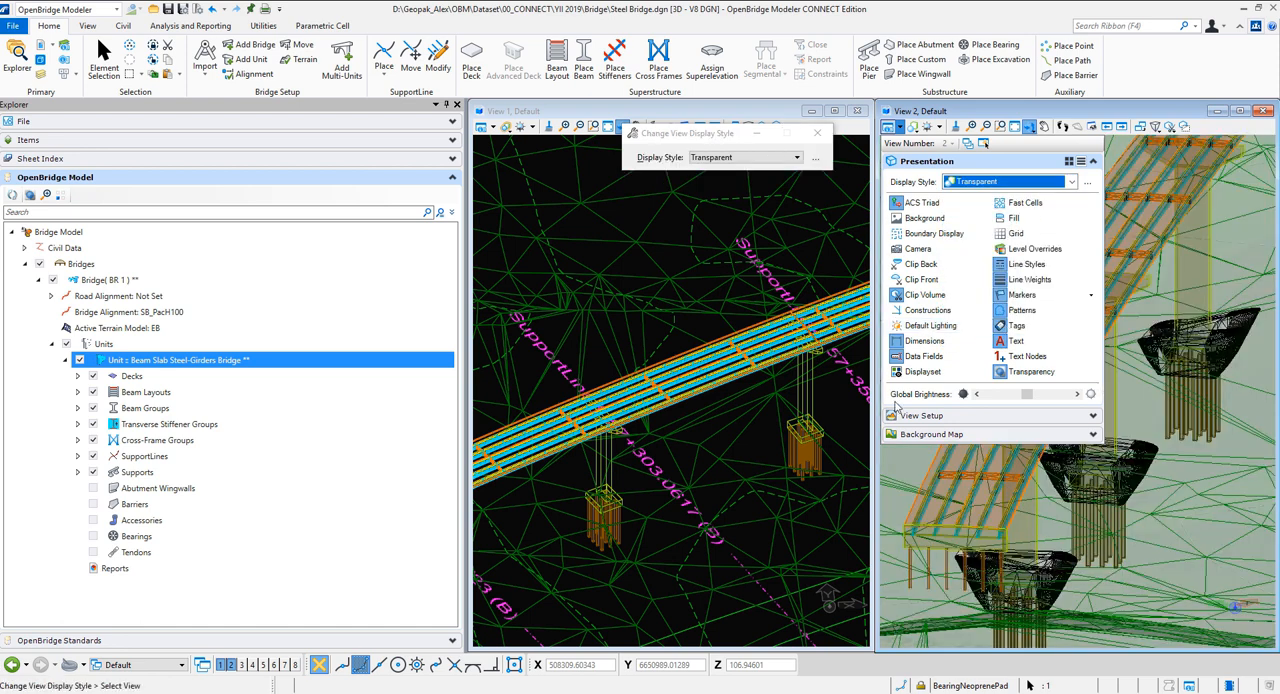
{"action": "left_click", "coordinate": [457, 104]}
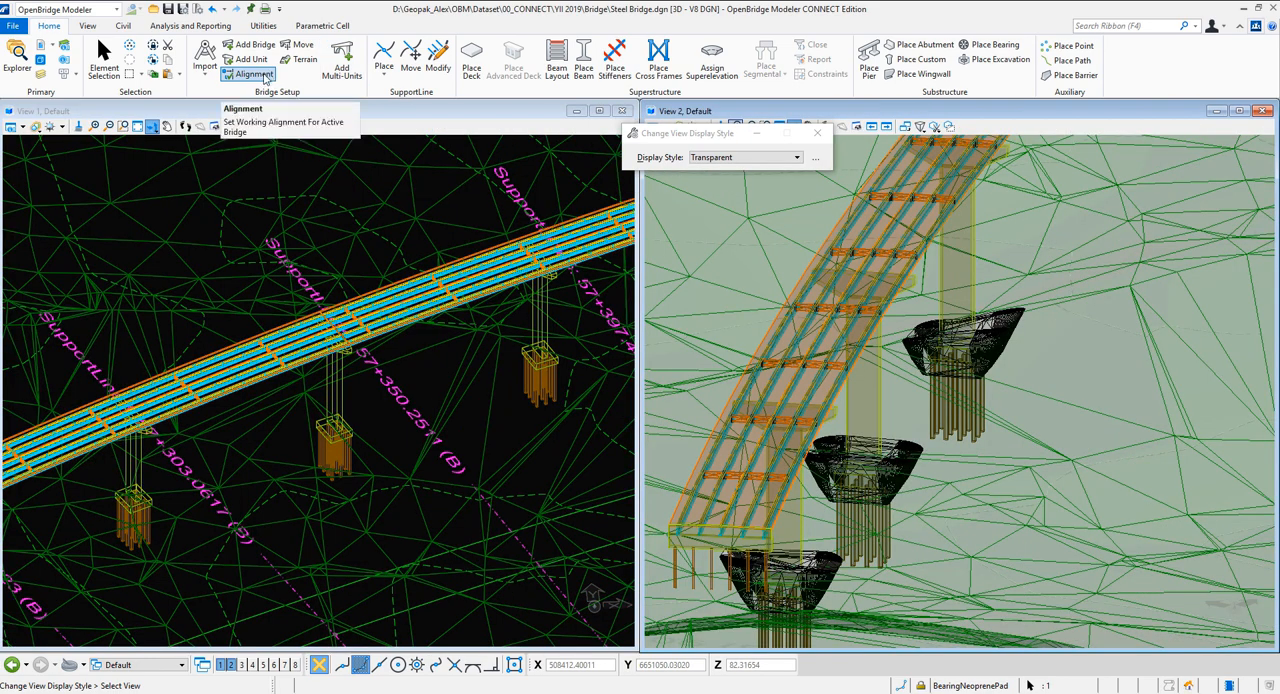
Generate a quantities report for the active bridge and active unit
{"action": "left_click", "coordinate": [190, 25]}
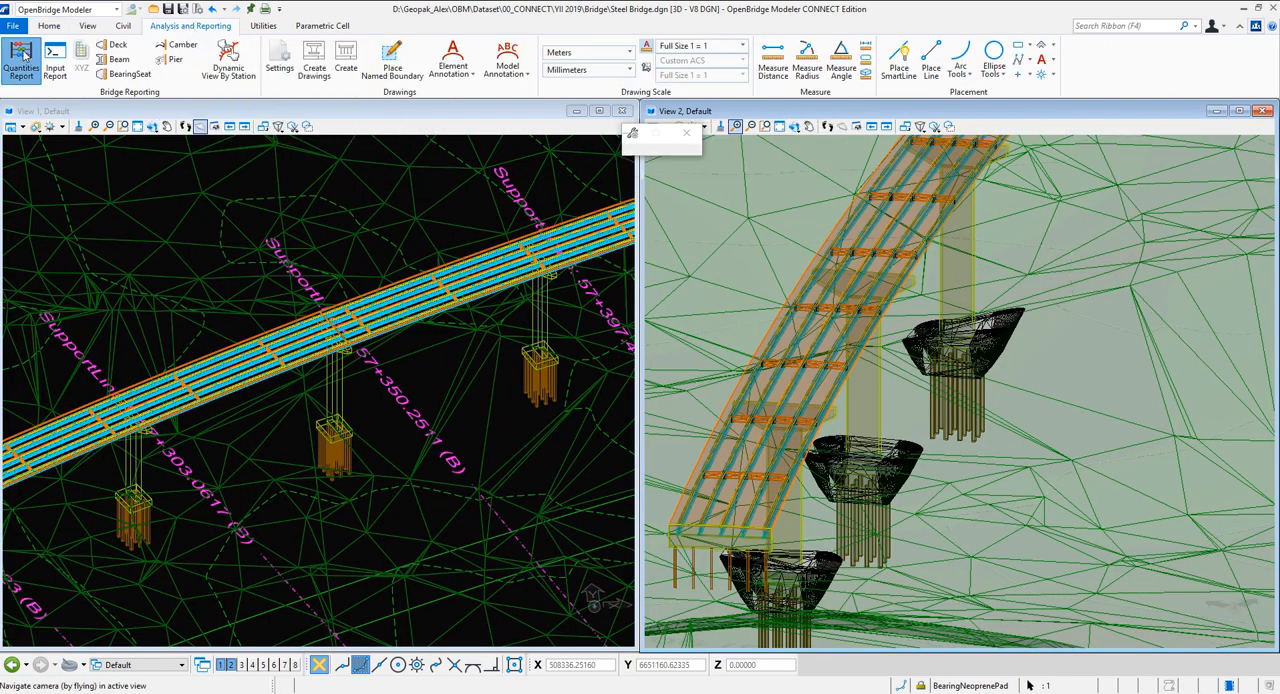
{"action": "left_click", "coordinate": [22, 56]}
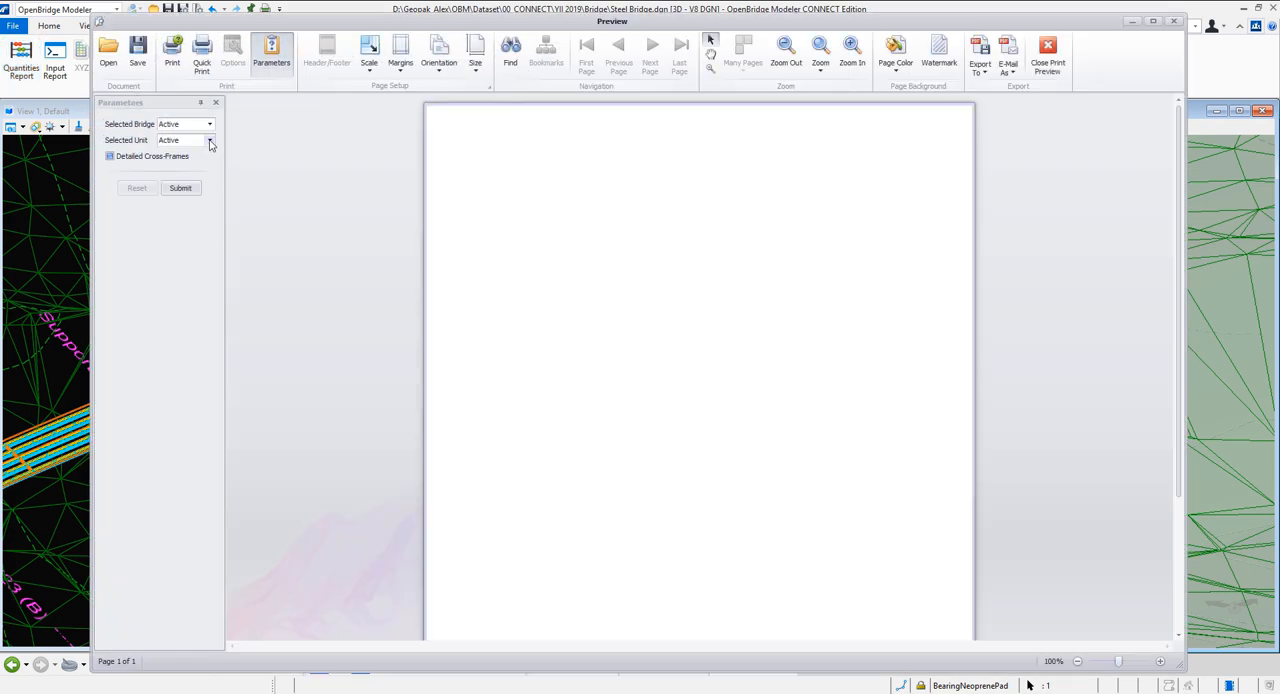
{"action": "left_click", "coordinate": [210, 141]}
{"action": "left_click", "coordinate": [211, 144]}
{"action": "left_click", "coordinate": [180, 189]}
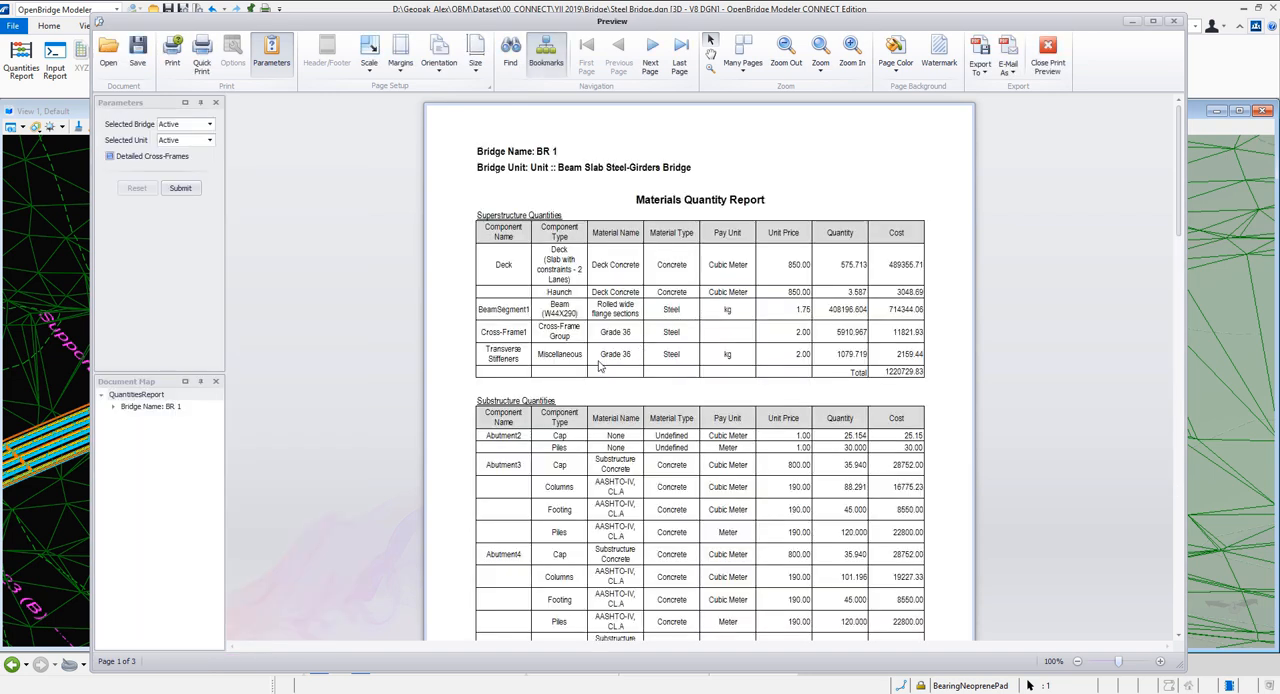
Review the superstructure, substructure and miscellaneous quantities and costs in the report, and close the preview
{"action": "scroll", "coordinate": [638, 395], "scroll_direction": "down", "scroll_amount": 8}
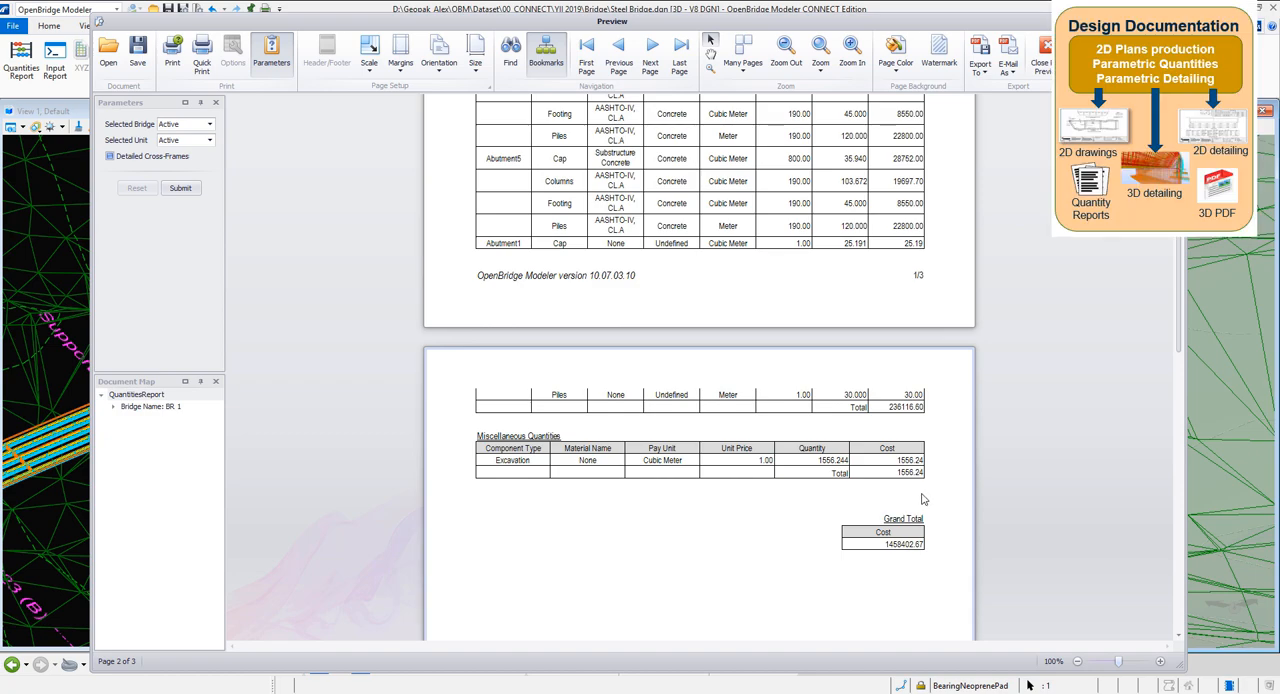
{"action": "scroll", "coordinate": [922, 500], "scroll_direction": "up", "scroll_amount": 8}
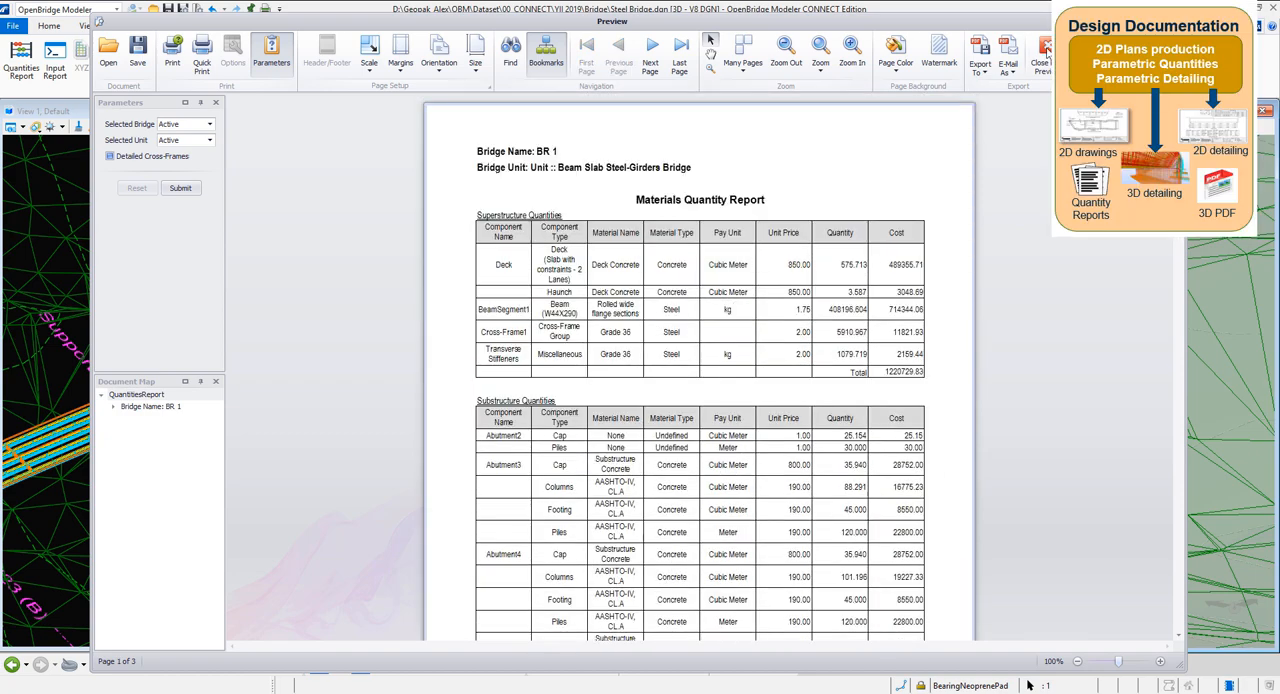
{"action": "left_click", "coordinate": [1044, 55]}
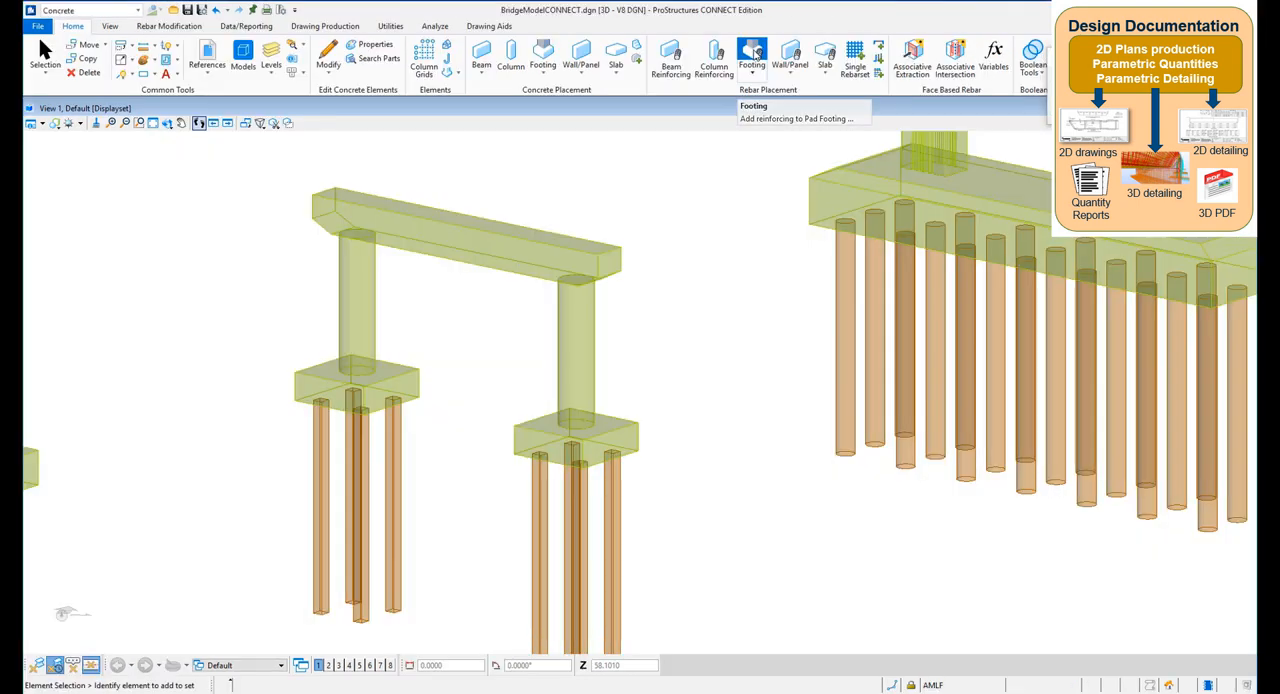
Switch to ProStructures and reinforce one footing of the two-column pier with 10 size 7 top and 10 size 11 bottom bars each way
{"action": "left_click", "coordinate": [755, 55]}
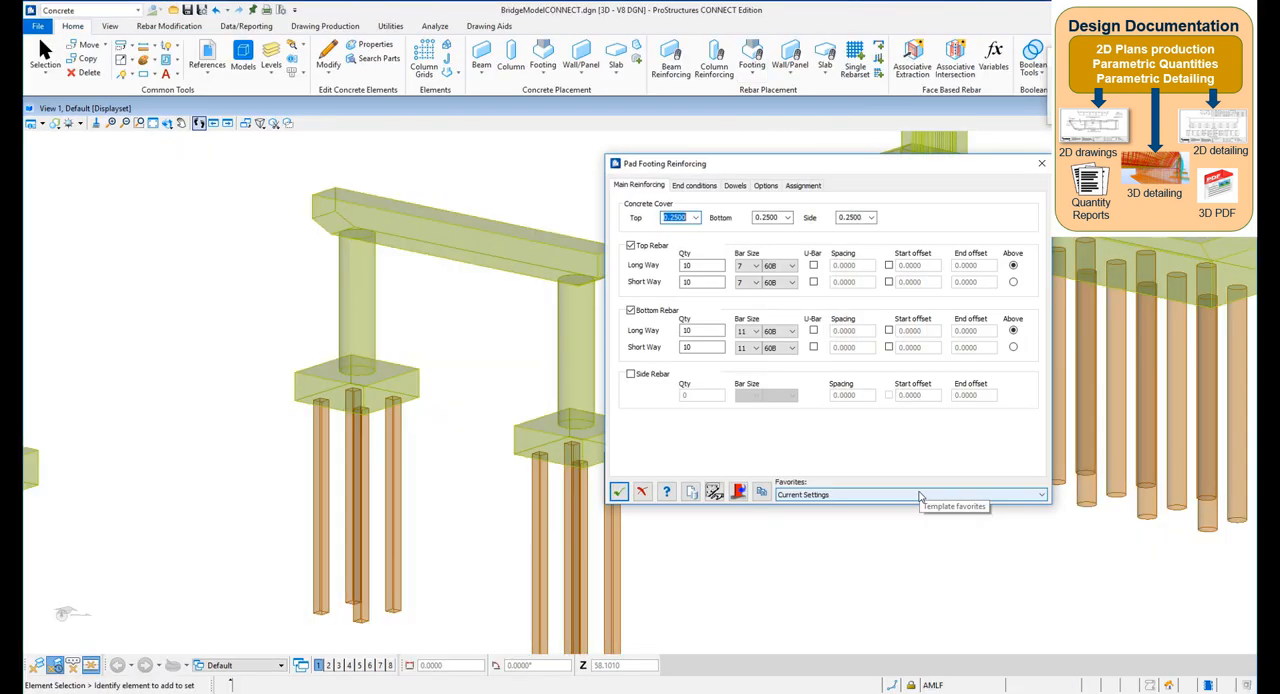
{"action": "left_click", "coordinate": [701, 186]}
{"action": "left_click_drag", "start_coordinate": [746, 168], "coordinate": [783, 155]}
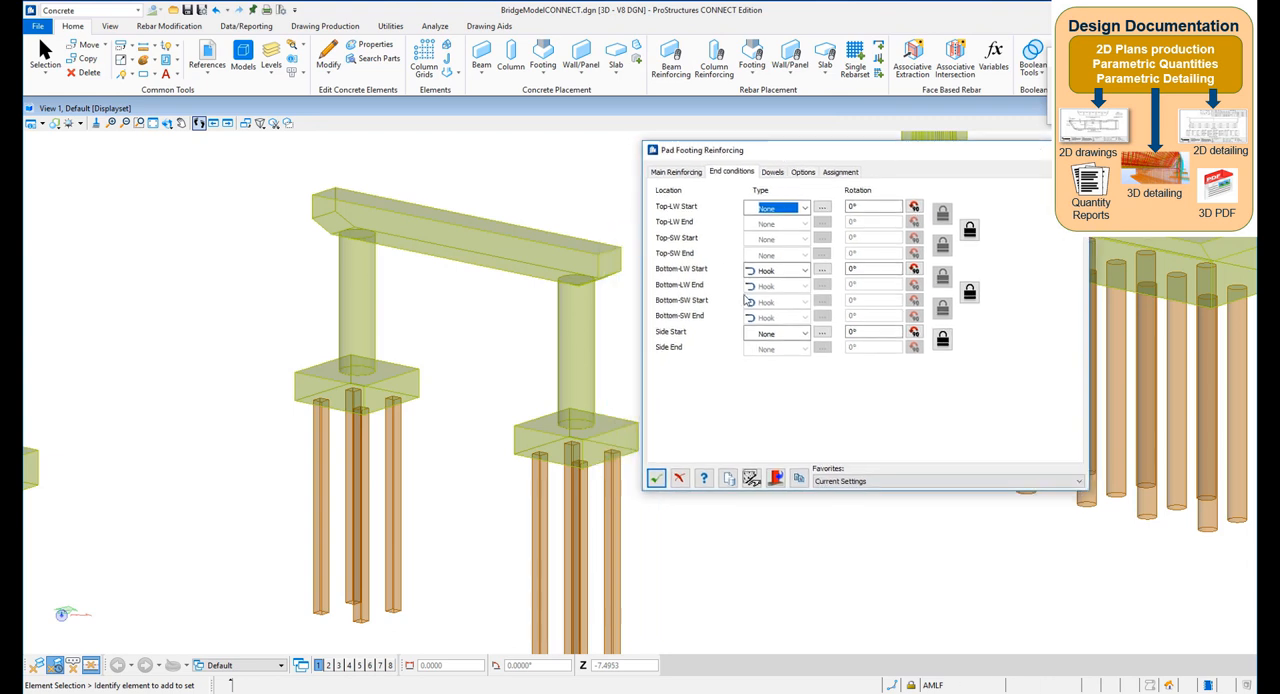
{"action": "left_click", "coordinate": [670, 173]}
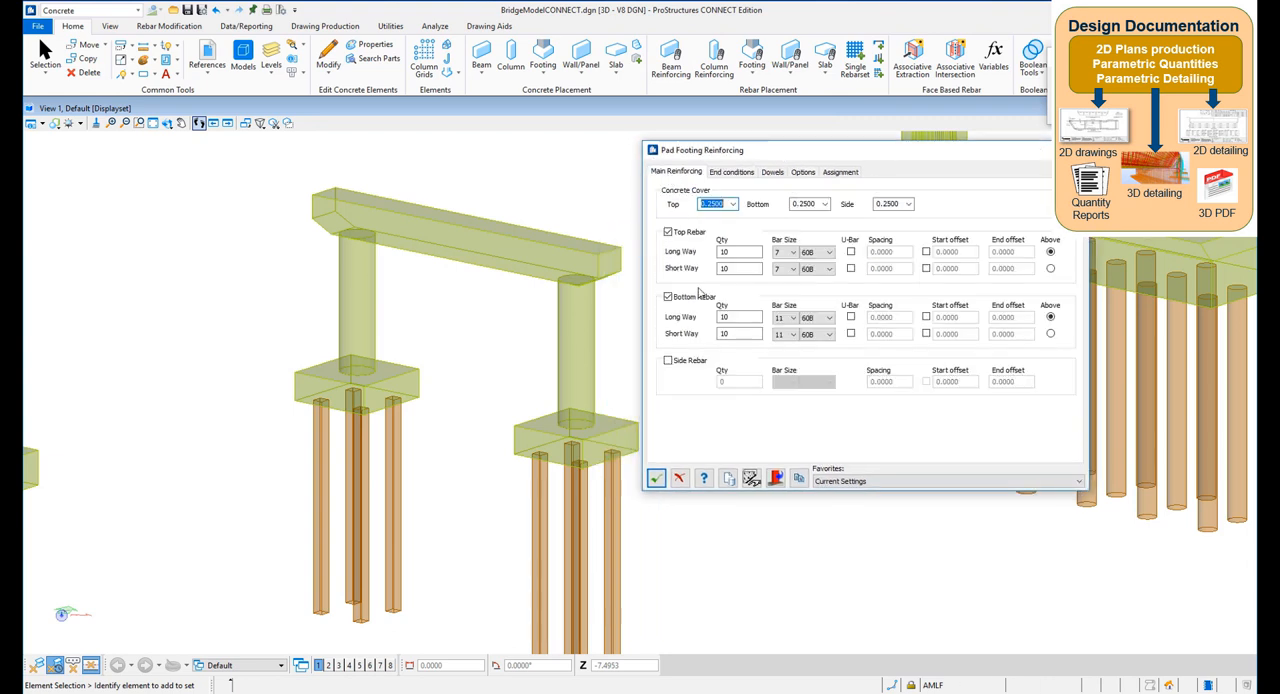
{"action": "left_click", "coordinate": [776, 478]}
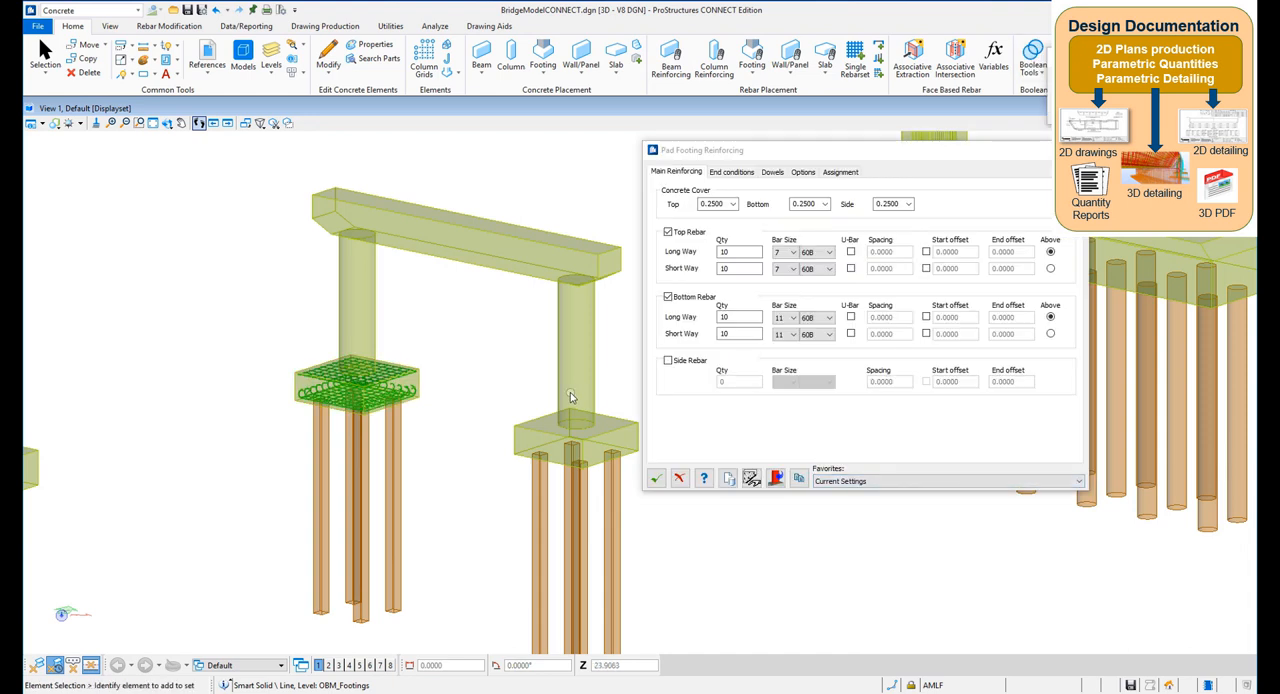
Clone the pad footing reinforcement to the second footing of the two-column pier
{"action": "left_click", "coordinate": [738, 268]}
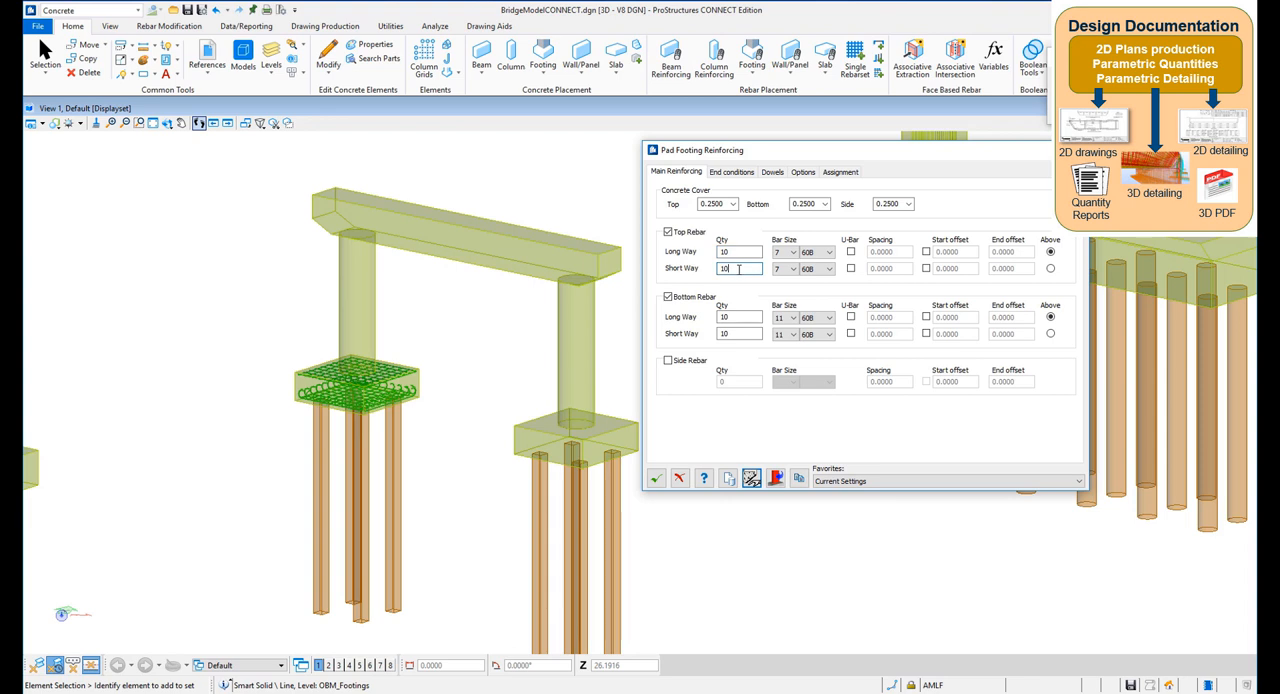
{"action": "left_click", "coordinate": [799, 479]}
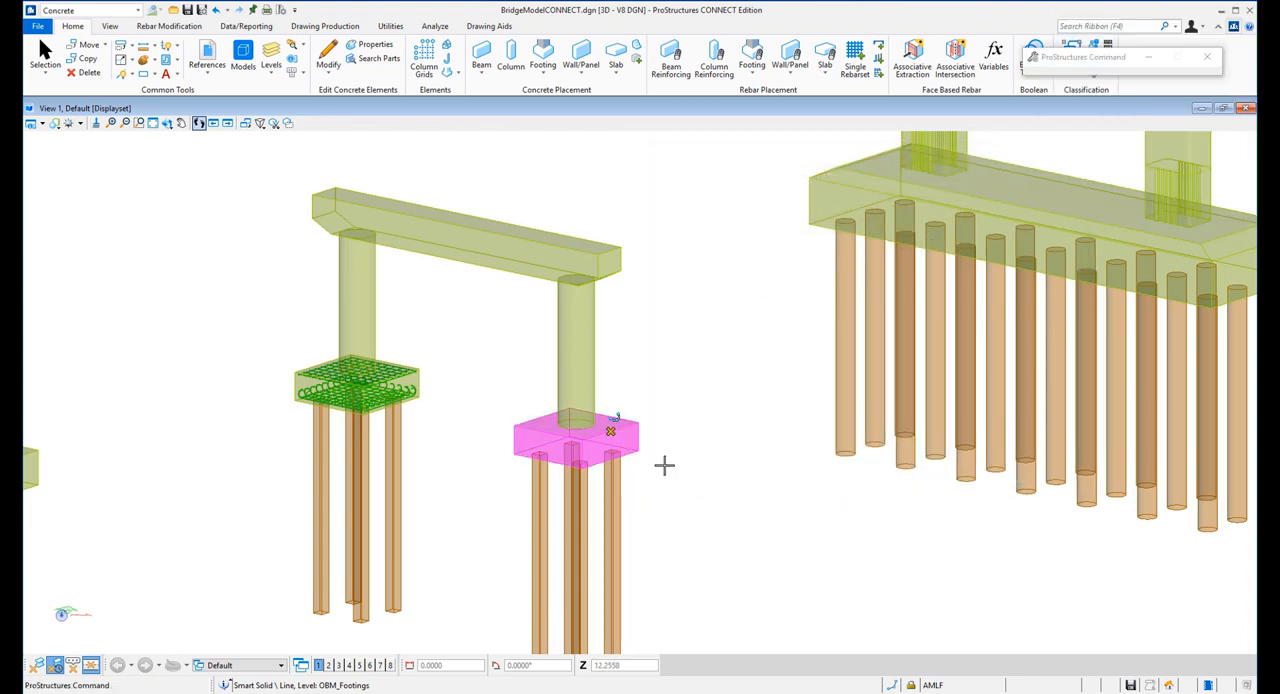
{"action": "left_click", "coordinate": [664, 464]}
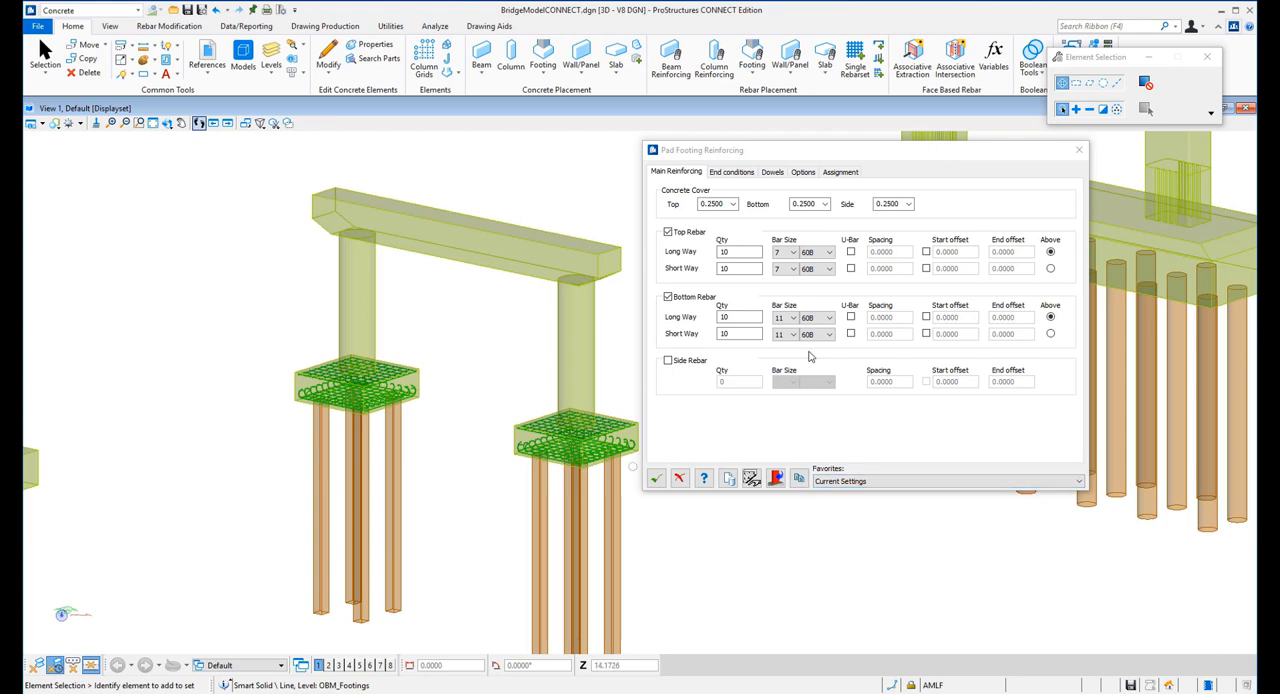
{"action": "scroll", "coordinate": [245, 470], "scroll_direction": "down", "scroll_amount": 2}
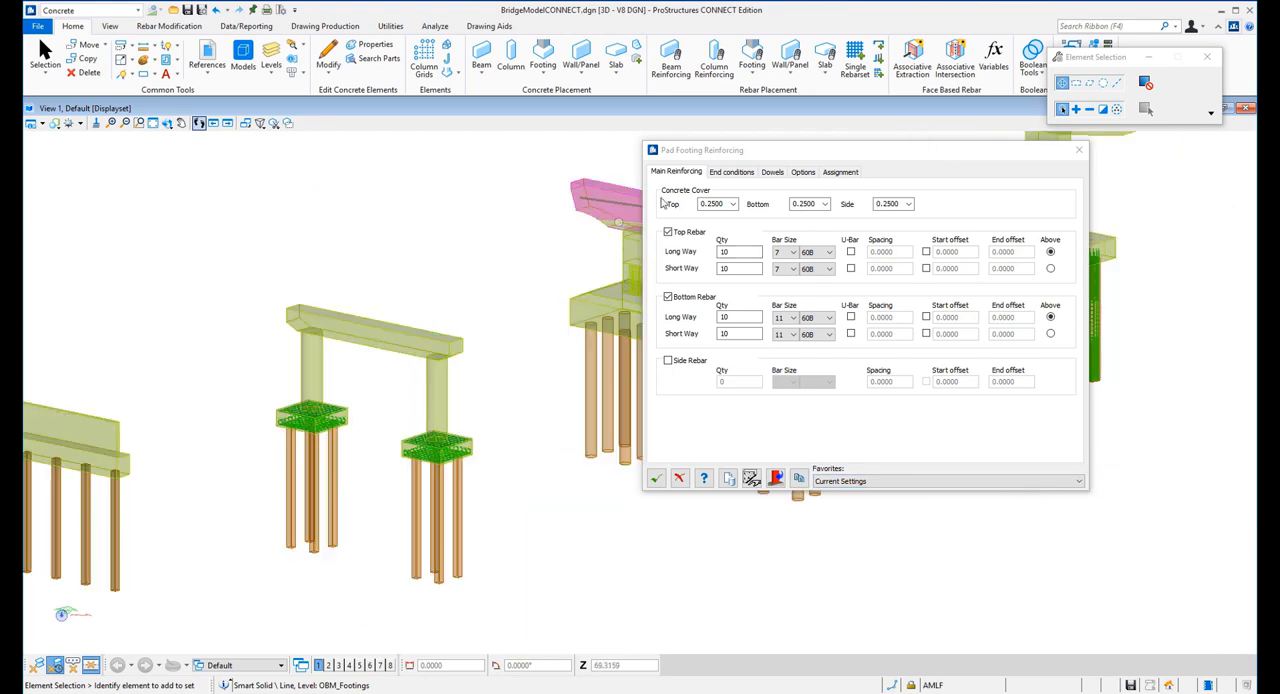
Move the reinforcing dialog aside and clone the reinforcement to the long footing of the pier with the arched cap
{"action": "left_click_drag", "start_coordinate": [841, 152], "coordinate": [293, 135]}
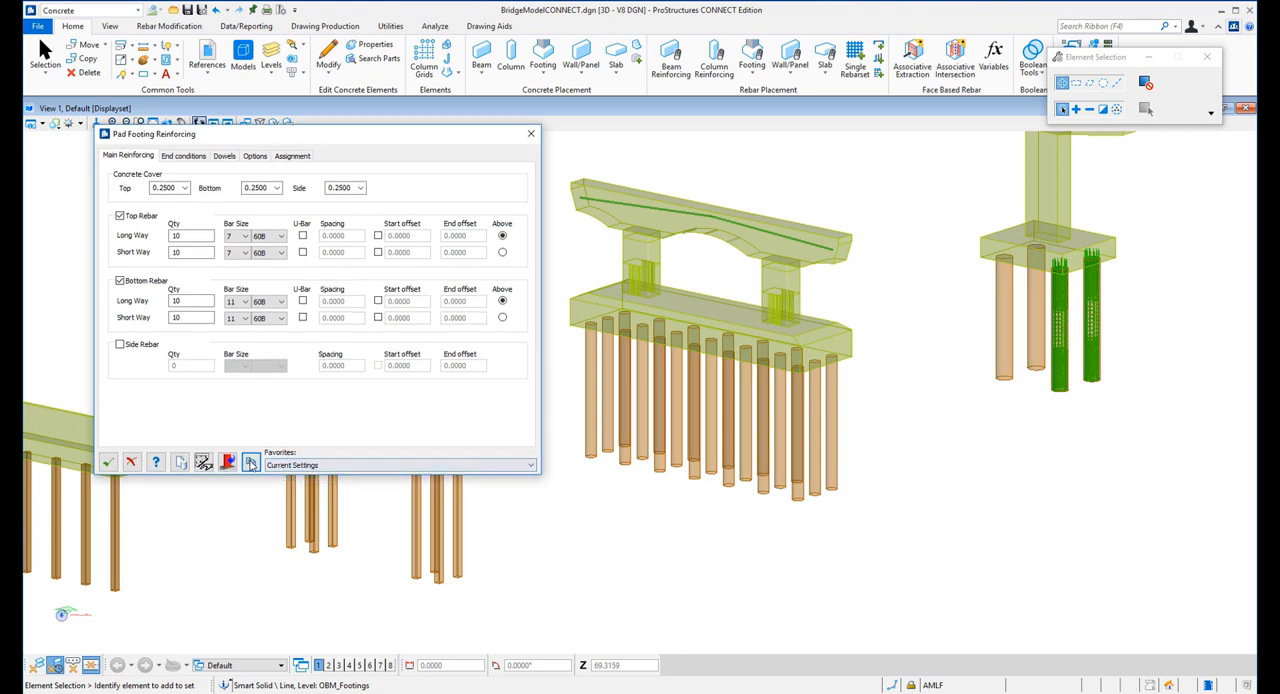
{"action": "left_click", "coordinate": [251, 463]}
{"action": "left_click", "coordinate": [820, 338]}
{"action": "left_click", "coordinate": [407, 463]}
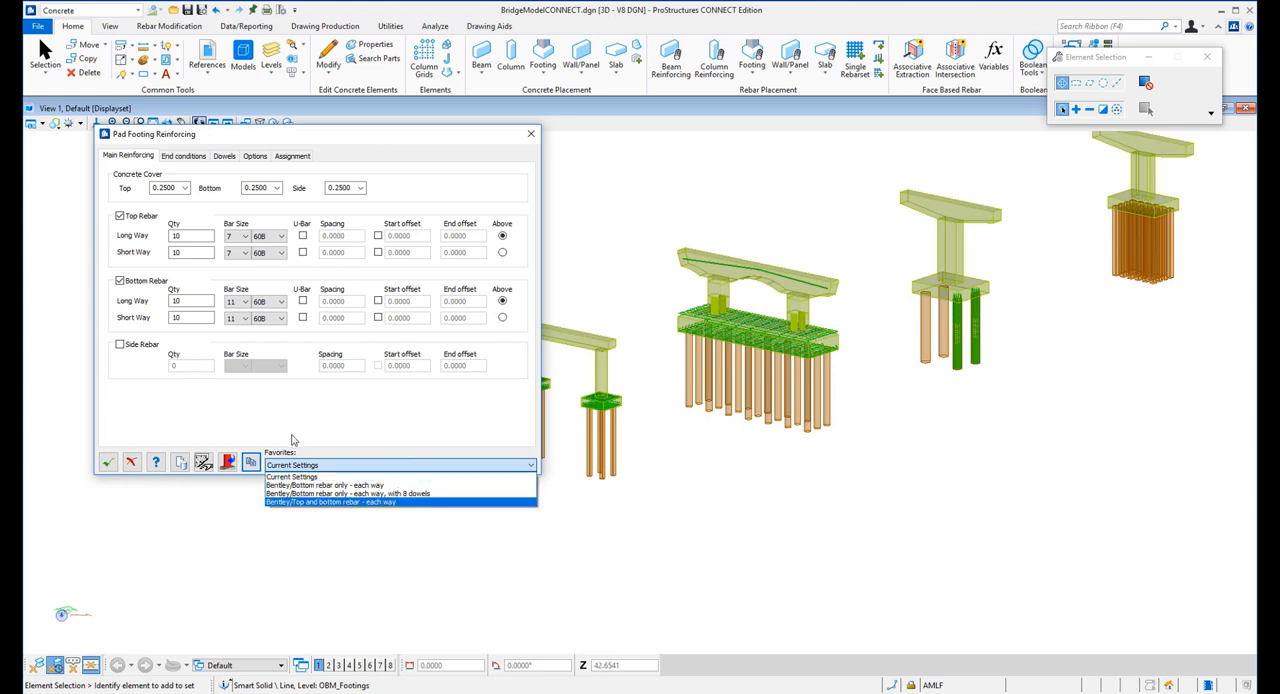
Clone the pad footing reinforcement to the single-column pier footing that stands on four round piles
{"action": "left_click", "coordinate": [245, 463]}
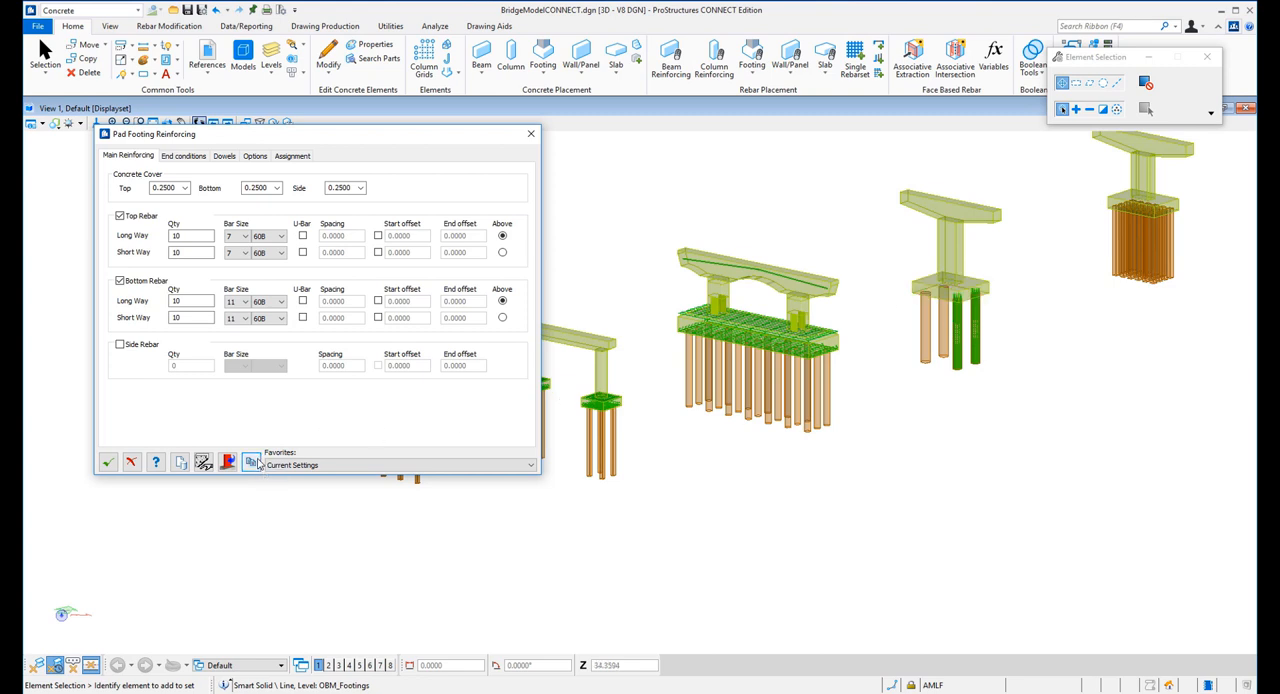
{"action": "left_click", "coordinate": [936, 284]}
{"action": "left_click", "coordinate": [936, 284]}
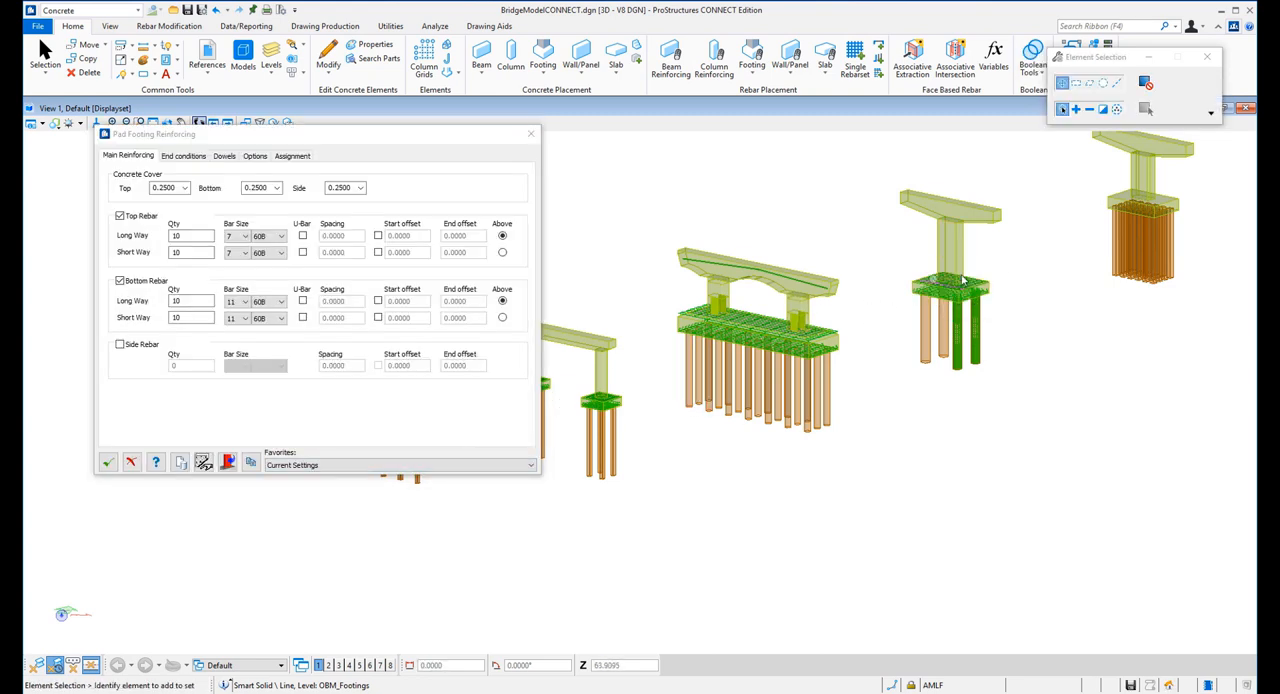
{"action": "scroll", "coordinate": [1005, 272], "scroll_direction": "up", "scroll_amount": 5}
{"action": "scroll", "coordinate": [756, 336], "scroll_direction": "down", "scroll_amount": 3}
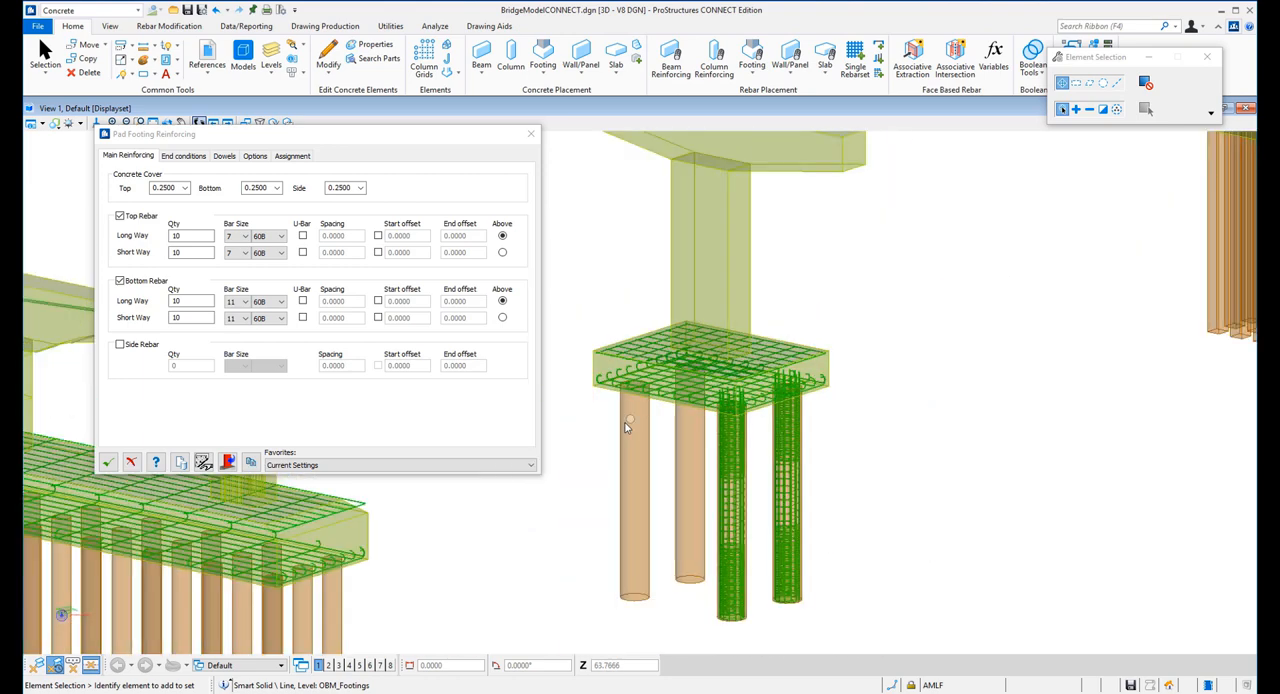
Clone the reinforcement to the single-column pier footing on the dense pile group and accept the footing reinforcing
{"action": "scroll", "coordinate": [800, 448], "scroll_direction": "down", "scroll_amount": 2}
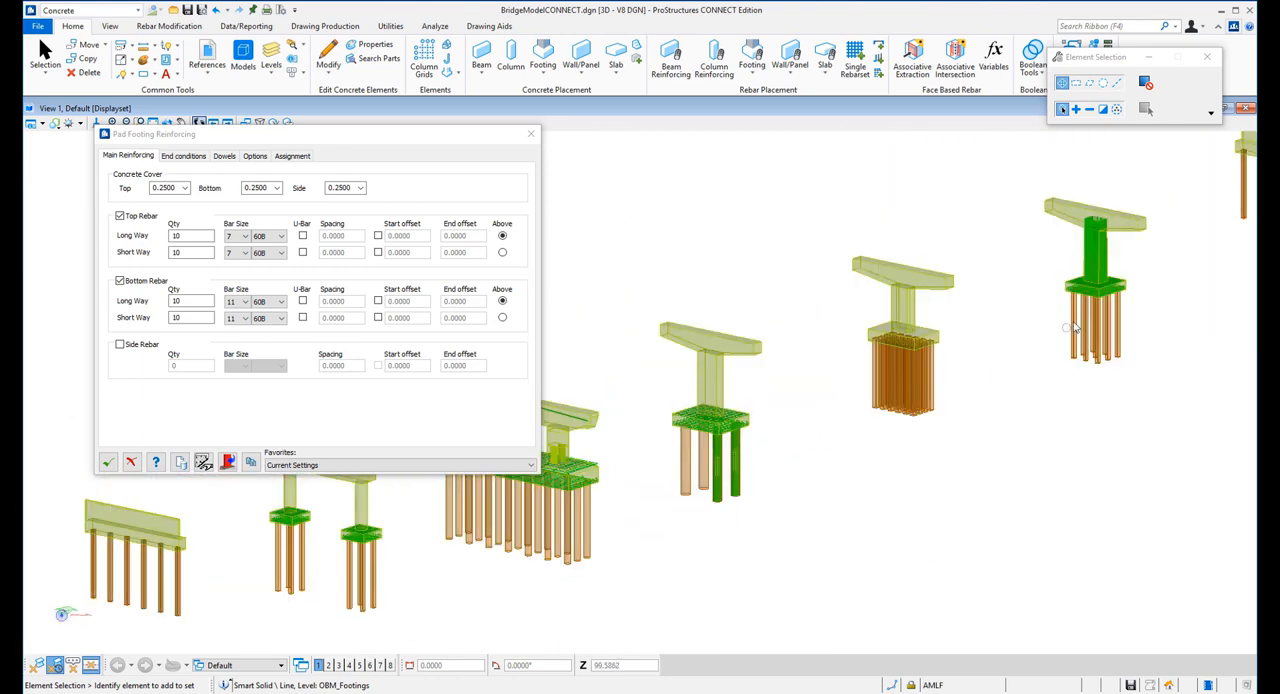
{"action": "scroll", "coordinate": [960, 322], "scroll_direction": "up", "scroll_amount": 4}
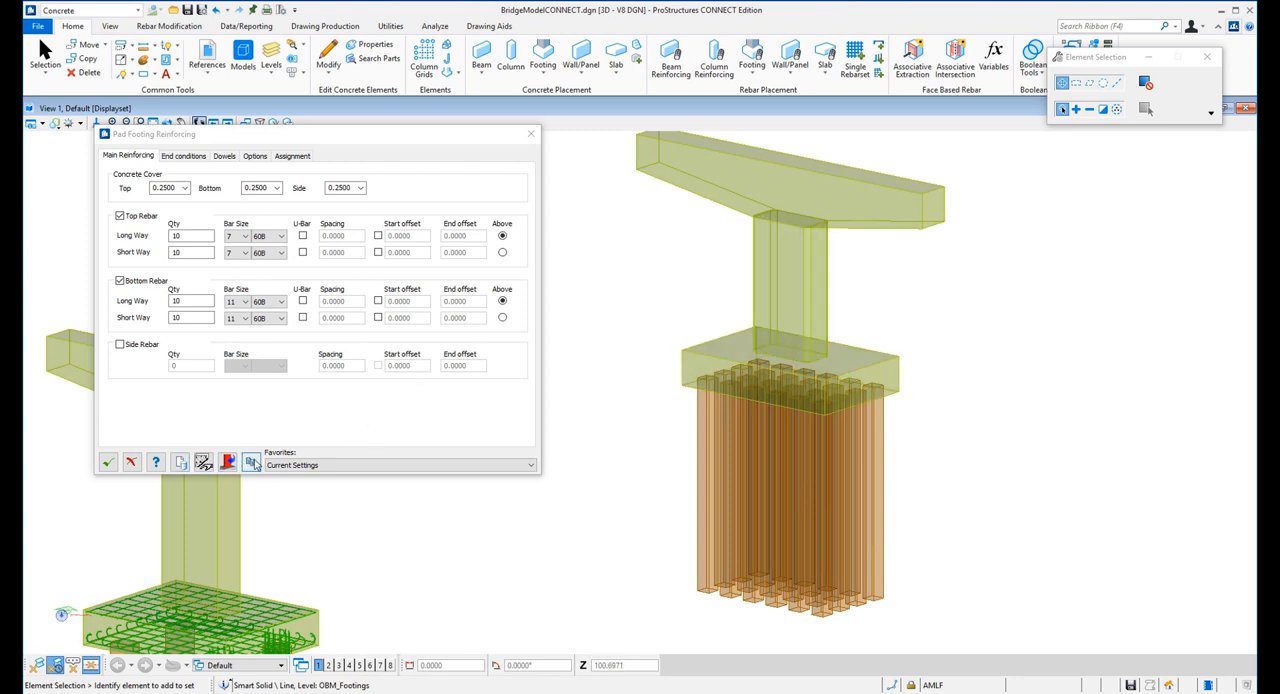
{"action": "left_click", "coordinate": [250, 462]}
{"action": "left_click", "coordinate": [699, 355]}
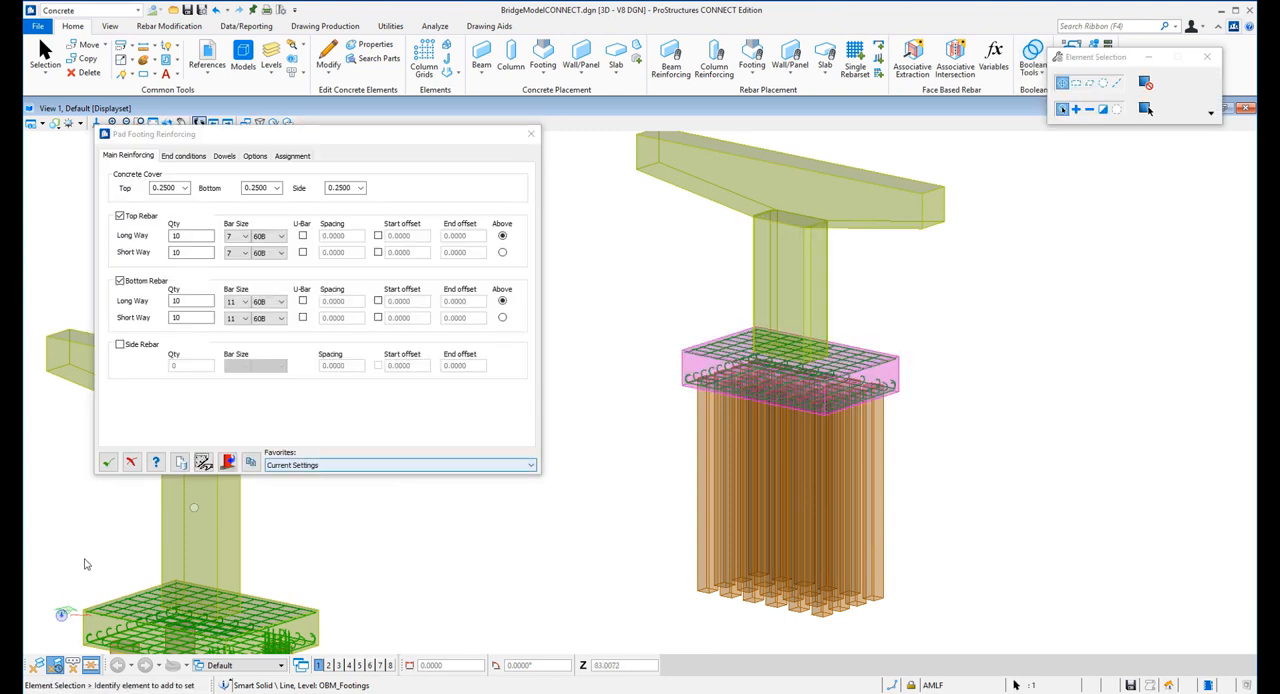
{"action": "left_click", "coordinate": [108, 462]}
{"action": "scroll", "coordinate": [680, 400], "scroll_direction": "down", "scroll_amount": 5}
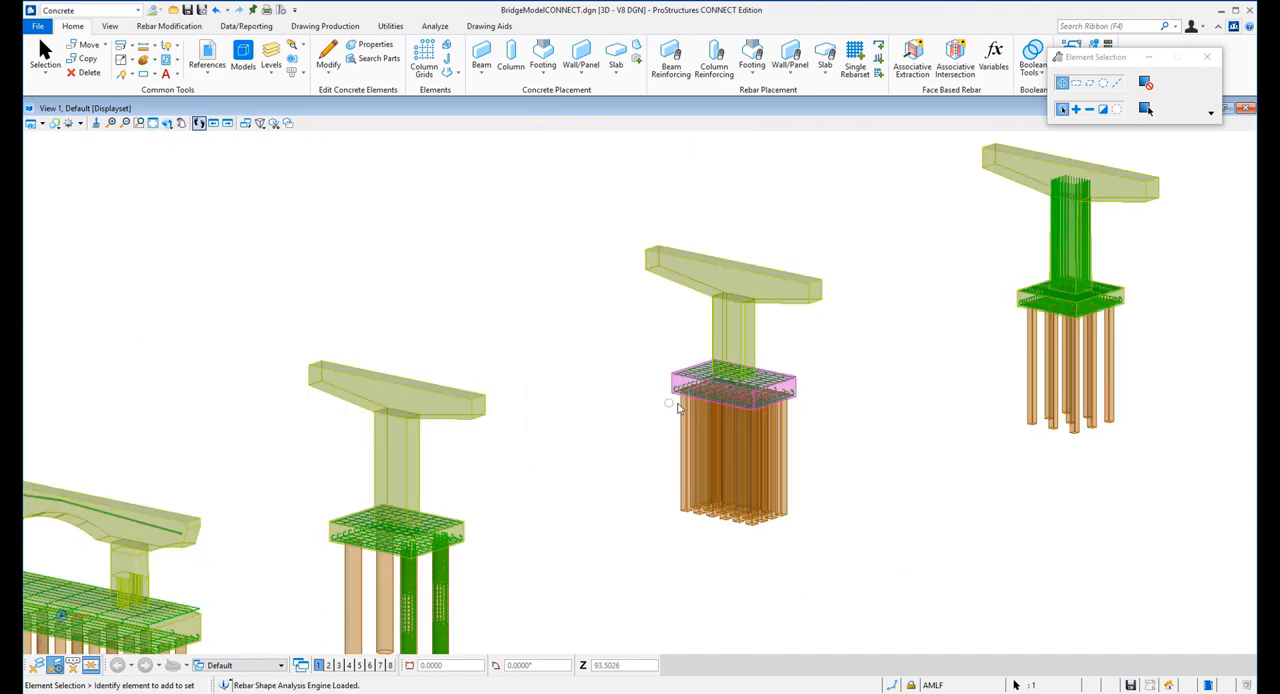
Open the pad footing reinforcing of the long footing under the arched-cap pier and set its top concrete cover to 1
{"action": "scroll", "coordinate": [877, 348], "scroll_direction": "down", "scroll_amount": 3}
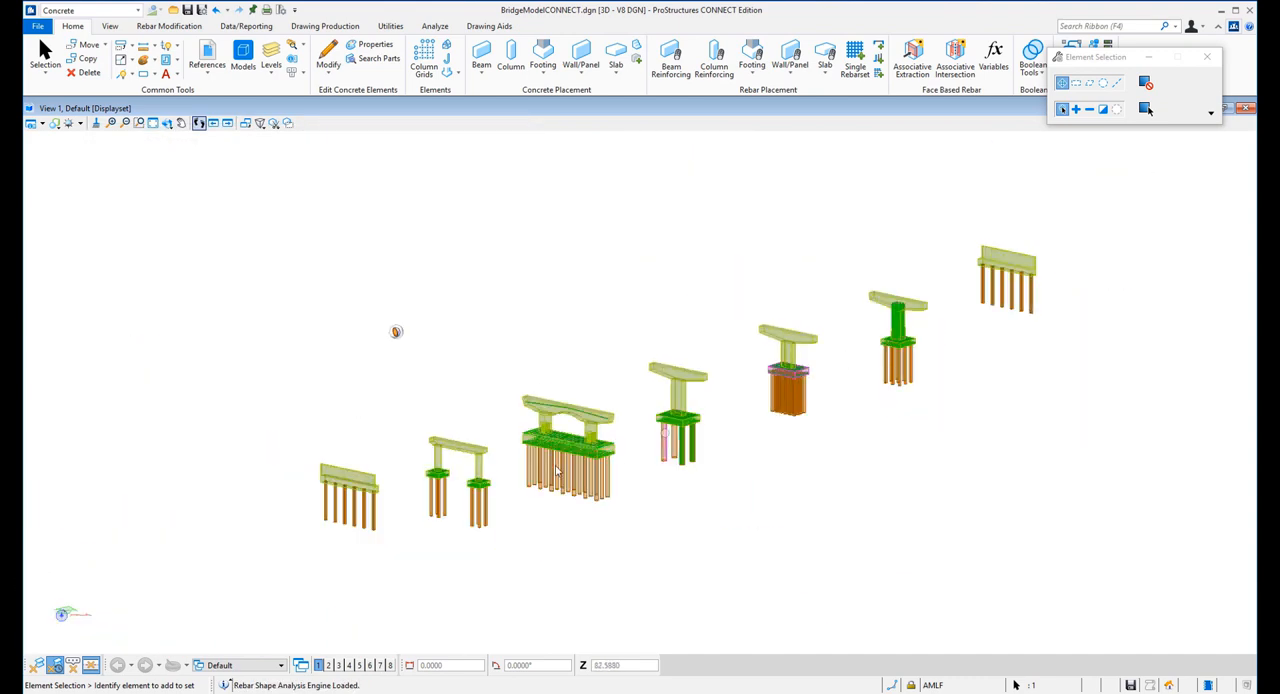
{"action": "scroll", "coordinate": [550, 445], "scroll_direction": "up", "scroll_amount": 3}
{"action": "scroll", "coordinate": [545, 446], "scroll_direction": "up", "scroll_amount": 3}
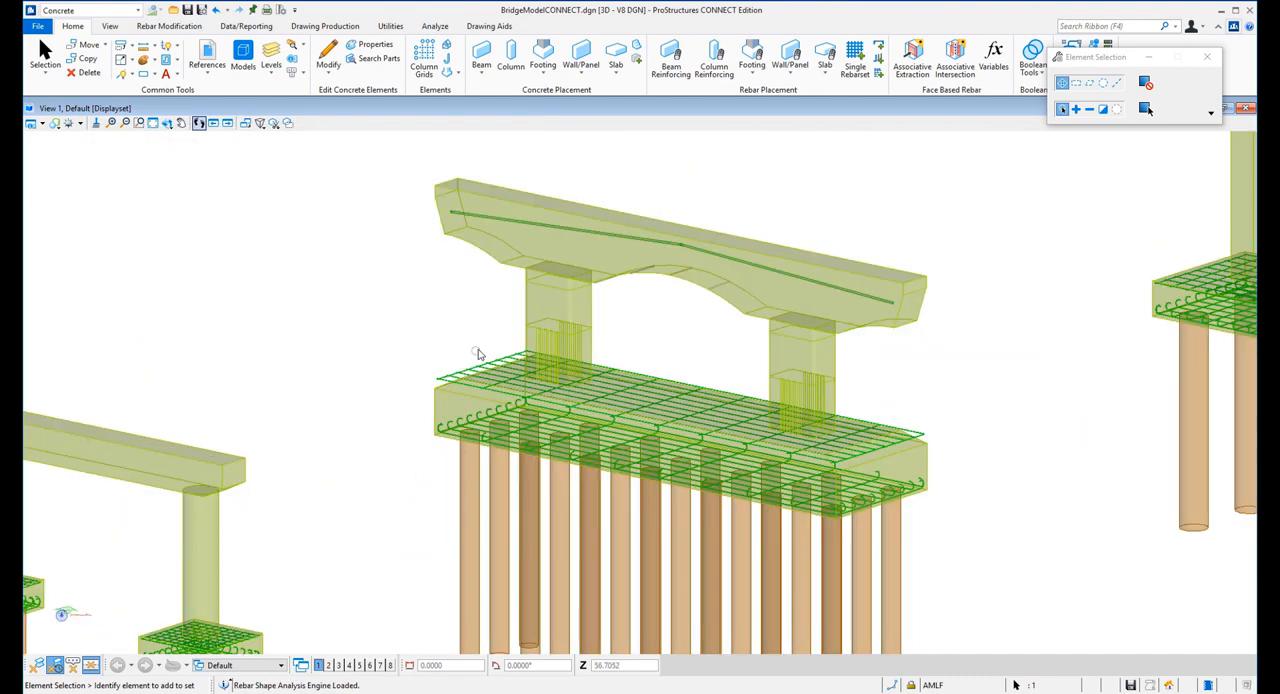
{"action": "double_click", "coordinate": [437, 383]}
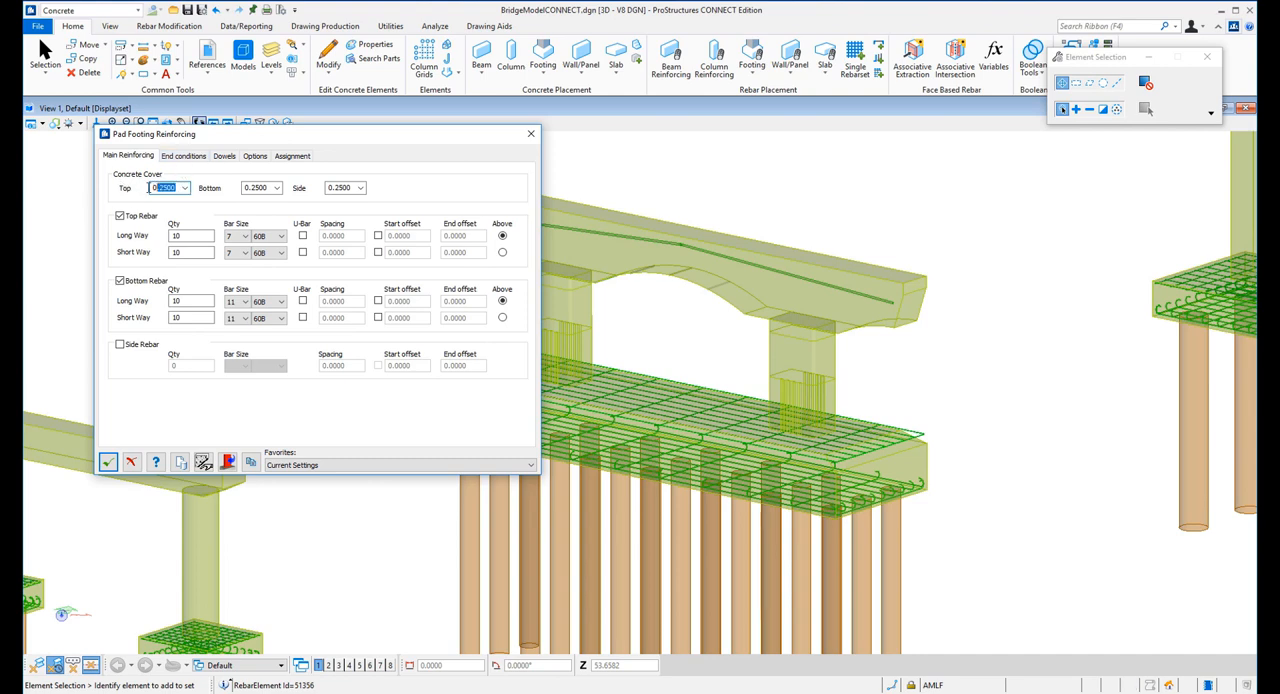
{"action": "type", "text": "1"}
{"action": "left_click", "coordinate": [193, 235]}
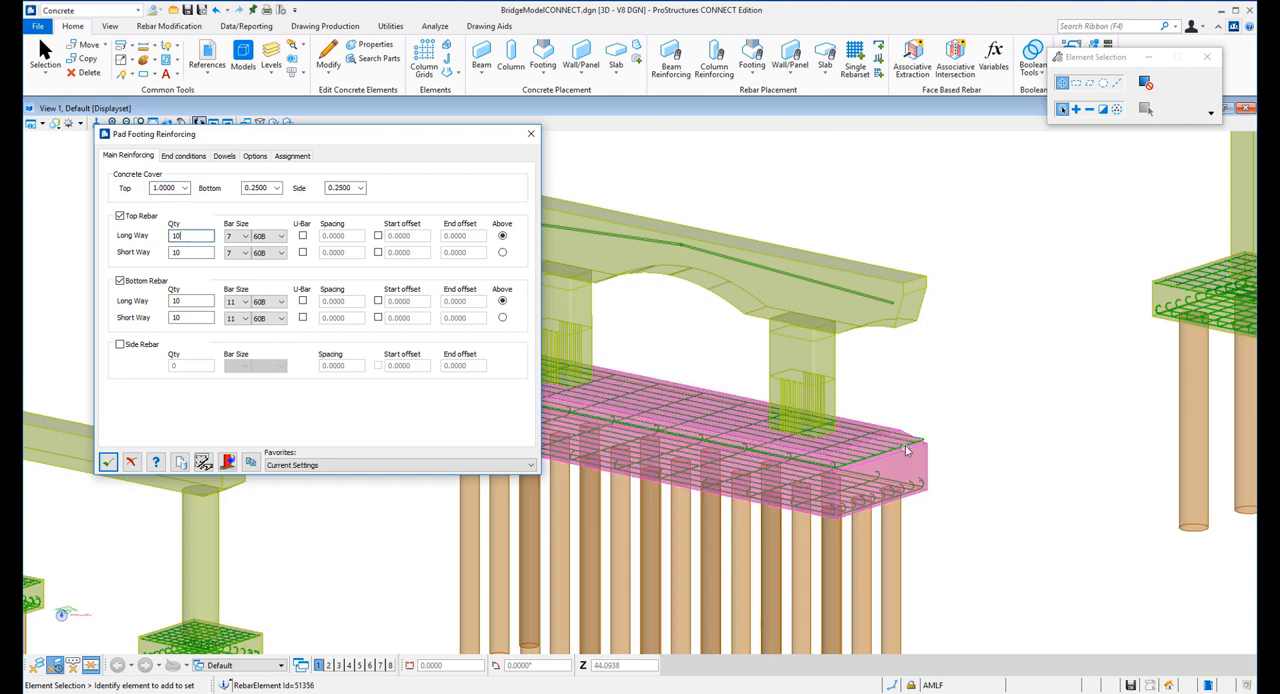
Set the long footing's top concrete cover to 2 and accept the pad footing reinforcing
{"action": "left_click", "coordinate": [177, 188]}
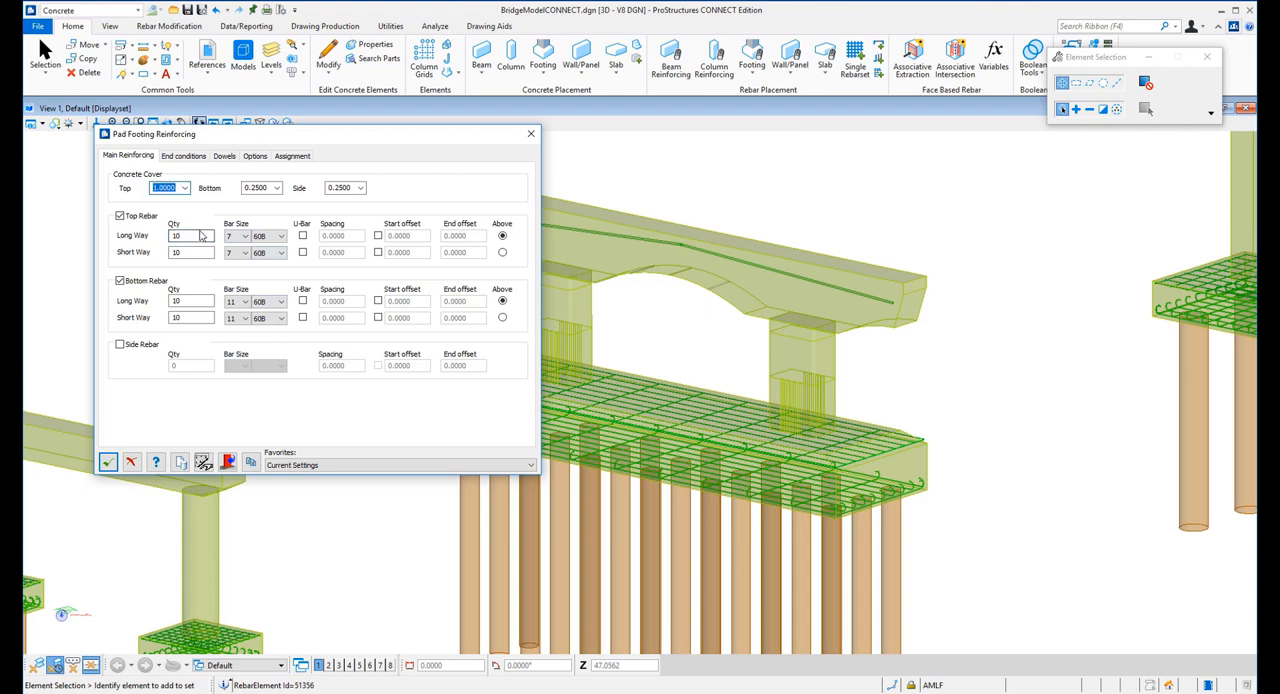
{"action": "type", "text": "2"}
{"action": "left_click", "coordinate": [201, 236]}
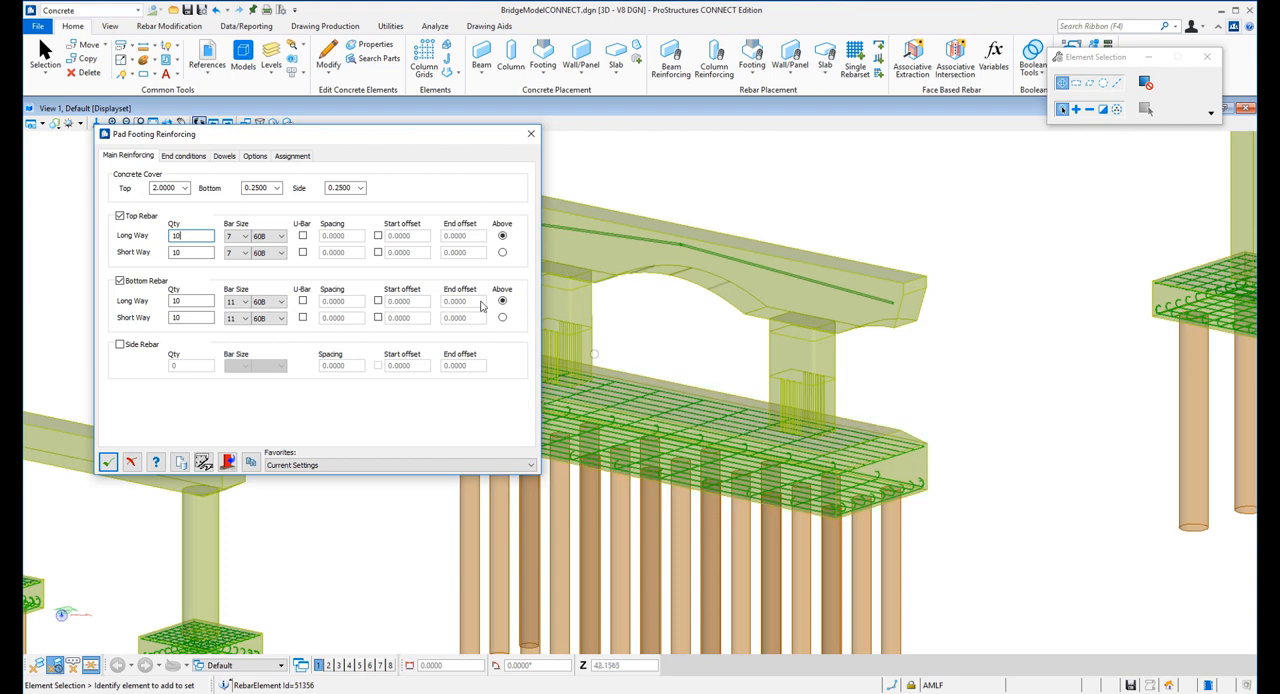
{"action": "left_click", "coordinate": [108, 461]}
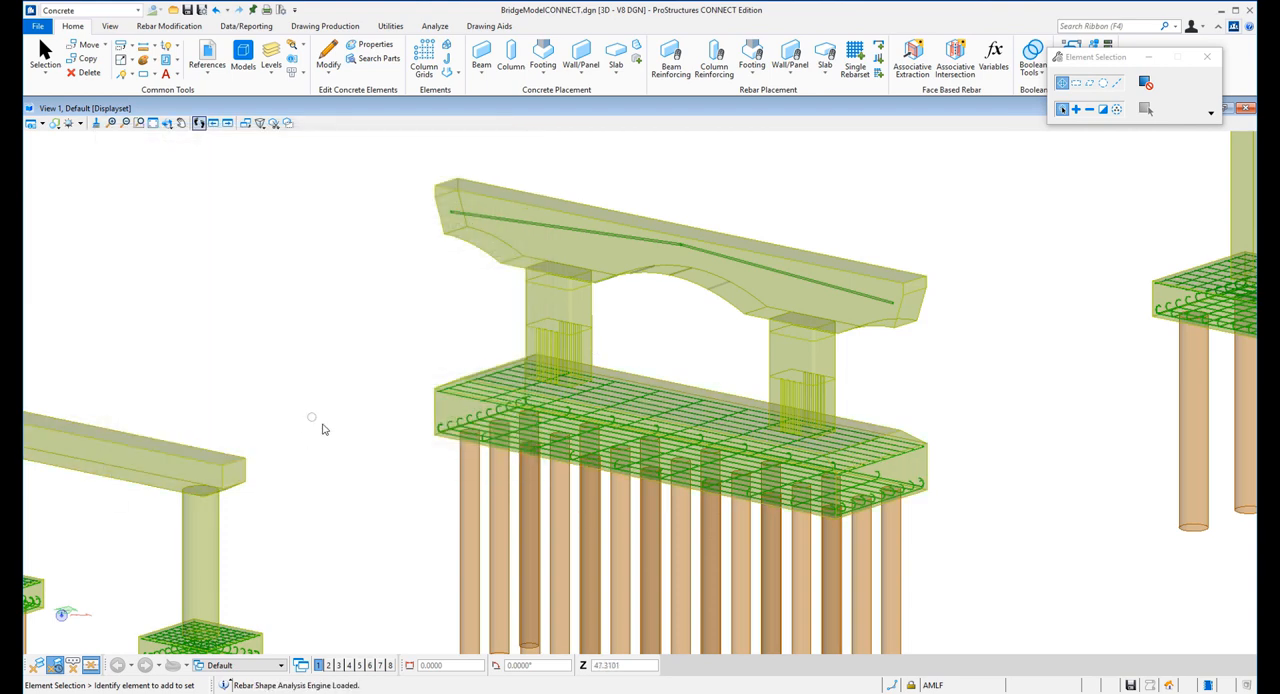
Apply column reinforcing to the first round column of the two-column pier
{"action": "scroll", "coordinate": [323, 429], "scroll_direction": "down", "scroll_amount": 2}
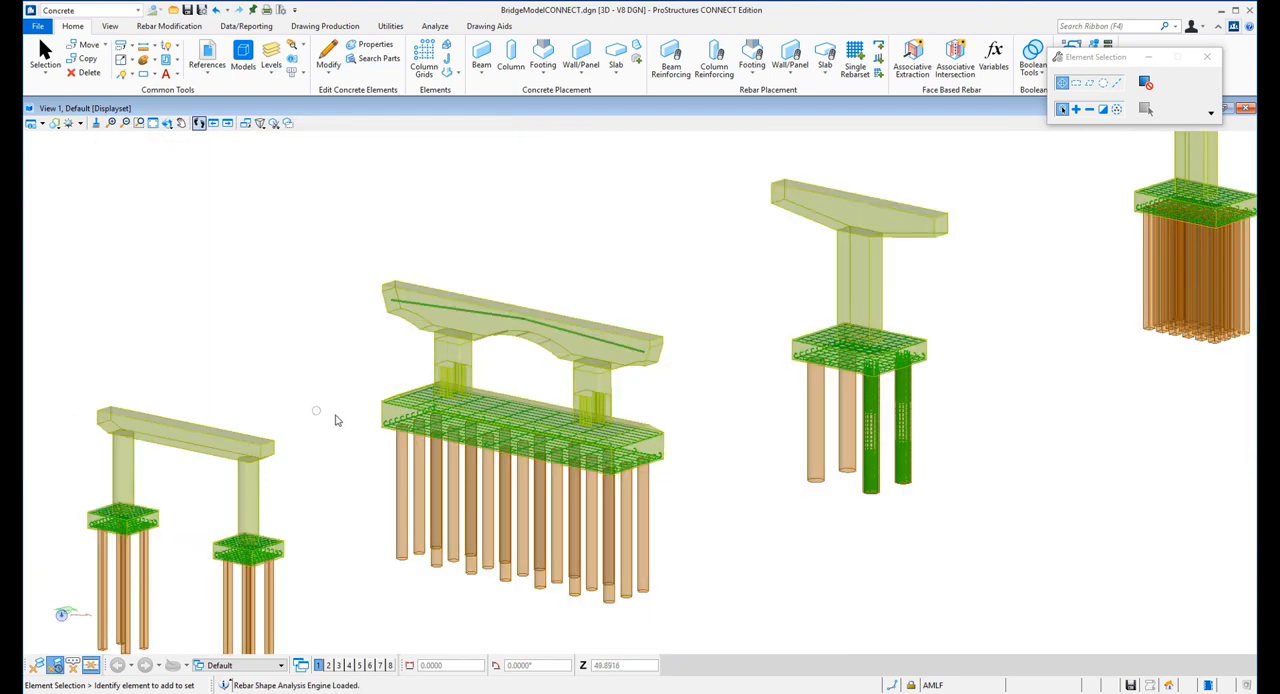
{"action": "scroll", "coordinate": [63, 486], "scroll_direction": "up", "scroll_amount": 5}
{"action": "scroll", "coordinate": [300, 380], "scroll_direction": "down", "scroll_amount": 2}
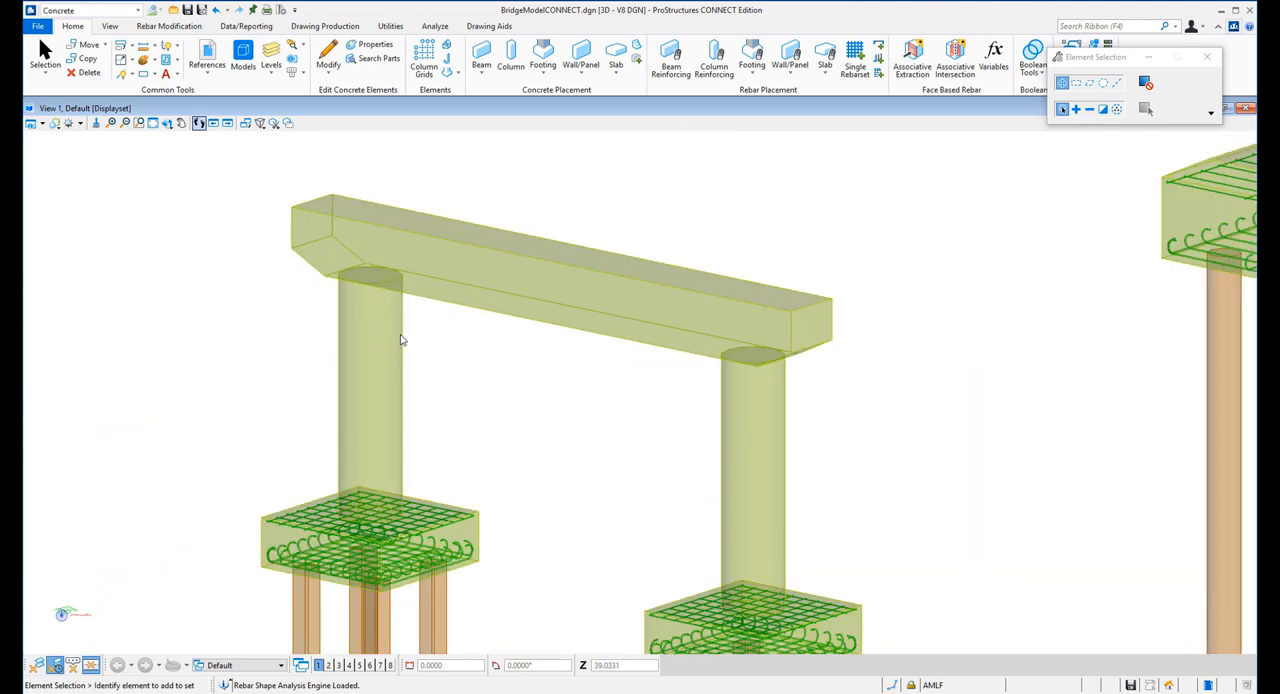
{"action": "left_click", "coordinate": [720, 64]}
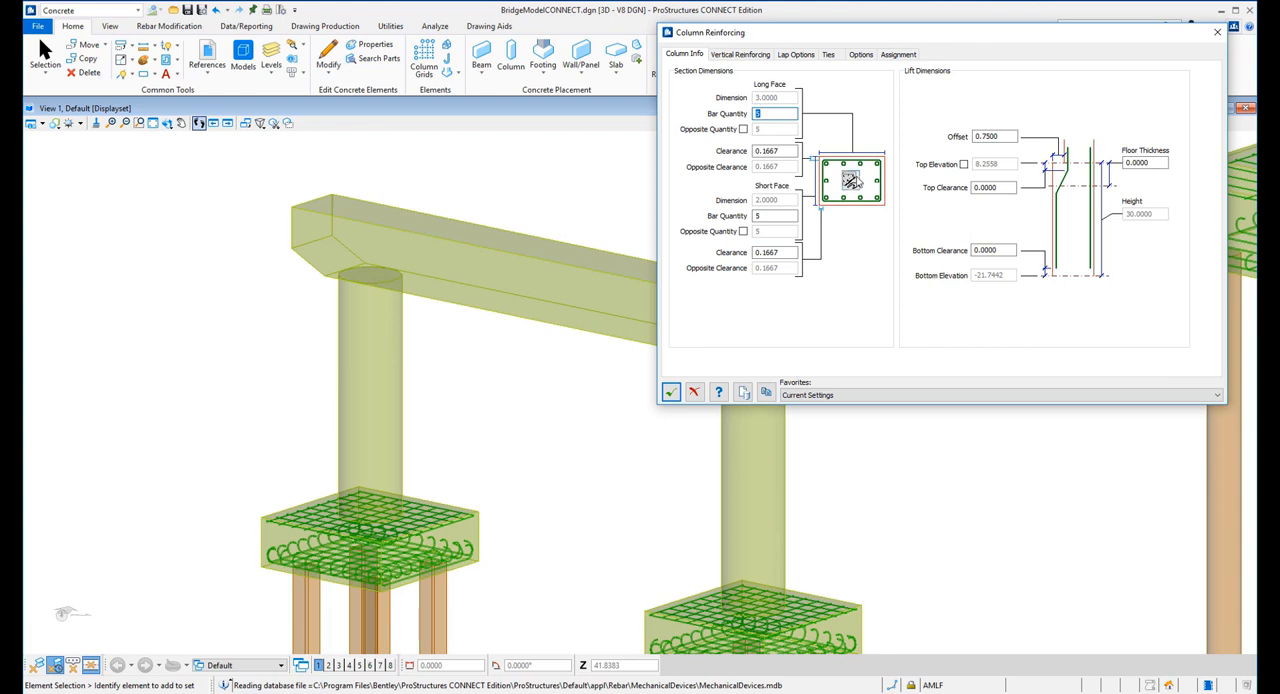
{"action": "left_click", "coordinate": [850, 181]}
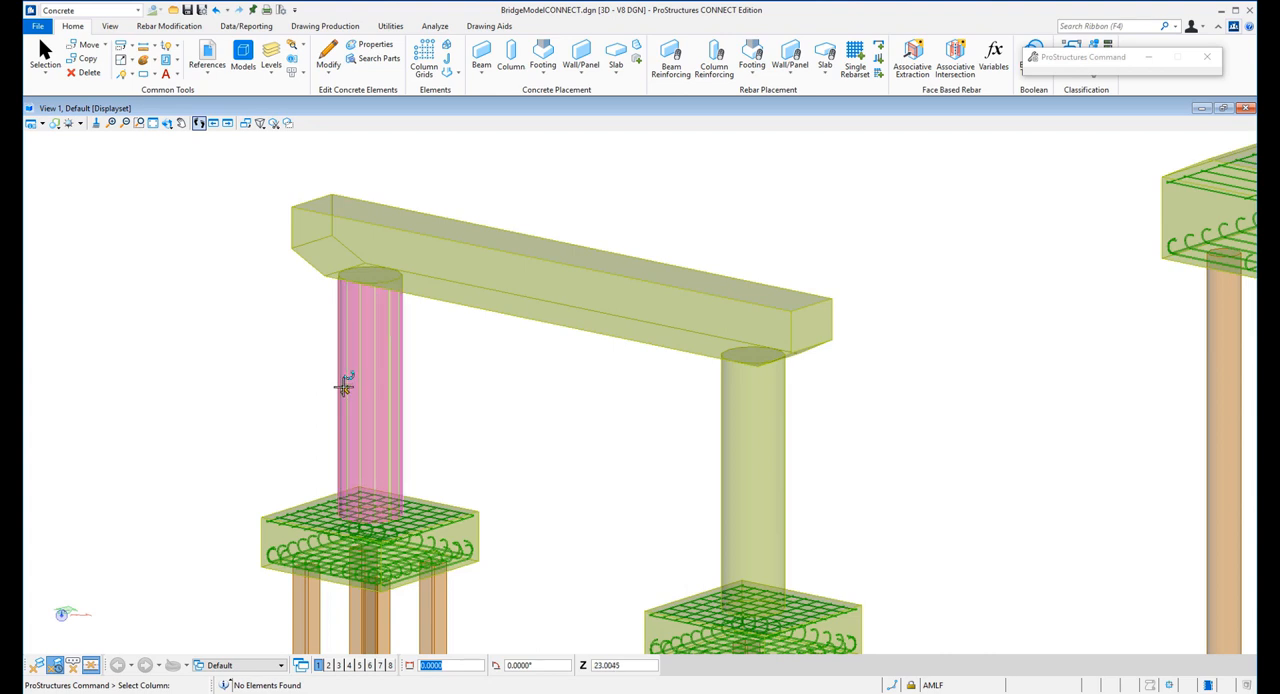
{"action": "left_click", "coordinate": [344, 388]}
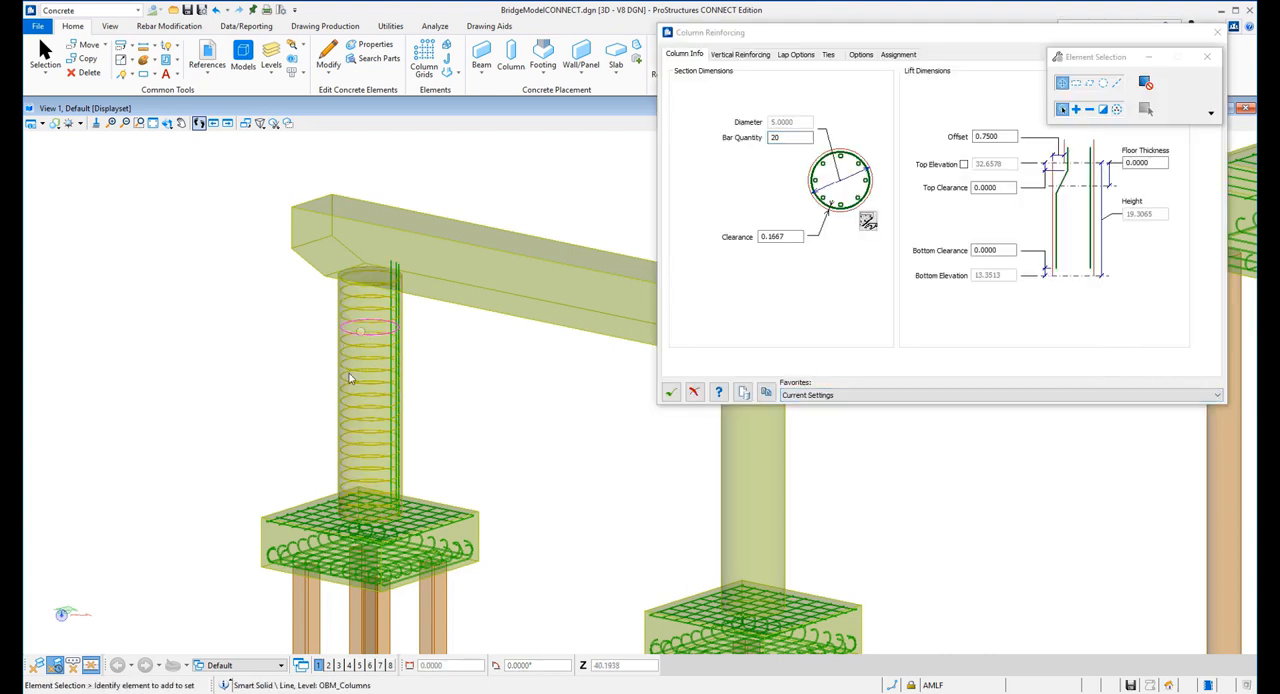
Assign the V1 vertical reinforcing to all bar positions around the round column
{"action": "left_click", "coordinate": [741, 55]}
{"action": "left_click", "coordinate": [686, 55]}
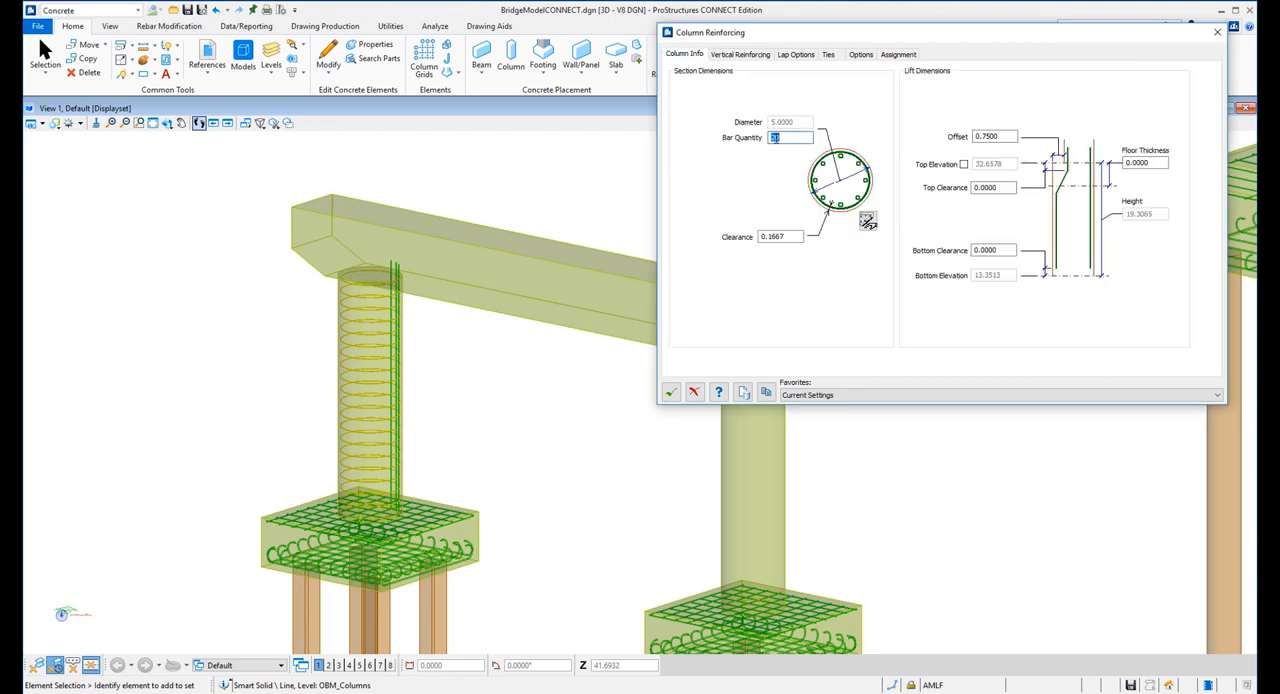
{"action": "left_click", "coordinate": [741, 55]}
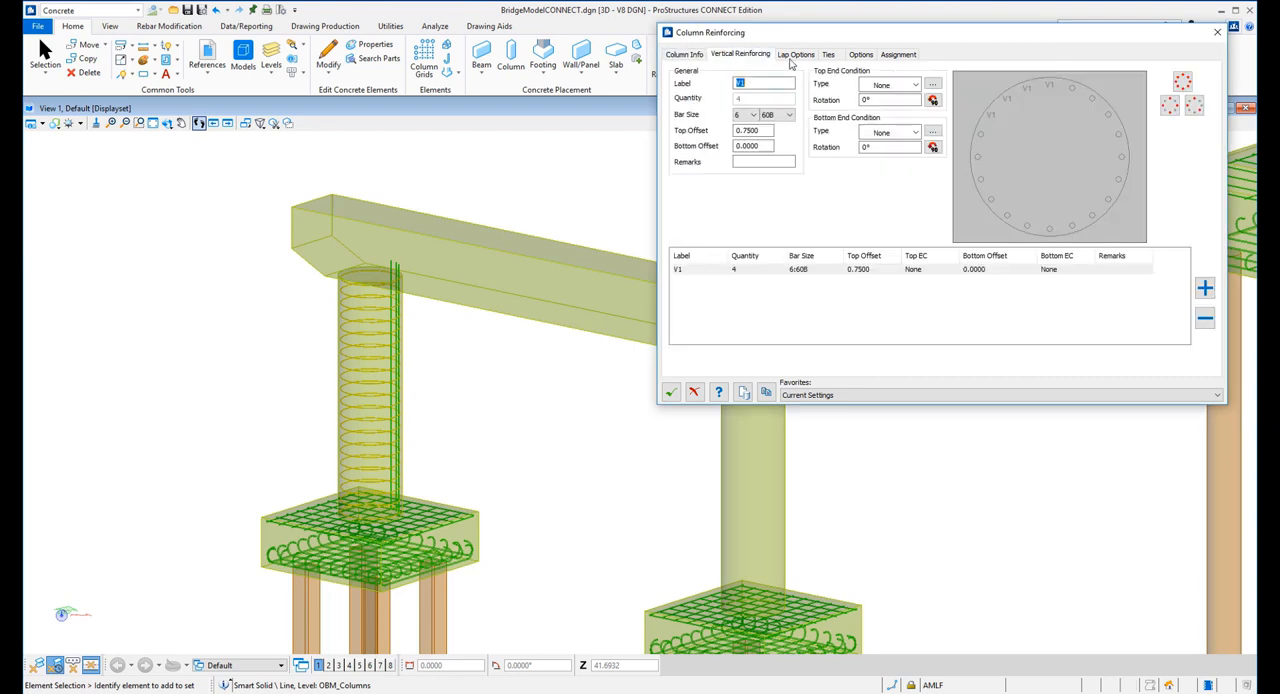
{"action": "left_click", "coordinate": [1182, 82]}
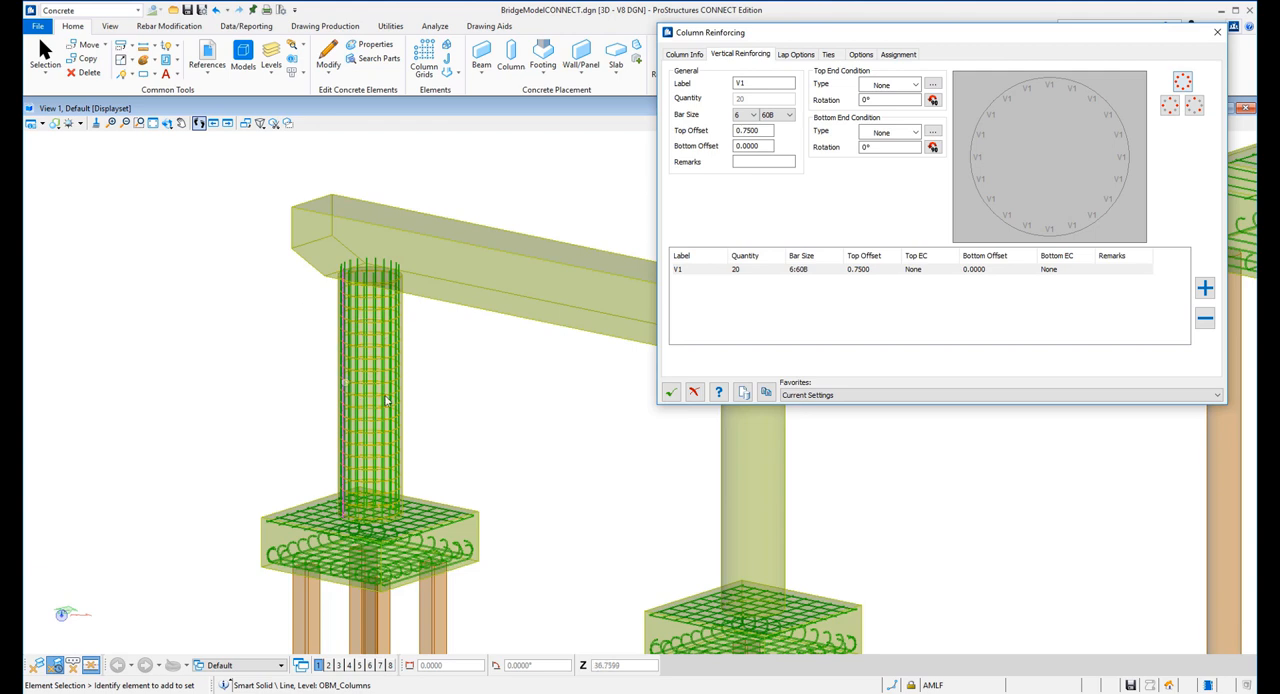
{"action": "mouse_move", "coordinate": [395, 368]}
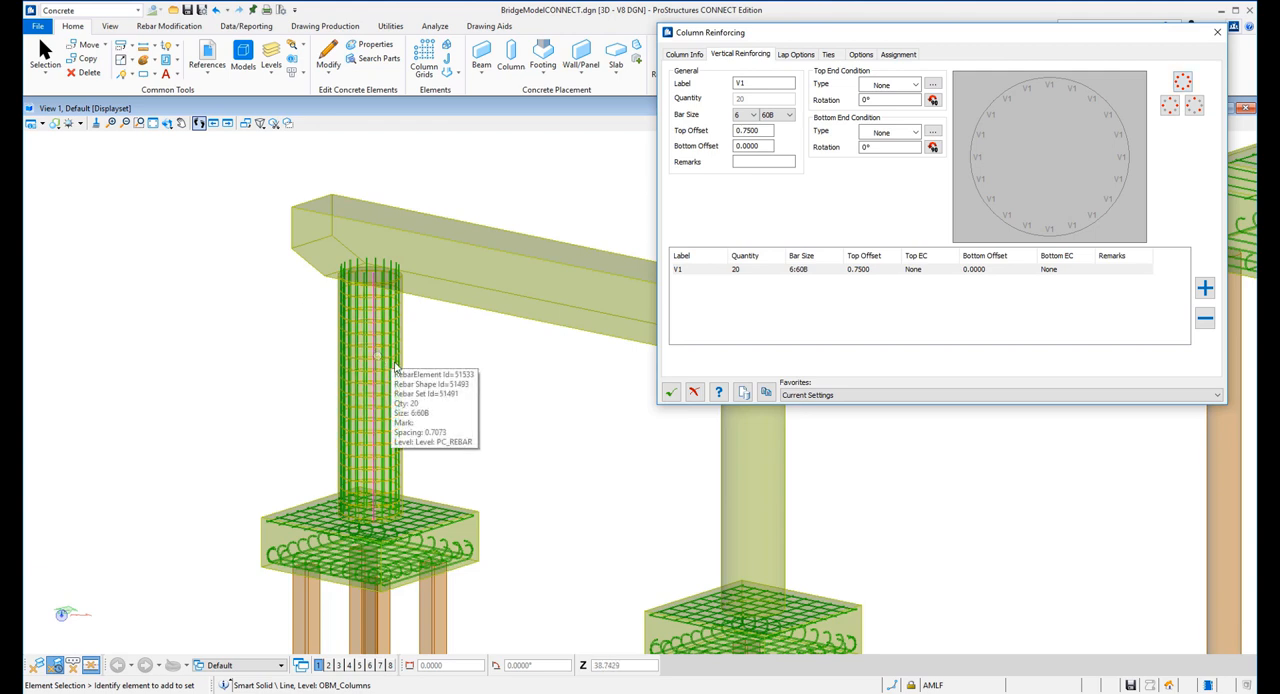
Clone the column reinforcement to the second round column of the two-column pier
{"action": "scroll", "coordinate": [417, 375], "scroll_direction": "down", "scroll_amount": 3}
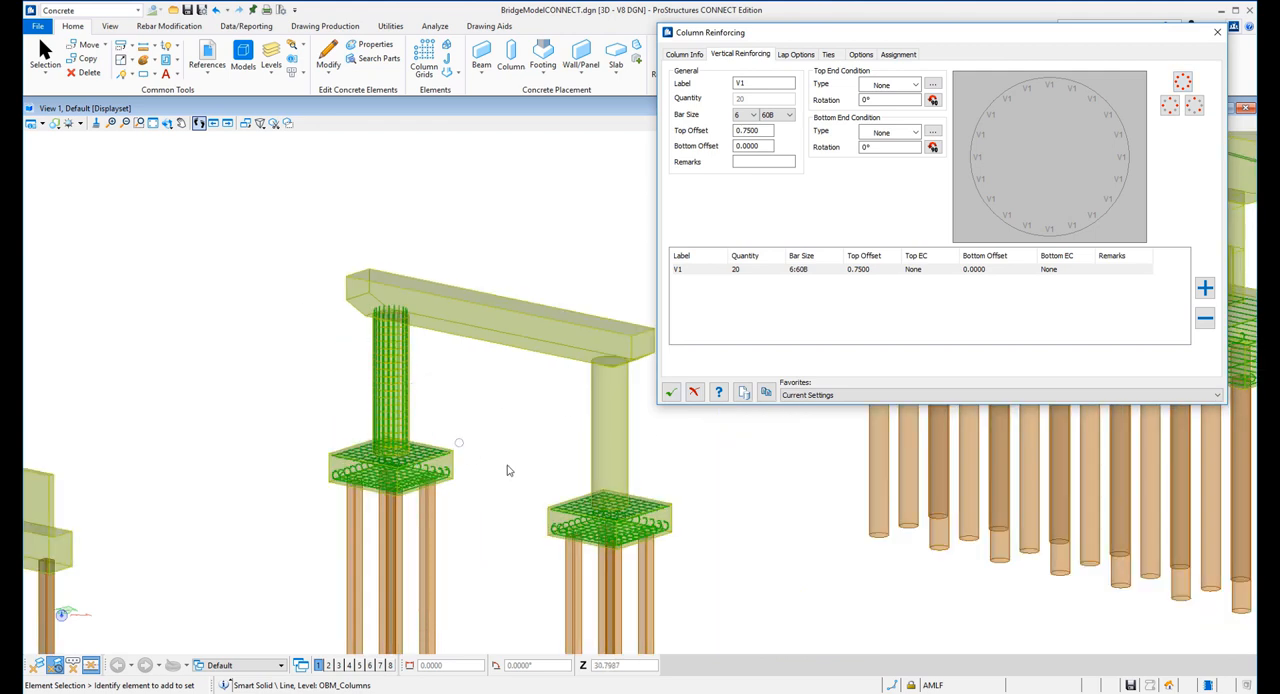
{"action": "left_click", "coordinate": [766, 392]}
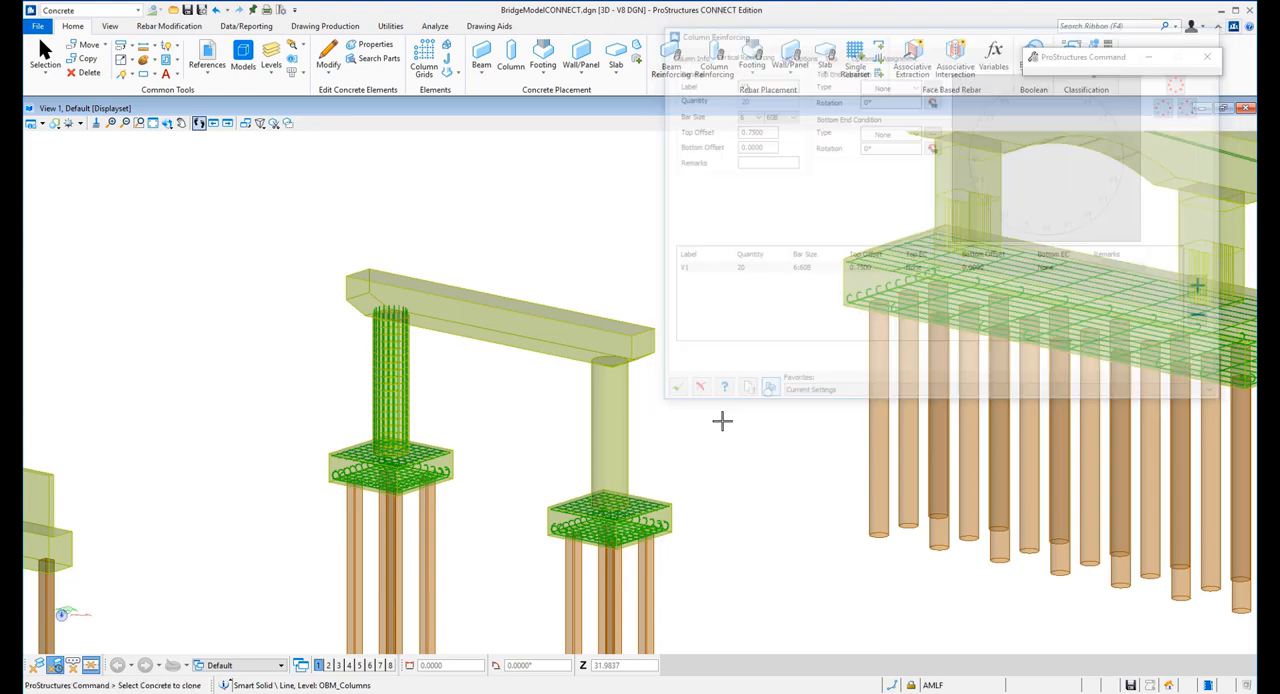
{"action": "left_click", "coordinate": [623, 430]}
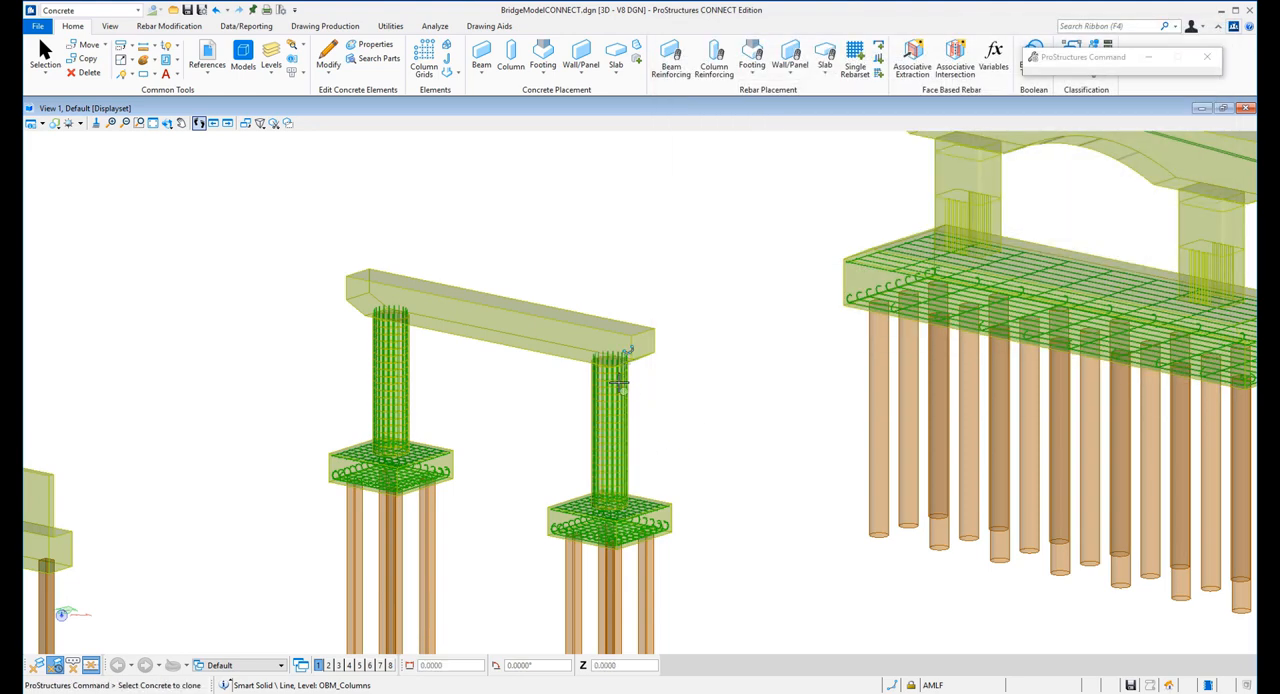
Leave the clone selection, move the Column Reinforcing dialog clear of the single-column piers and start cloning again
{"action": "scroll", "coordinate": [445, 421], "scroll_direction": "down", "scroll_amount": 5}
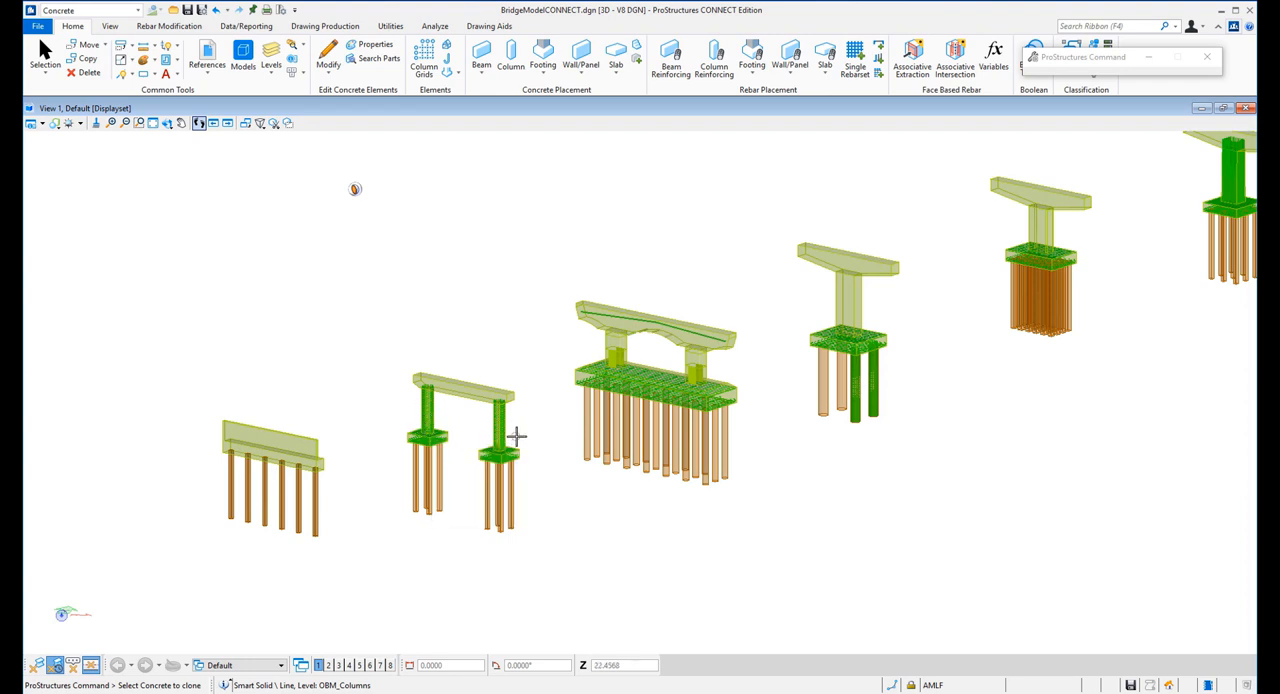
{"action": "scroll", "coordinate": [917, 306], "scroll_direction": "up", "scroll_amount": 3}
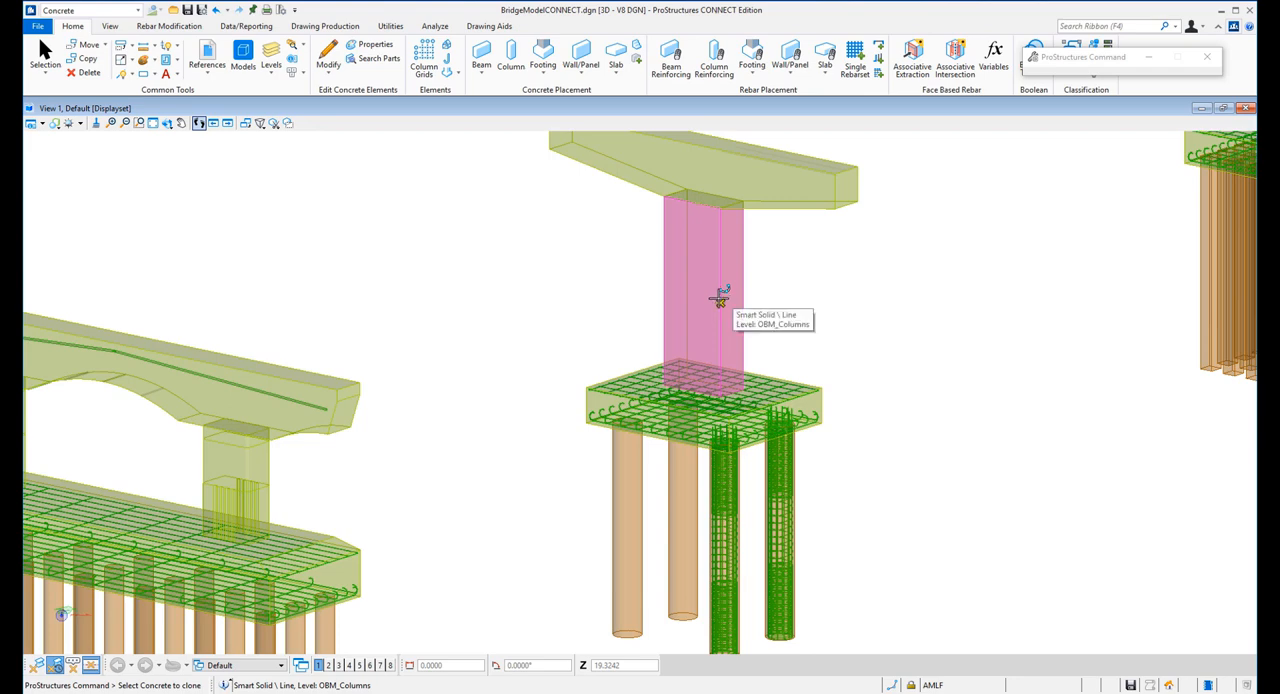
{"action": "scroll", "coordinate": [786, 296], "scroll_direction": "down", "scroll_amount": 5}
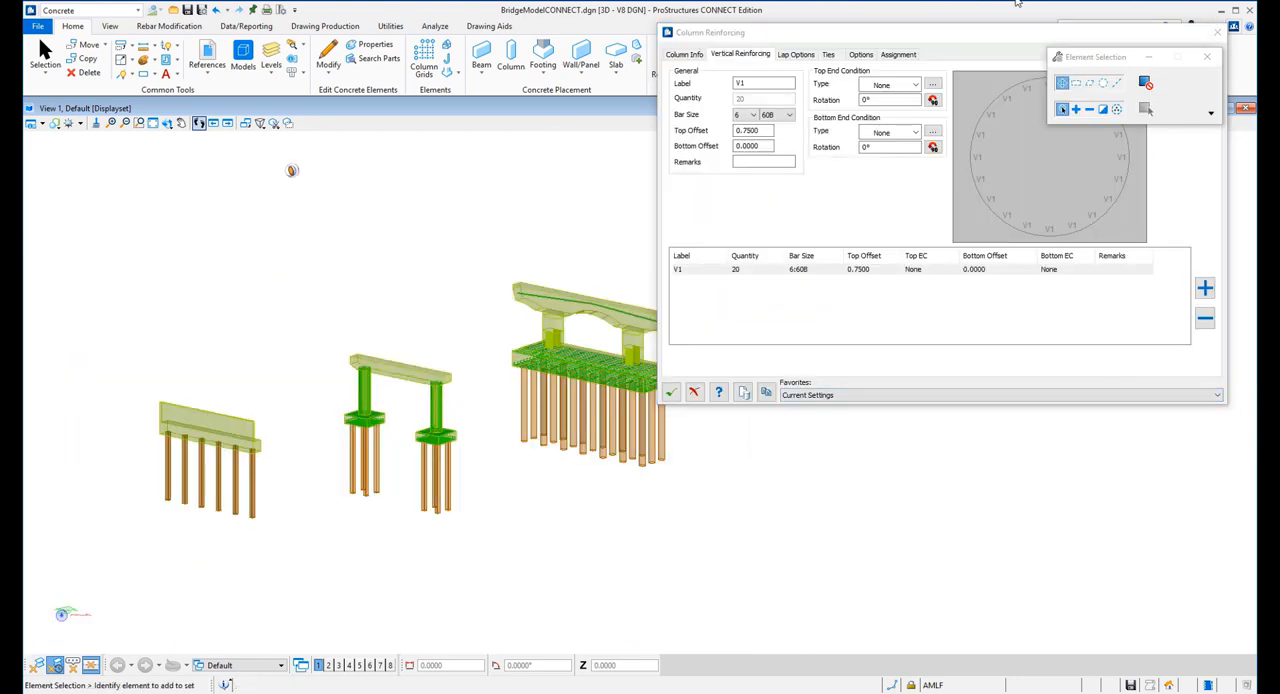
{"action": "left_click_drag", "start_coordinate": [988, 32], "coordinate": [390, 125]}
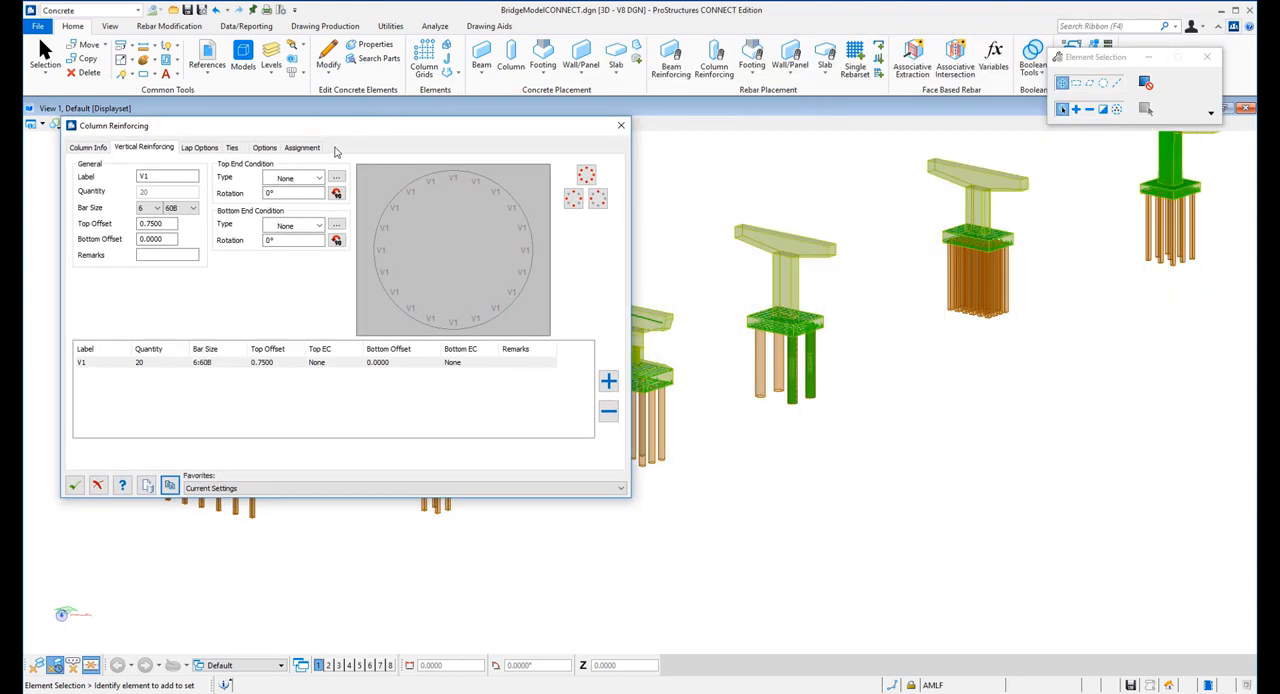
{"action": "left_click", "coordinate": [171, 487]}
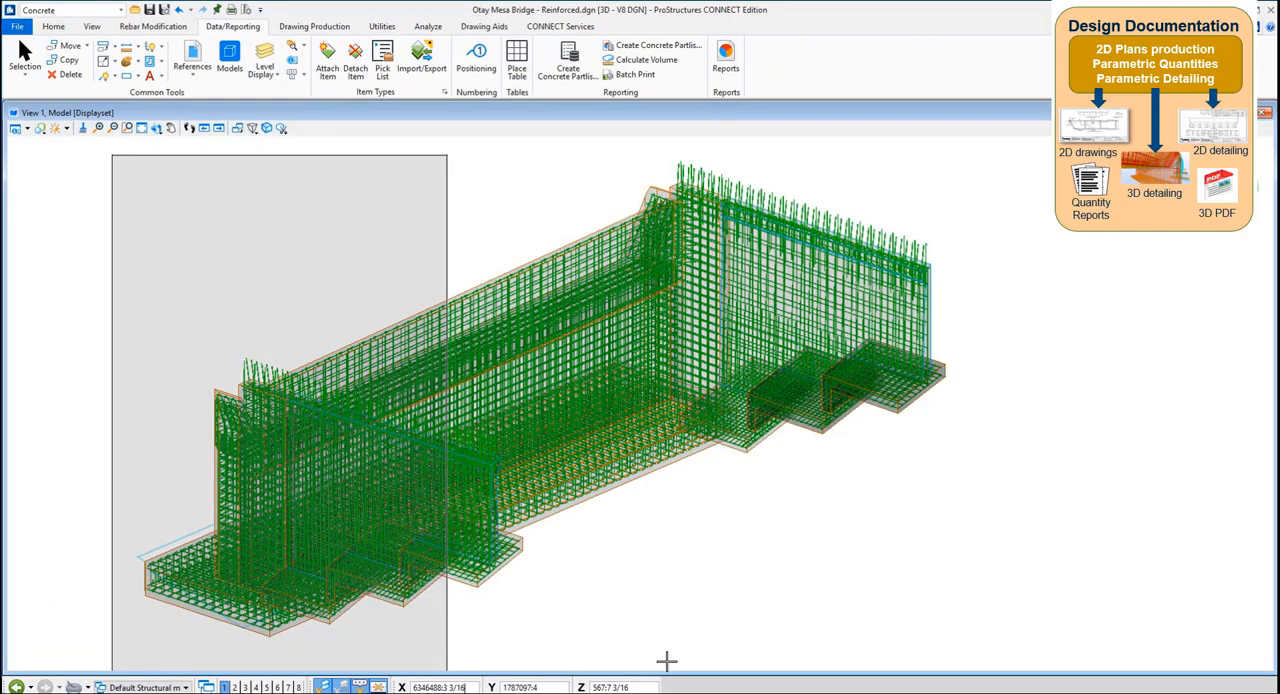
Create a concrete partlist from the whole reinforced abutment and load the US_CDN_Bar_Bending_Schedule.lst template for it
{"action": "left_click", "coordinate": [1007, 662]}
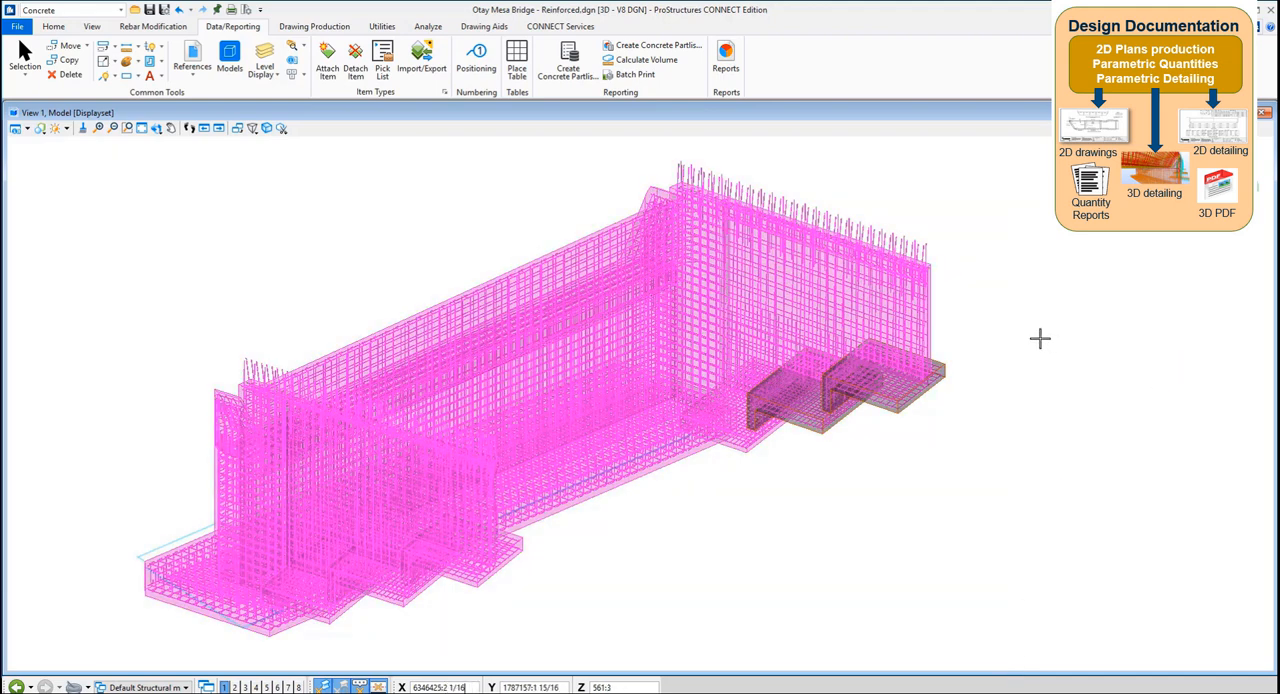
{"action": "right_click", "coordinate": [1057, 368]}
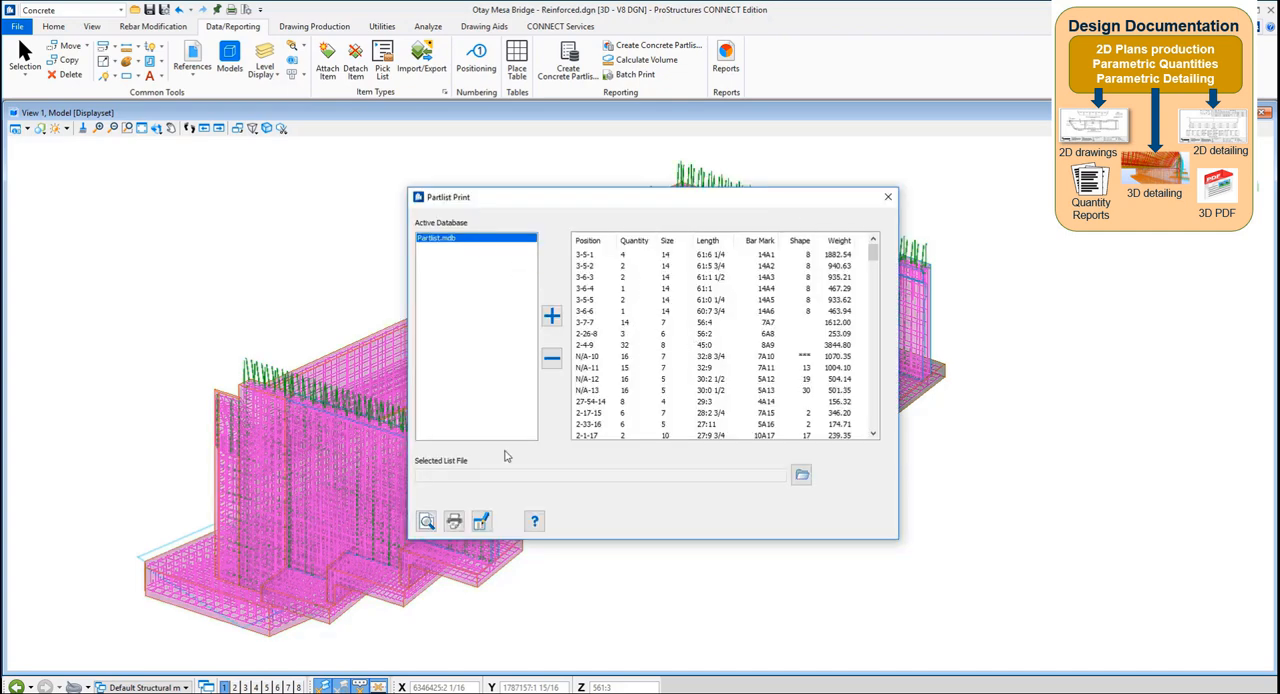
{"action": "left_click", "coordinate": [802, 475]}
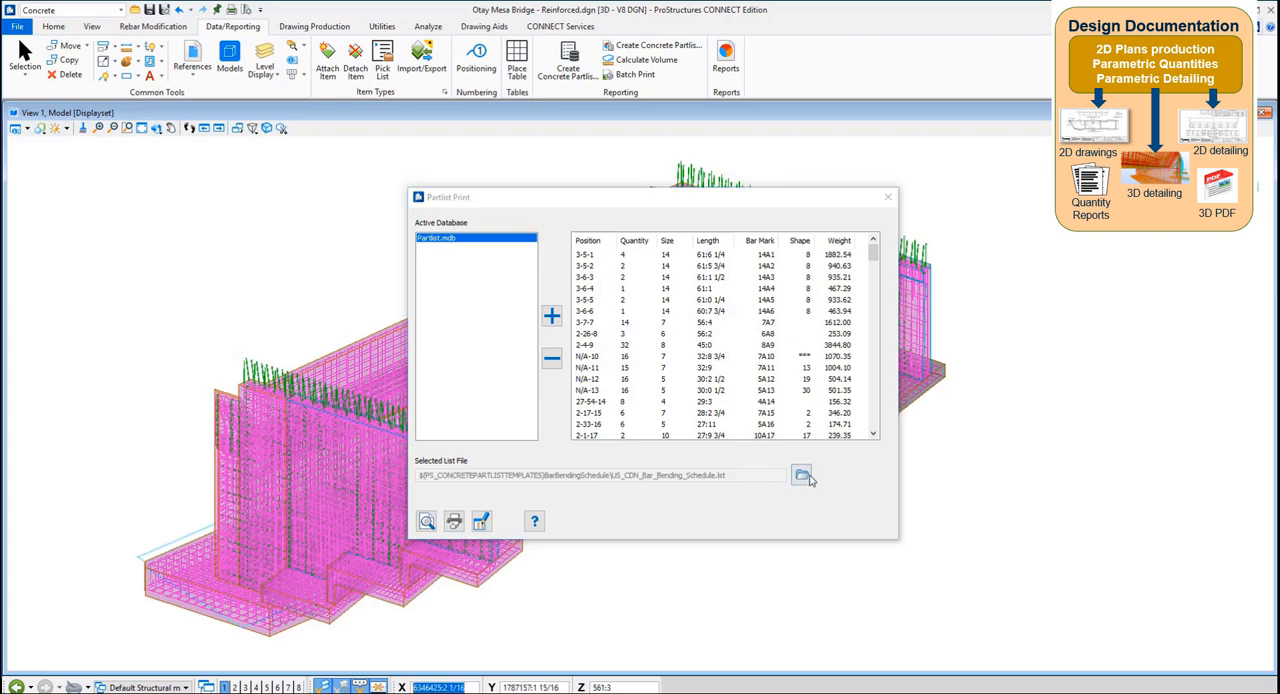
Generate a preview of all bar bending schedule pages and look through the bar shapes and quantities
{"action": "left_click", "coordinate": [429, 521]}
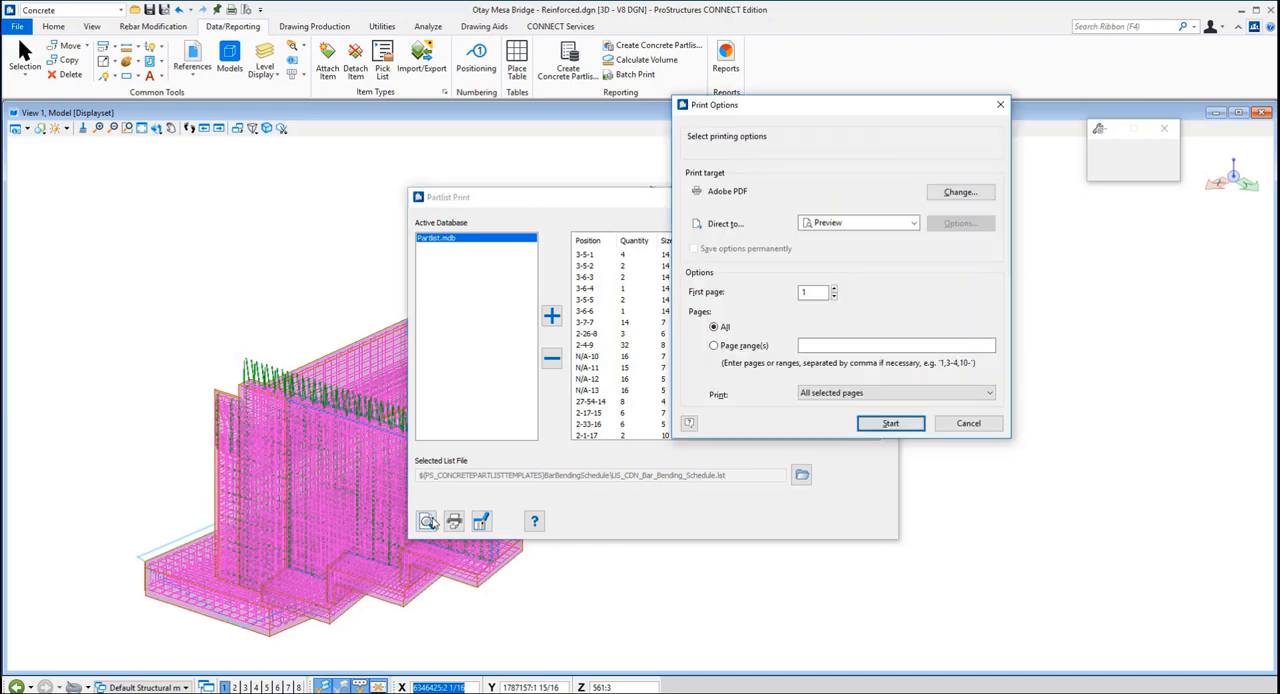
{"action": "left_click", "coordinate": [889, 424]}
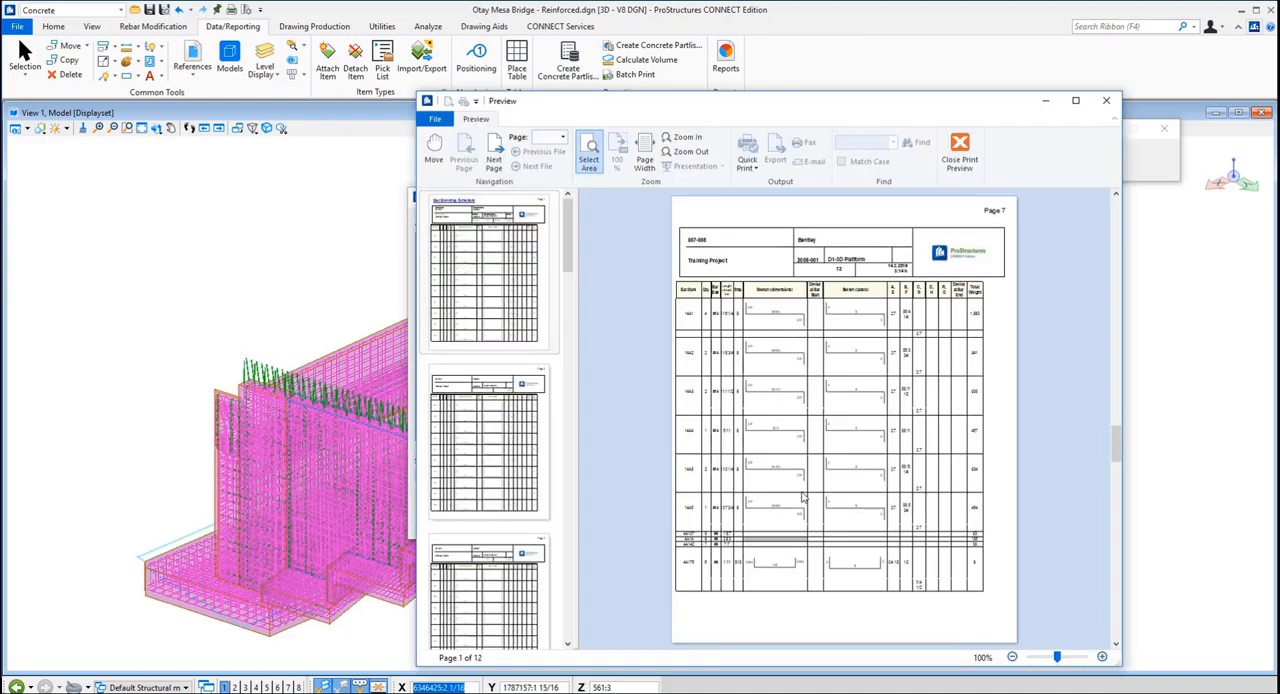
{"action": "scroll", "coordinate": [805, 495], "scroll_direction": "down", "scroll_amount": 5}
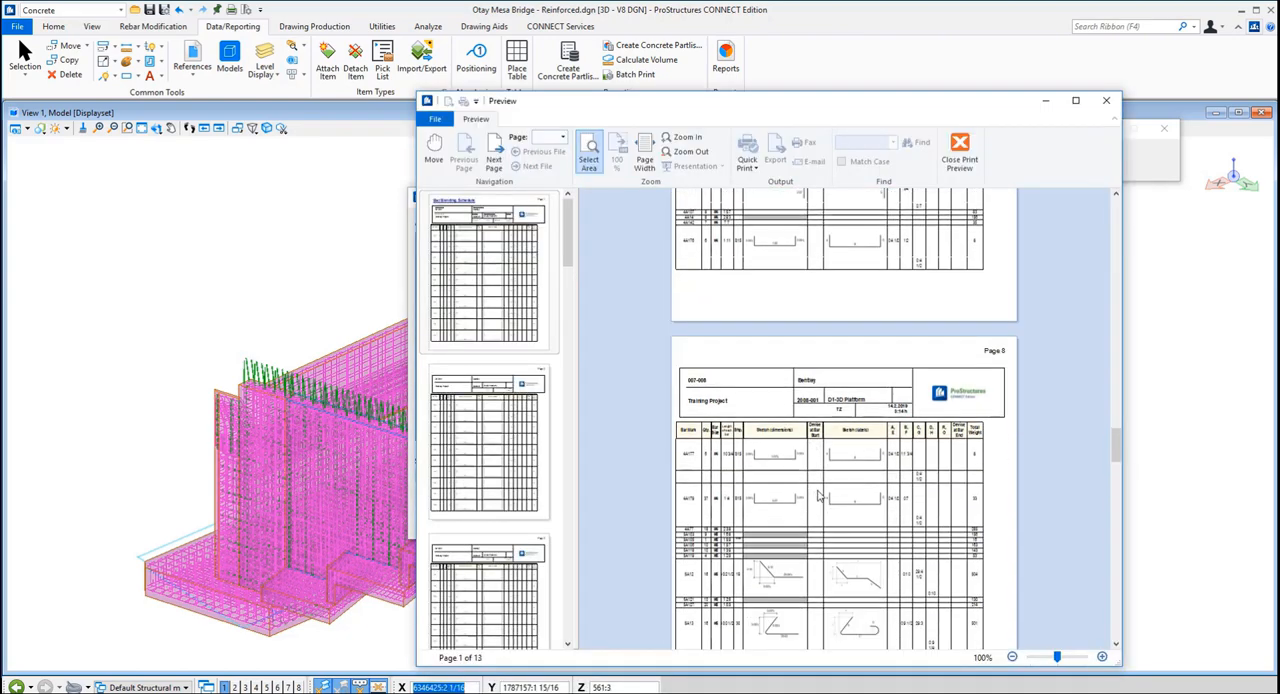
{"action": "scroll", "coordinate": [815, 500], "scroll_direction": "down", "scroll_amount": 2}
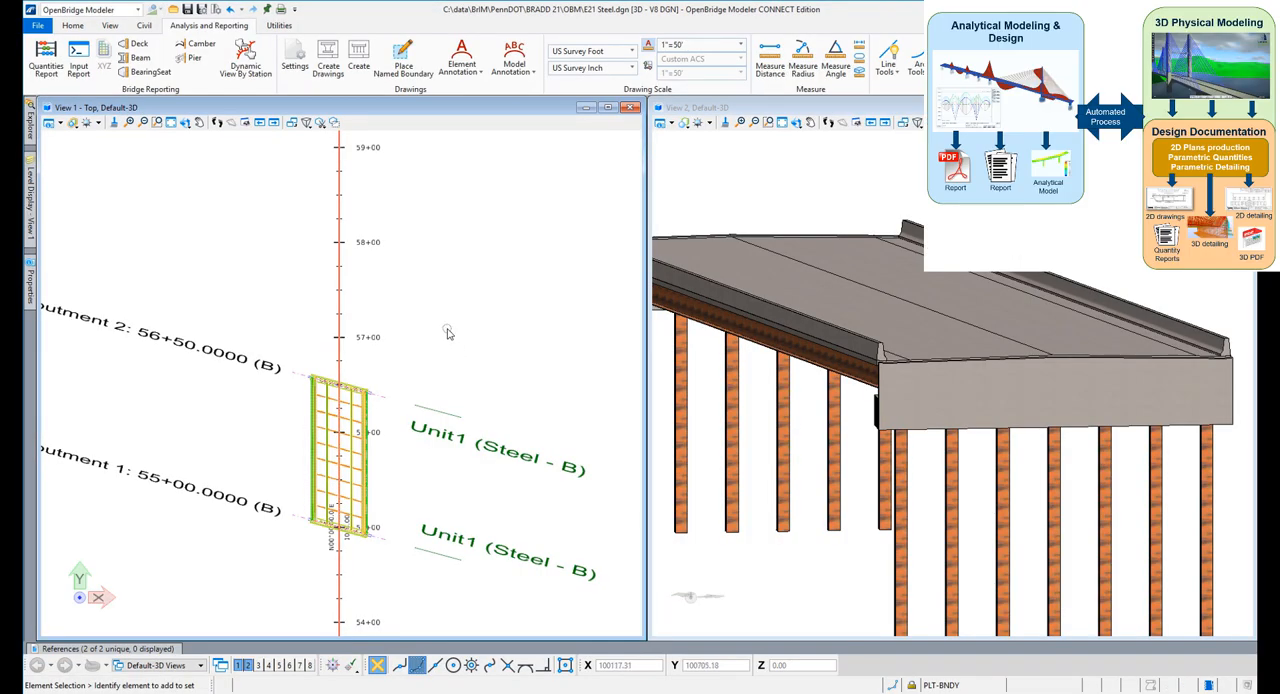
Define a dynamic section view by station on the bridge alignment at station 56+49.0000, crossing the deck at Abutment 2
{"action": "left_click", "coordinate": [249, 55]}
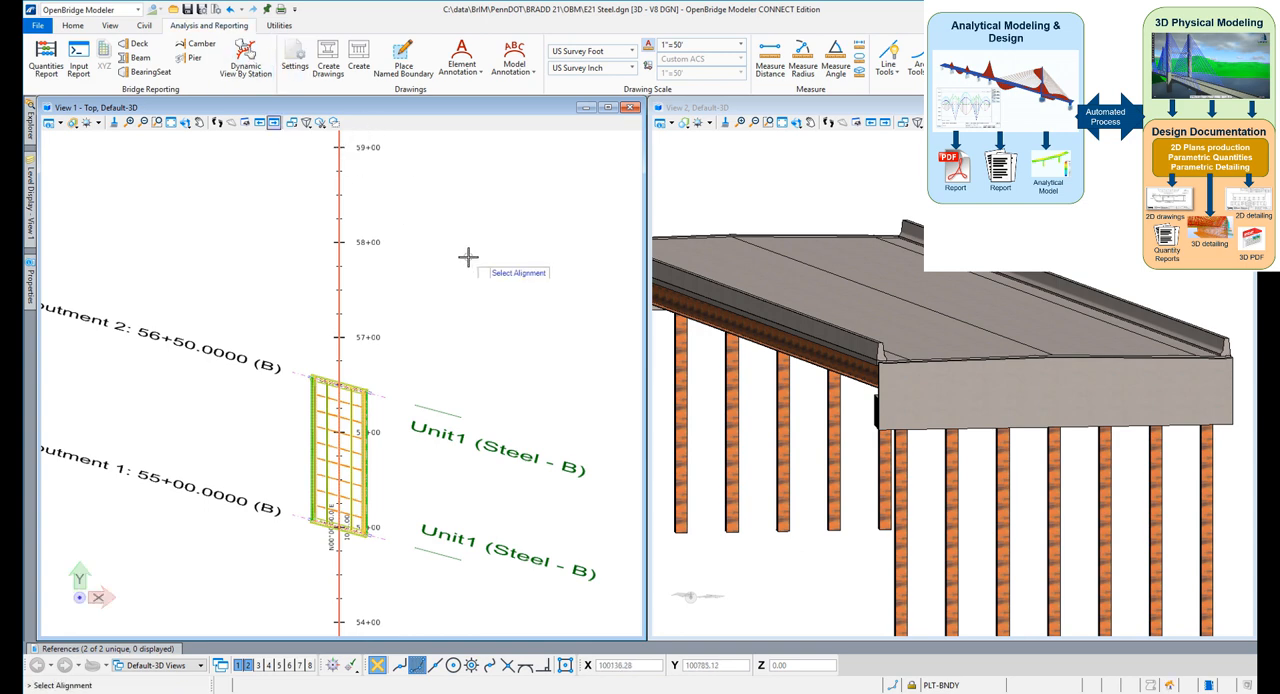
{"action": "left_click", "coordinate": [340, 276]}
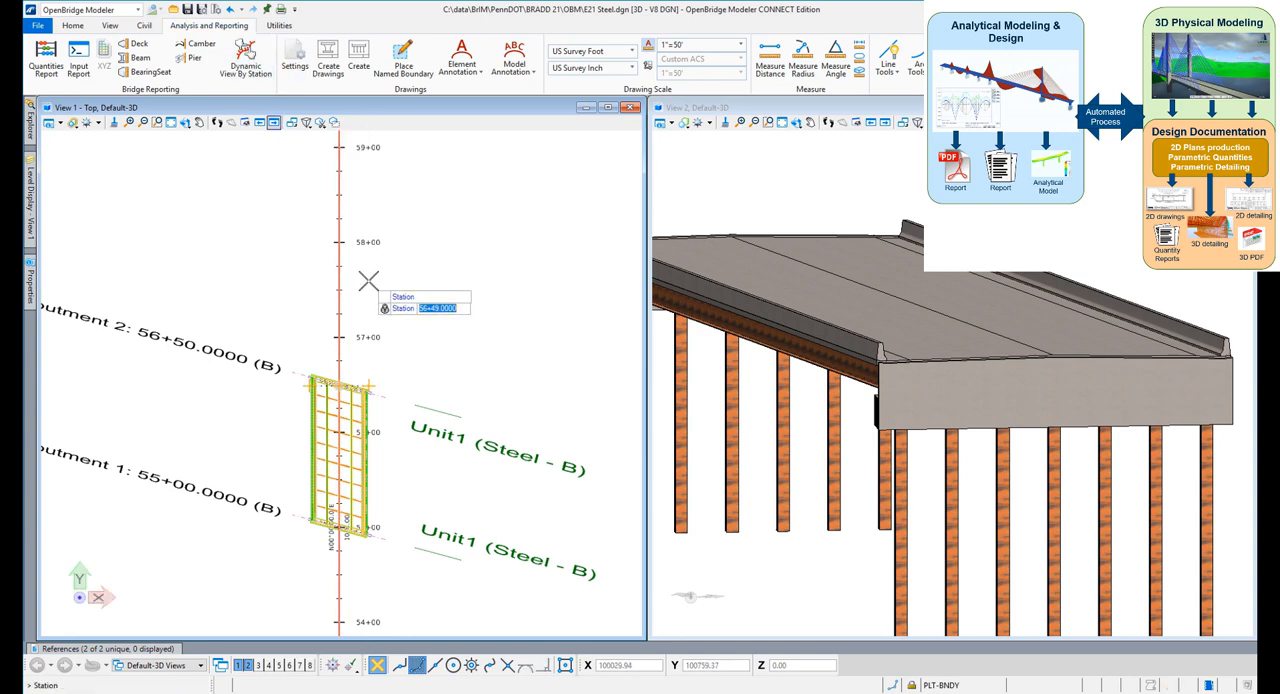
{"action": "left_click", "coordinate": [391, 286]}
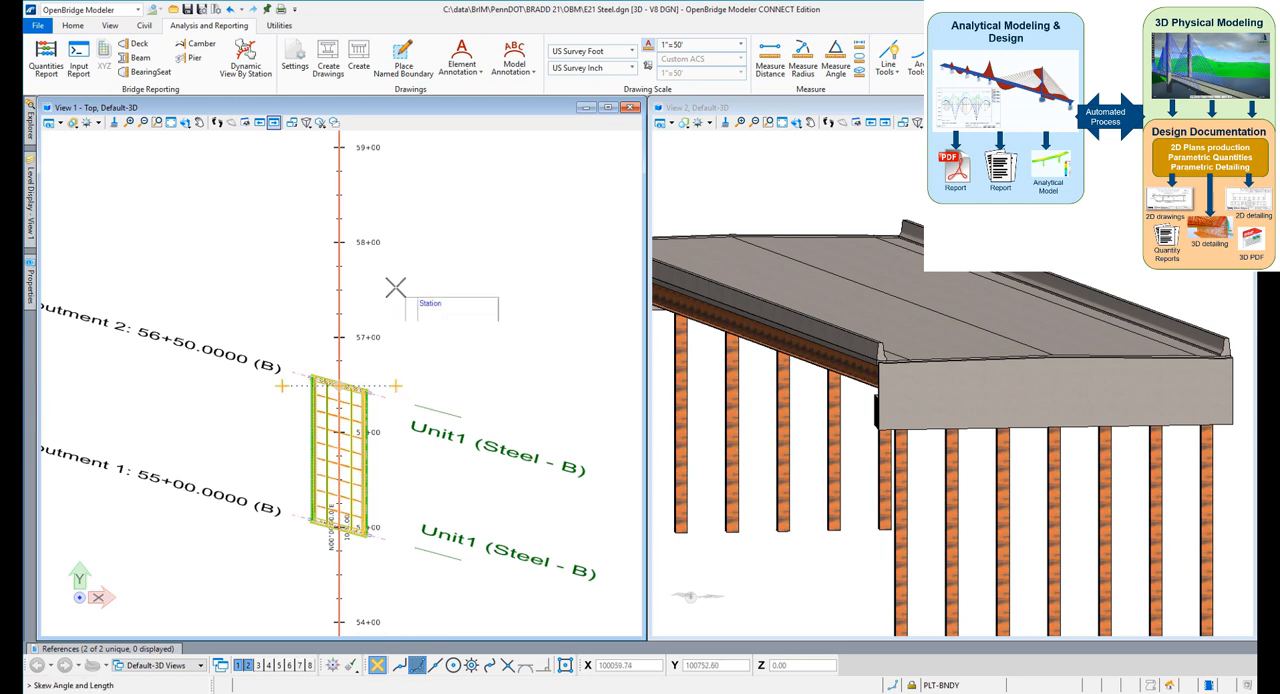
{"action": "left_click", "coordinate": [395, 287]}
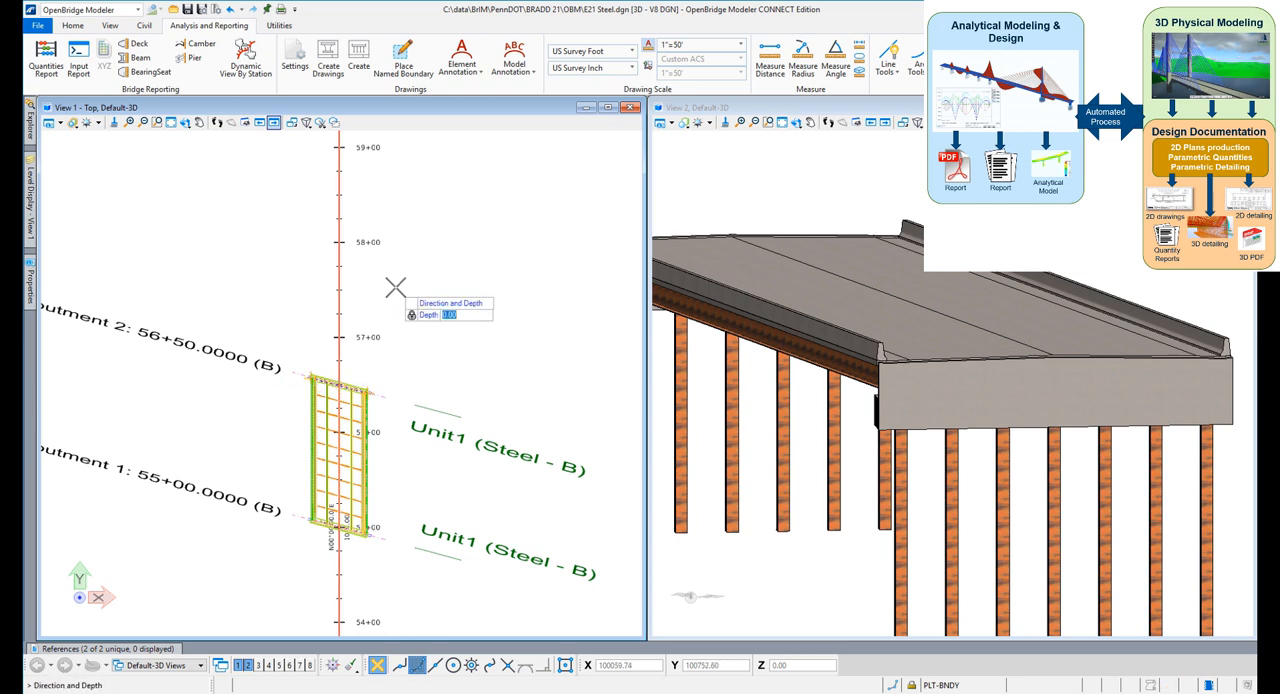
{"action": "left_click", "coordinate": [395, 287]}
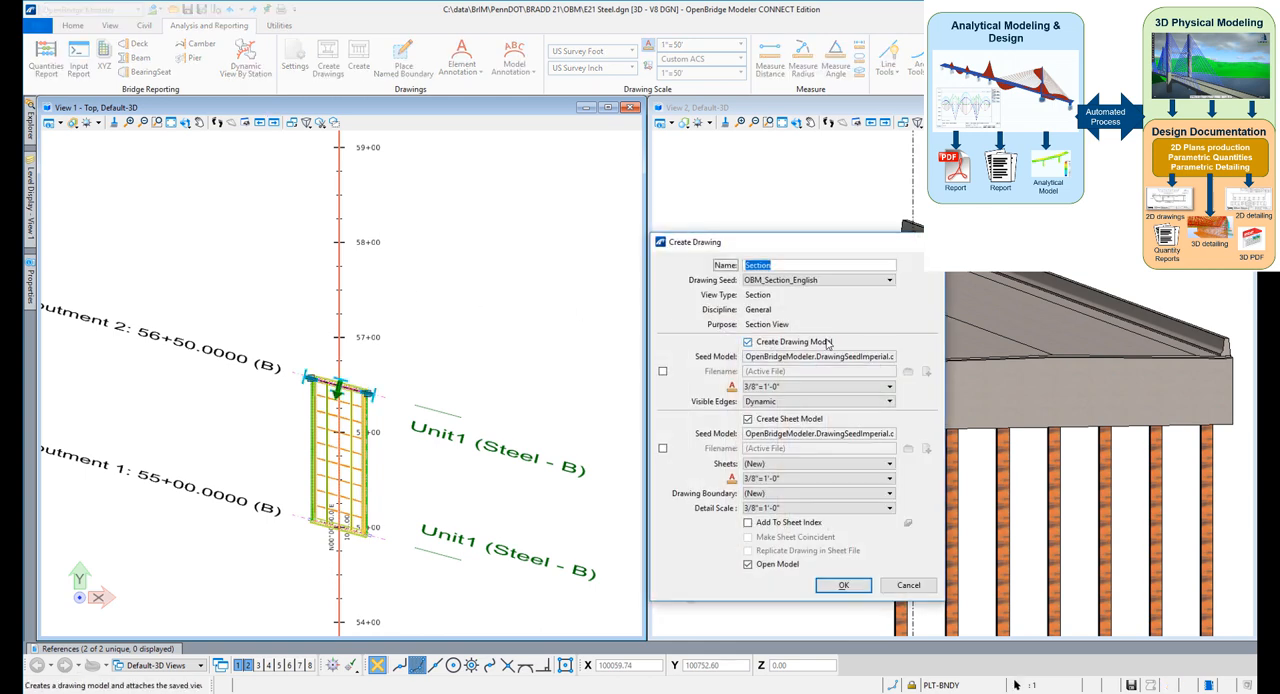
Name the section "abut 2", create its drawing and sheet models, and inspect the abutment section on the sheet
{"action": "type", "text": "abut 2"}
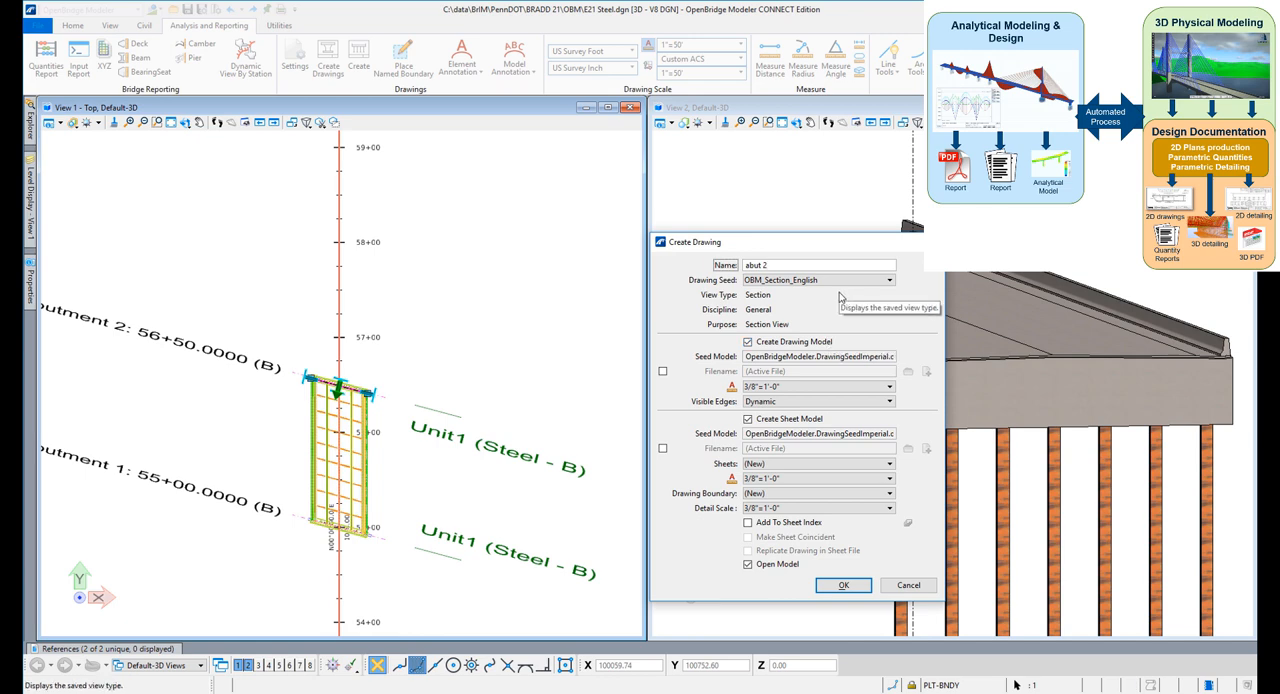
{"action": "left_click", "coordinate": [853, 586]}
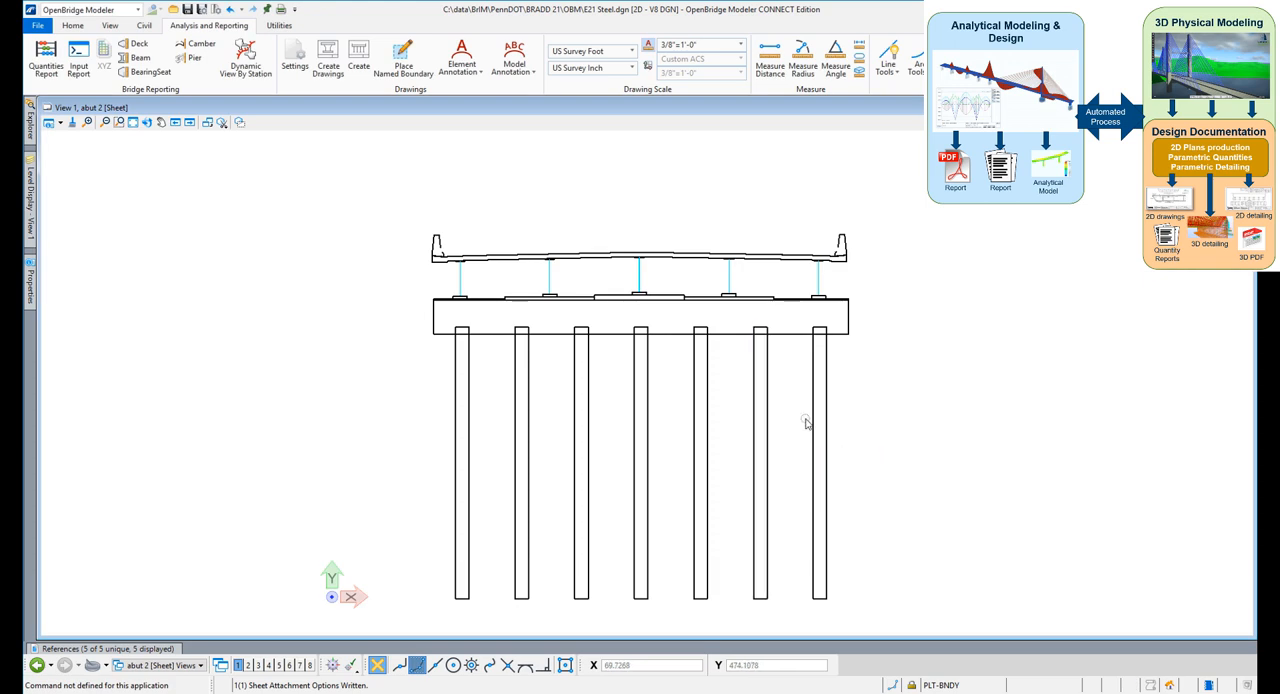
{"action": "scroll", "coordinate": [576, 260], "scroll_direction": "up", "scroll_amount": 3}
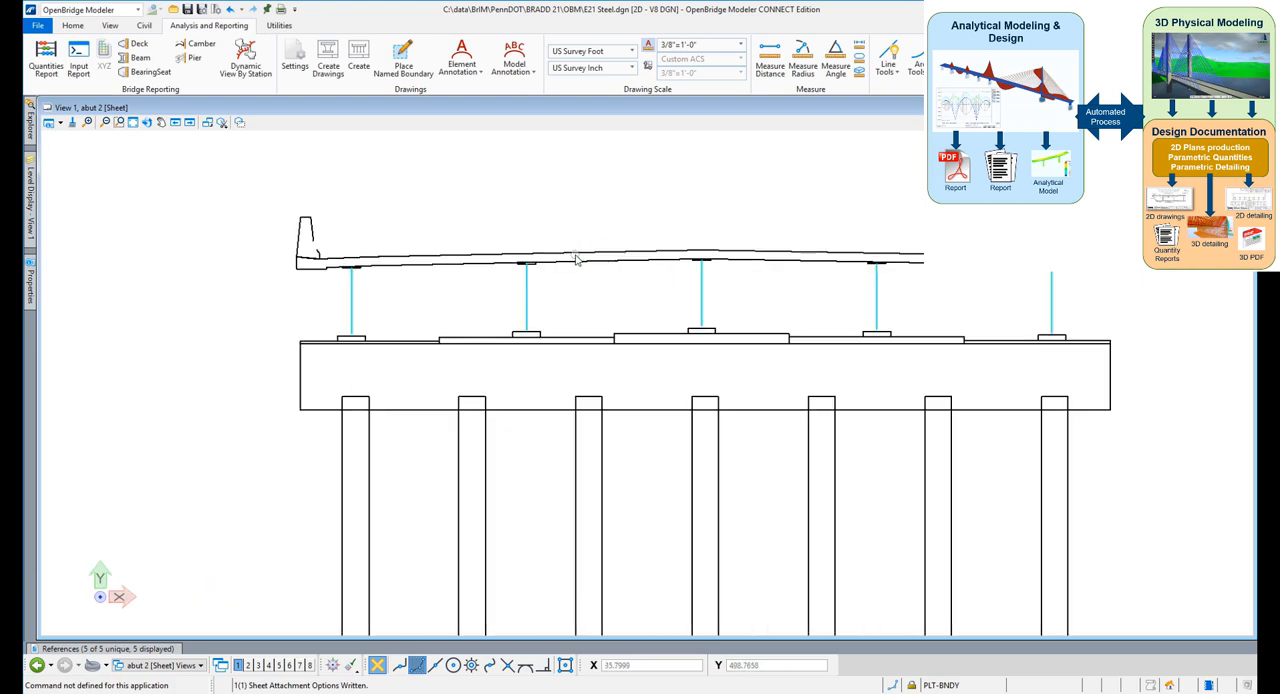
{"action": "scroll", "coordinate": [576, 260], "scroll_direction": "down", "scroll_amount": 2}
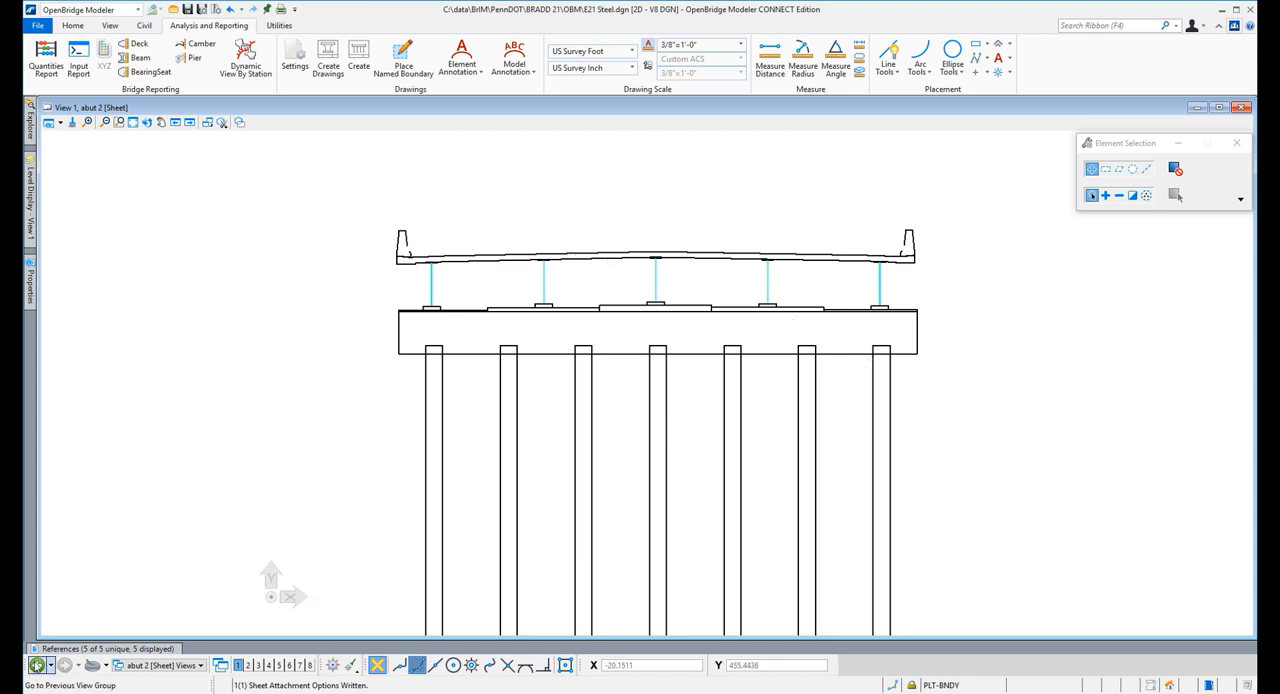
Return to the 3D model views and review and accept the Dynamic View settings for drawings
{"action": "left_click", "coordinate": [37, 665]}
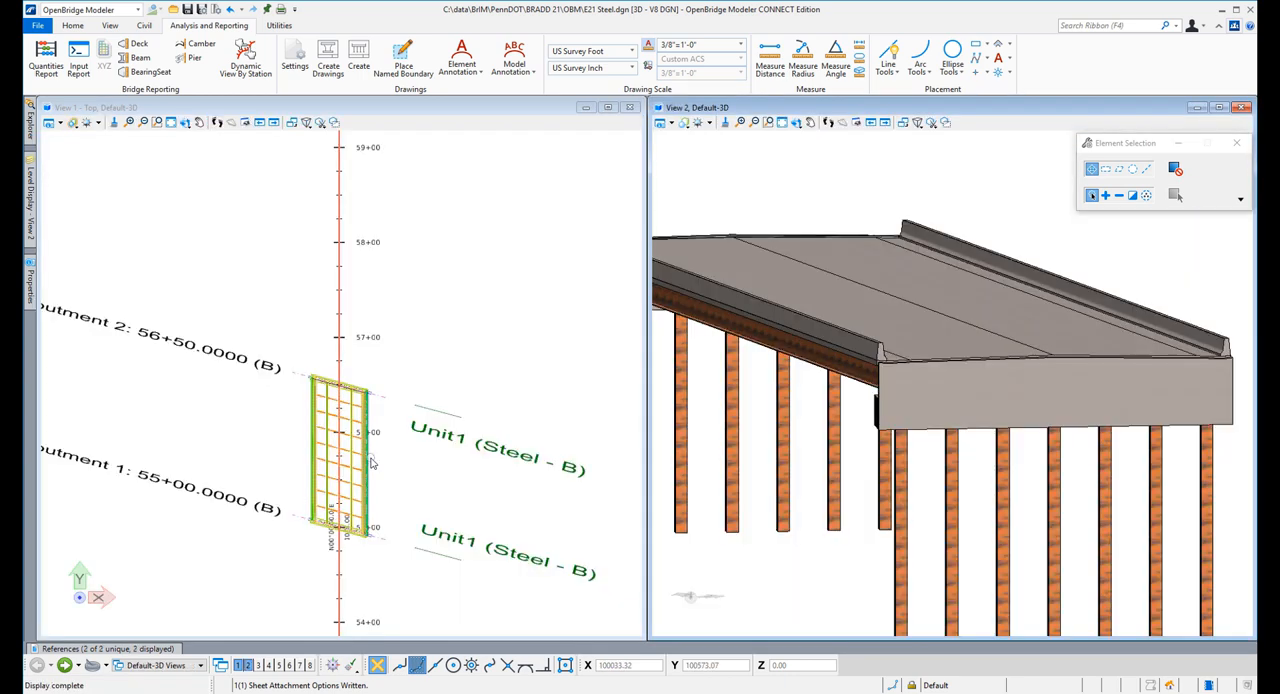
{"action": "scroll", "coordinate": [372, 463], "scroll_direction": "down", "scroll_amount": 1}
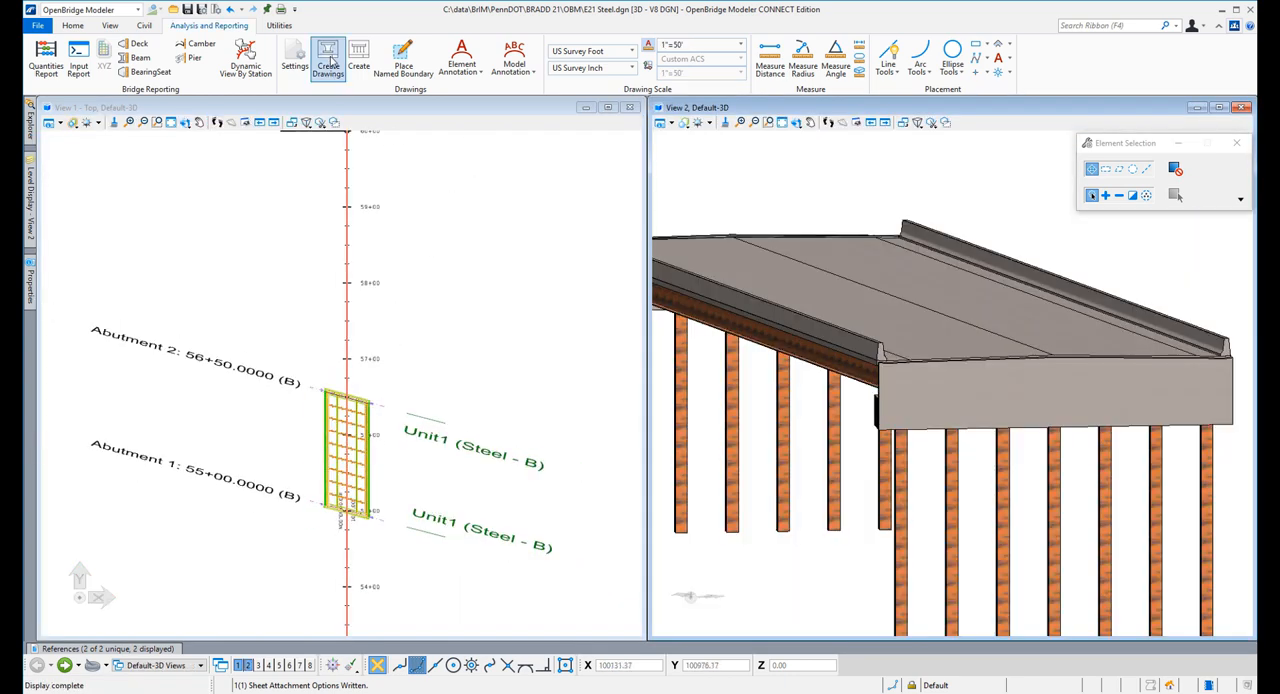
{"action": "left_click", "coordinate": [295, 58]}
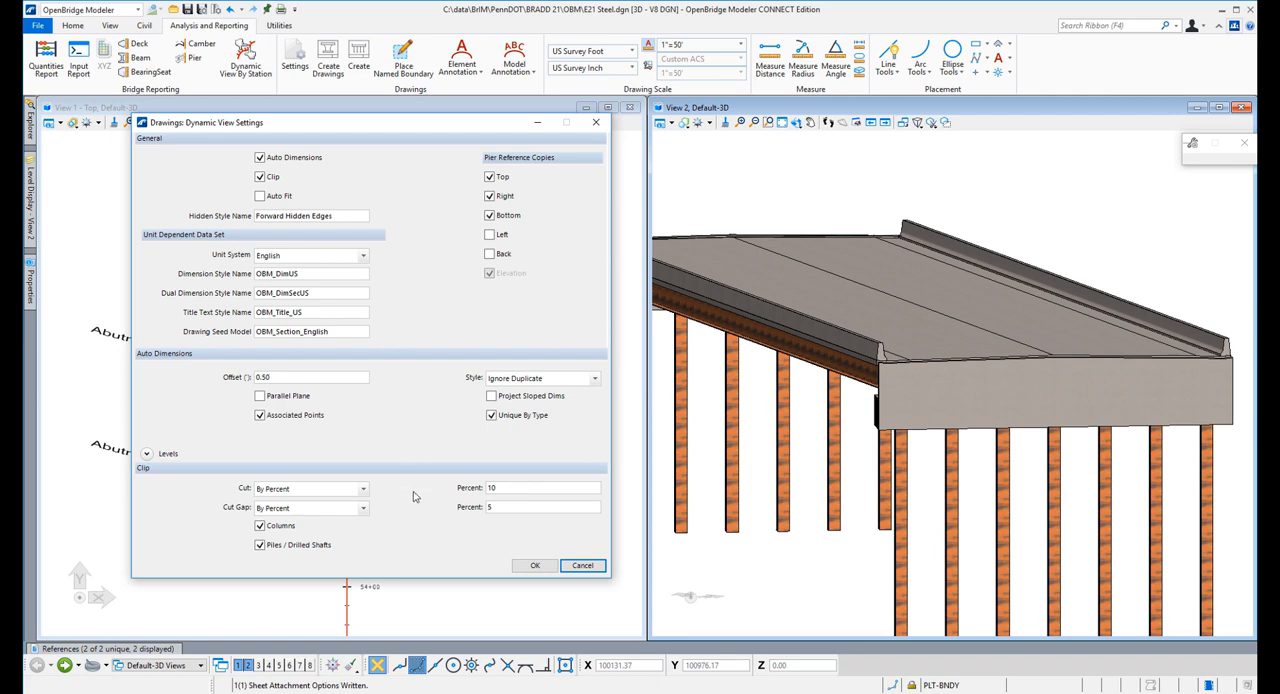
{"action": "left_click", "coordinate": [535, 566]}
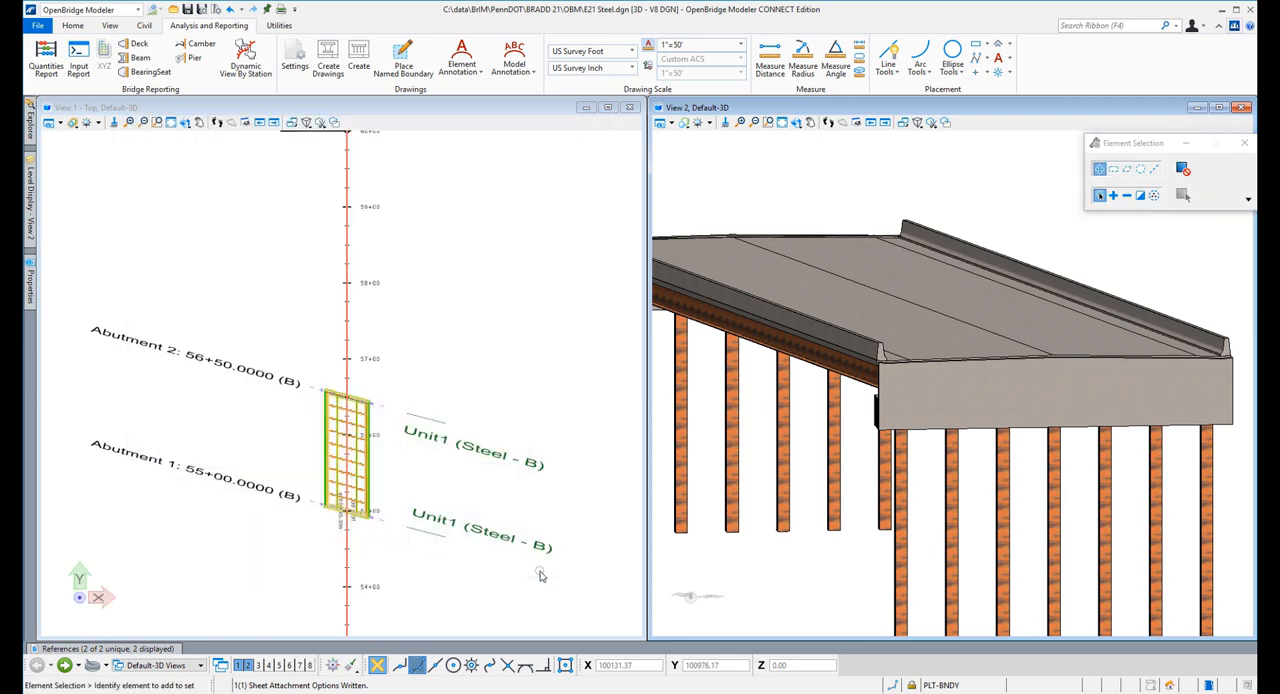
Start automatic drawing creation for Abutment 2 by selecting the support in the plan view and accepting its position
{"action": "left_click", "coordinate": [328, 60]}
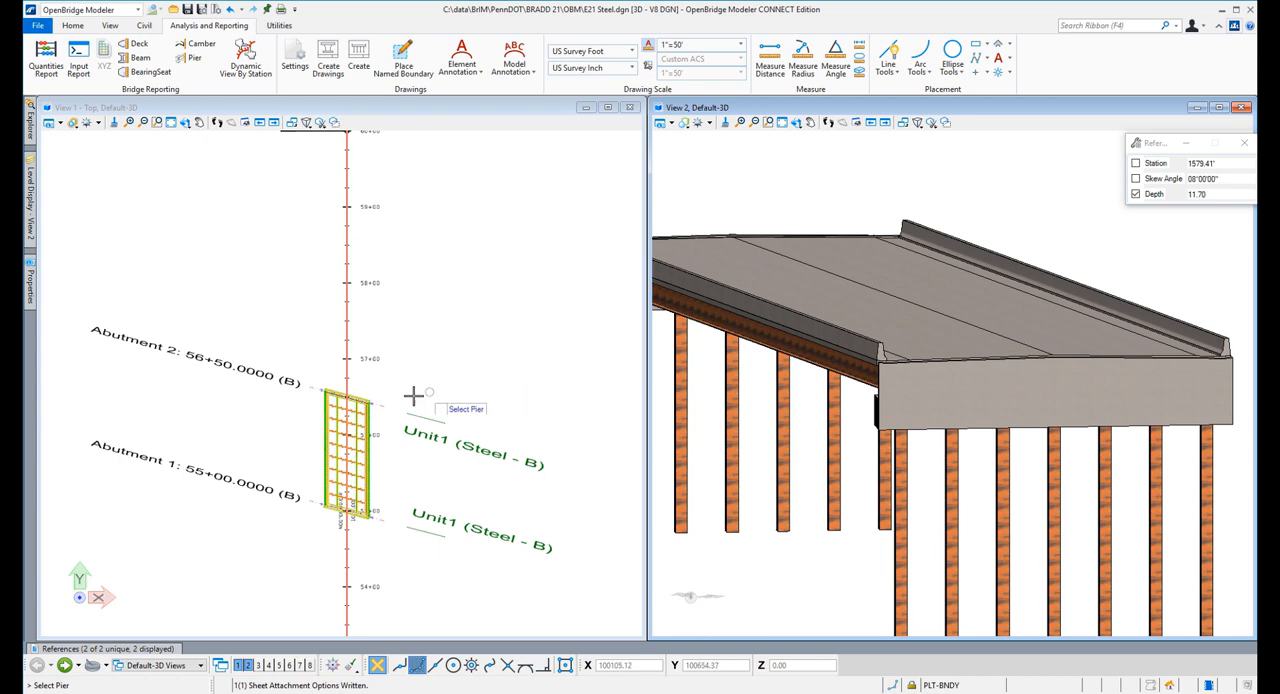
{"action": "left_click", "coordinate": [360, 399]}
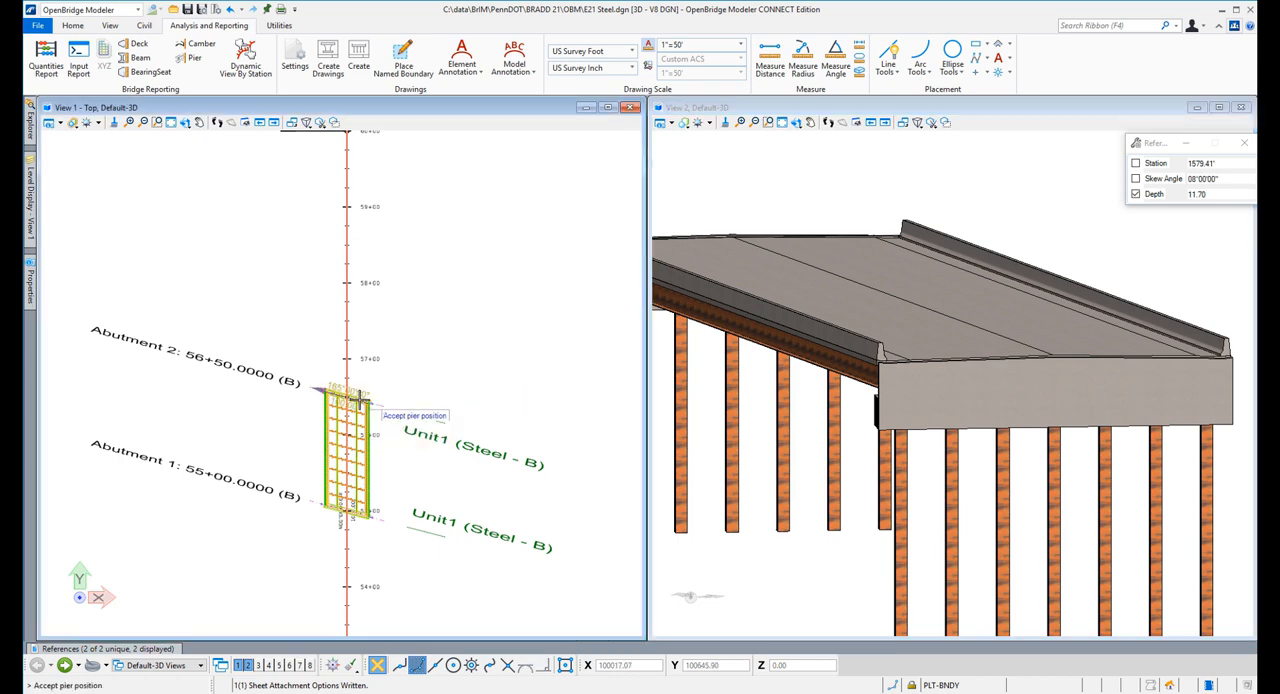
{"action": "left_click", "coordinate": [440, 367]}
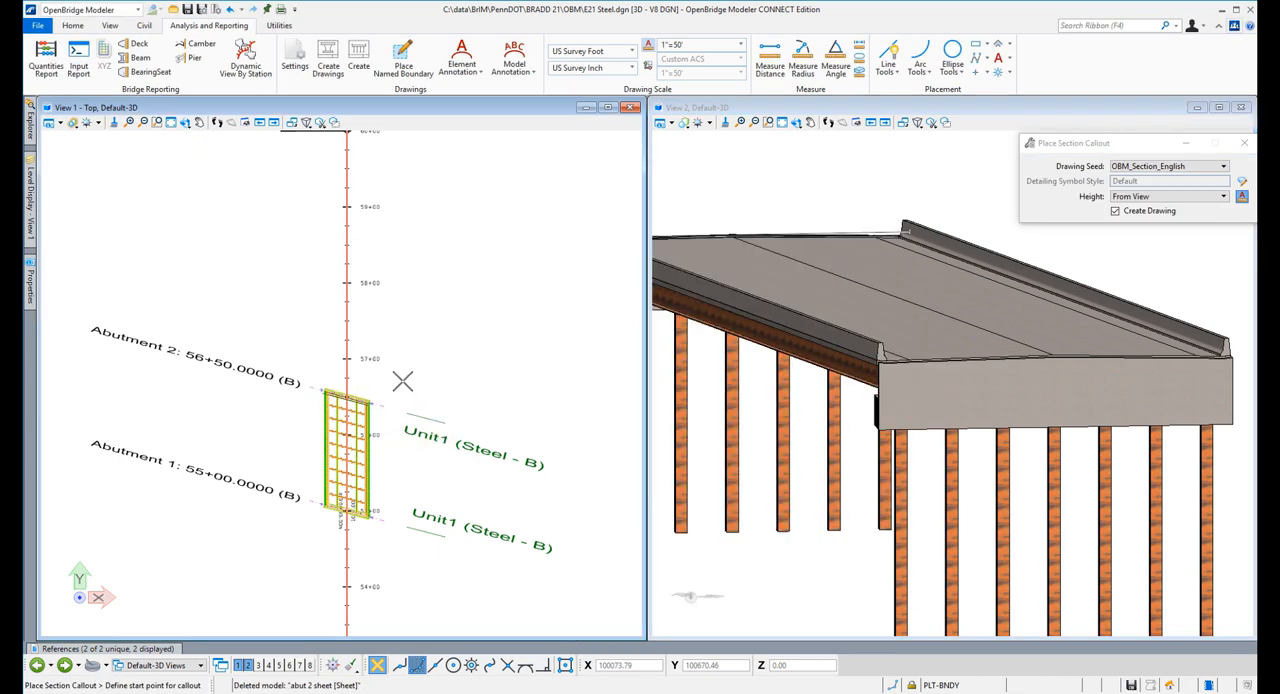
Replace the drawing's default name with "EndAbutment"
{"action": "left_click", "coordinate": [781, 266]}
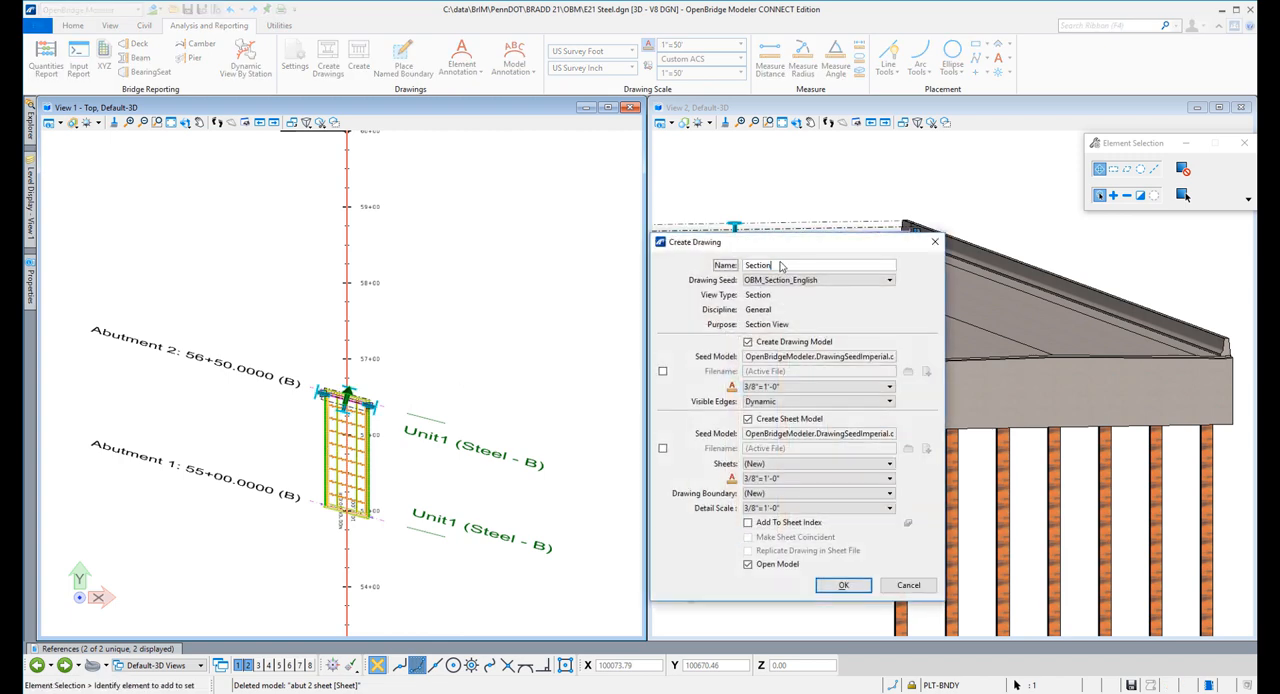
{"action": "key", "text": "BackSpace"}
{"action": "key", "text": "BackSpace"}
{"action": "key", "text": "BackSpace"}
{"action": "key", "text": "BackSpace"}
{"action": "key", "text": "BackSpace"}
{"action": "key", "text": "BackSpace"}
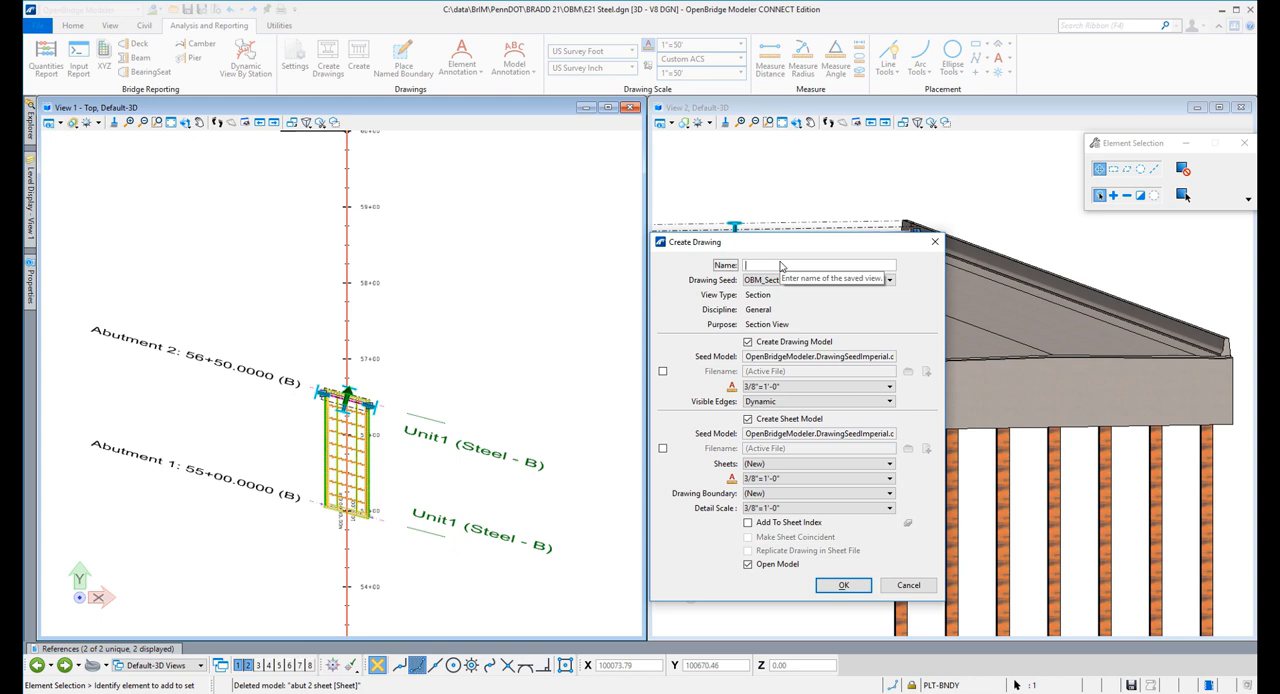
{"action": "type", "text": "EndAbutment"}
{"action": "key", "text": "Tab"}
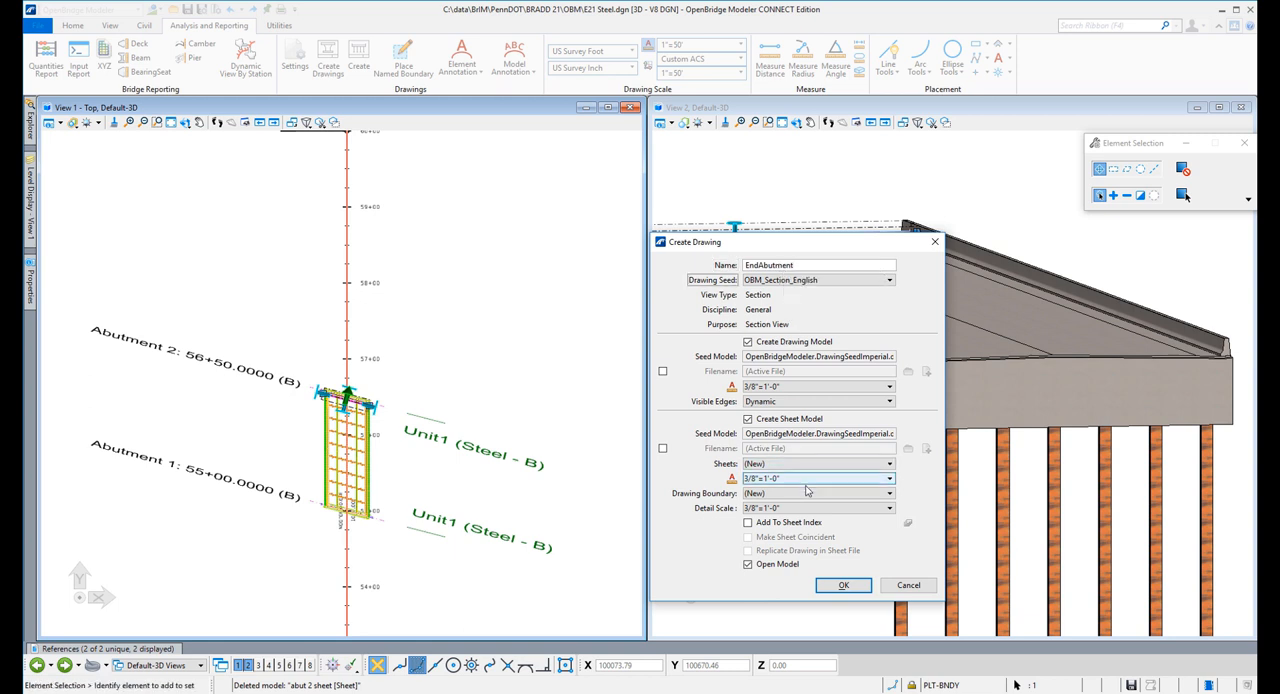
Set the drawing model and sheet model scales to 1/4"=1'-0" and create the abutment drawing
{"action": "left_click", "coordinate": [782, 387]}
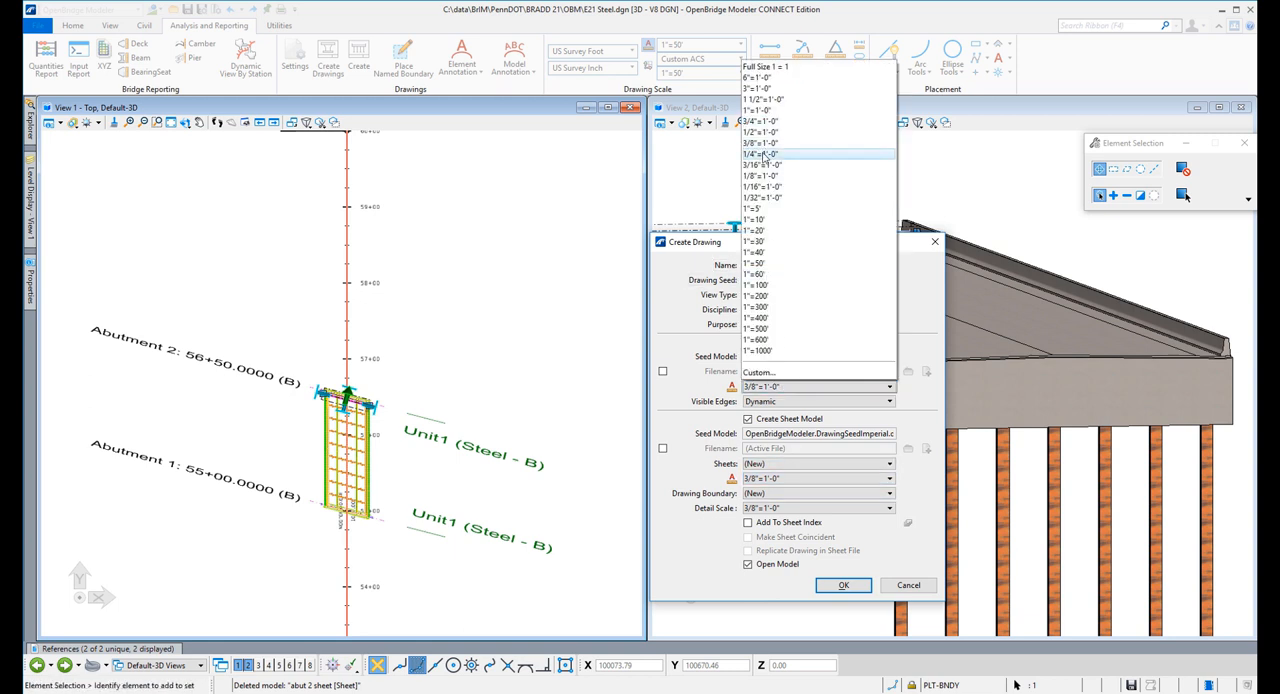
{"action": "left_click", "coordinate": [766, 154]}
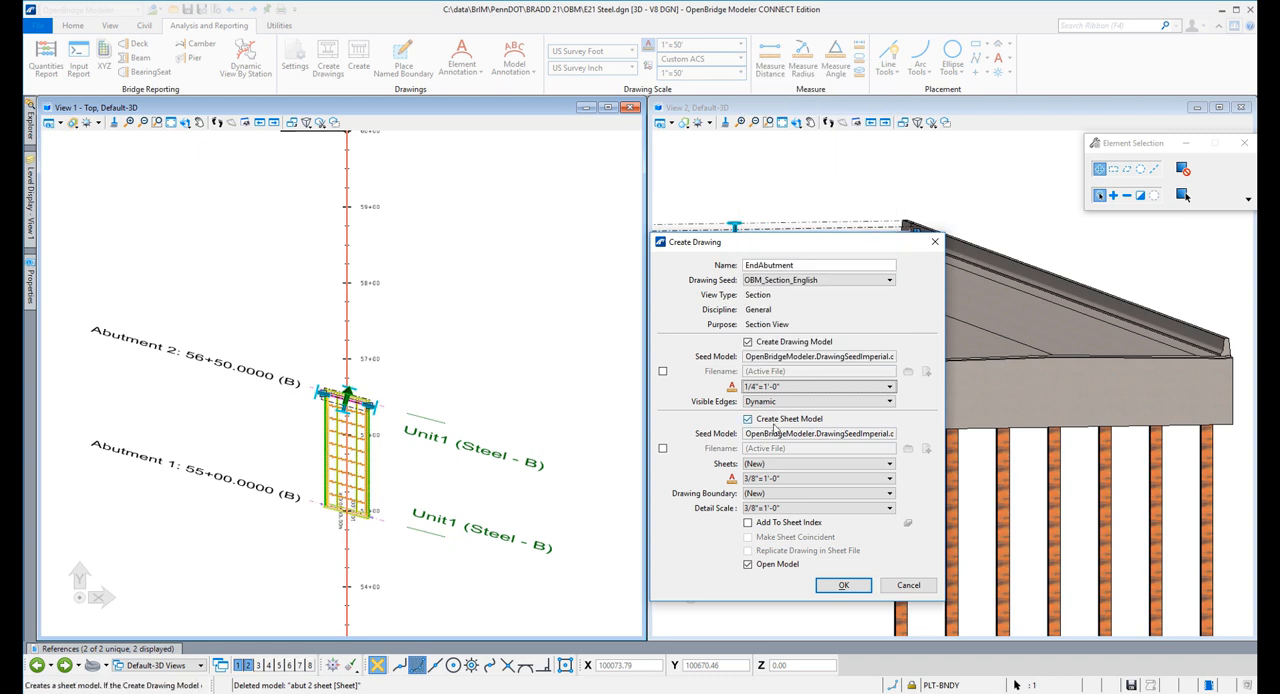
{"action": "left_click", "coordinate": [776, 478]}
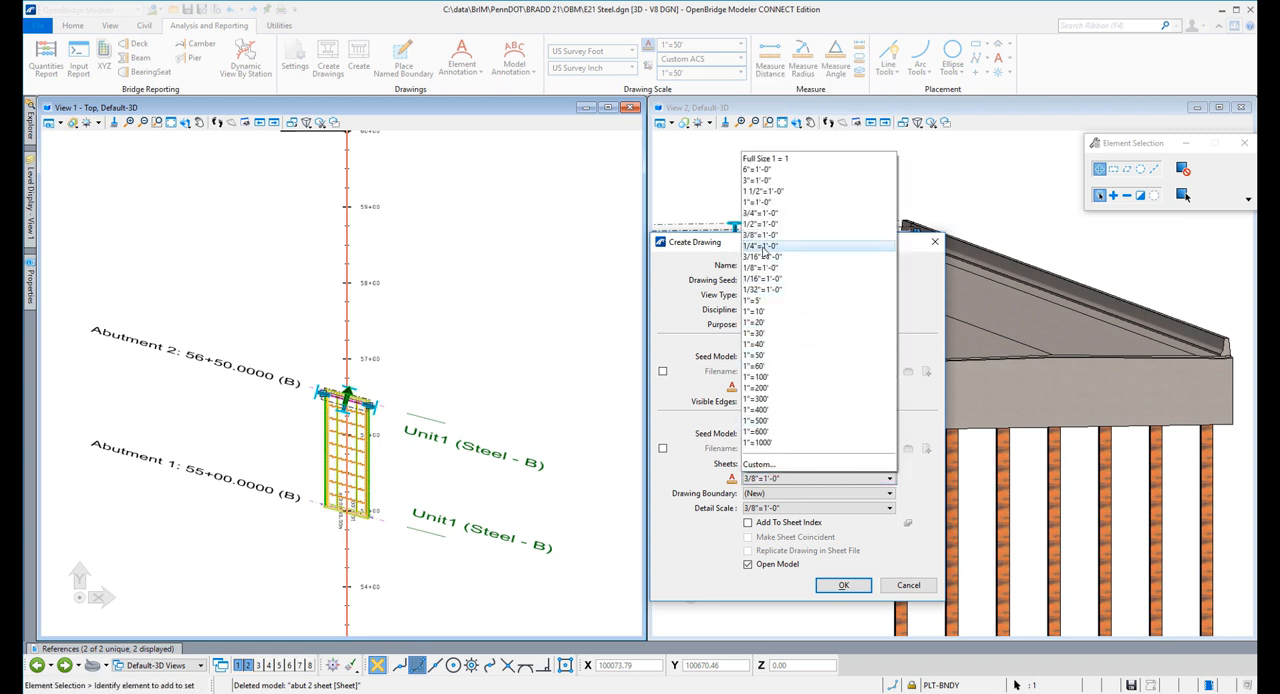
{"action": "left_click", "coordinate": [768, 245]}
{"action": "left_click", "coordinate": [842, 587]}
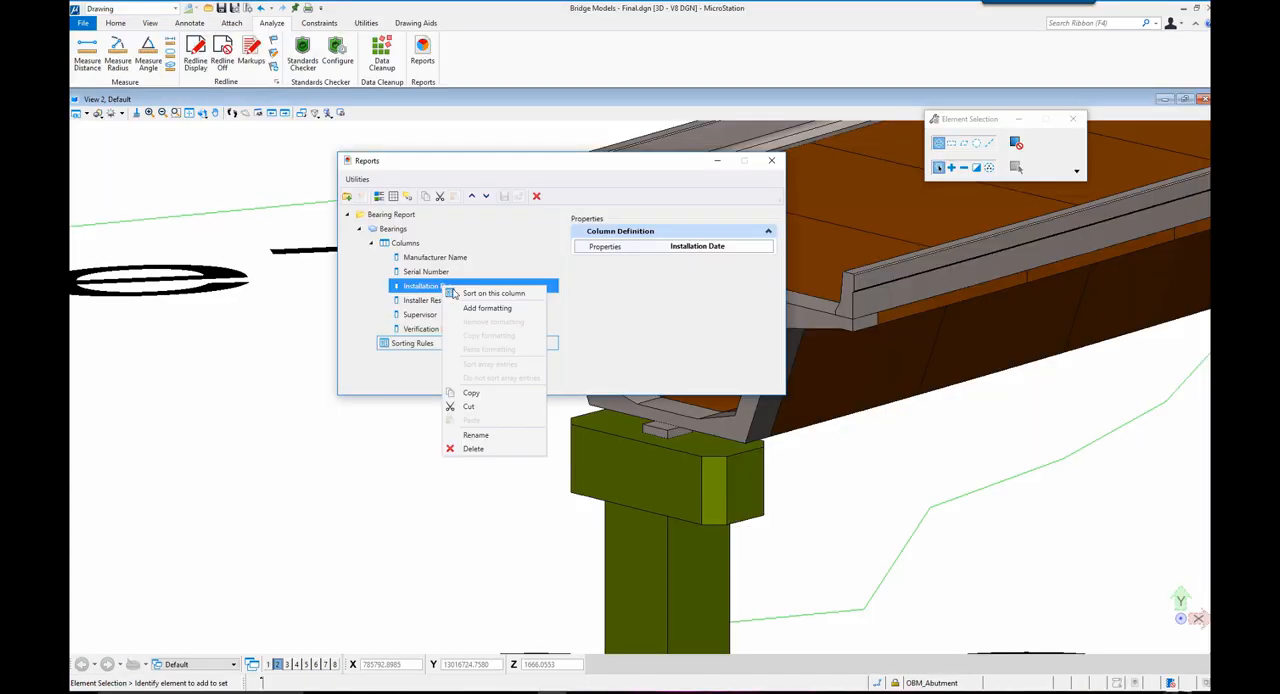
Sort the bearing report on the Installation Date column and add formatting to that column
{"action": "left_click", "coordinate": [465, 293]}
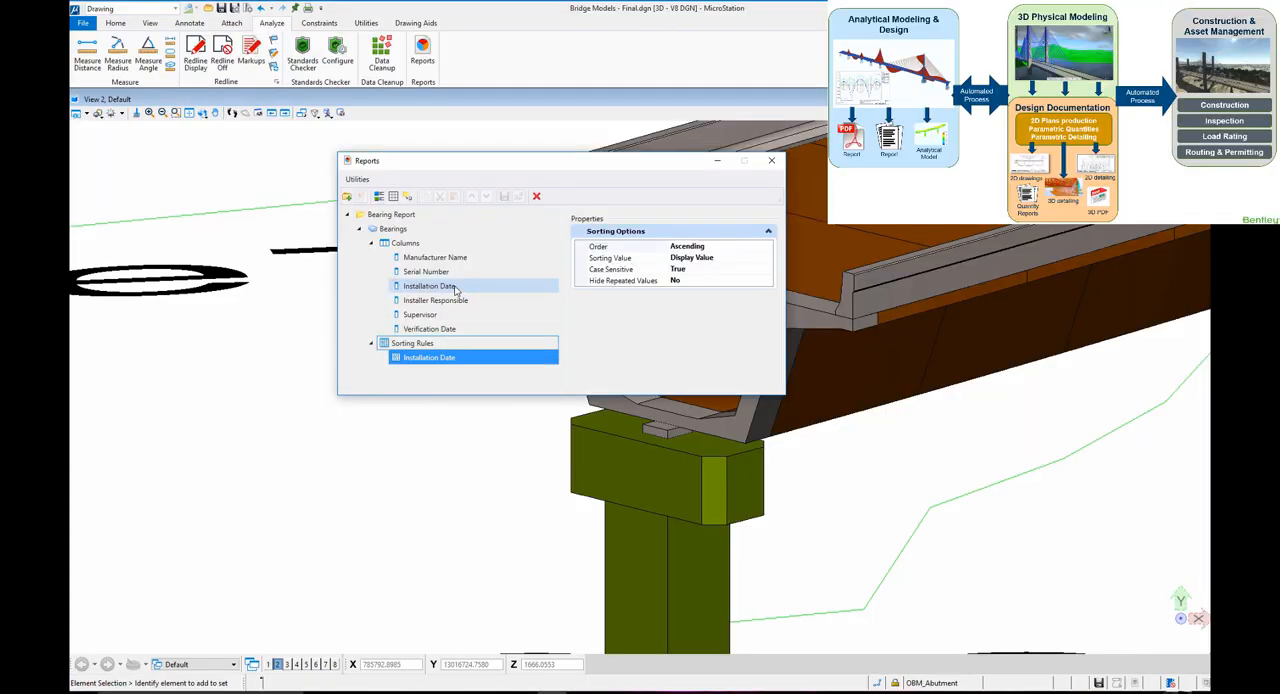
{"action": "right_click", "coordinate": [456, 290]}
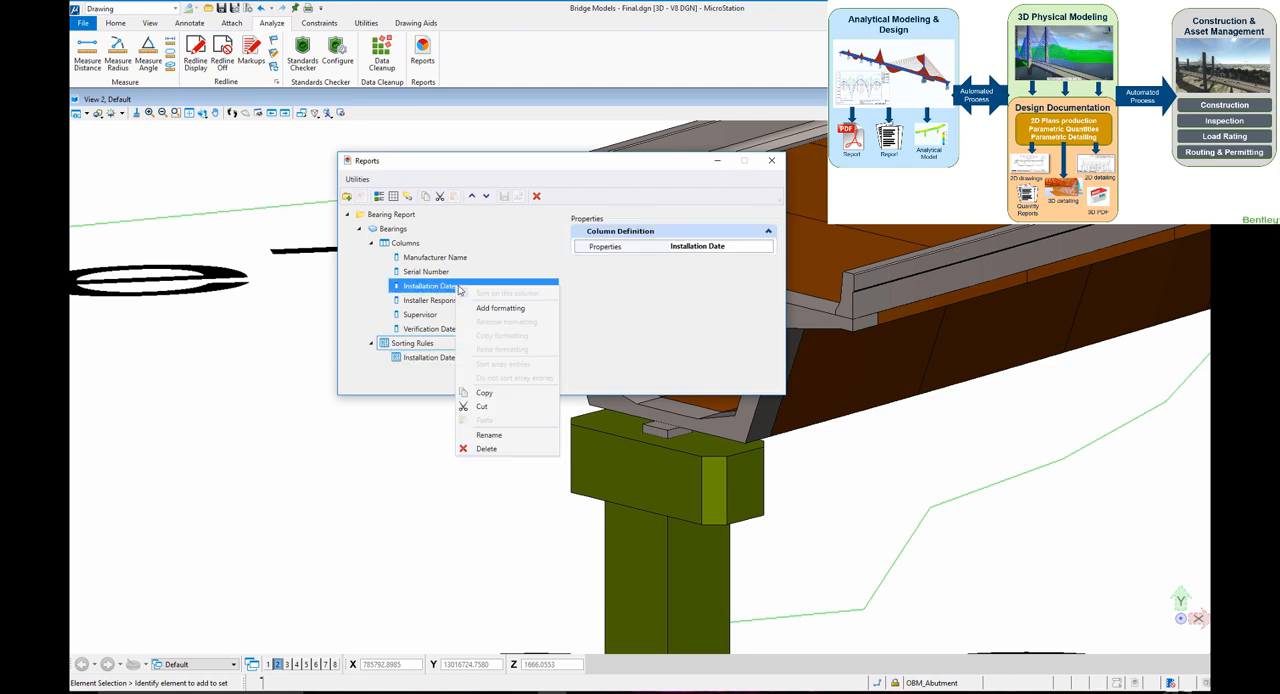
{"action": "left_click", "coordinate": [480, 313]}
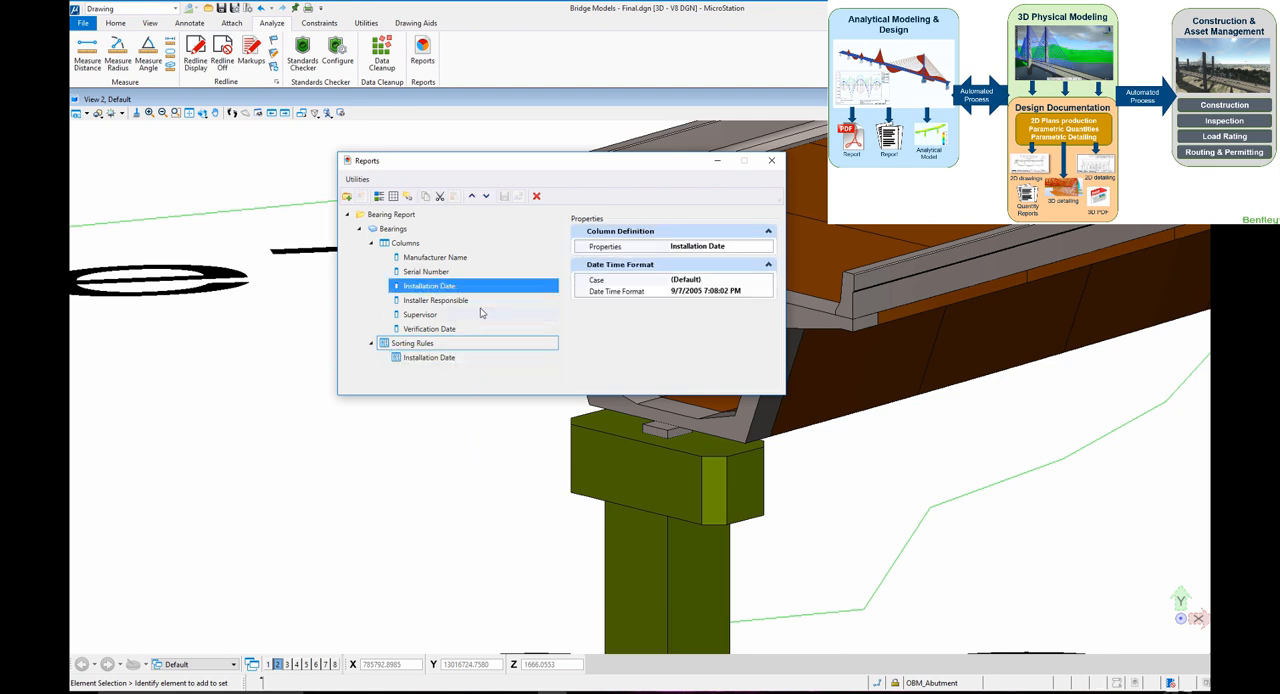
Set the Installation Date format to "Wednesday, September 7, 2005" and preview the bearings report results
{"action": "left_click", "coordinate": [713, 291]}
{"action": "left_click", "coordinate": [767, 291]}
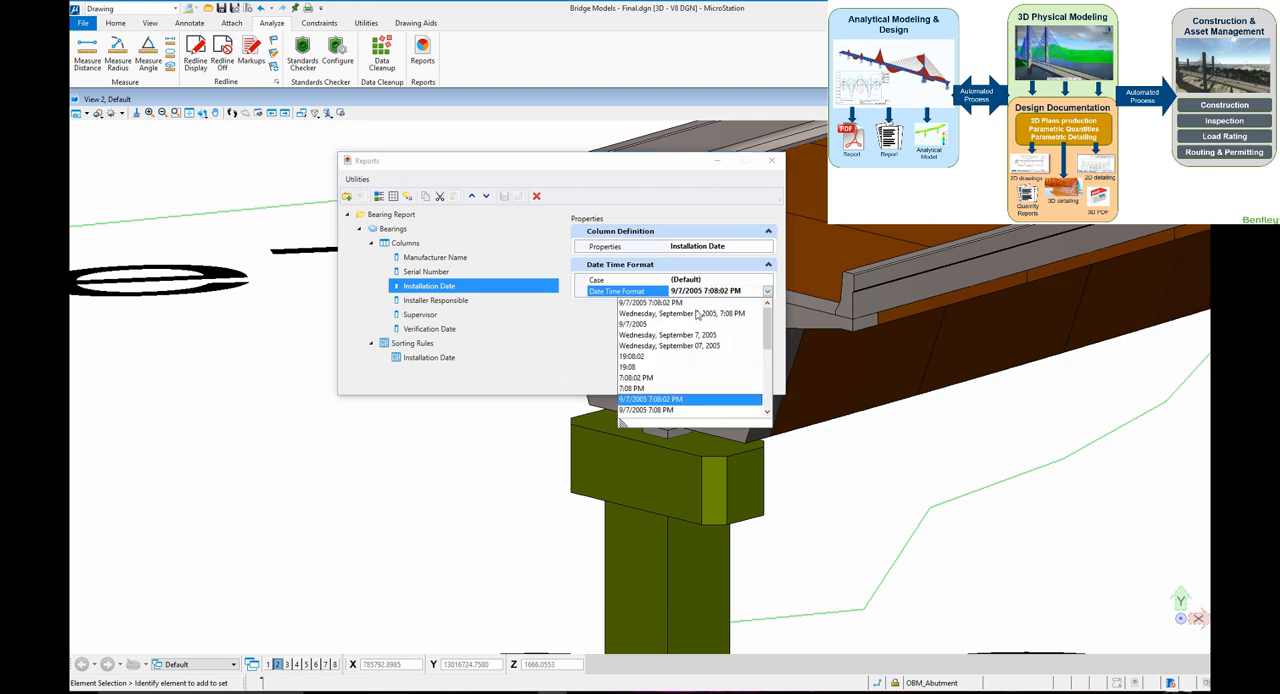
{"action": "left_click", "coordinate": [660, 336]}
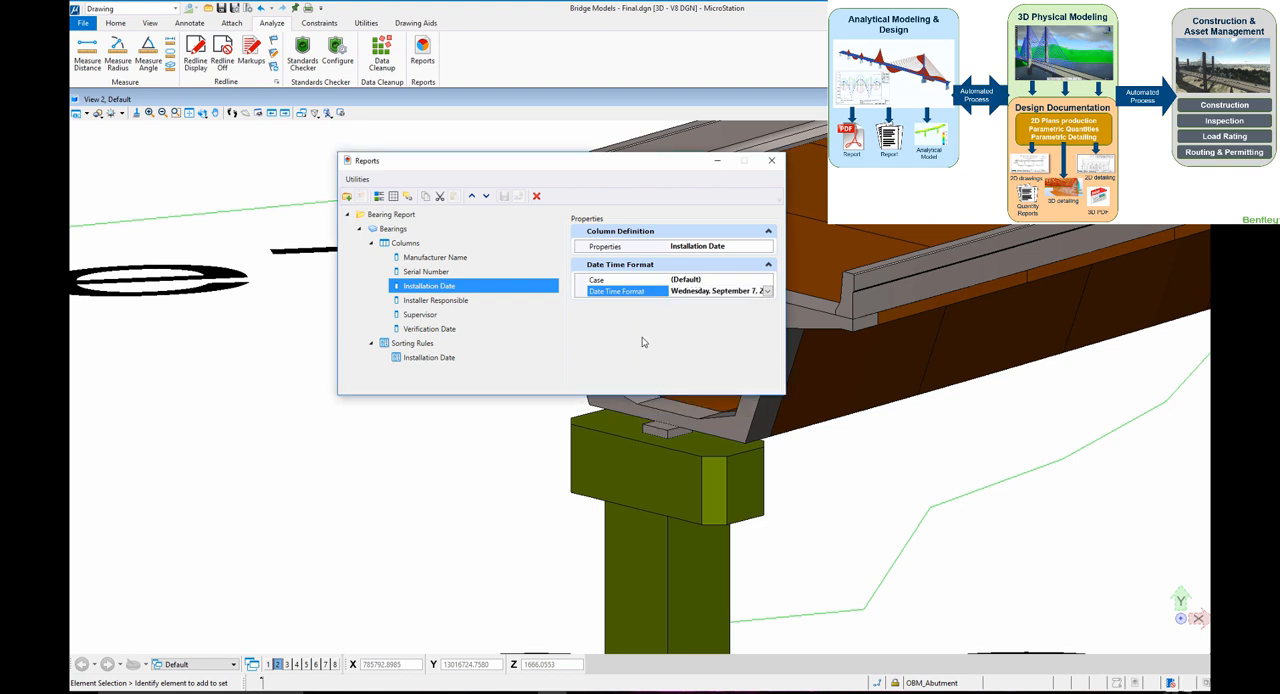
{"action": "left_click", "coordinate": [643, 342]}
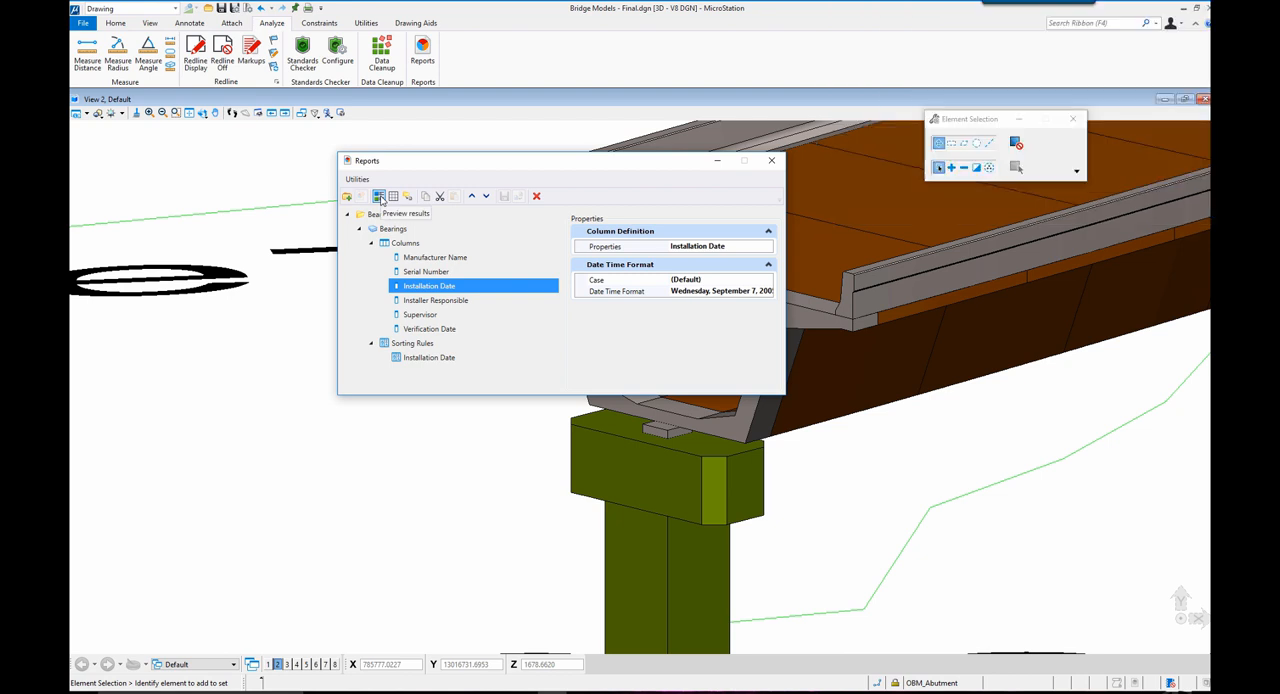
{"action": "left_click", "coordinate": [380, 197]}
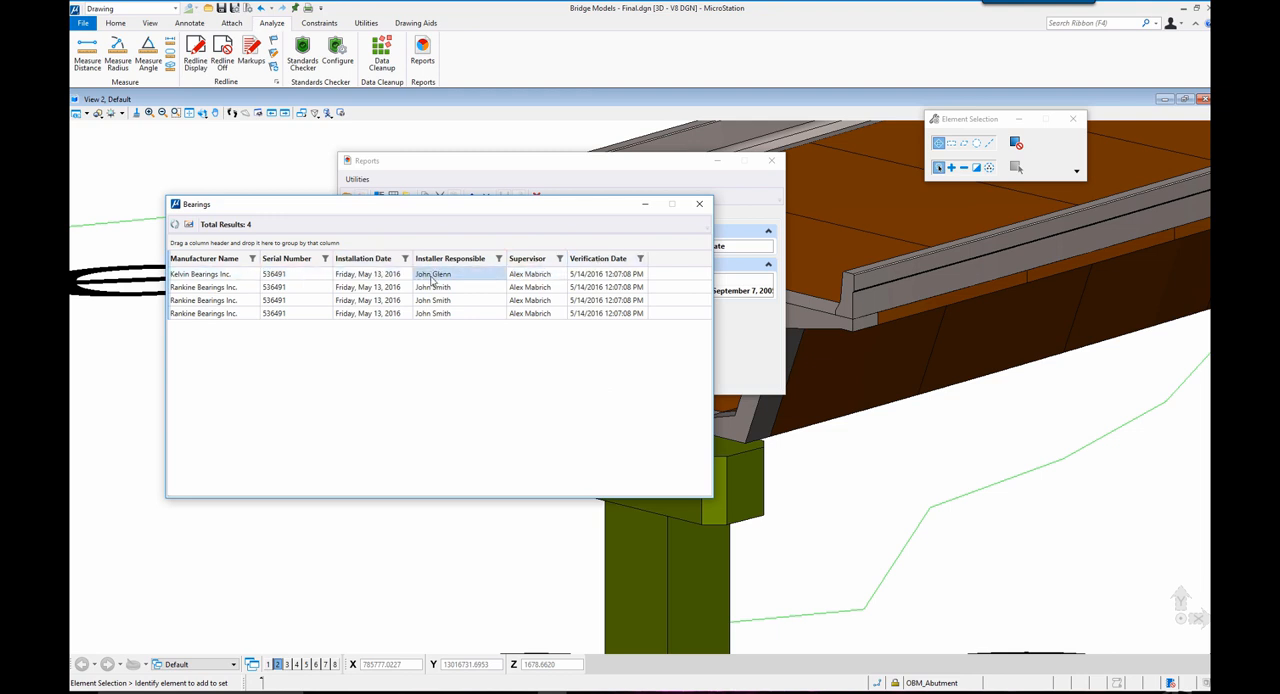
{"action": "left_click", "coordinate": [701, 204]}
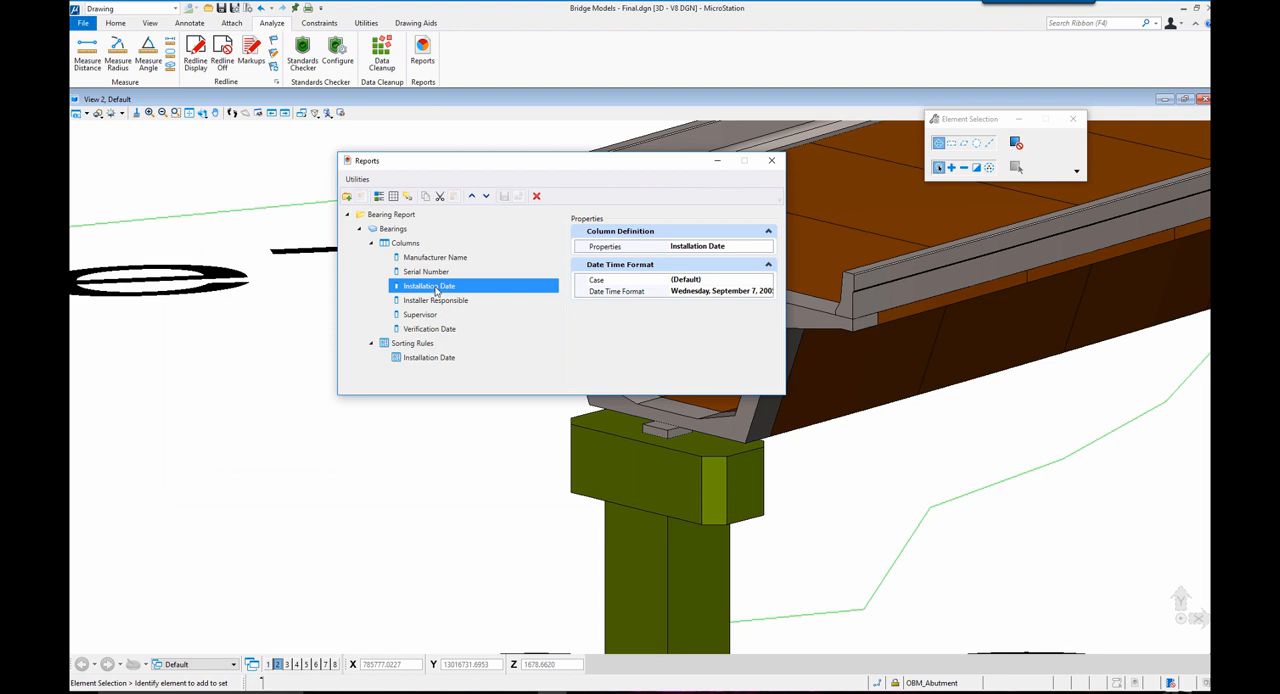
Move the Installation Date column ahead of Manufacturer Name and preview the bearings report with the new column order
{"action": "left_click_drag", "start_coordinate": [436, 290], "coordinate": [436, 254]}
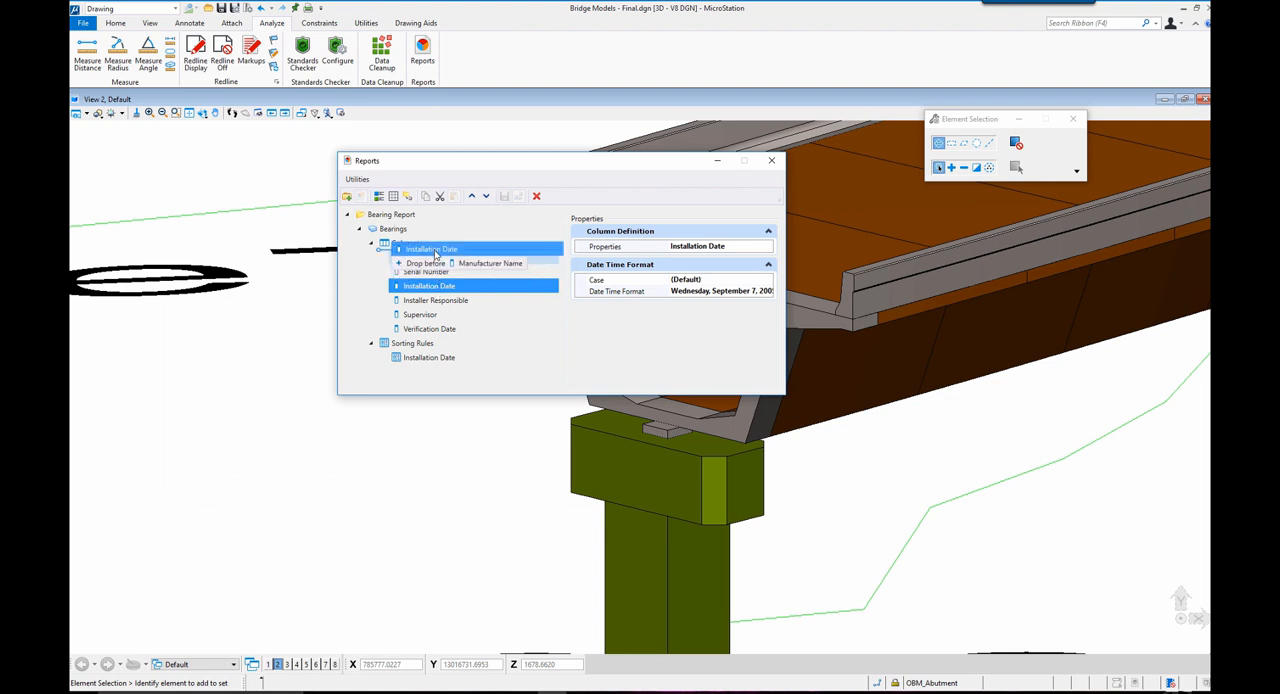
{"action": "left_click_drag", "start_coordinate": [436, 254], "coordinate": [432, 257]}
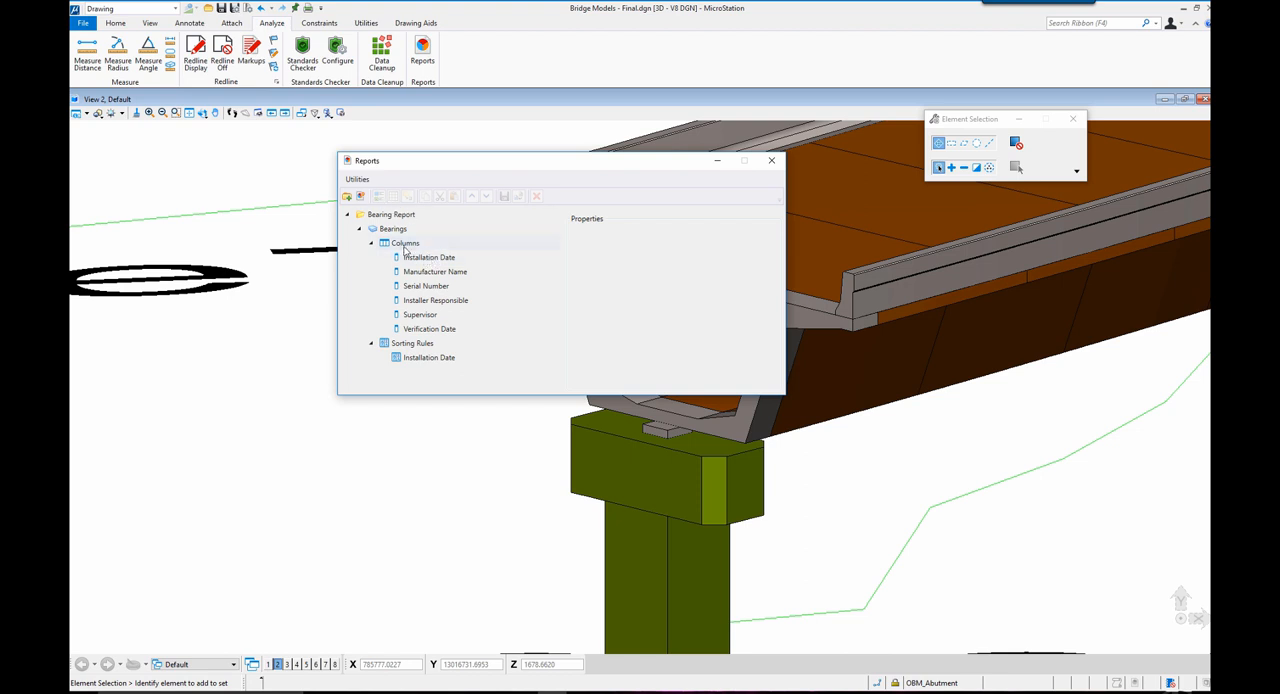
{"action": "left_click", "coordinate": [405, 245]}
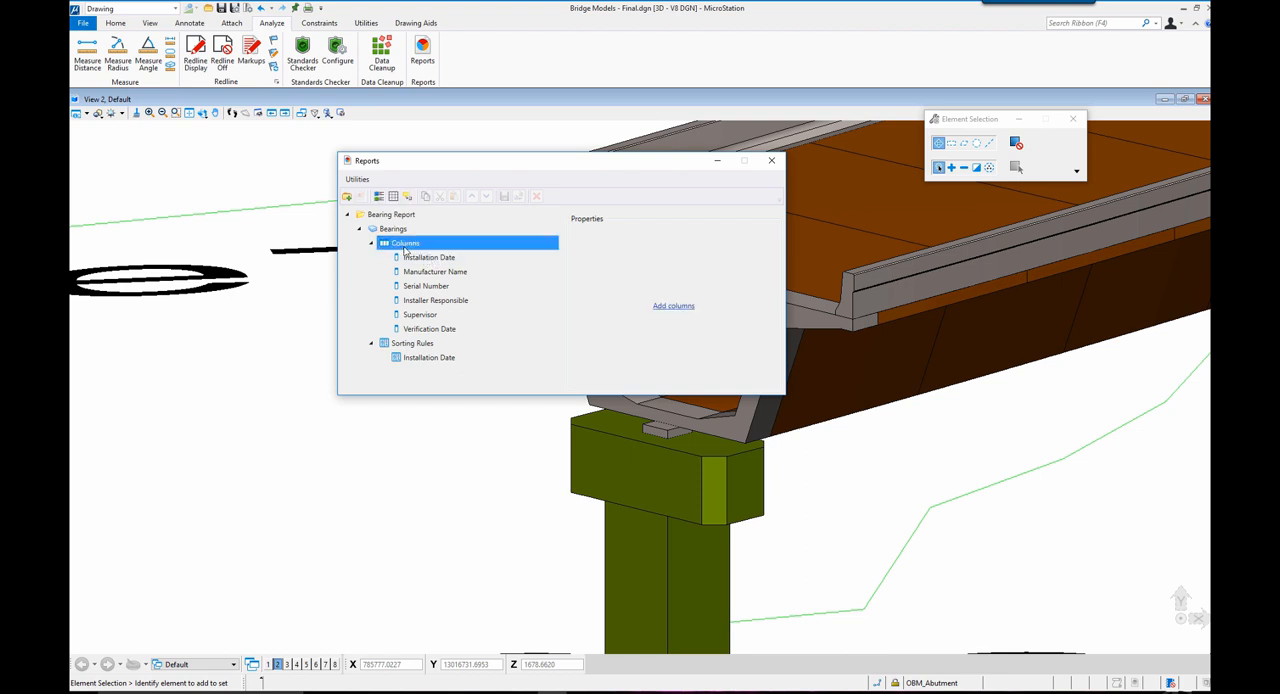
{"action": "left_click", "coordinate": [379, 198]}
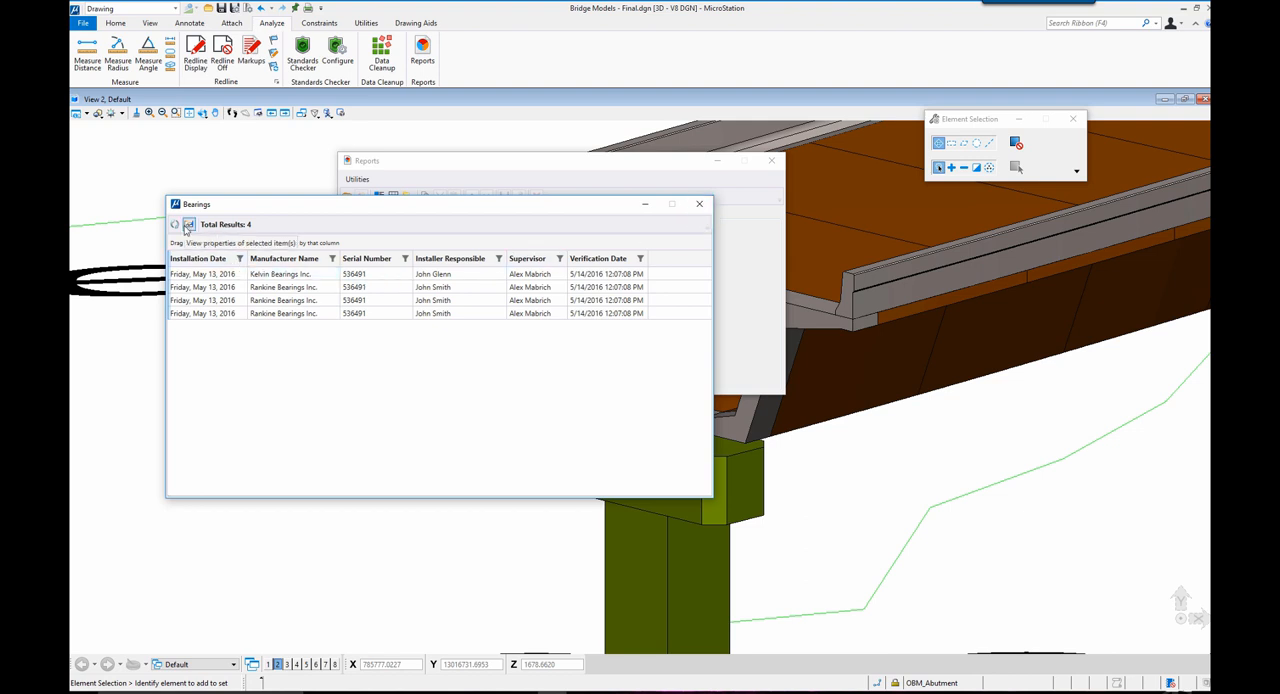
Close the report preview and place the Bearings report as a table in the 3D view beside the bridge pier
{"action": "left_click", "coordinate": [700, 205]}
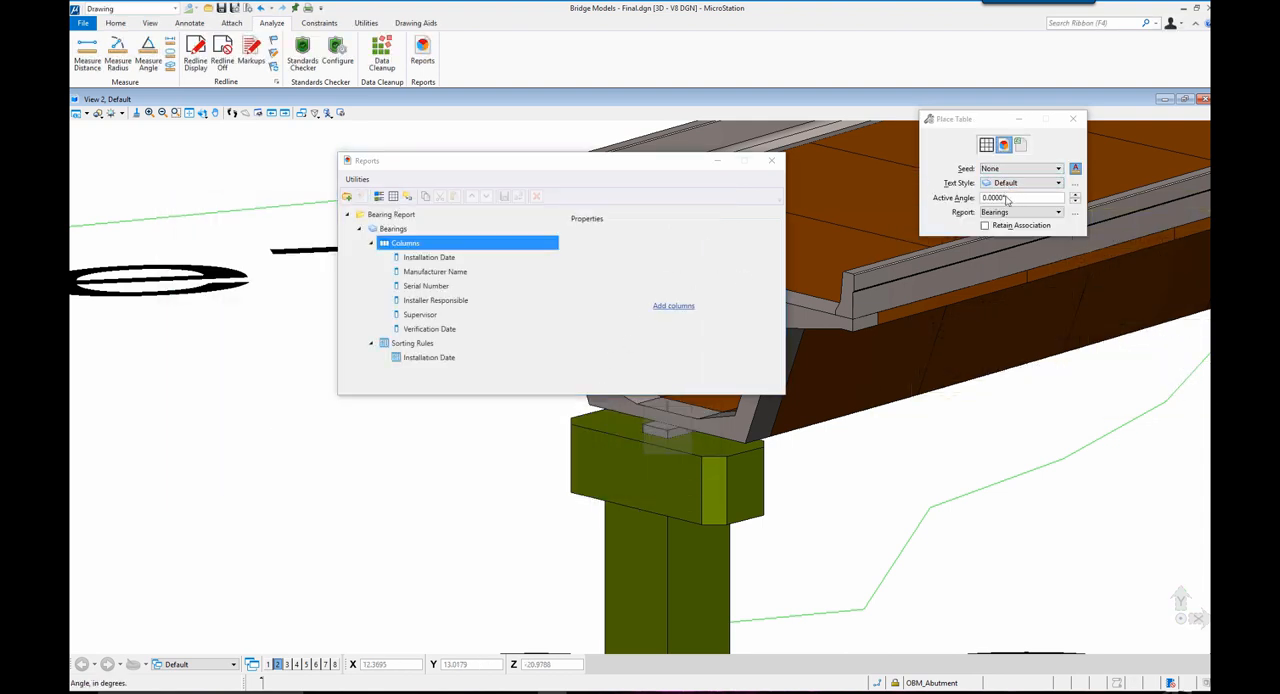
{"action": "left_click", "coordinate": [1001, 212]}
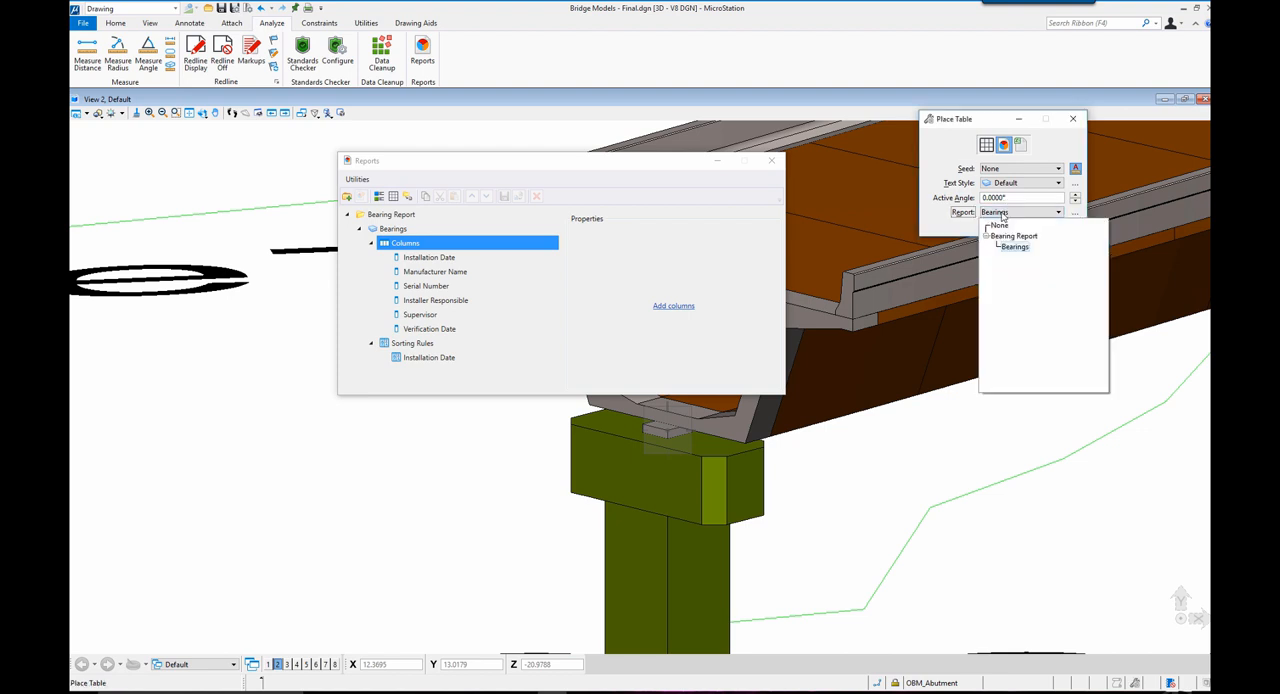
{"action": "left_click", "coordinate": [1001, 213]}
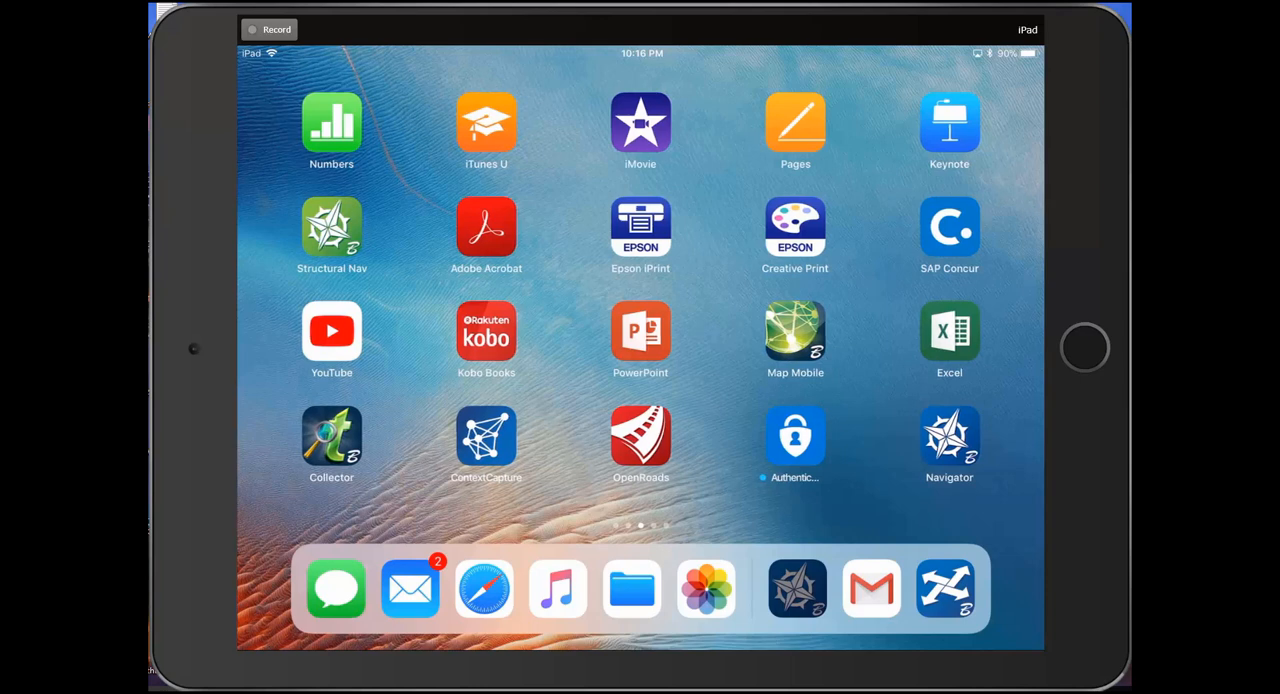
{"action": "left_click", "coordinate": [951, 434]}
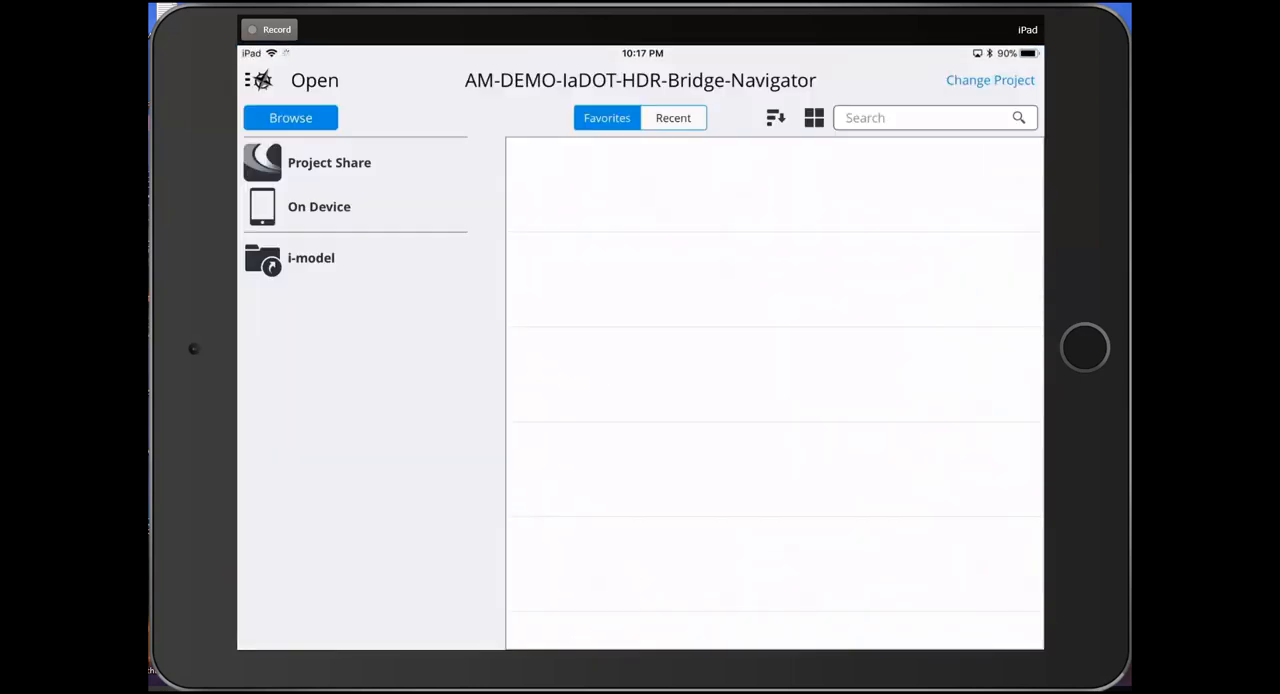
Switch to the Navigator app on the iPad and open the i-model folder in the project's Project Share
{"action": "left_click", "coordinate": [329, 163]}
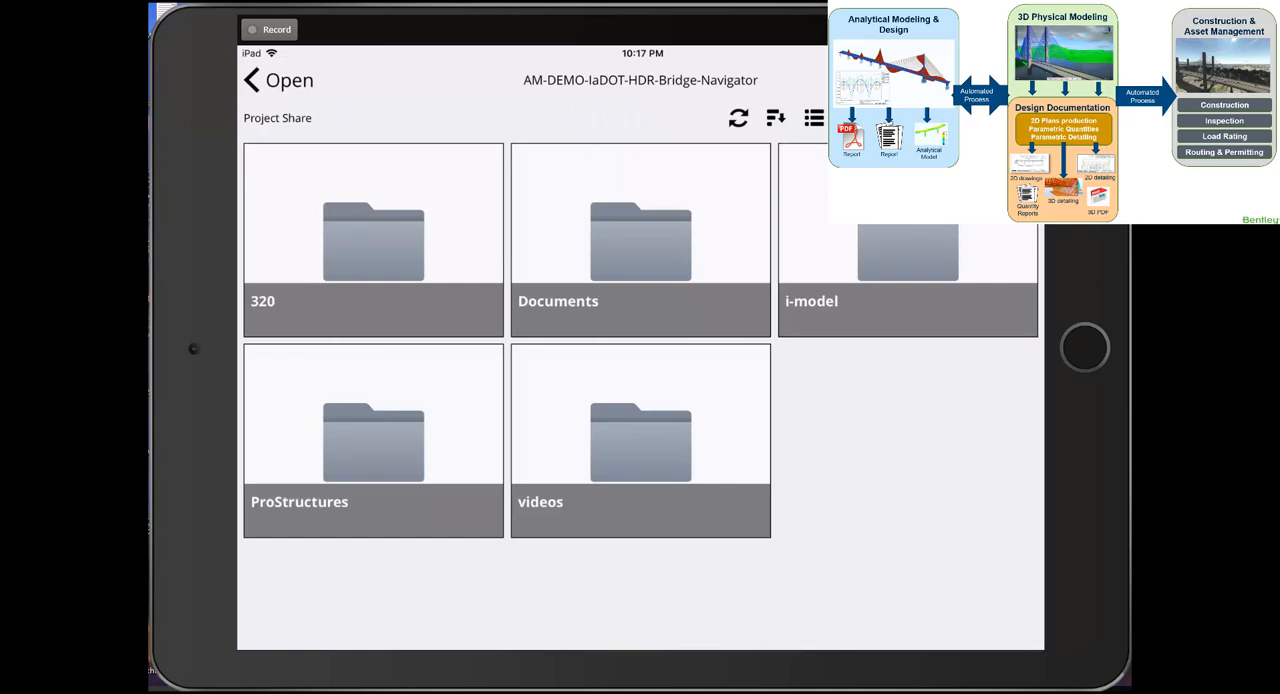
{"action": "left_click", "coordinate": [908, 252]}
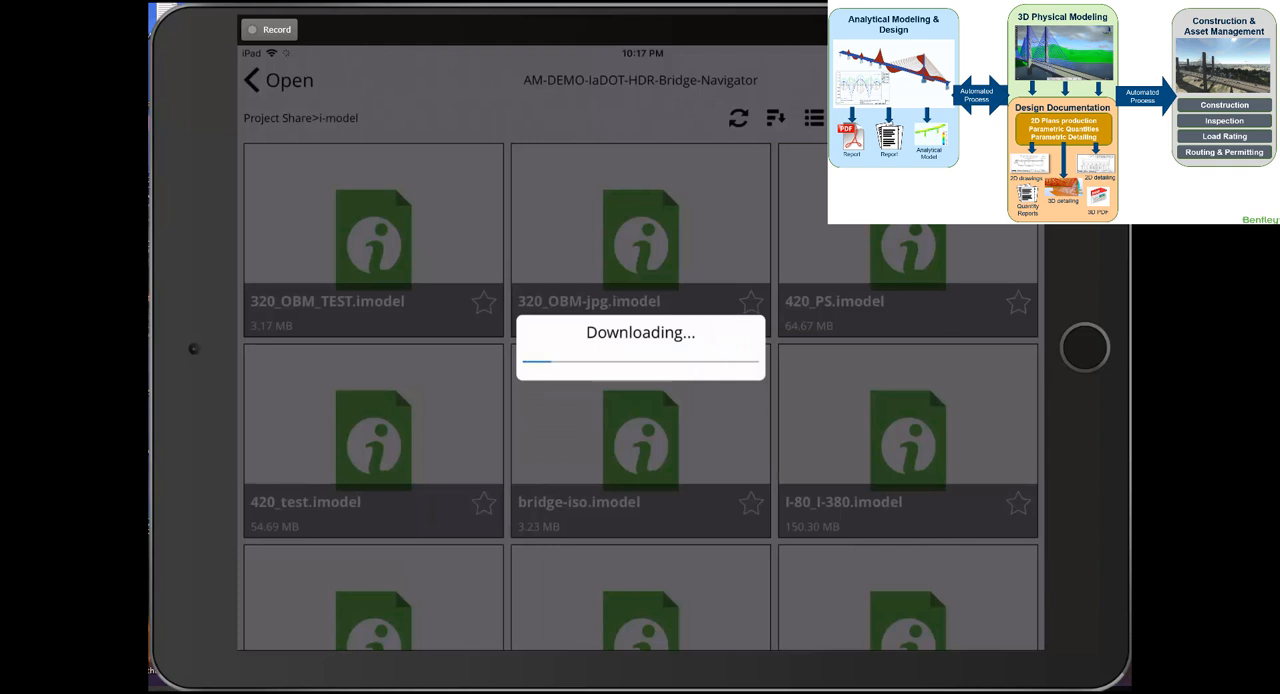
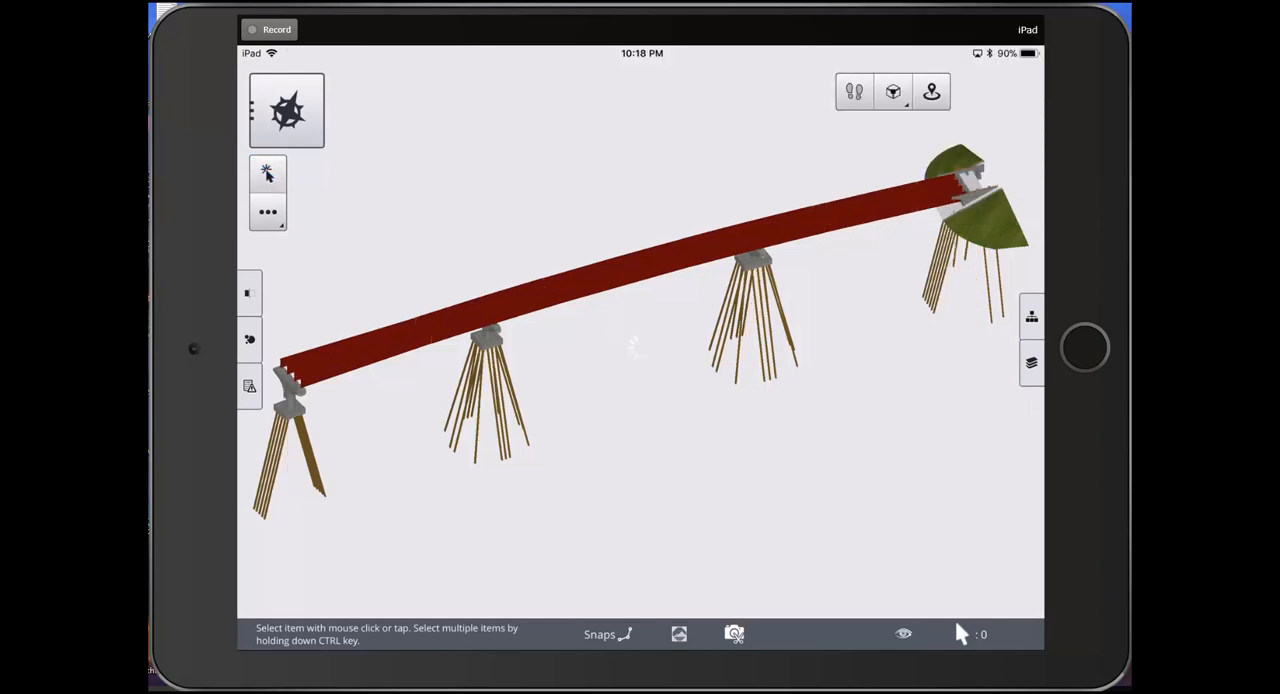
Select the disc bearing on top of the pier beneath the red girder and open its information
{"action": "scroll", "coordinate": [770, 285], "scroll_direction": "up", "scroll_amount": 6}
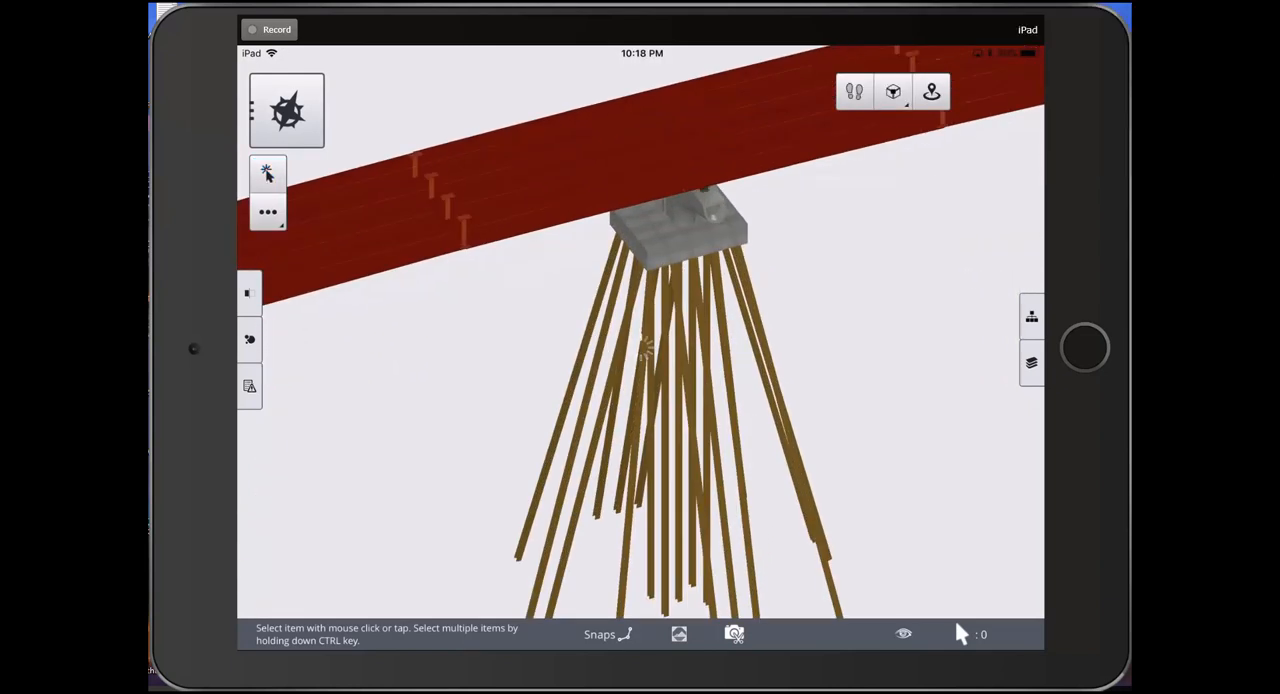
{"action": "scroll", "coordinate": [740, 157], "scroll_direction": "up", "scroll_amount": 4}
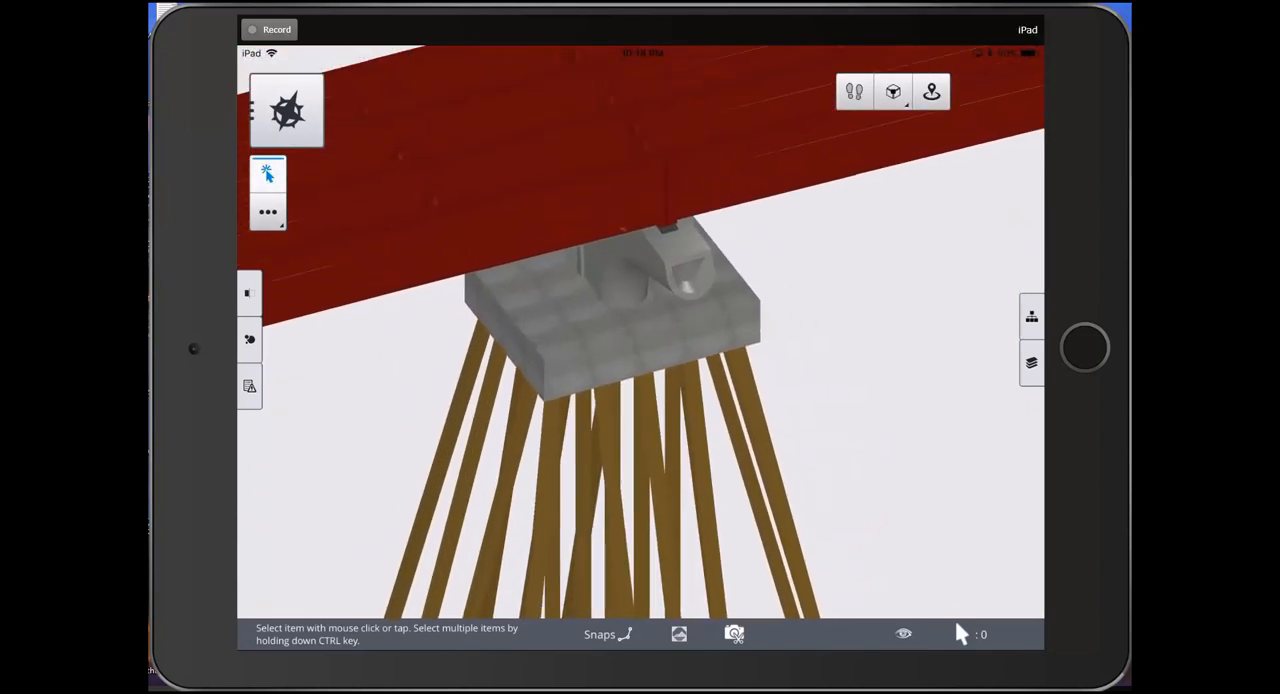
{"action": "scroll", "coordinate": [650, 290], "scroll_direction": "up", "scroll_amount": 5}
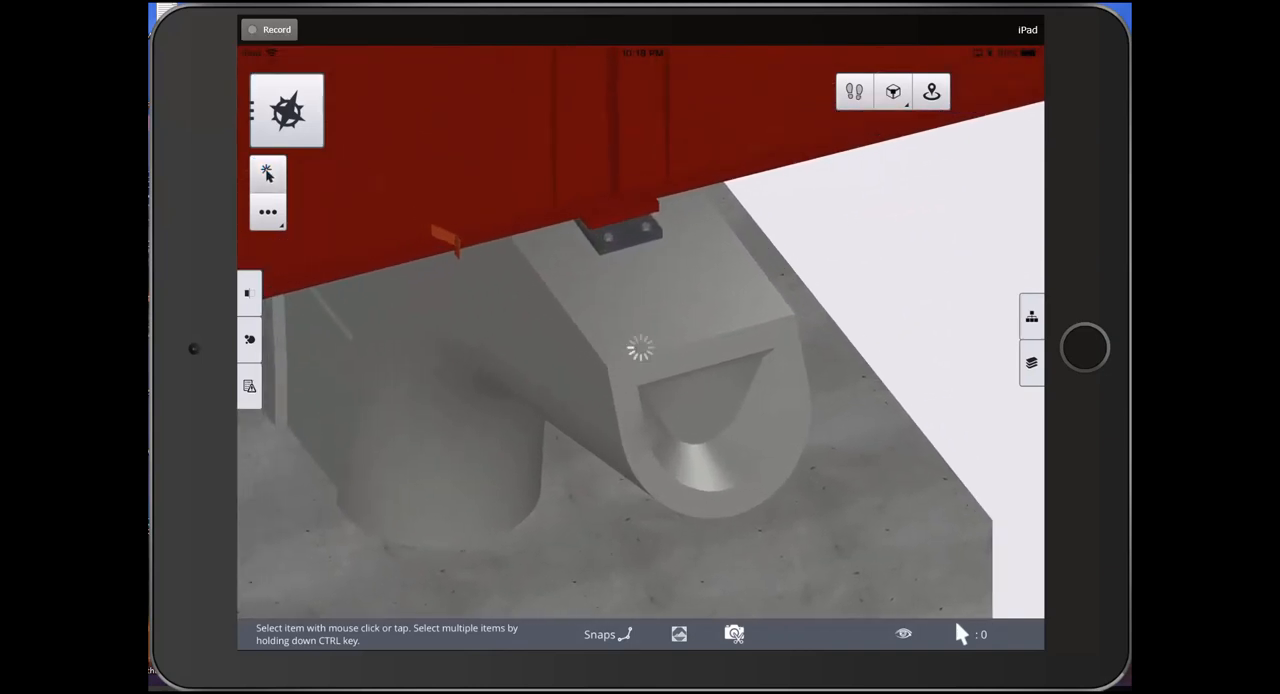
{"action": "left_click", "coordinate": [633, 240]}
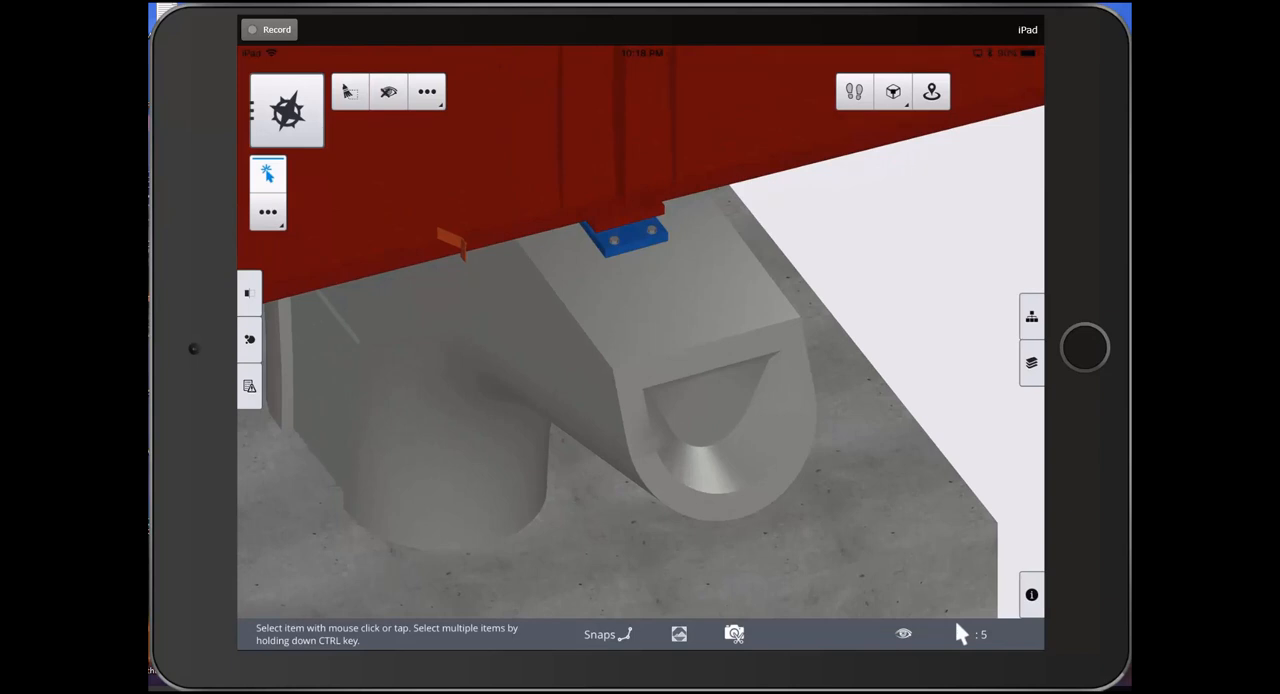
{"action": "left_click", "coordinate": [1031, 594]}
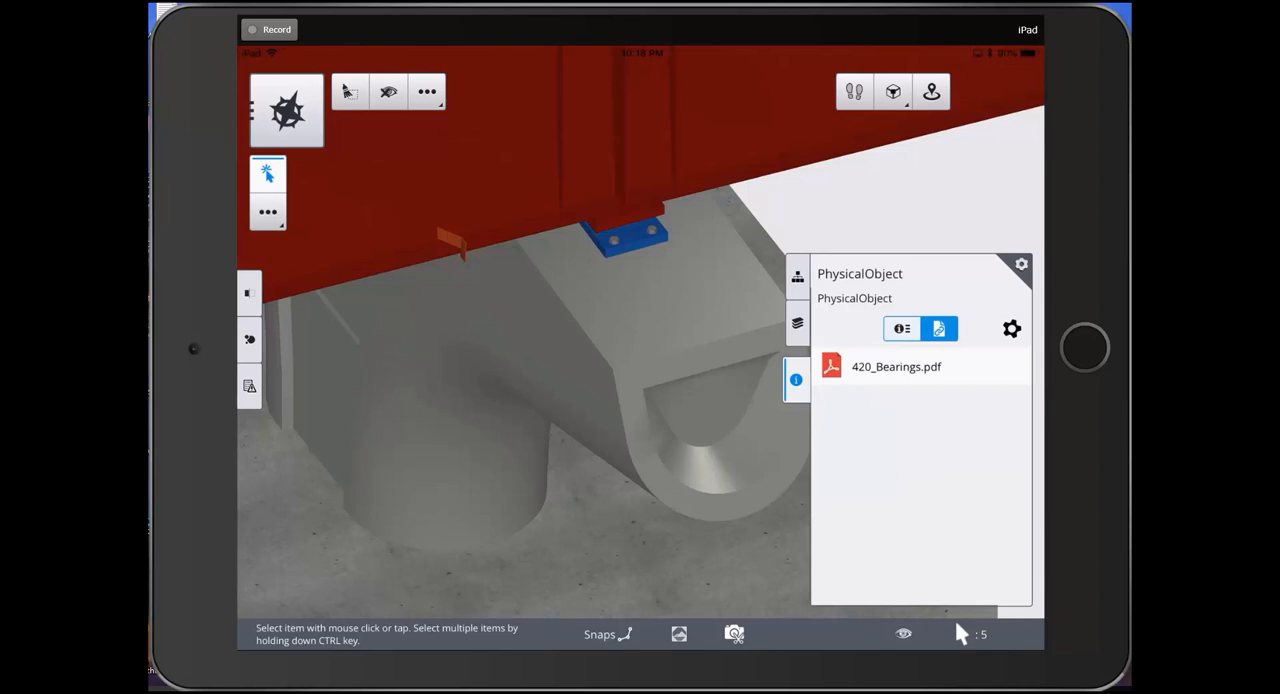
Review the selected bearing's properties, return to its linked documents and open 420_Bearings.pdf
{"action": "left_click", "coordinate": [902, 329]}
{"action": "scroll", "coordinate": [921, 450], "scroll_direction": "down", "scroll_amount": 1}
{"action": "scroll", "coordinate": [921, 450], "scroll_direction": "up", "scroll_amount": 1}
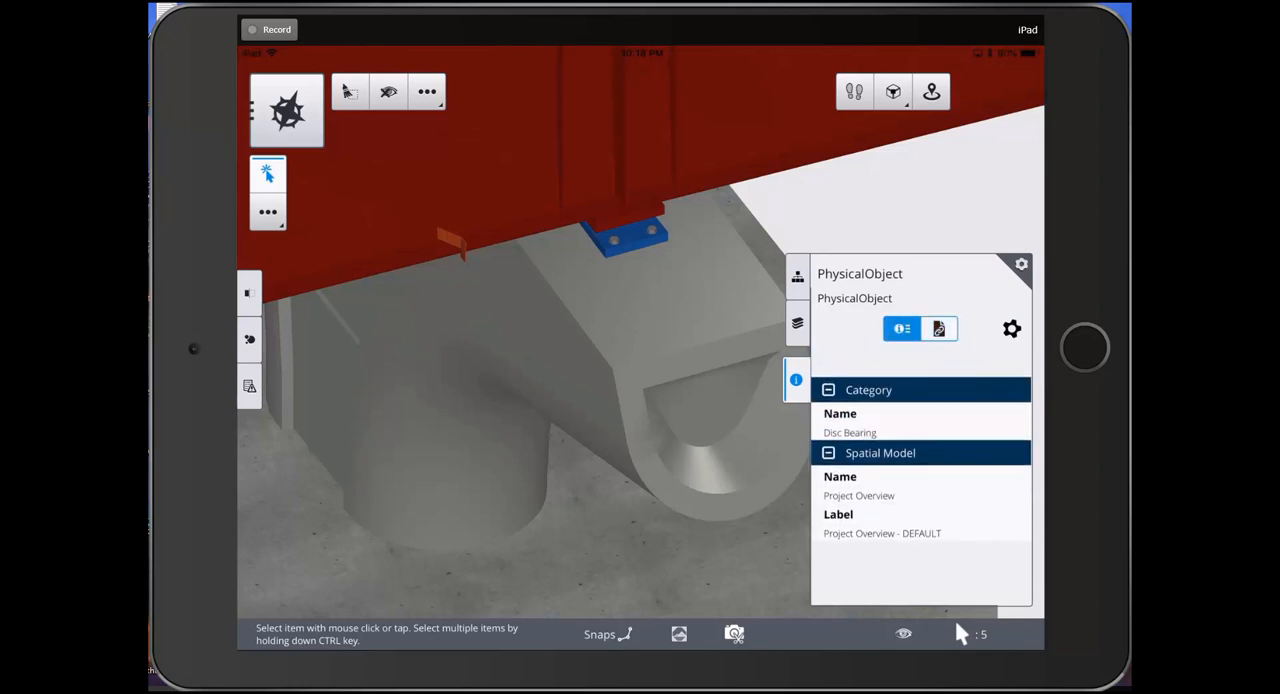
{"action": "left_click", "coordinate": [939, 329]}
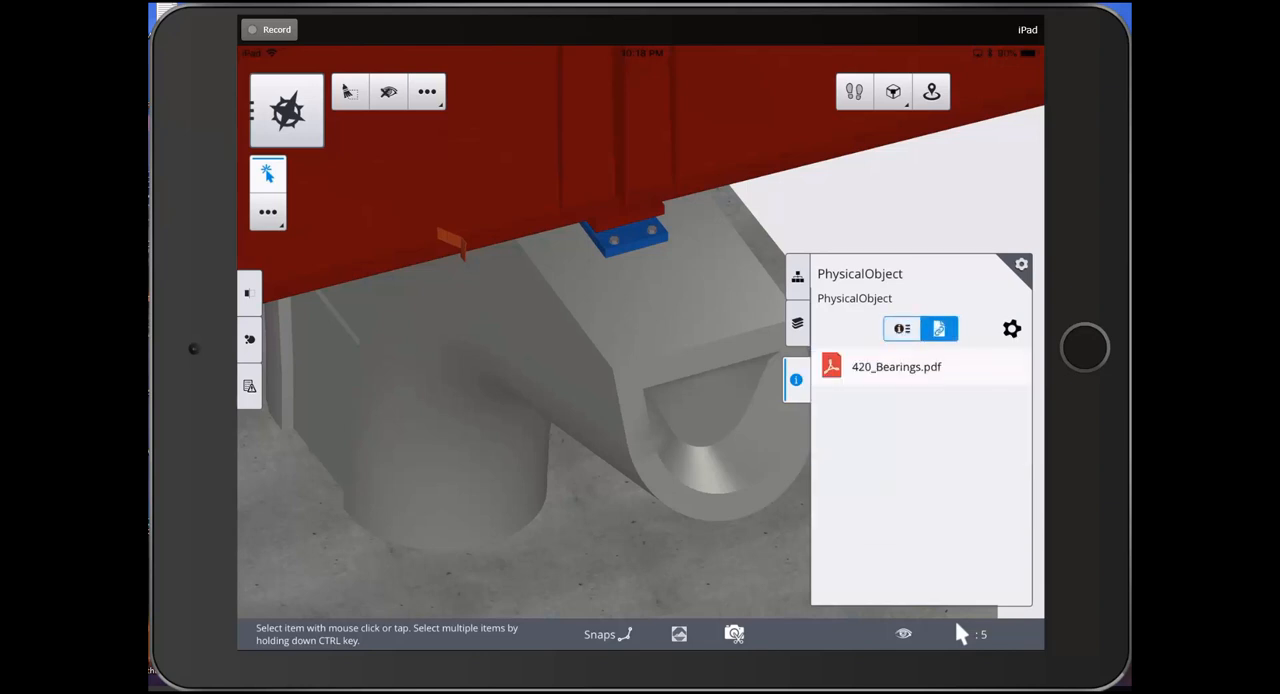
{"action": "left_click", "coordinate": [896, 366]}
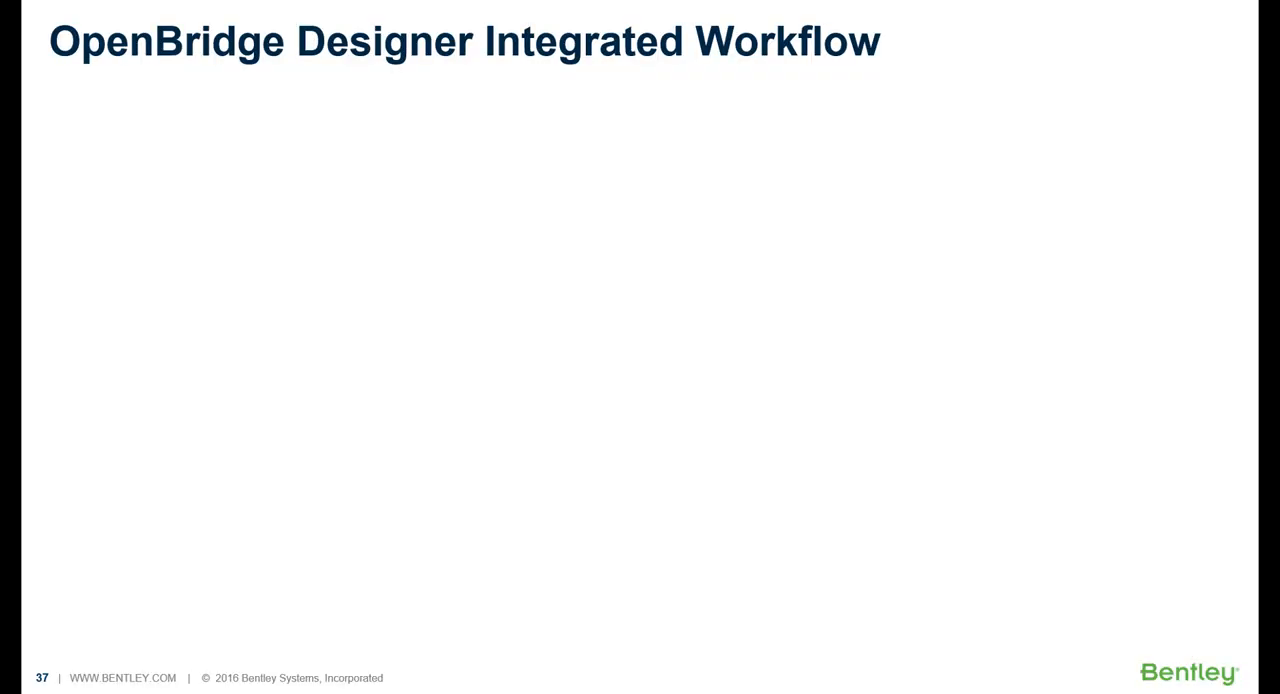
{"action": "left_click", "coordinate": [473, 653]}
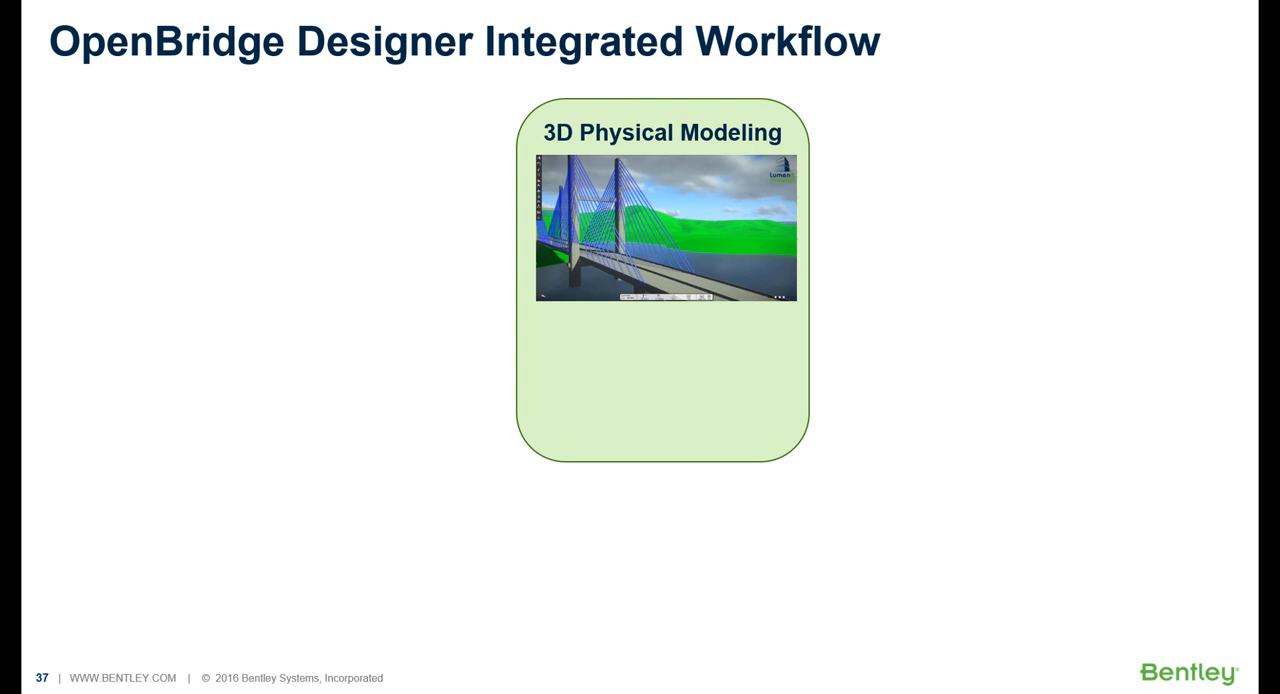
{"action": "key", "text": "Right"}
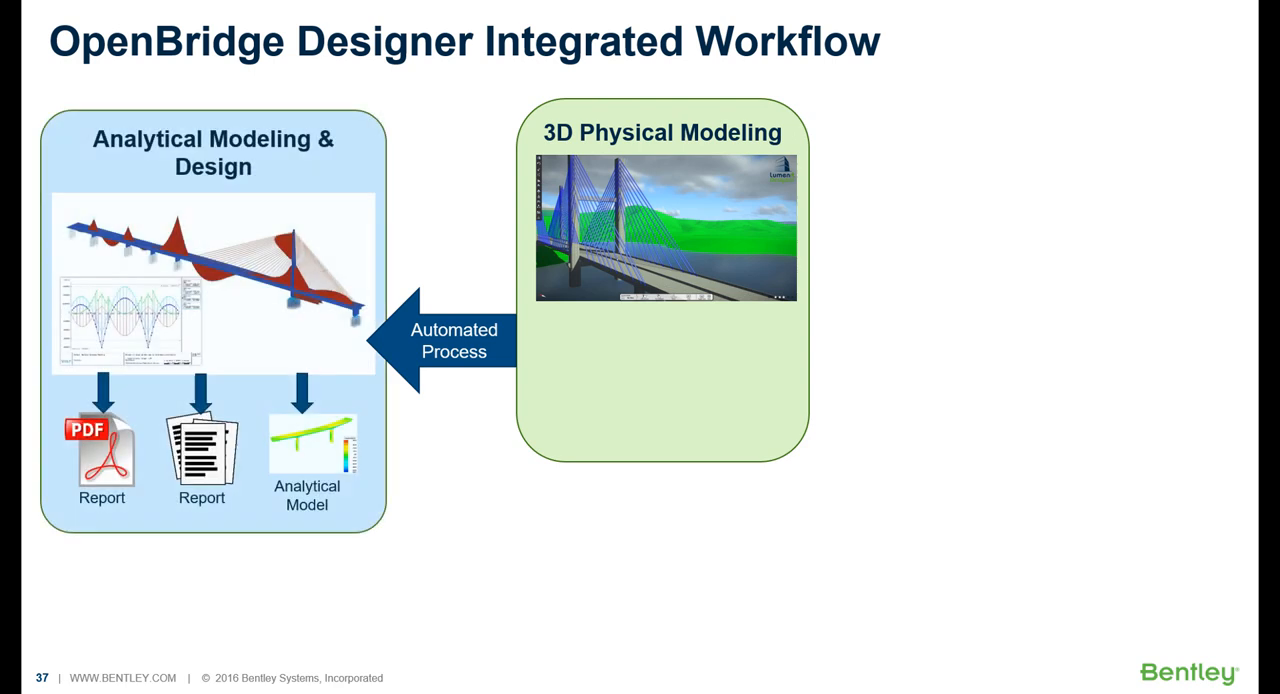
{"action": "key", "text": "Right"}
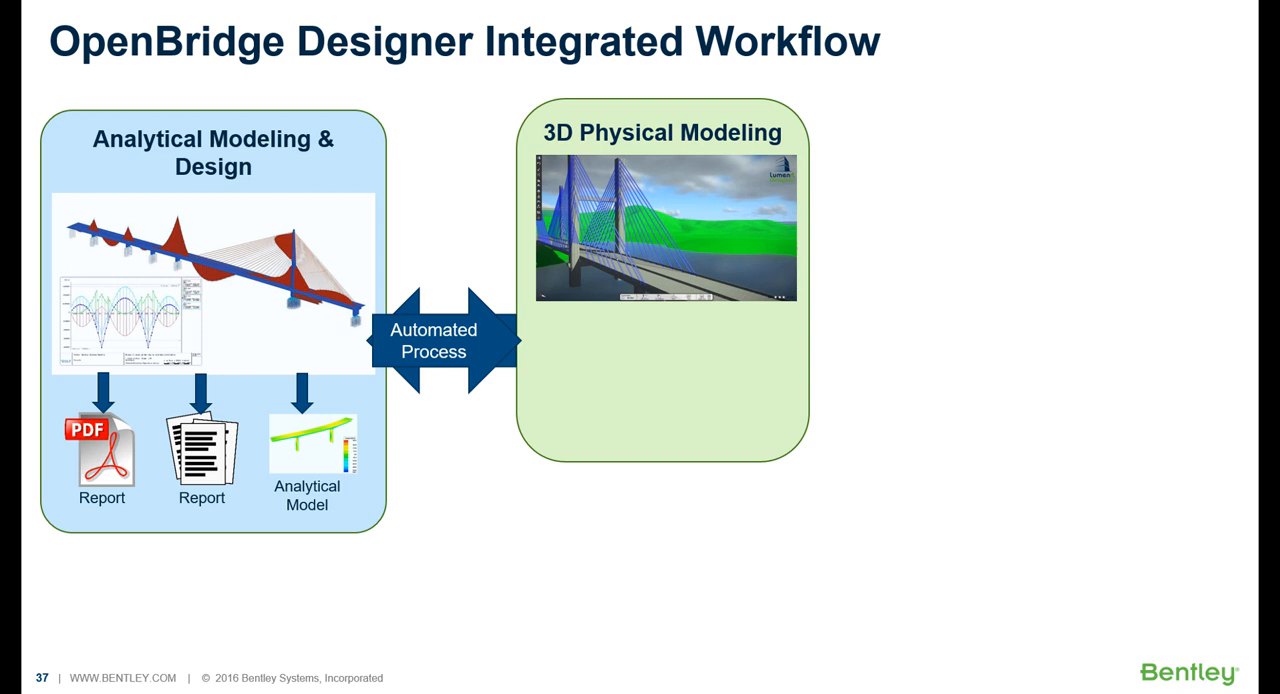
{"action": "key", "text": "Right"}
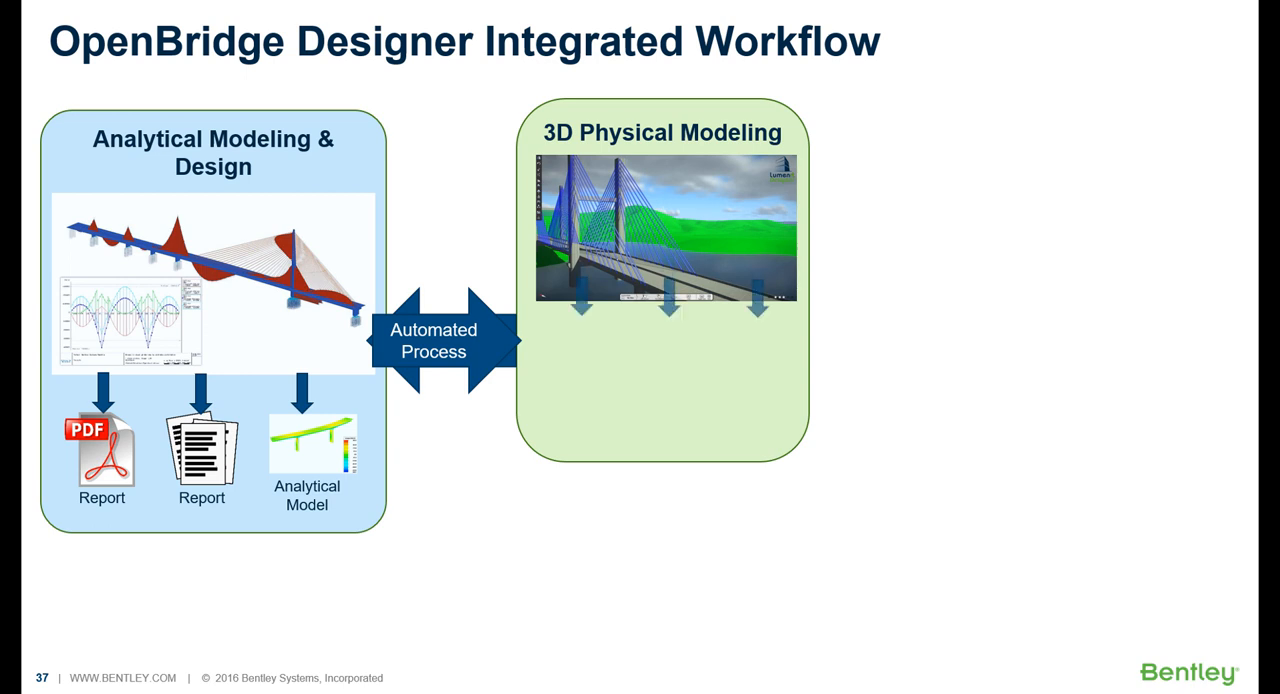